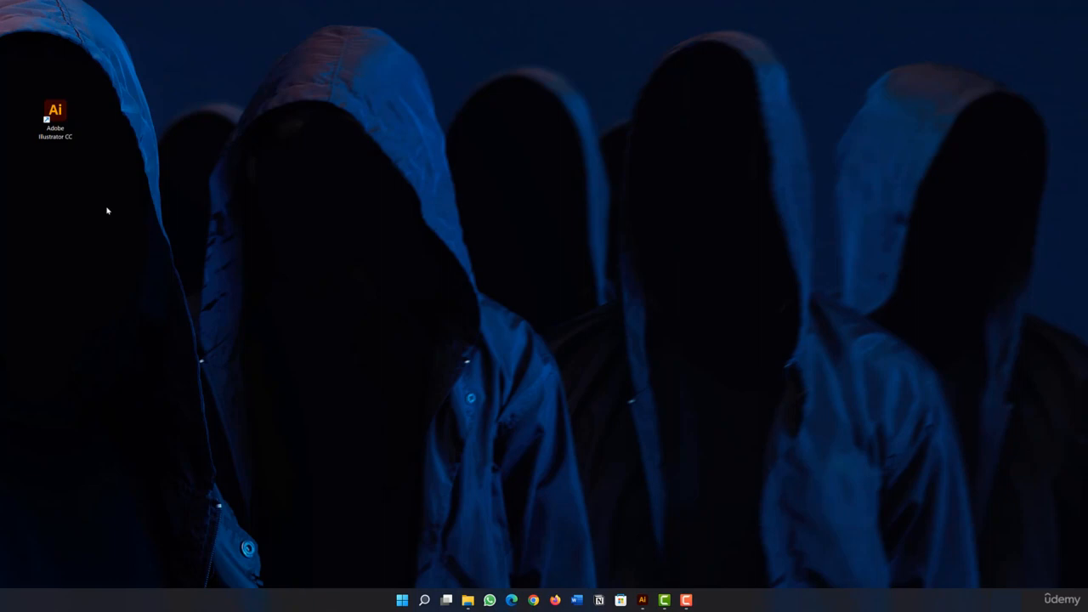
Switch to Adobe Illustrator and display its home screen in a maximized window.
click(643, 600)
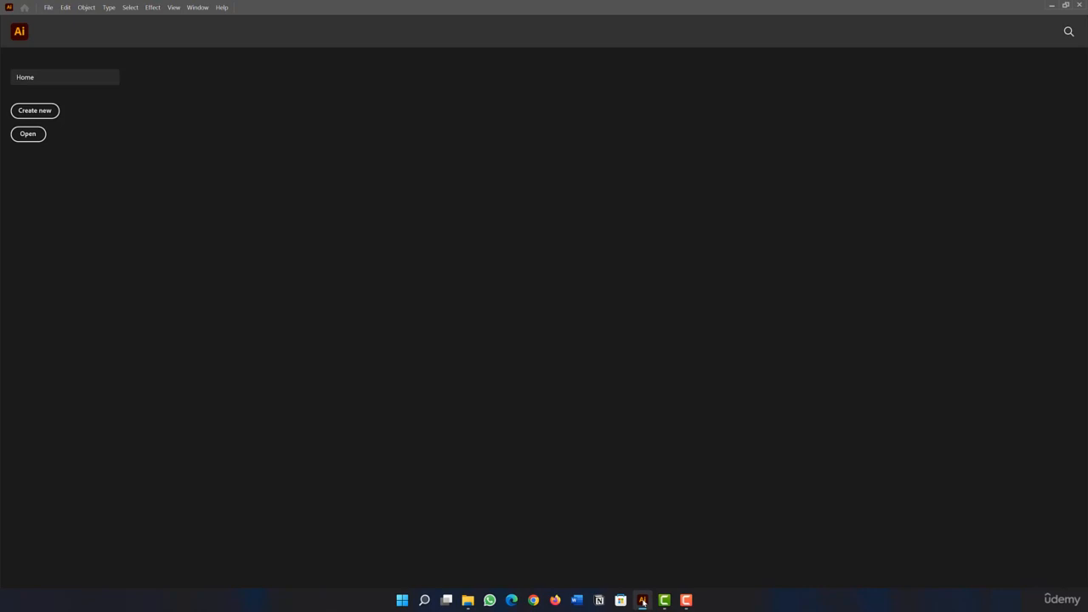
double_click(352, 5)
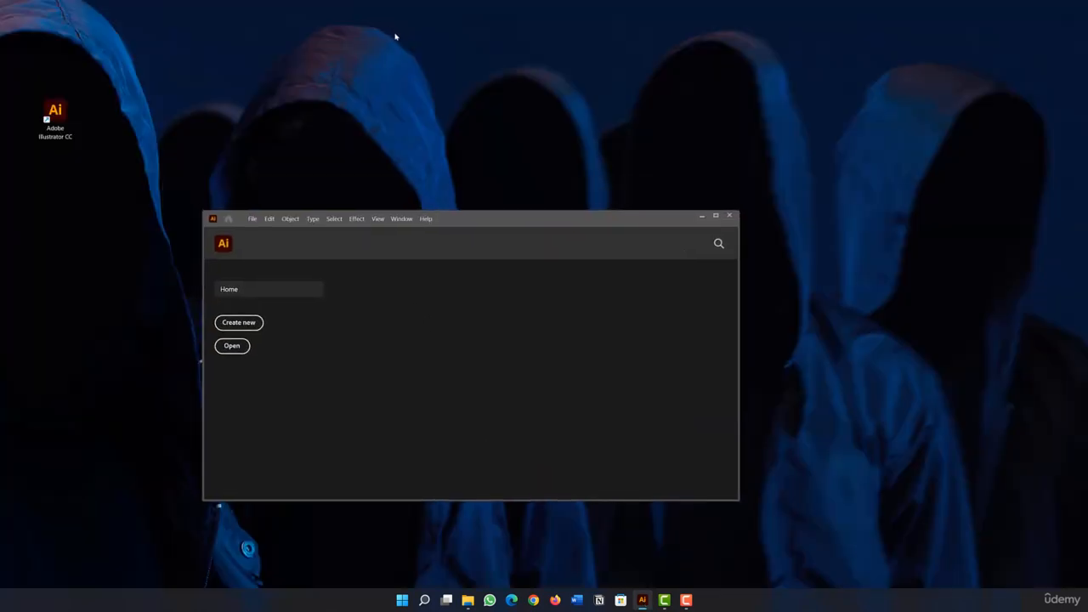
double_click(512, 221)
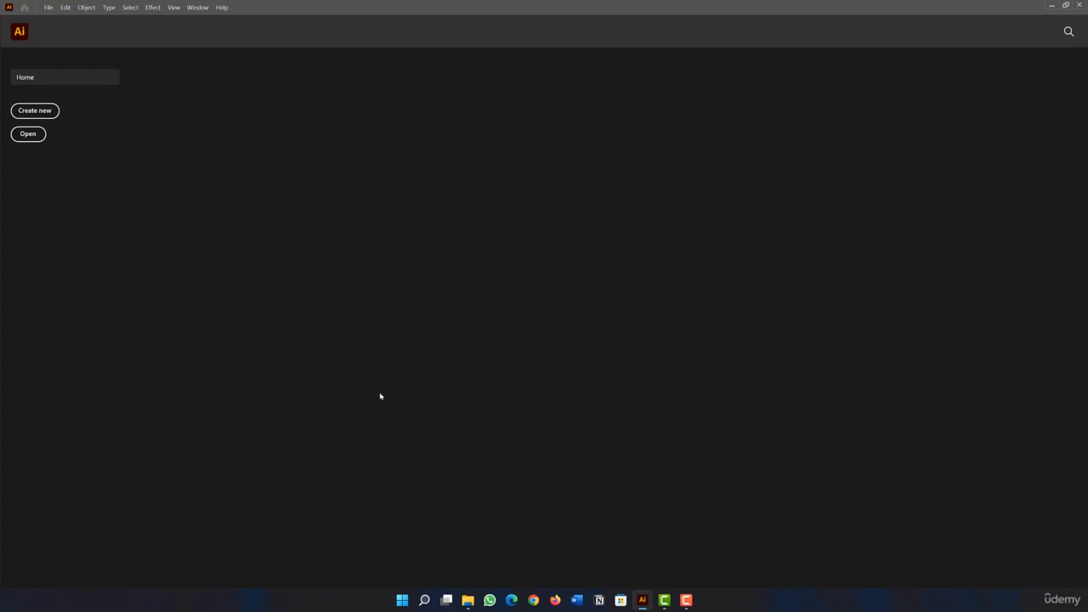
Switch to Google Chrome and search Google for "adobe illustrator cc 7 days free trial".
click(533, 600)
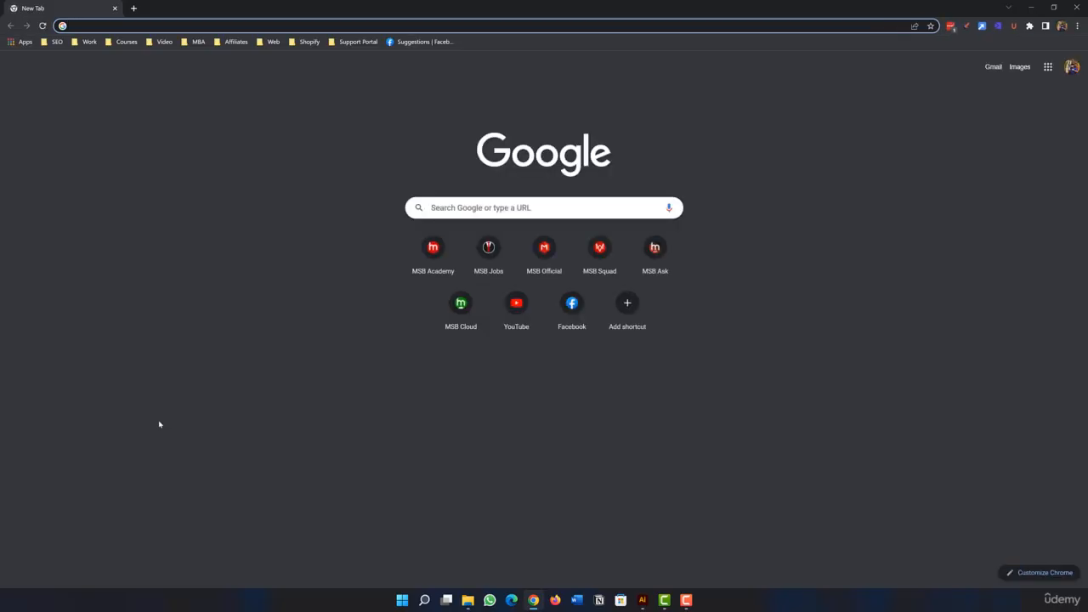
click(159, 424)
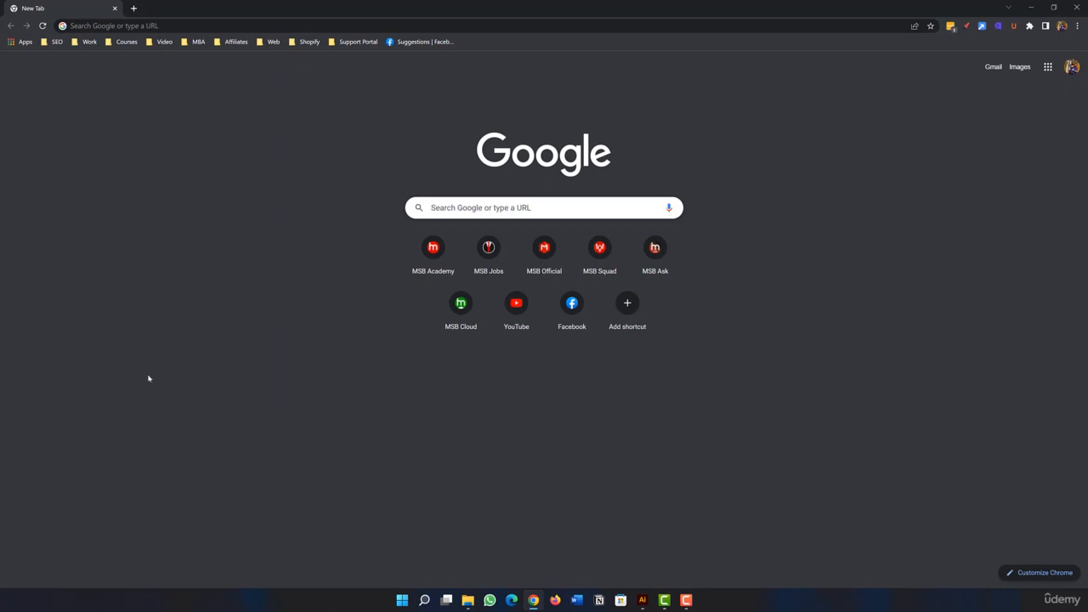
click(451, 207)
text(adobe illustrator cc 7 days free trial)
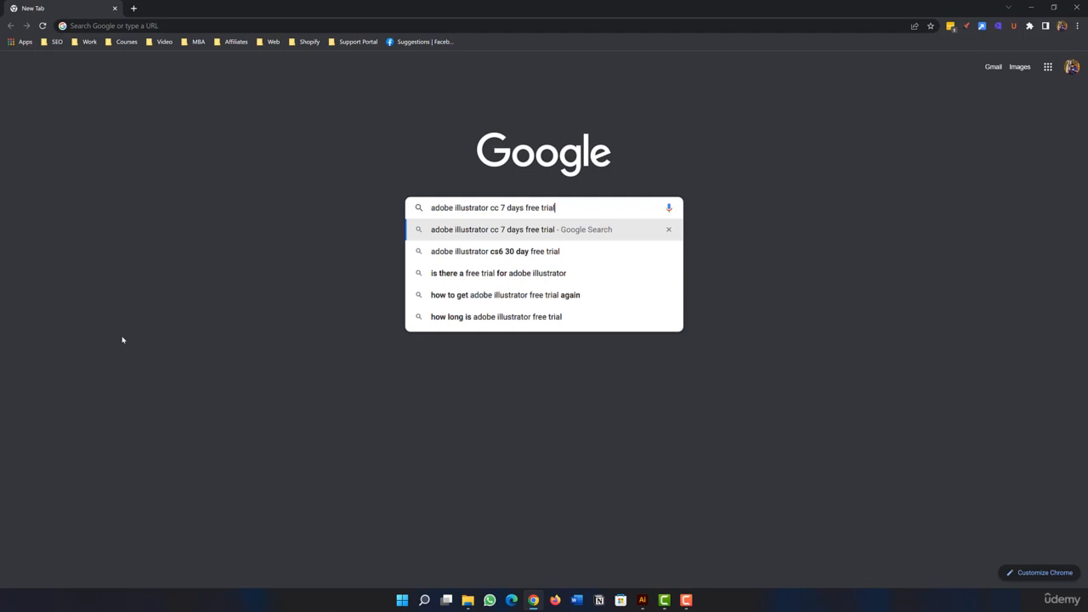
key(Return)
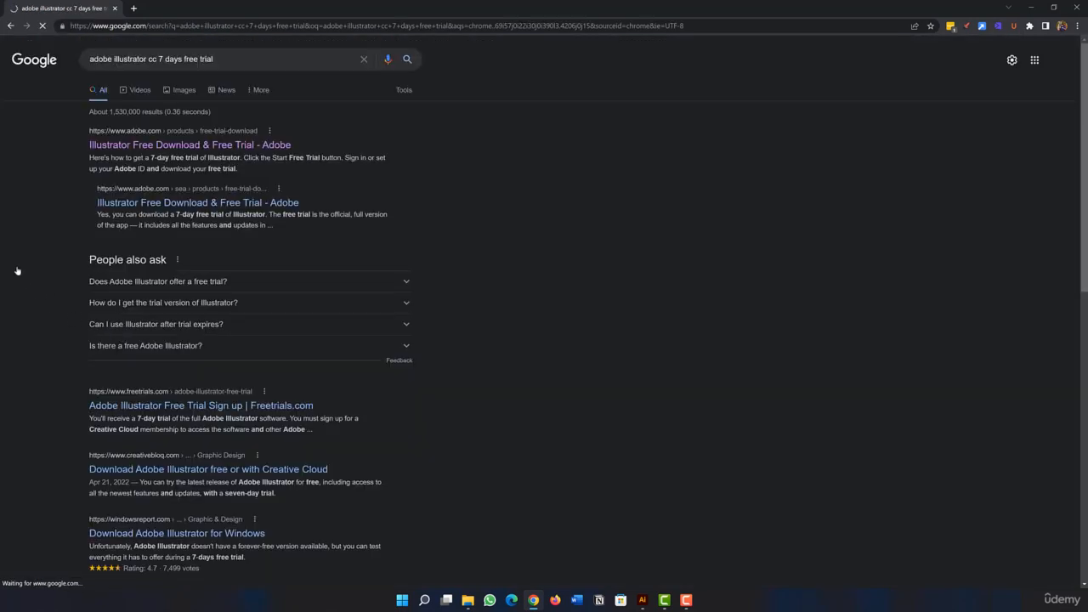
Open Adobe's "Illustrator Free Download & Free Trial" search result in a separate browser tab and view it.
right_click(131, 151)
click(133, 155)
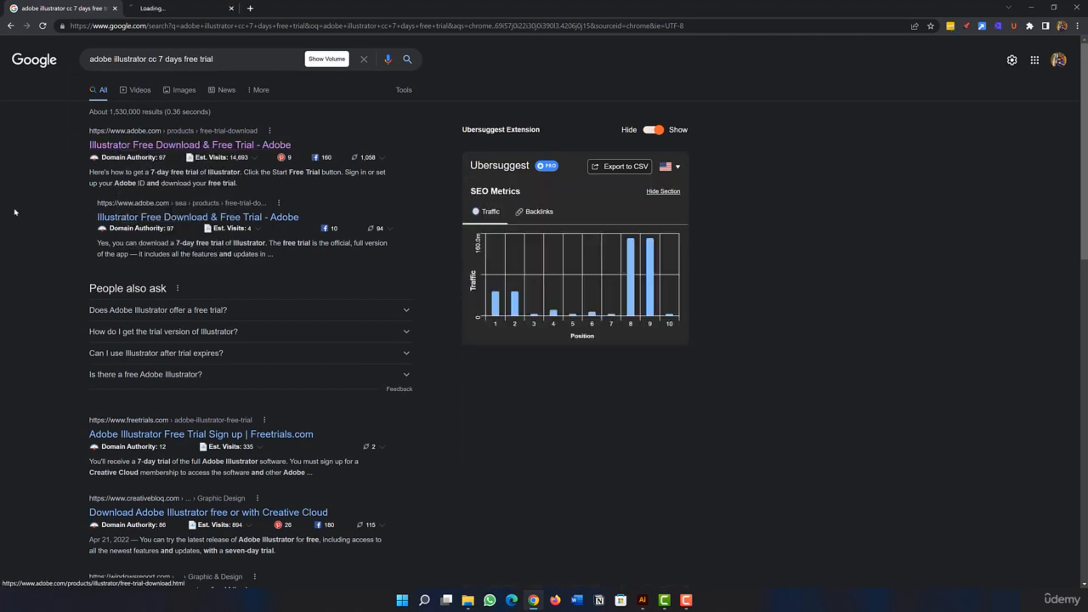
key(ctrl+Tab)
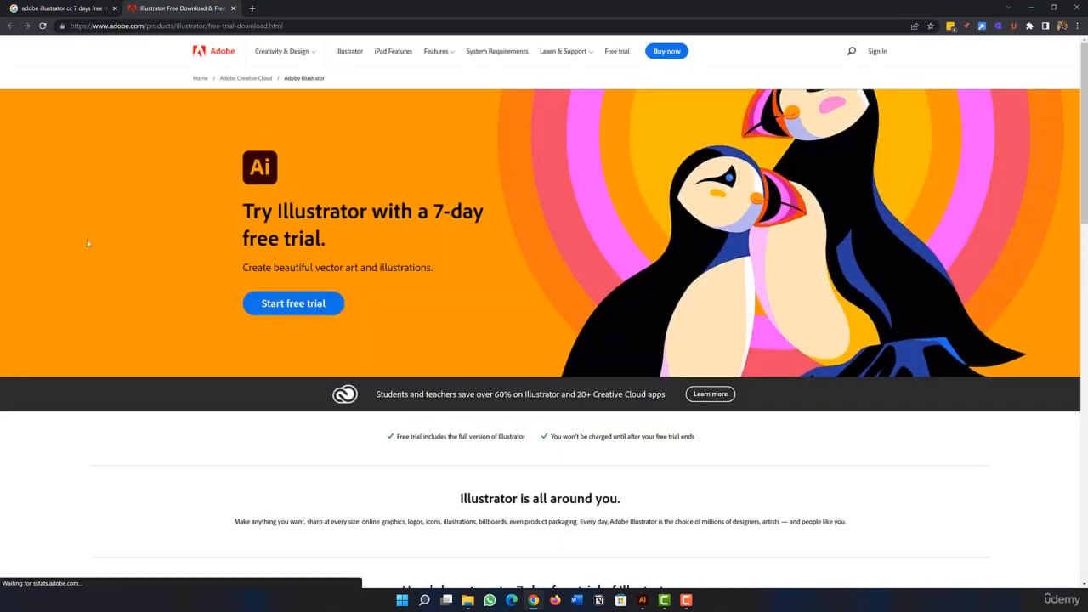
Examine Adobe's Illustrator free trial page, including the trial offer and the instructions for getting it.
drag(289, 212, 415, 244)
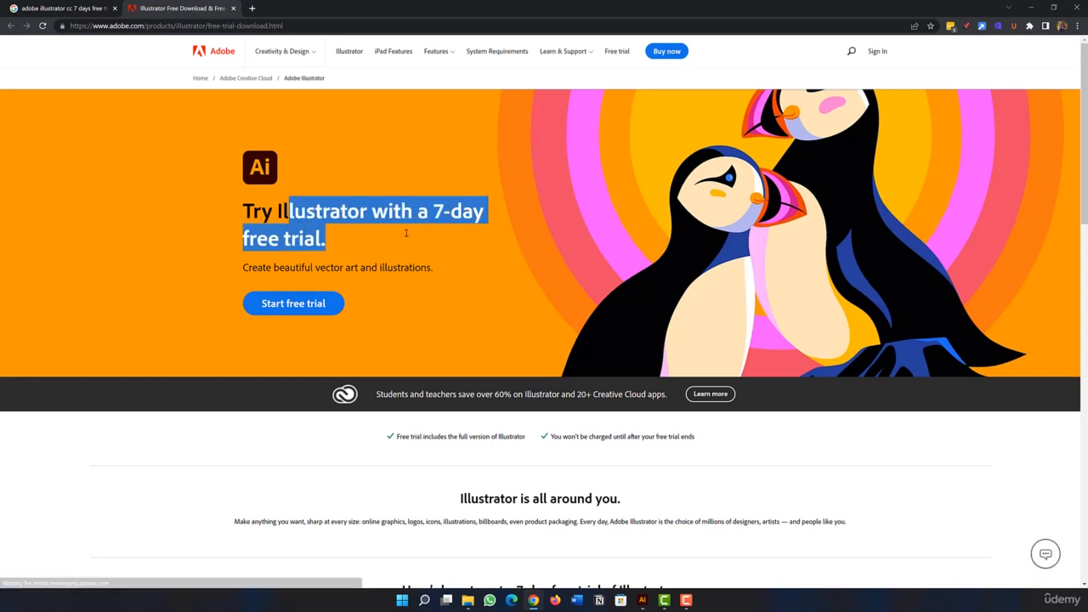
click(133, 243)
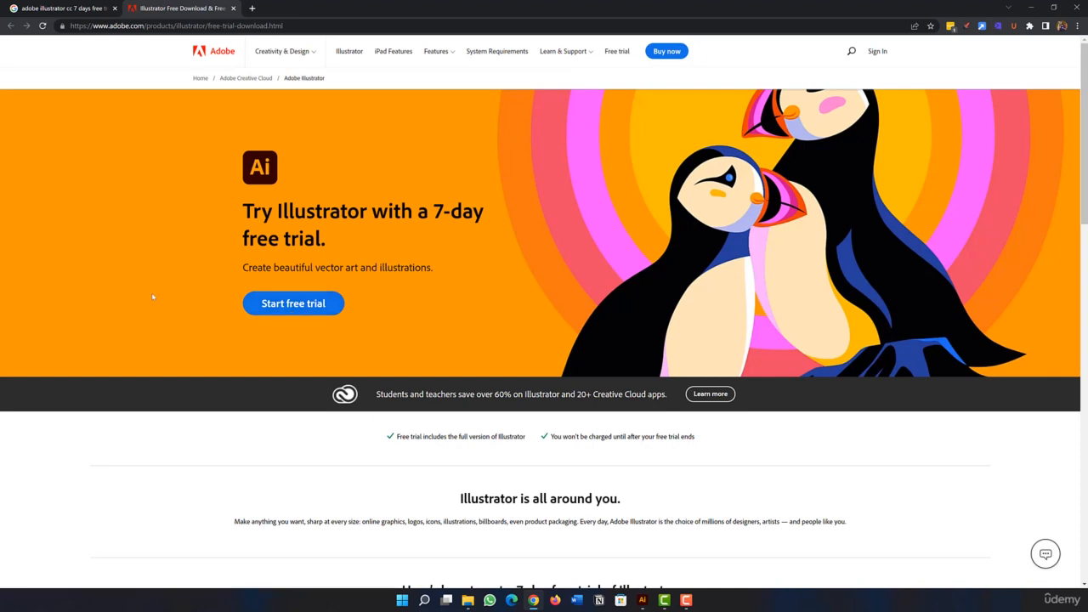
scroll(110, 294, down, 4)
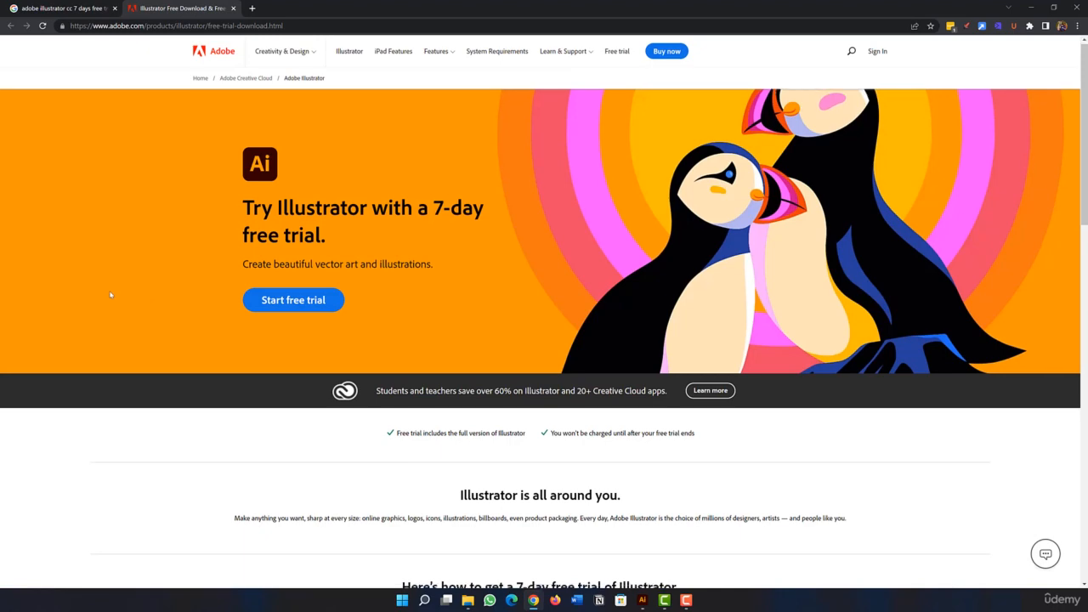
scroll(78, 308, down, 1)
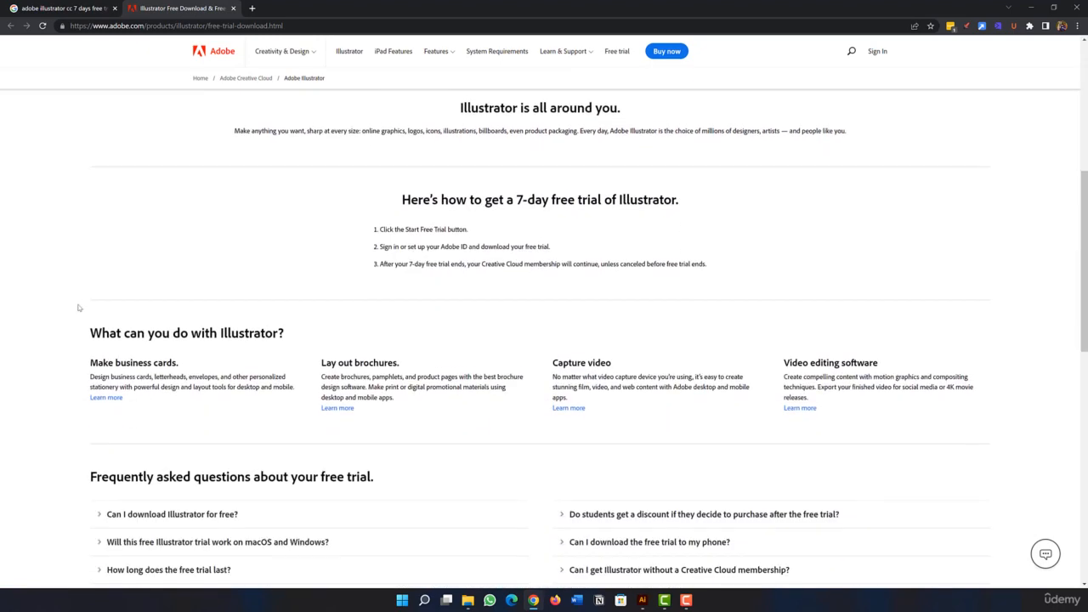
scroll(78, 308, up, 3)
scroll(79, 308, up, 2)
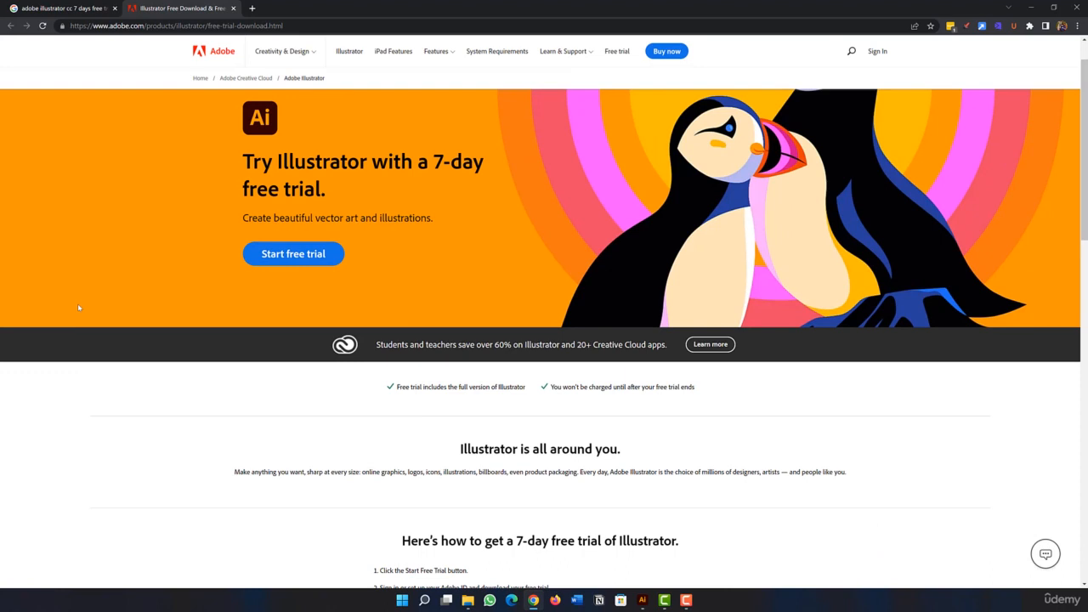
scroll(78, 307, up, 1)
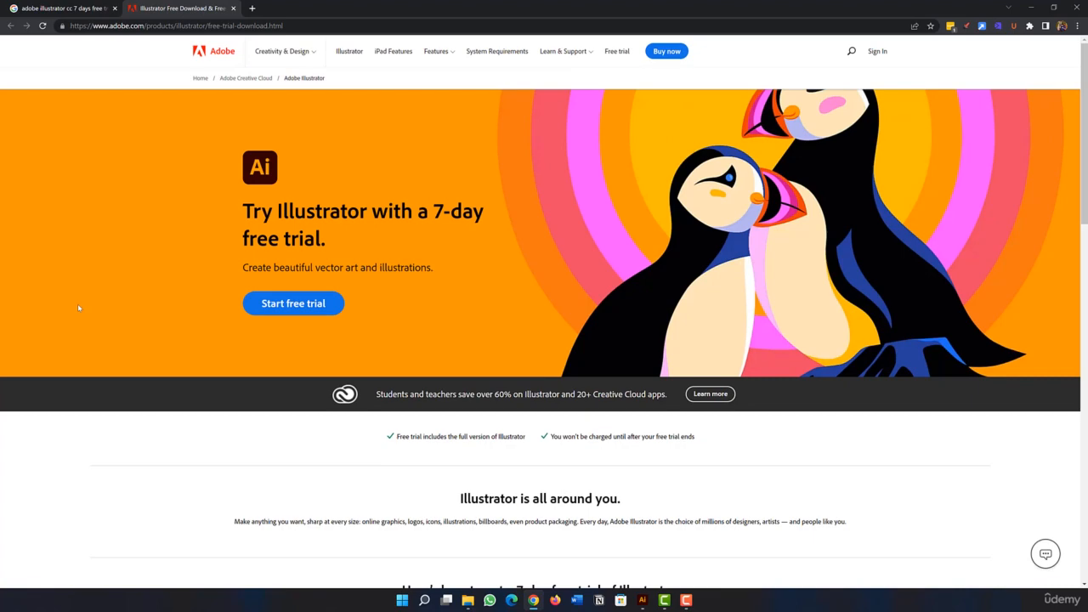
scroll(78, 308, down, 5)
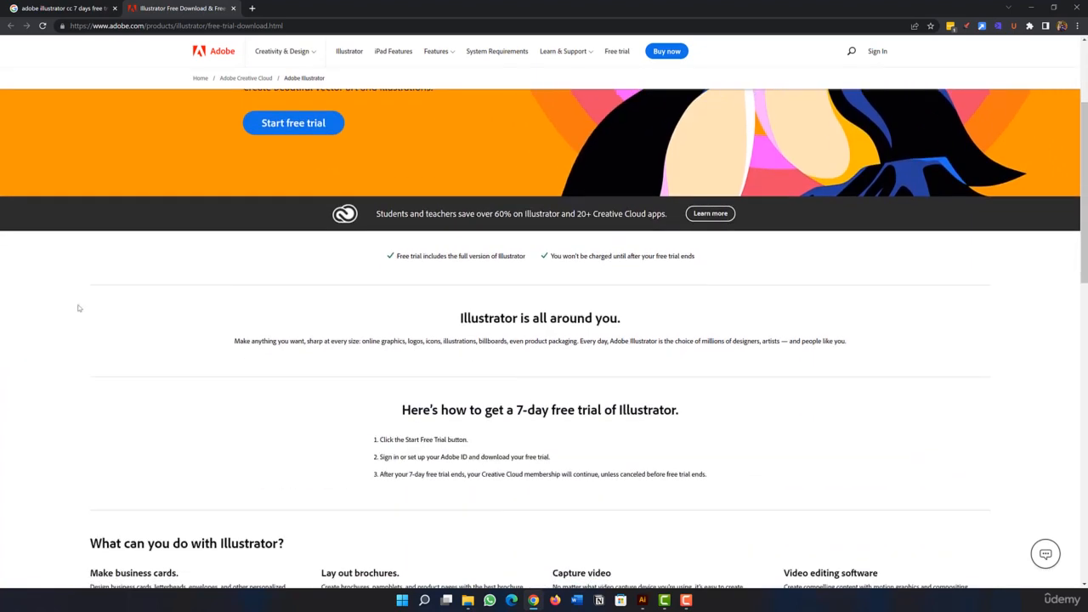
scroll(78, 307, up, 5)
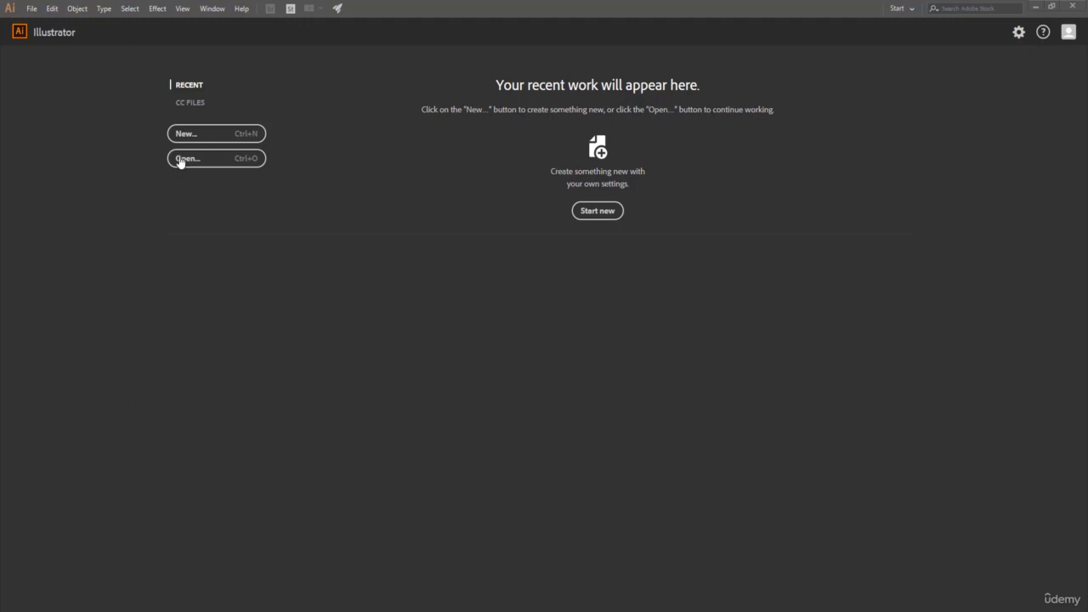
Start a new Illustrator document from the Art & Illustration presets and name it "Sample Project 1".
click(30, 9)
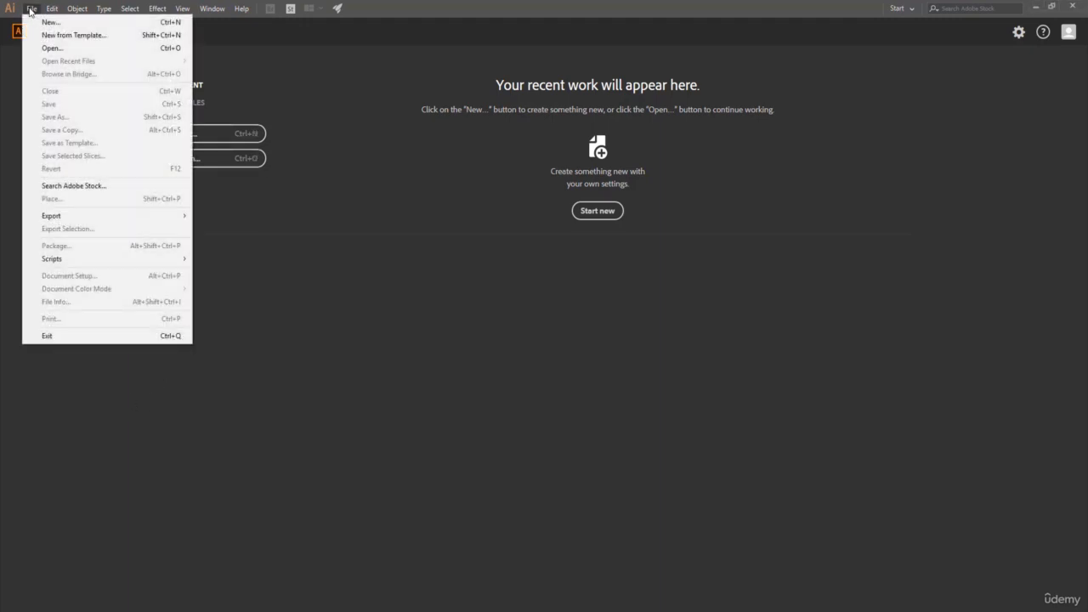
click(51, 23)
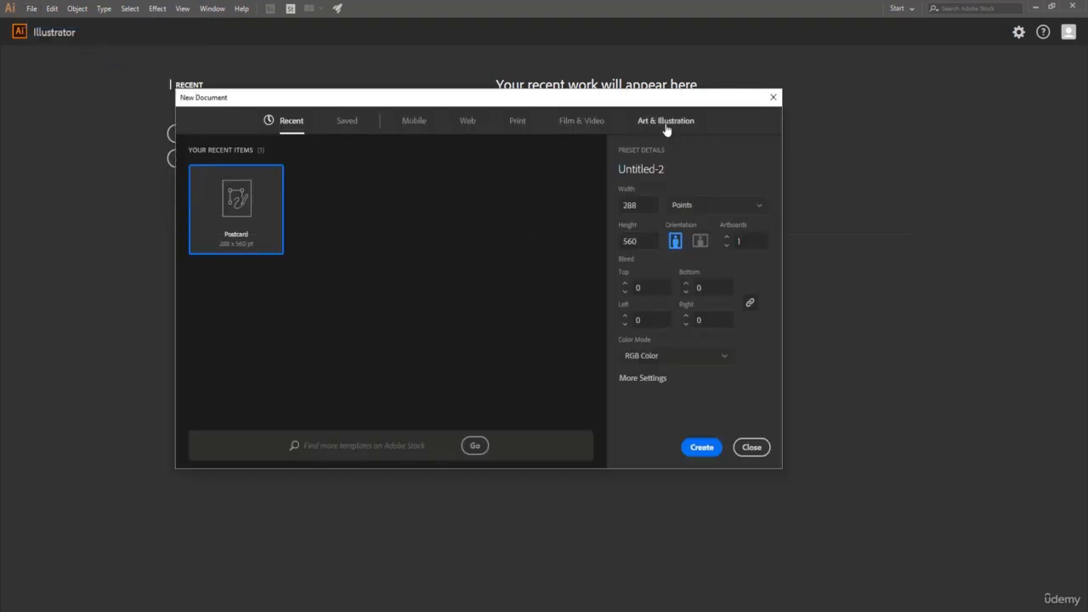
click(667, 123)
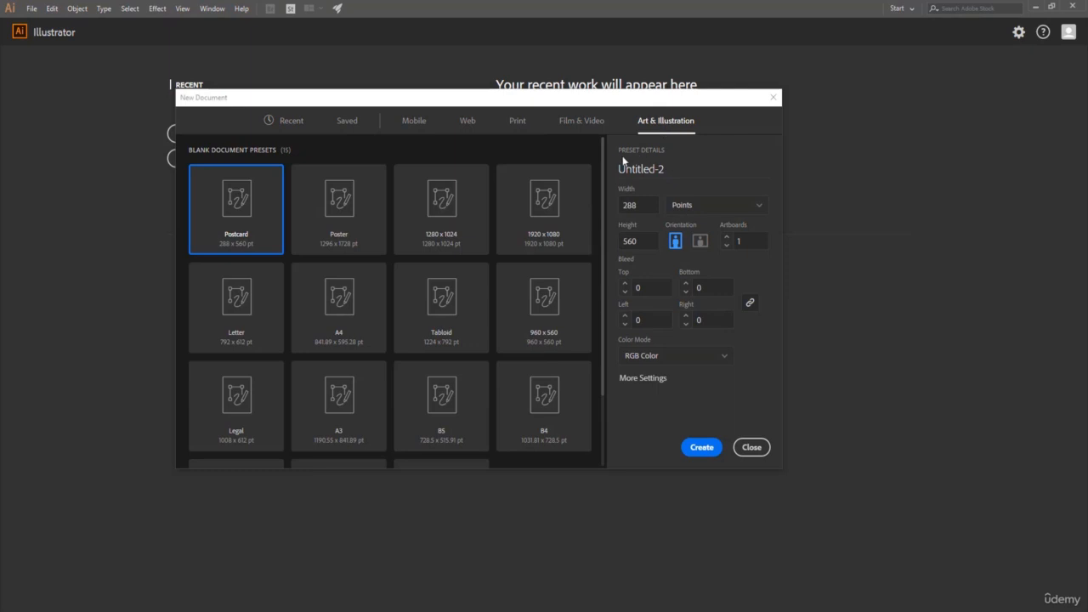
click(674, 169)
key(BackSpace)
text(Sample Project 1)
click(724, 142)
Set the new document's units to pixels, width to 4500, height to 5400 and color mode to RGB Color.
click(760, 210)
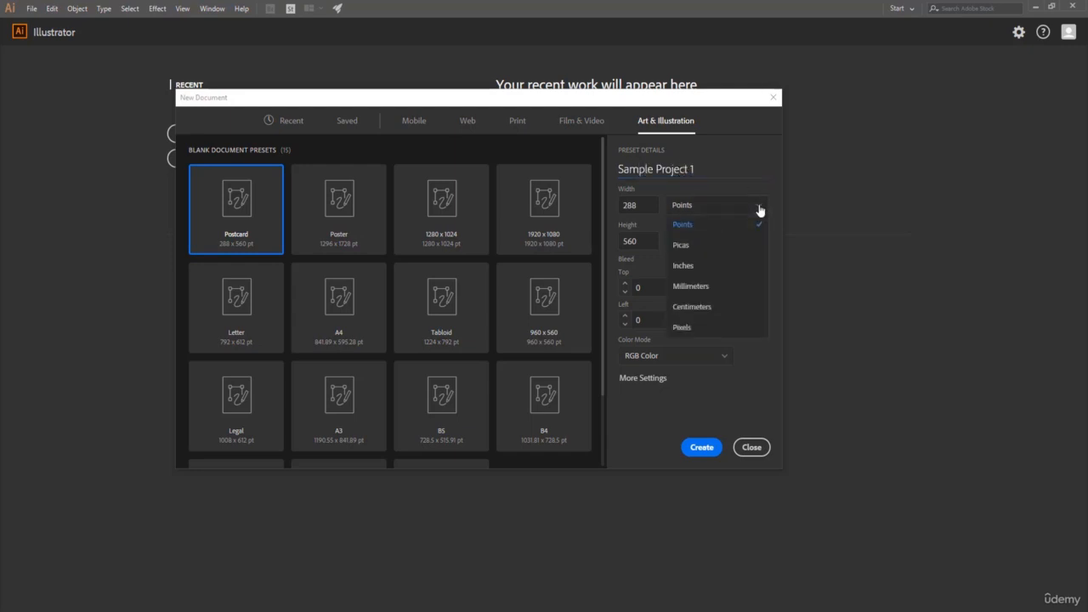
click(691, 328)
click(644, 204)
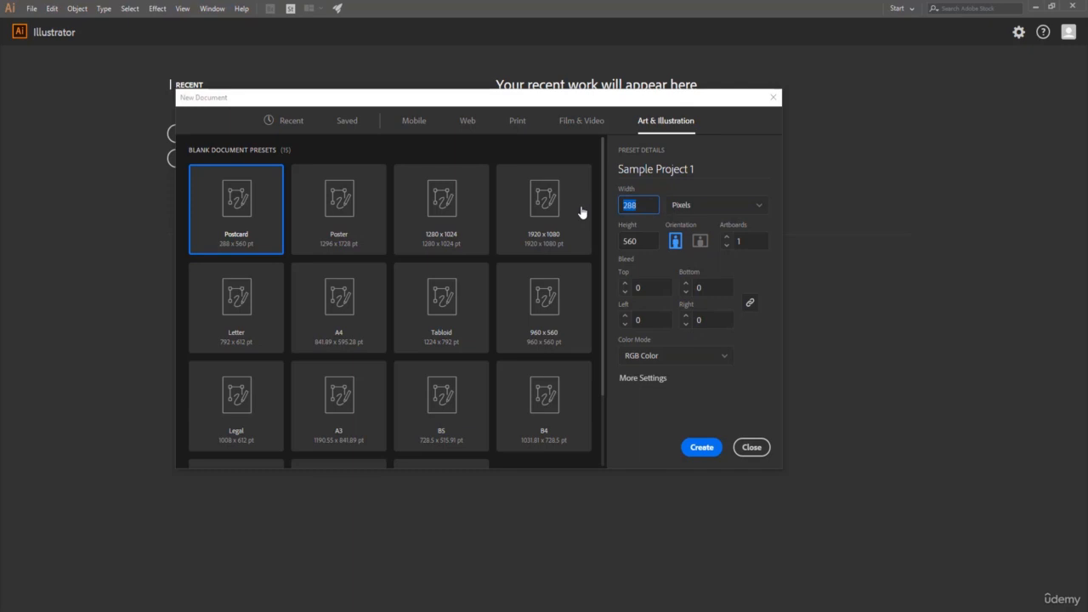
text(4500)
click(644, 239)
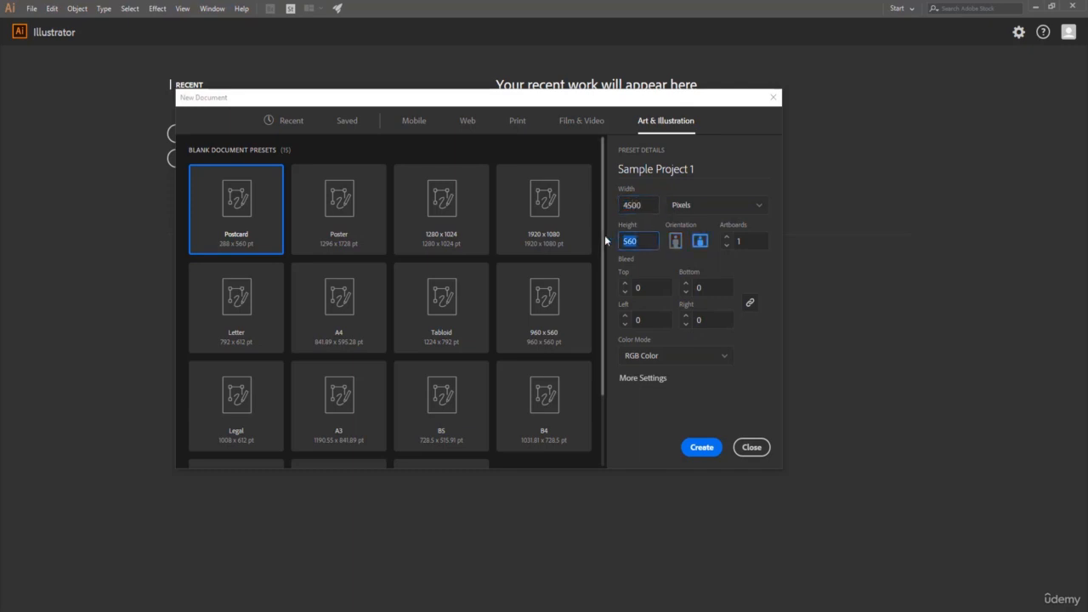
text(5400)
click(709, 358)
click(680, 374)
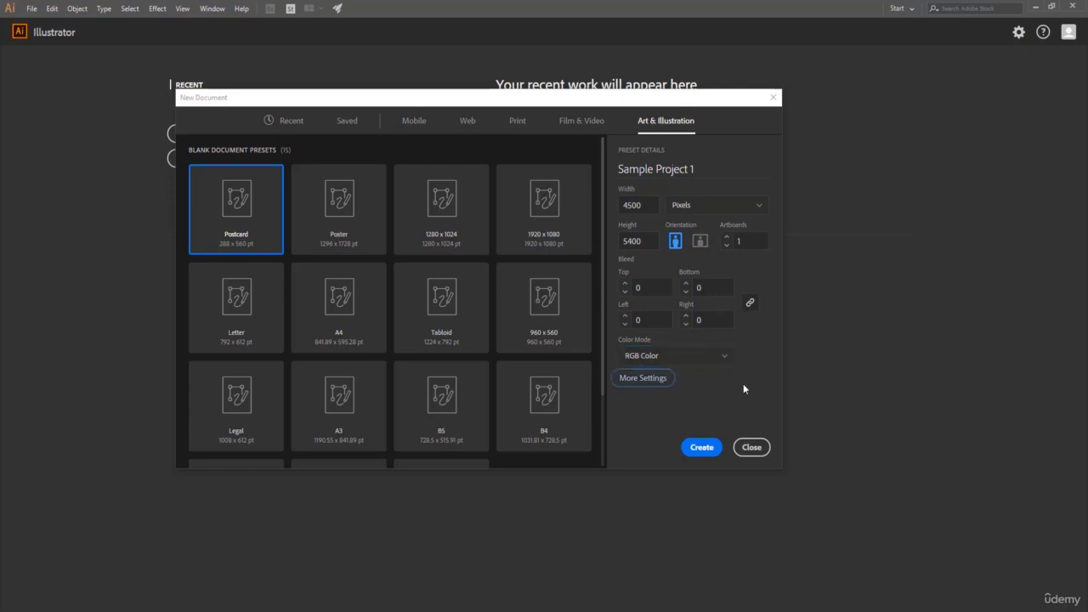
Set the document's raster effects to High (300 ppi) in the additional settings and create the document.
click(642, 378)
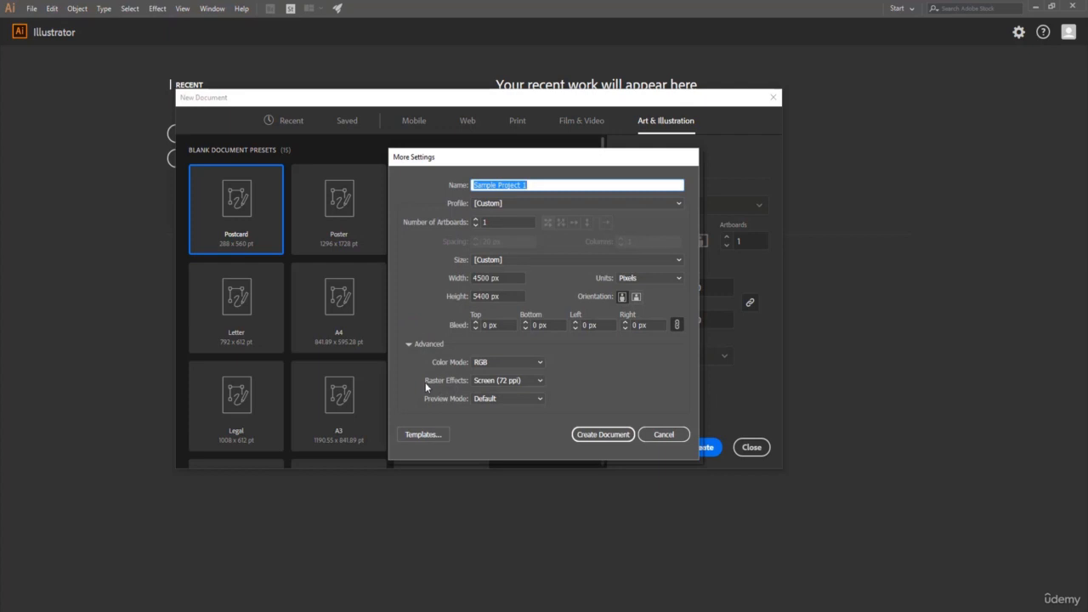
click(518, 382)
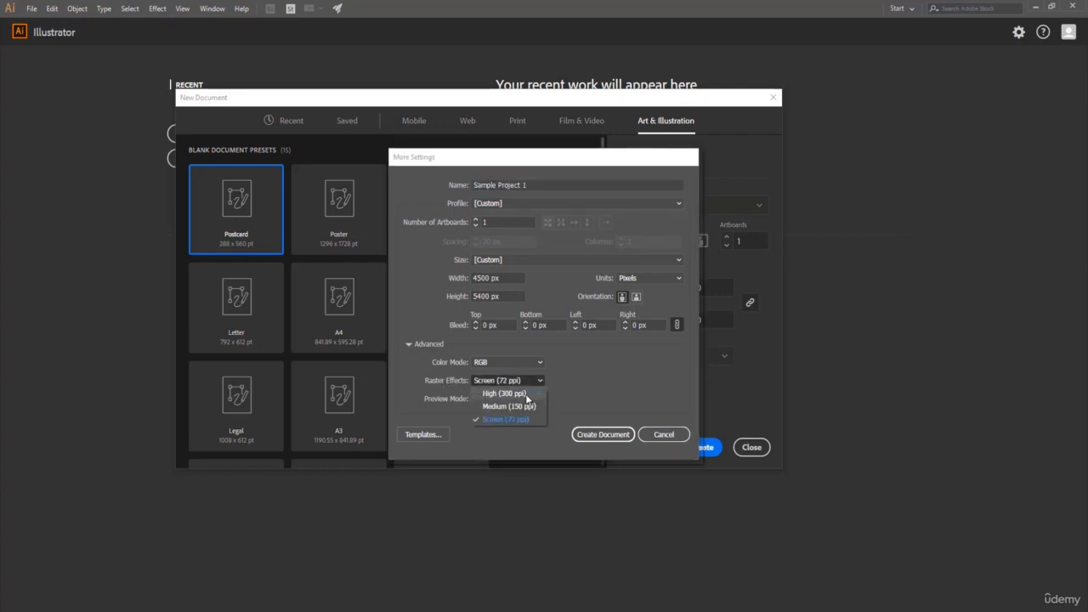
click(532, 396)
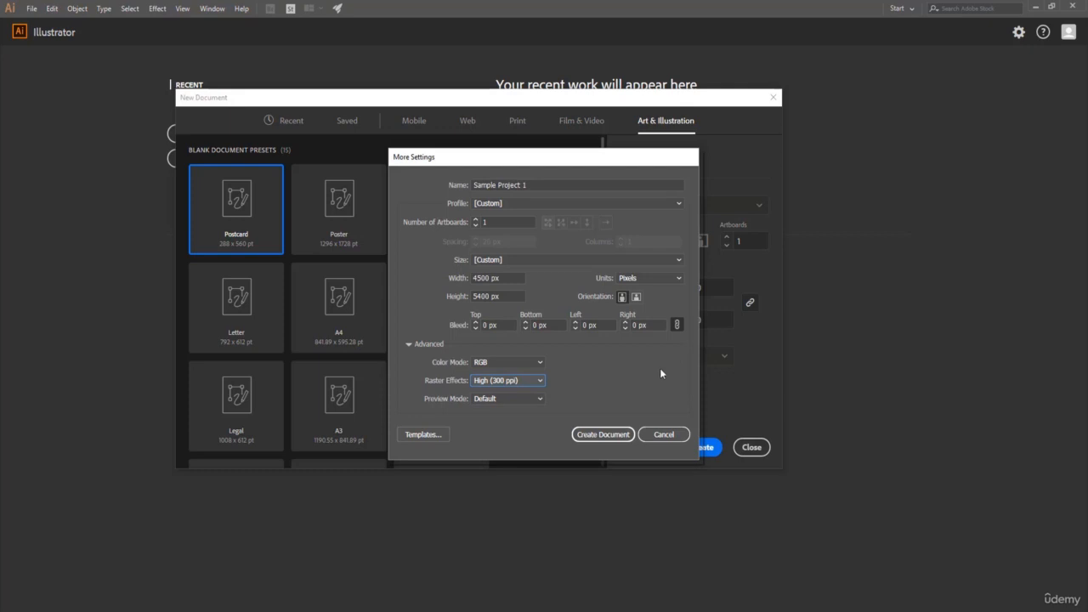
click(599, 435)
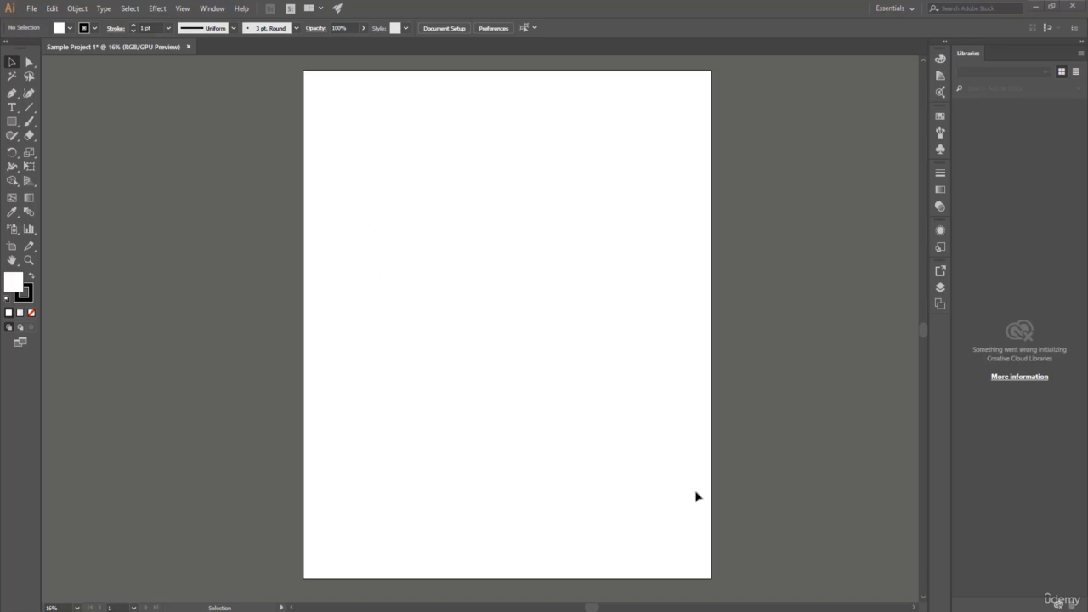
Collapse the Libraries panel, expand the docked panels and show Layers, keeping Graphic Styles displayed after viewing Appearance.
click(1080, 42)
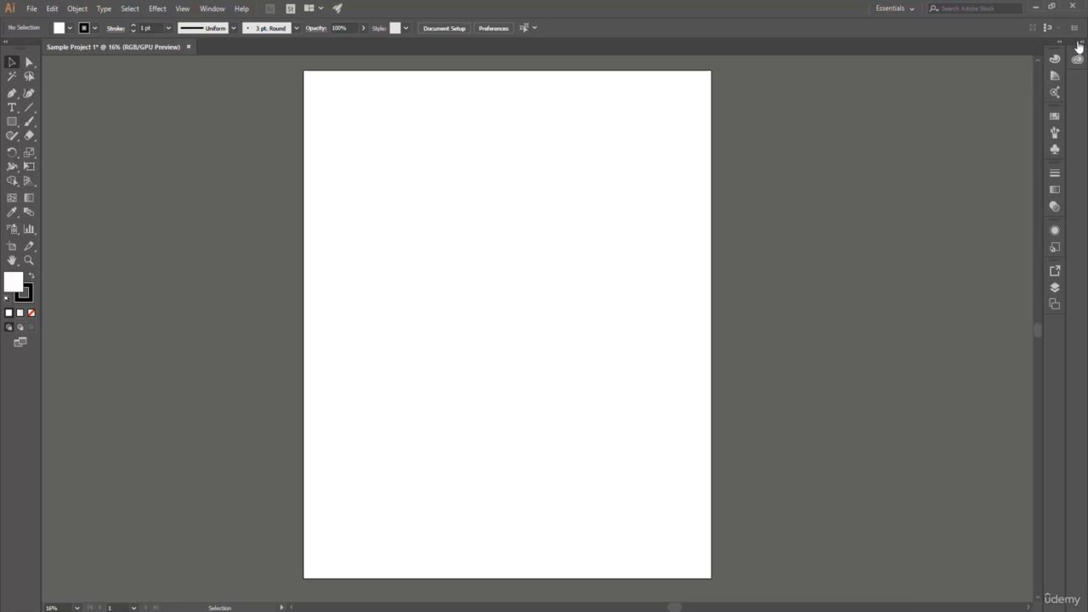
click(1061, 45)
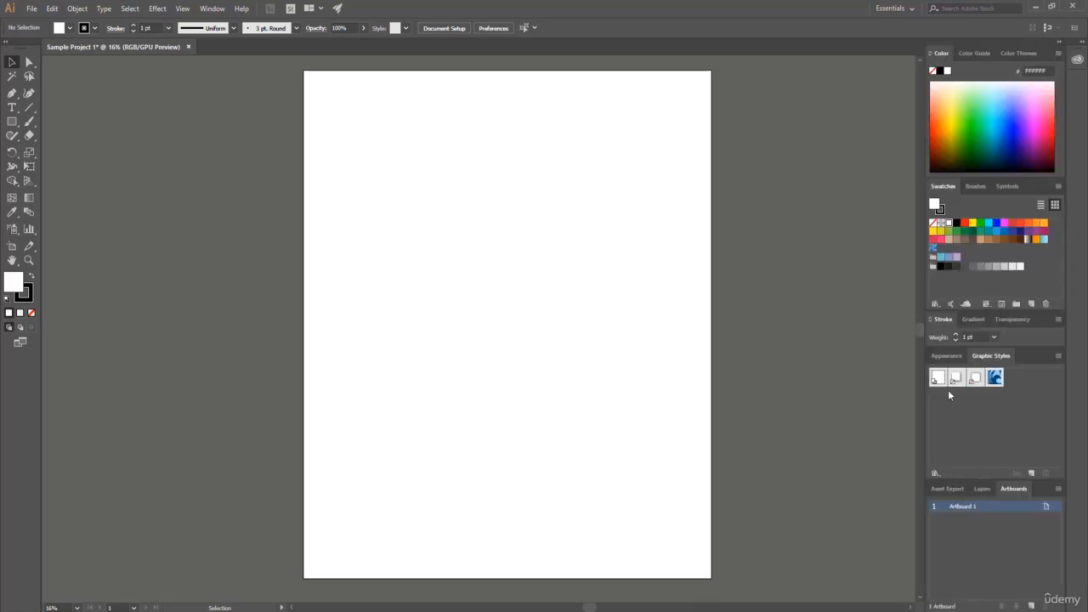
click(983, 490)
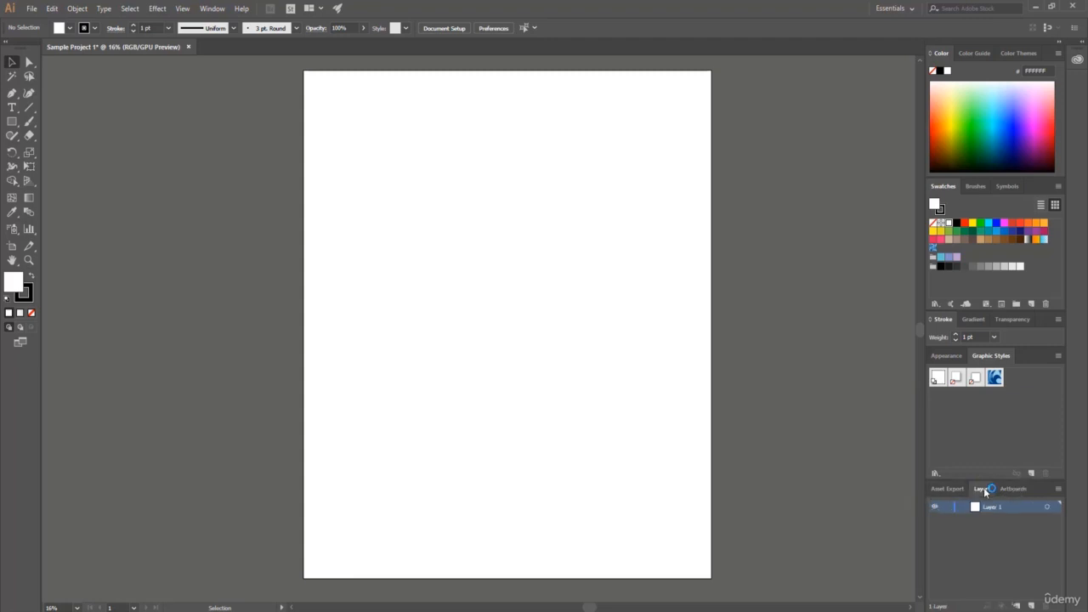
click(939, 357)
click(990, 356)
Hide the Layers panel and display it again.
click(212, 9)
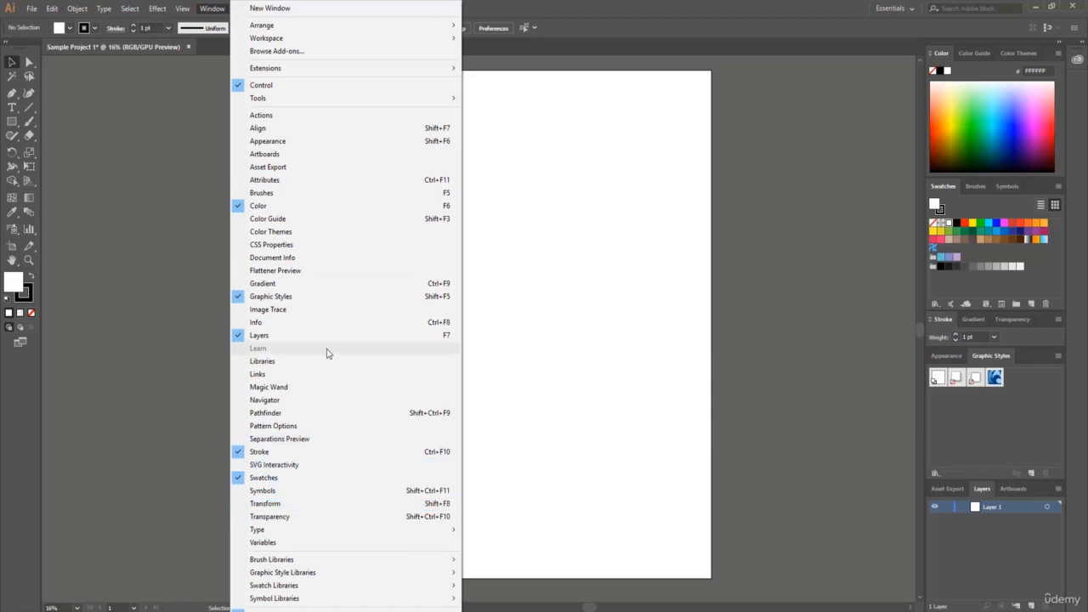
click(280, 337)
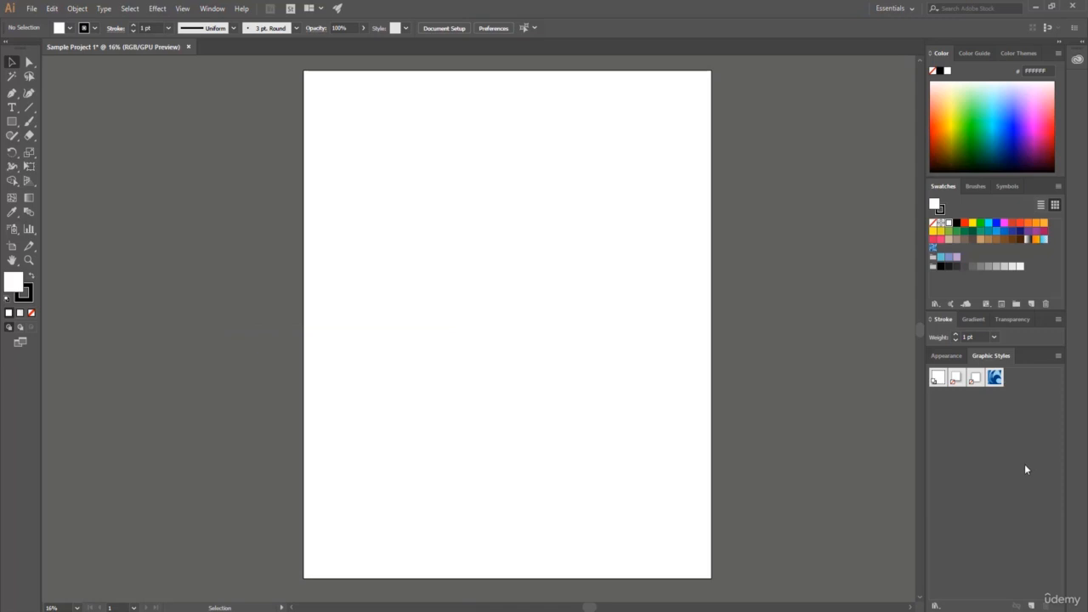
click(212, 9)
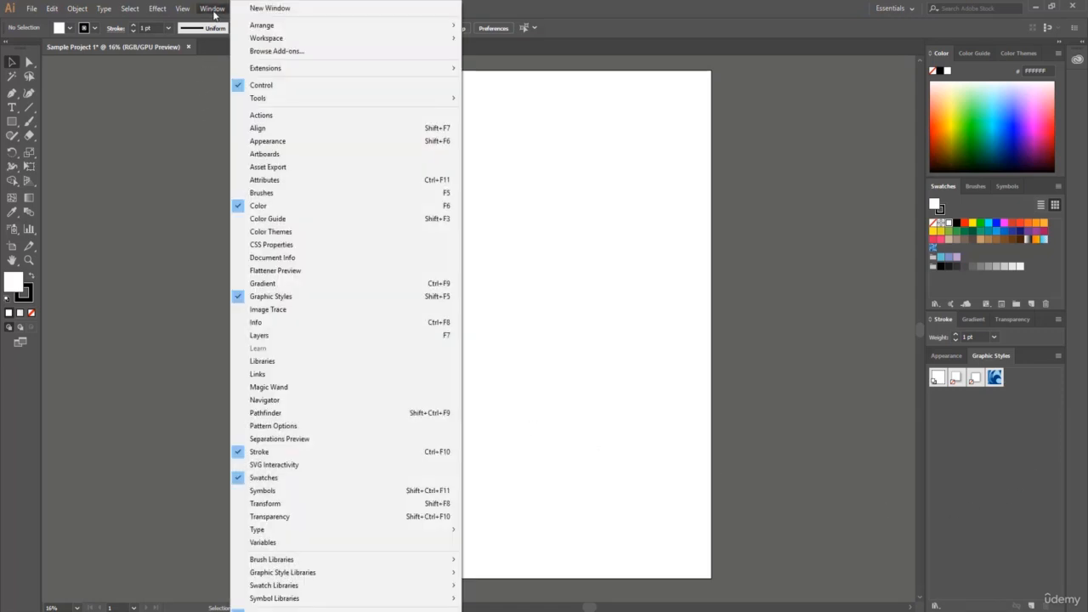
click(283, 339)
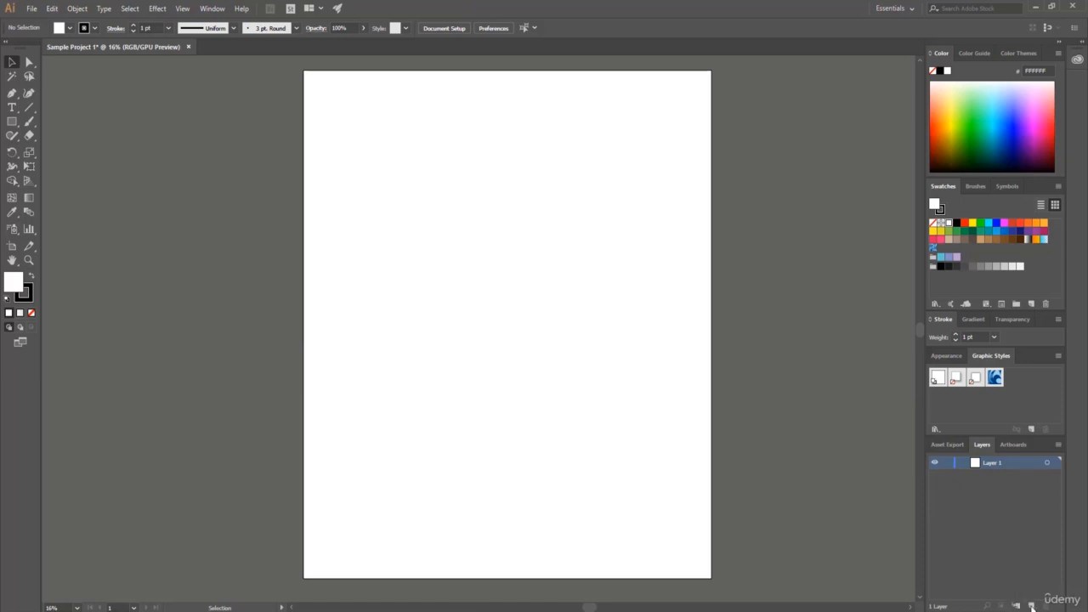
Add a new layer above Layer 1 and switch the active layer between the two.
click(1032, 606)
click(980, 476)
click(975, 462)
click(977, 474)
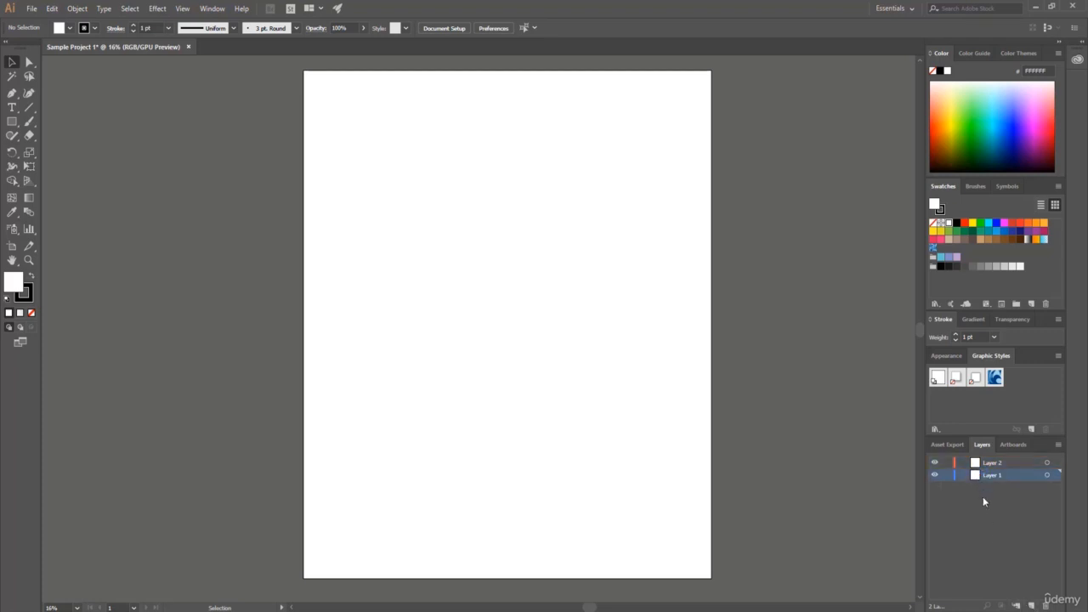
click(973, 463)
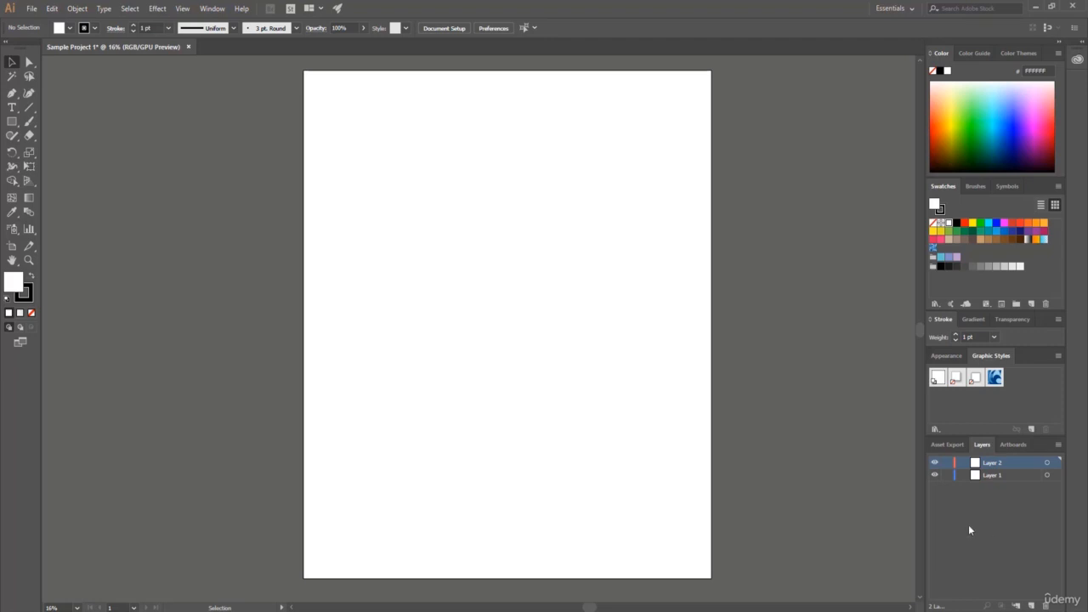
Toggle the visibility of Layer 2 off and on, and delete that layer.
click(935, 464)
click(935, 463)
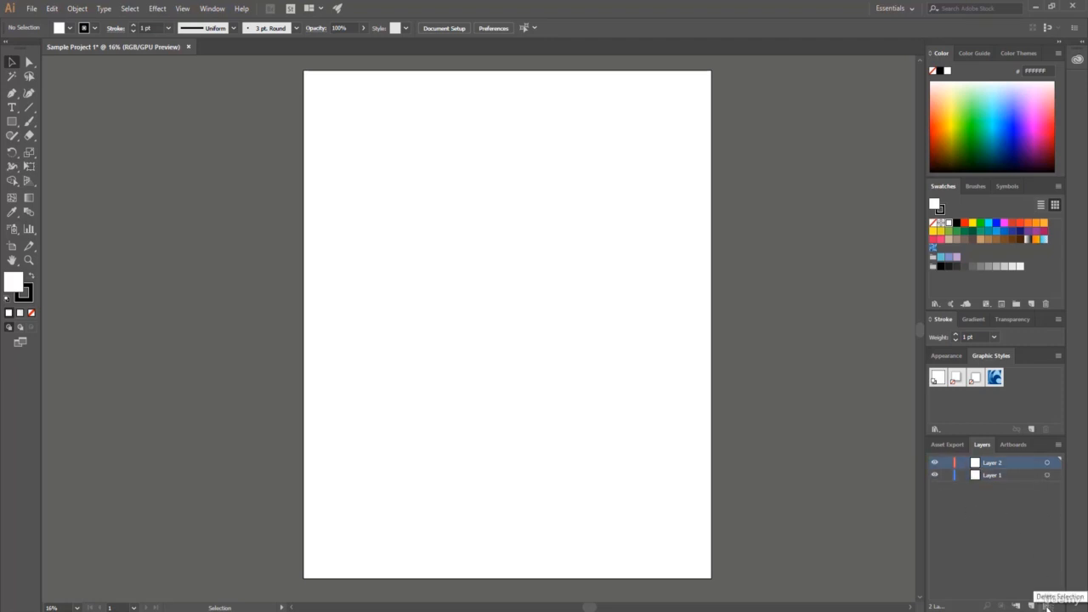
click(1047, 605)
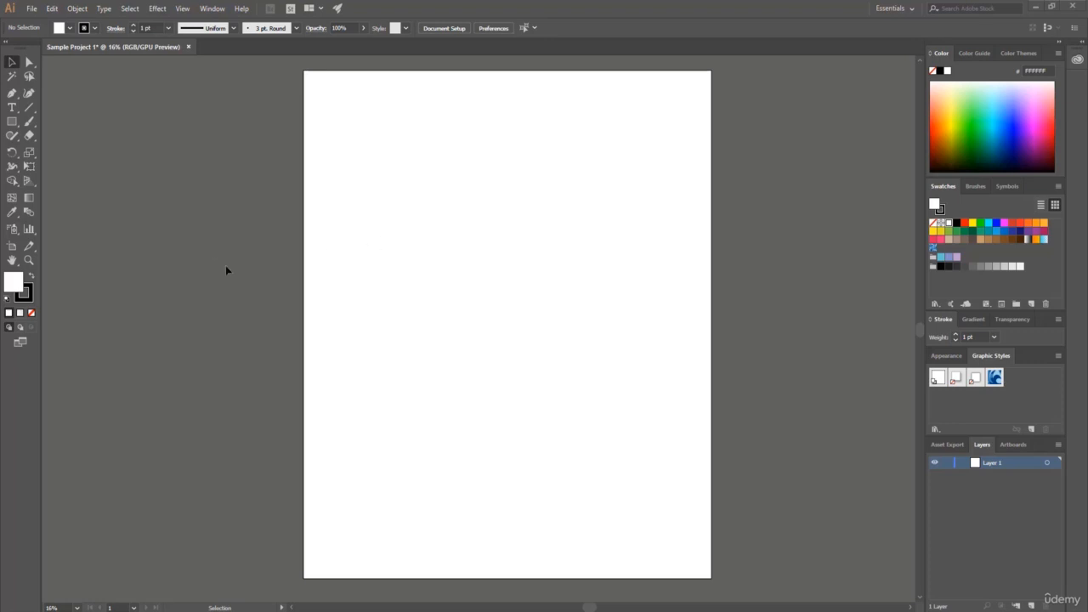
Draw a 4500 x 5400 px rectangle covering the whole artboard with the Rectangle tool.
click(13, 124)
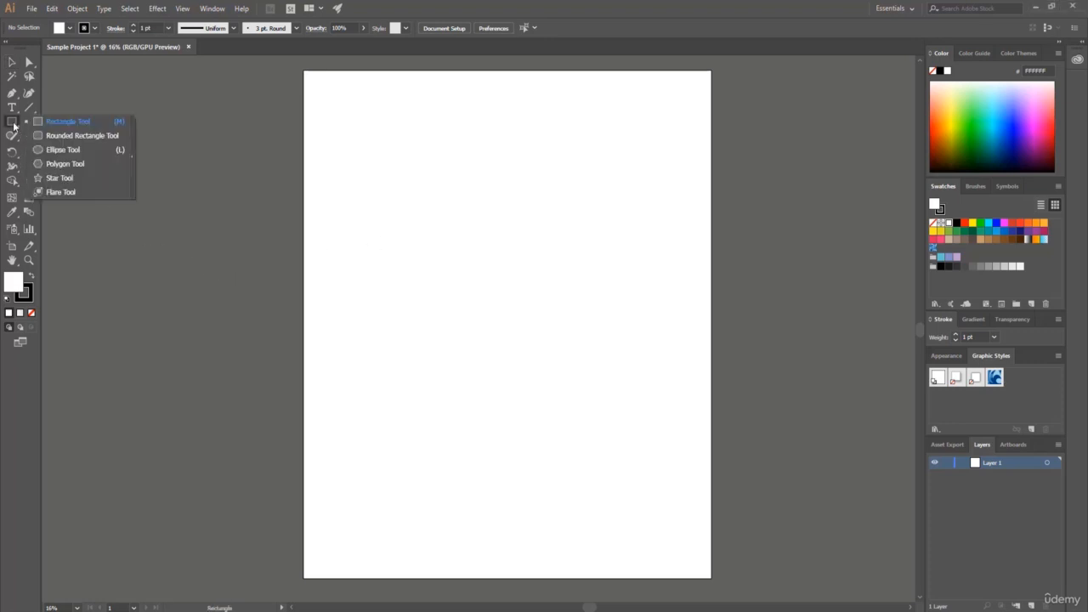
click(69, 122)
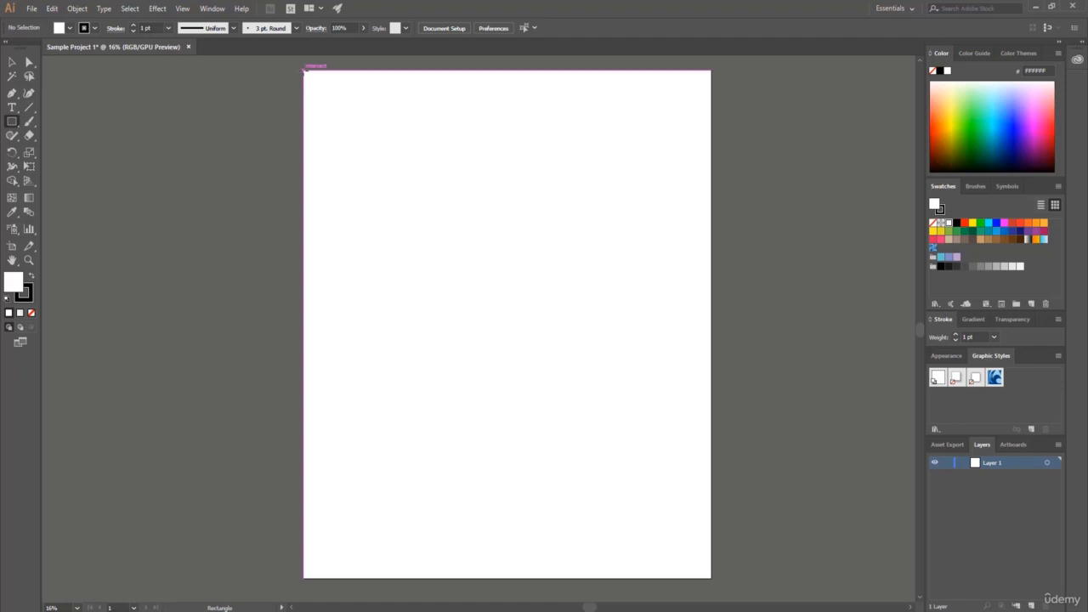
drag(305, 71, 710, 576)
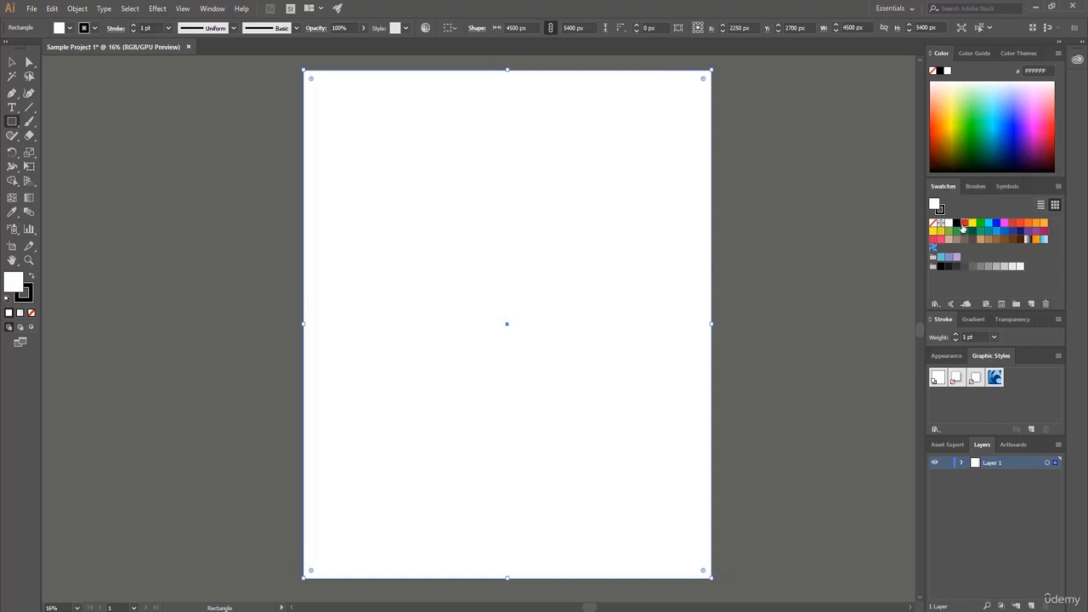
Try various swatches as the rectangle's fill, including red, yellow, blue, orange and brown.
click(964, 224)
click(973, 223)
click(996, 223)
click(1012, 223)
click(1028, 223)
click(1044, 223)
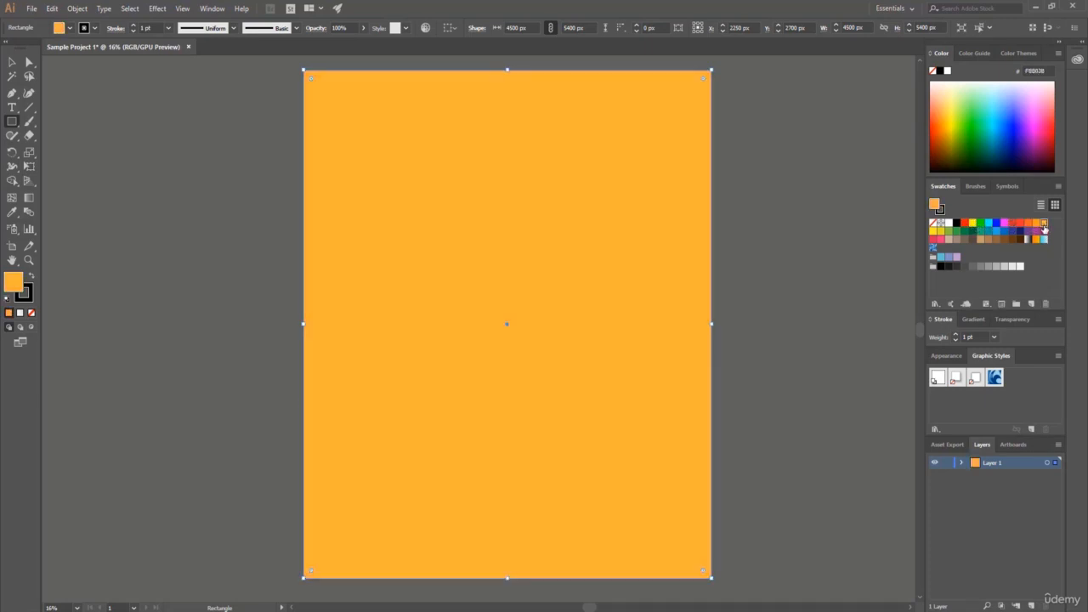
click(1044, 239)
click(996, 239)
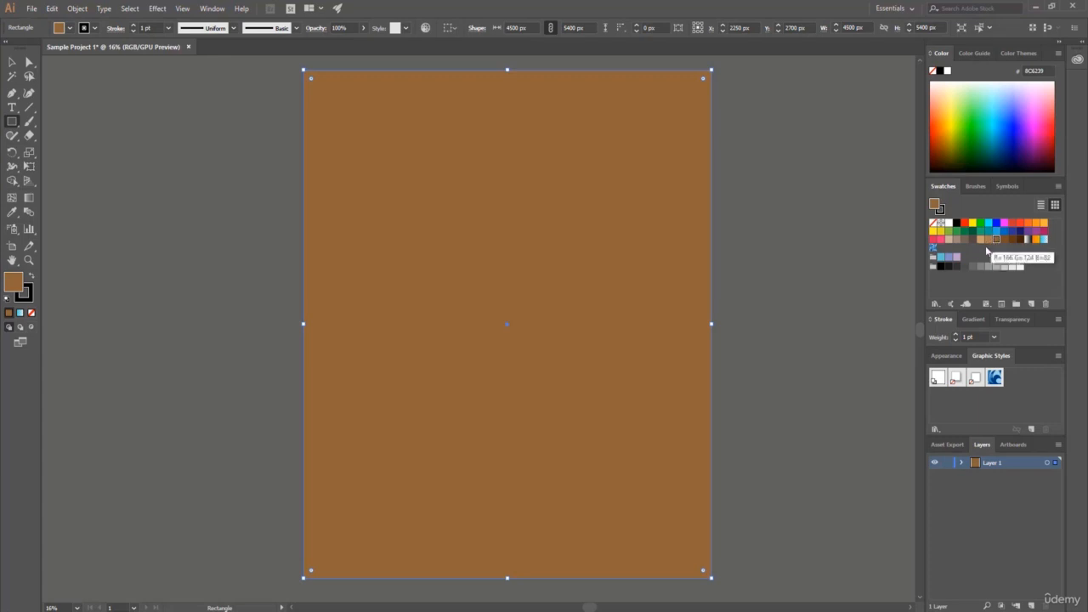
click(973, 240)
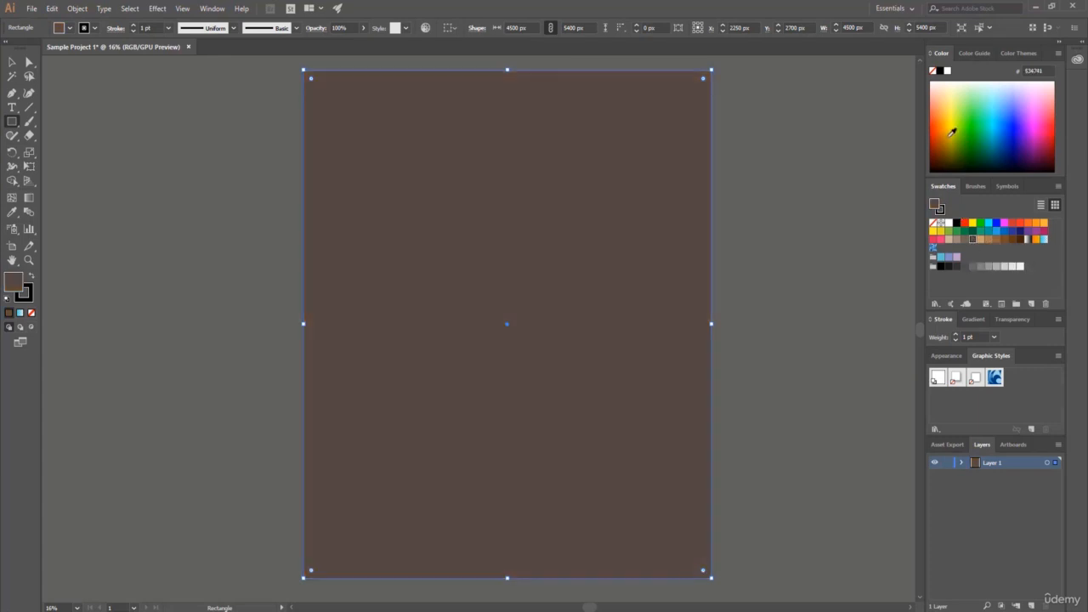
Sample several colors from the spectrum for the rectangle's fill and settle on dark navy blue 001E5E.
click(984, 130)
click(1007, 108)
click(1035, 95)
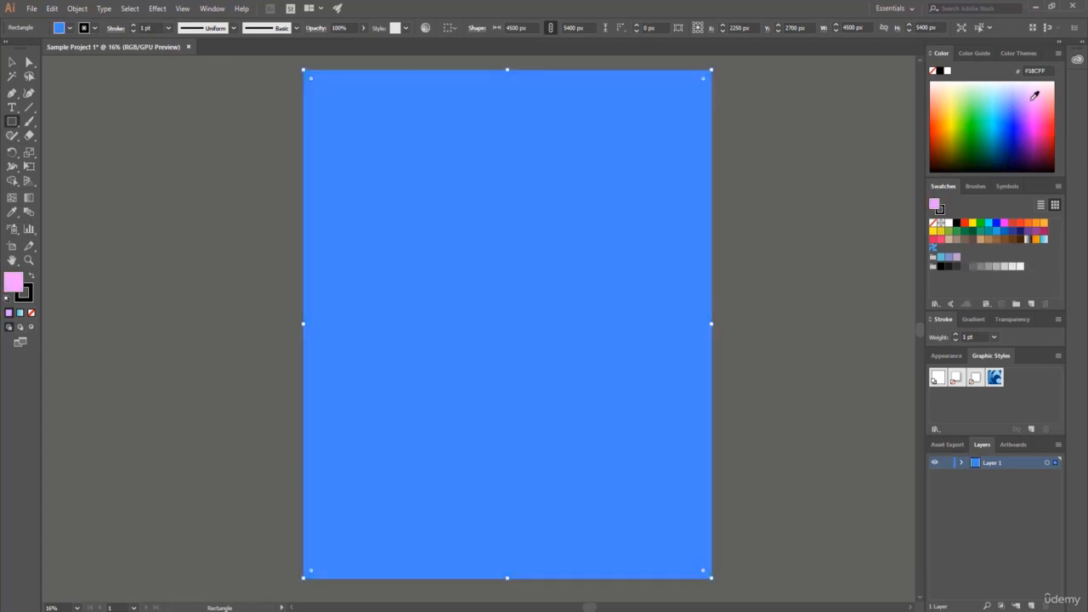
click(1040, 144)
click(1054, 145)
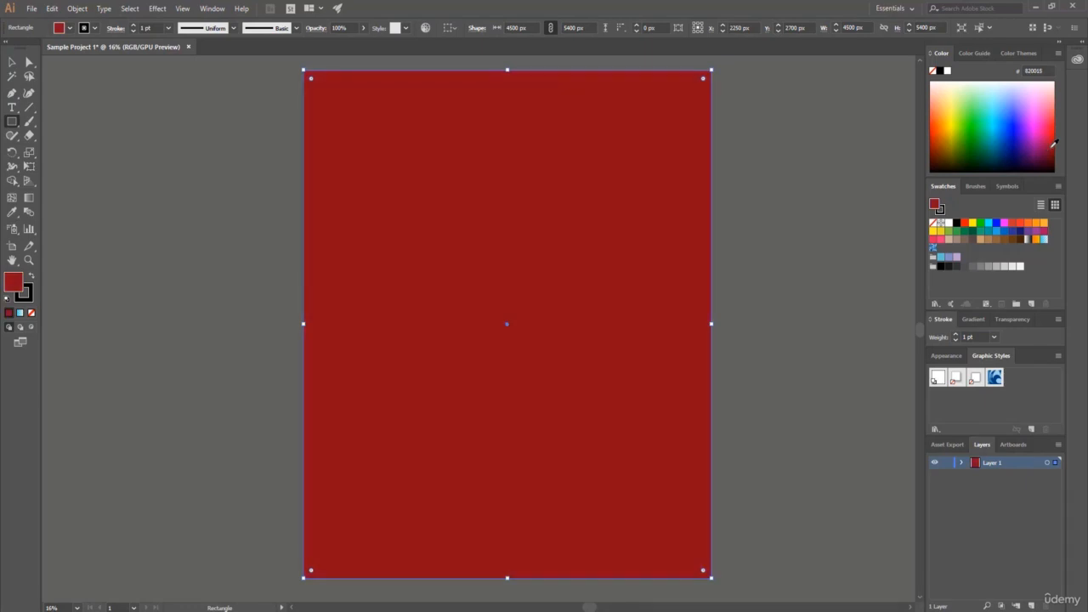
click(1009, 150)
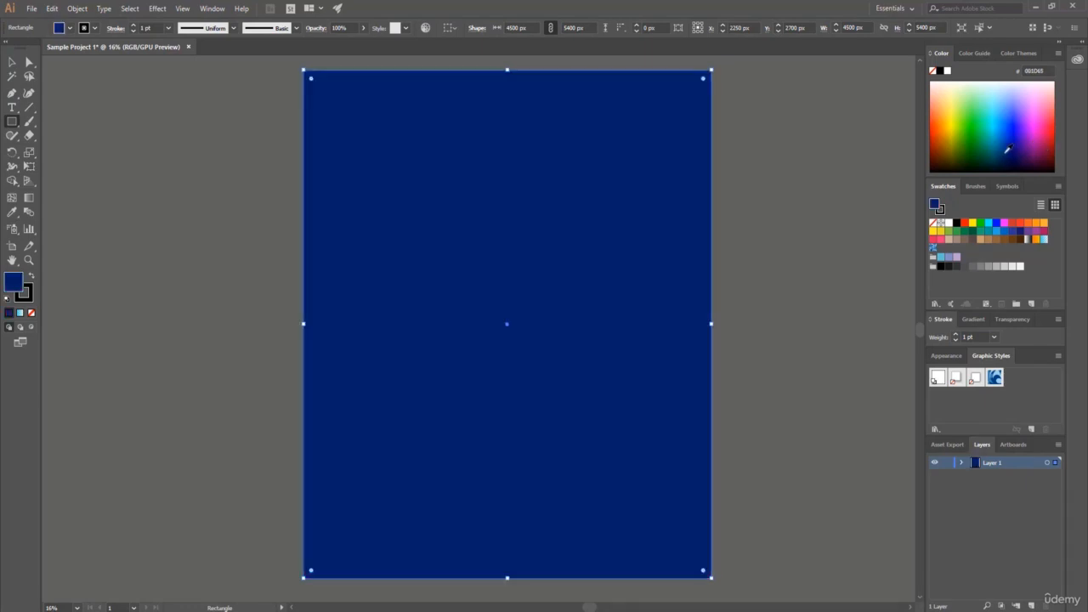
click(1008, 150)
Lock Layer 1 to protect the background, also trying its visibility toggle off and on.
click(946, 464)
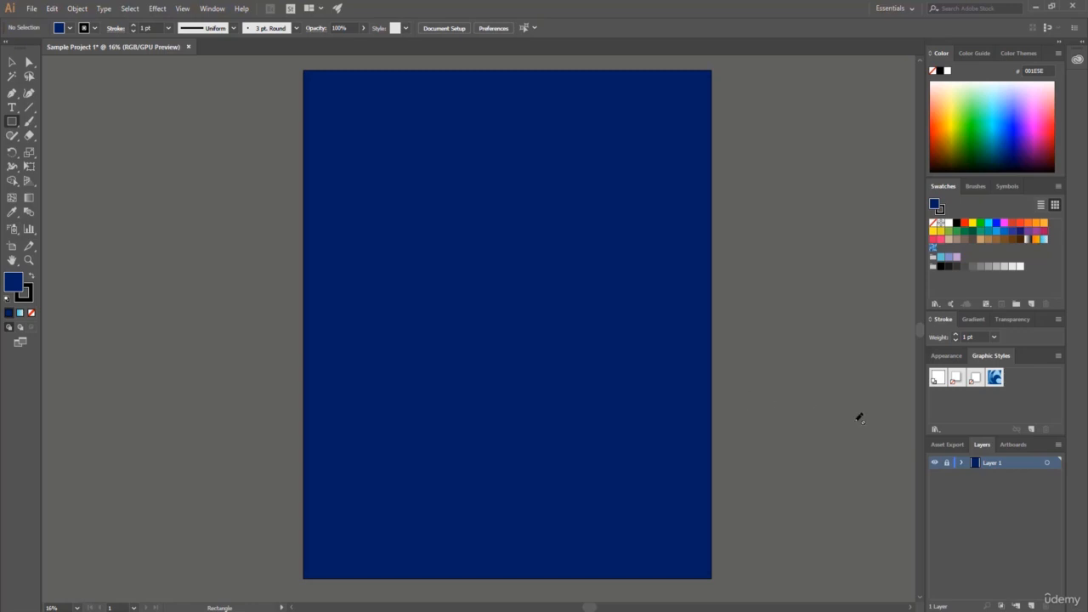
click(946, 463)
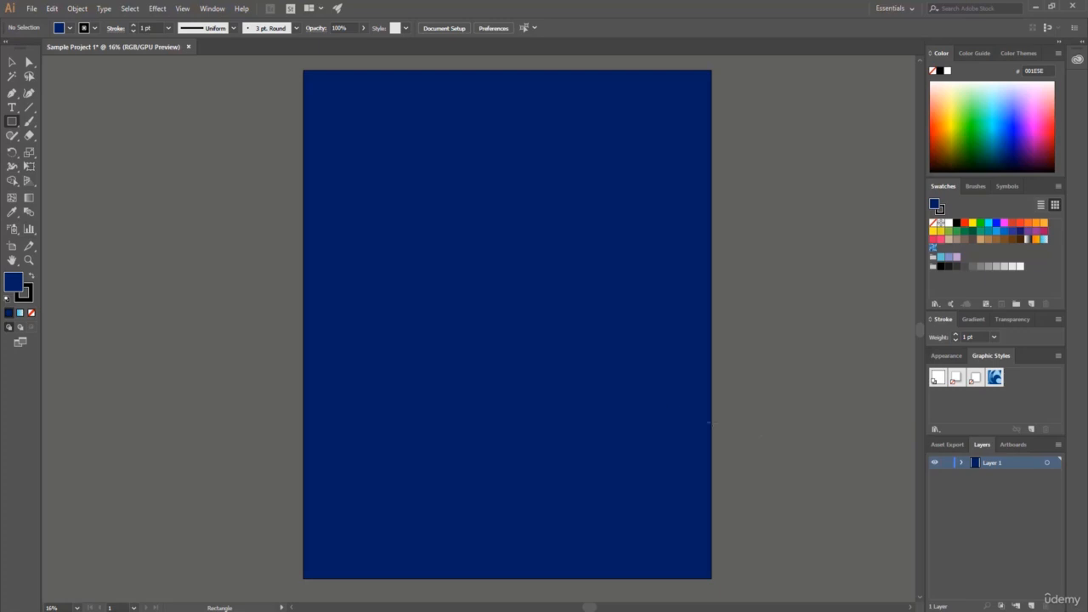
click(935, 463)
click(934, 462)
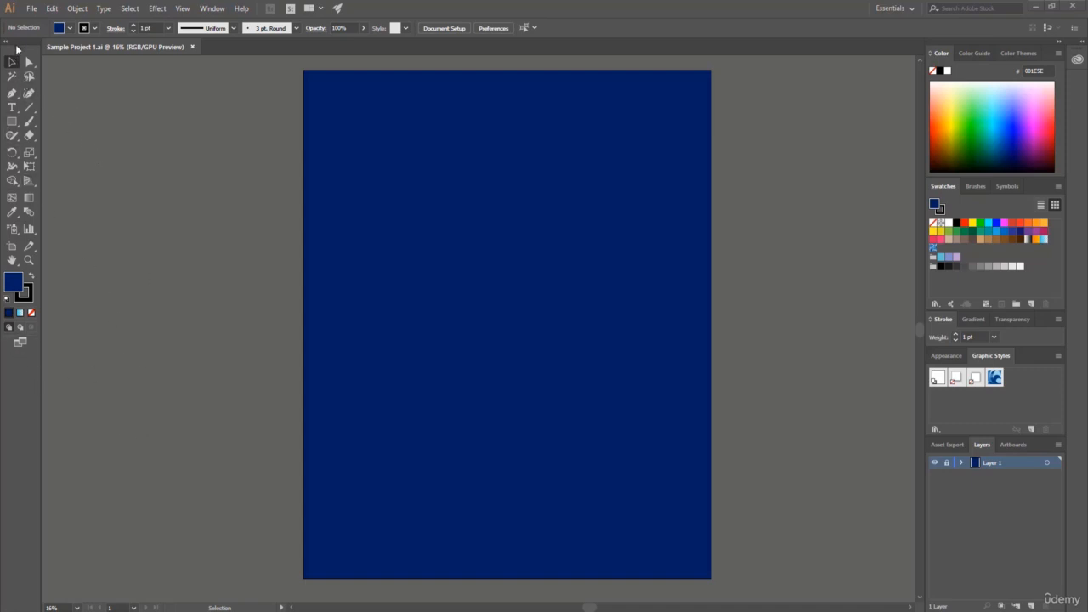
Float the tools panel over the canvas and dock it back in its original place.
drag(17, 50, 123, 118)
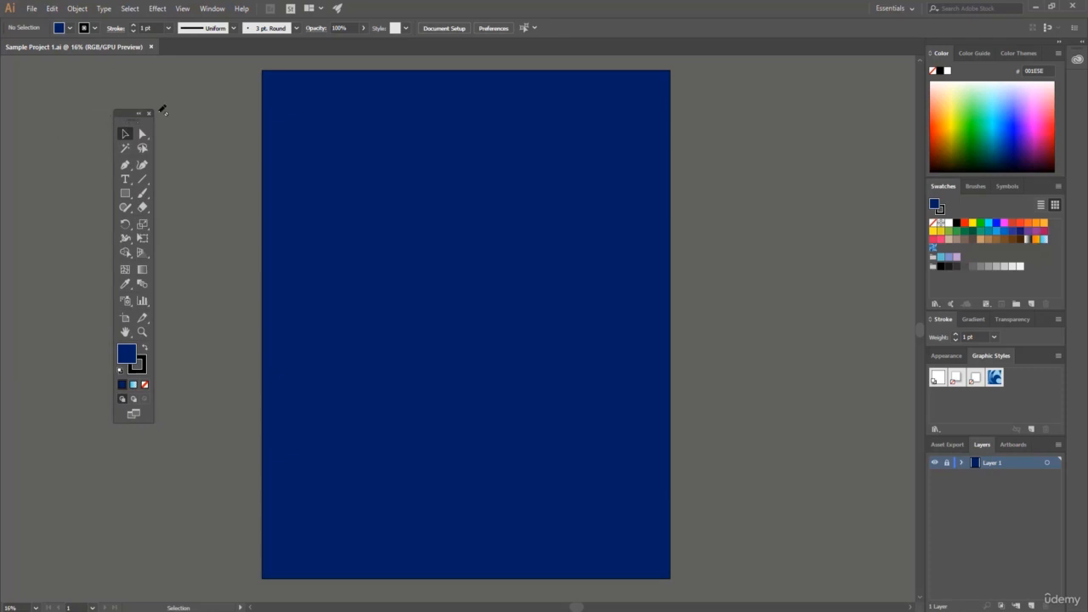
drag(126, 115, 8, 70)
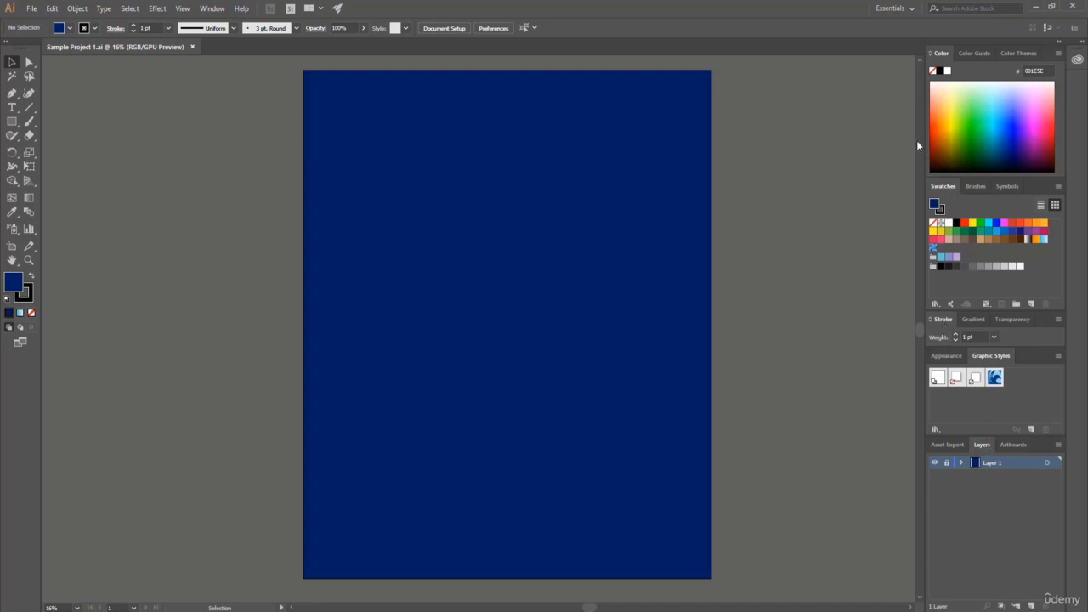
View the Color Guide and Color Themes, return to Color, and look through the list of available panels.
click(972, 54)
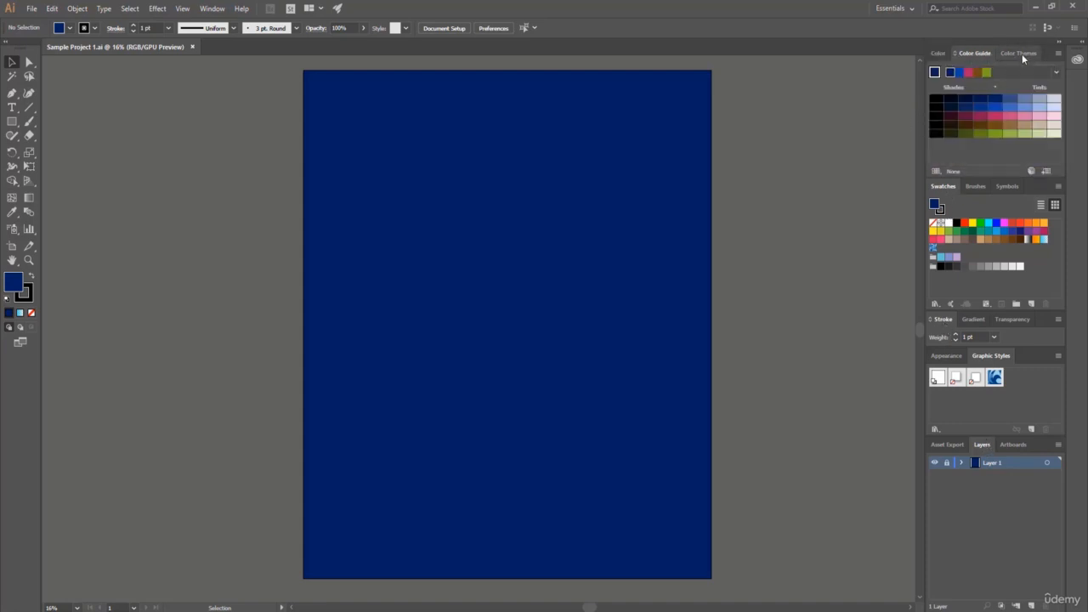
click(1019, 54)
click(939, 53)
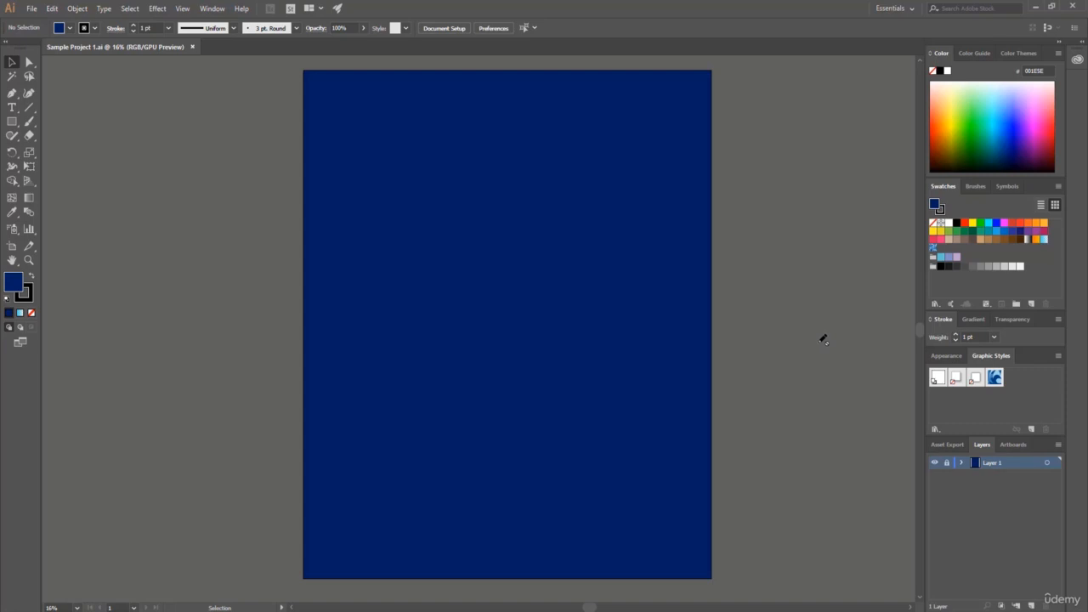
click(212, 8)
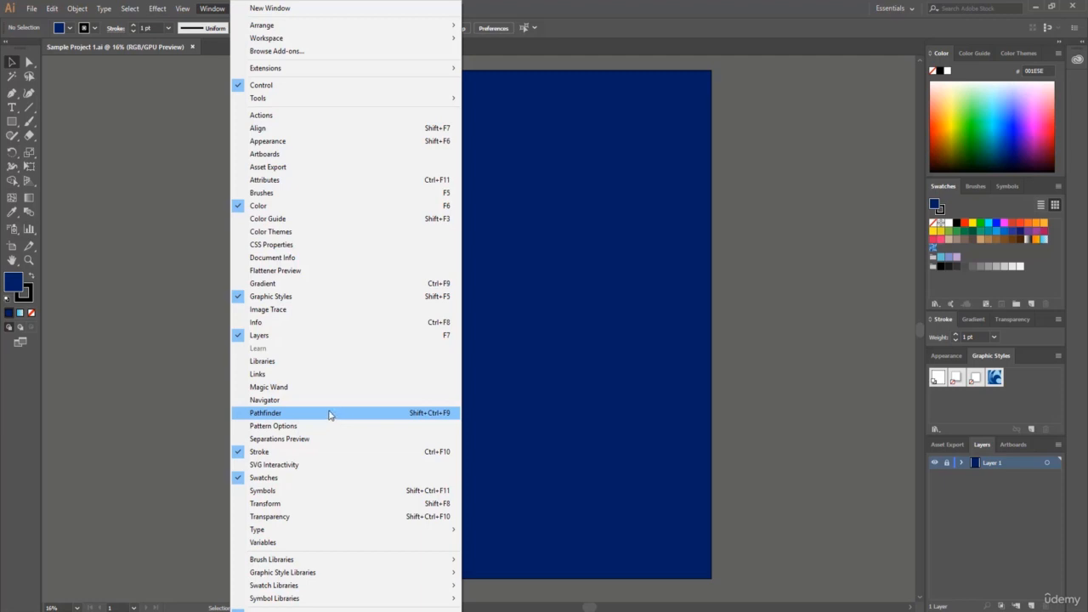
click(213, 8)
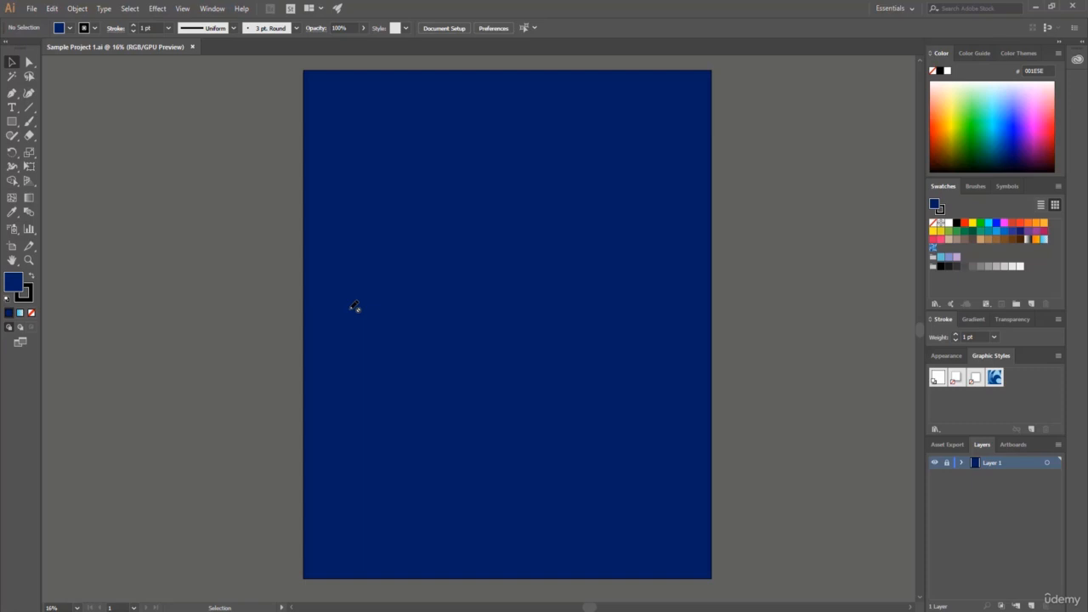
Zoom in on the artboard, trying 50% and setting the magnification to 66.67%.
key(ctrl+equal)
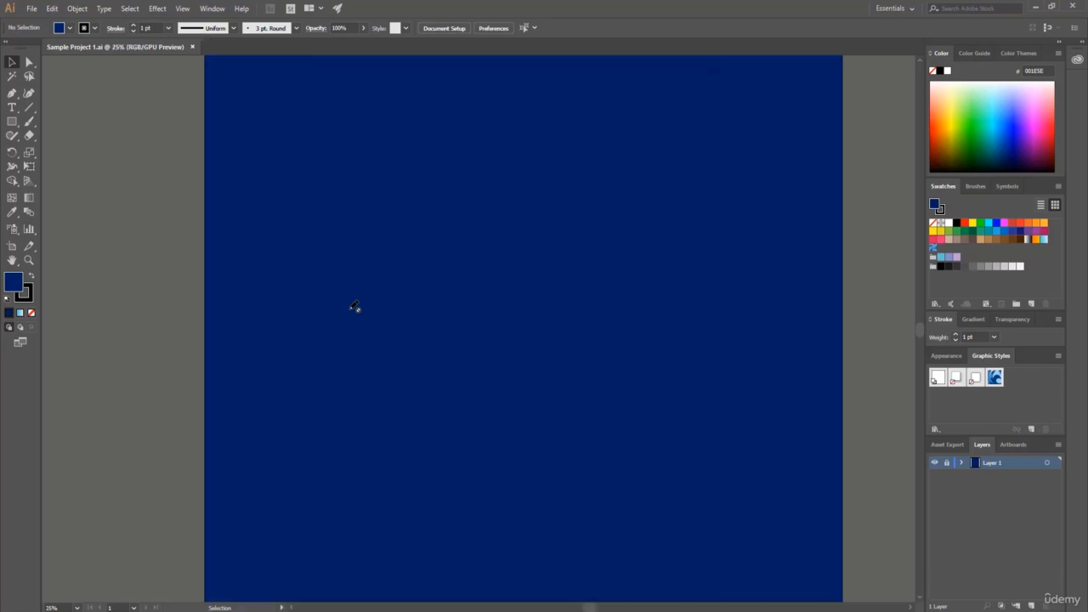
click(76, 608)
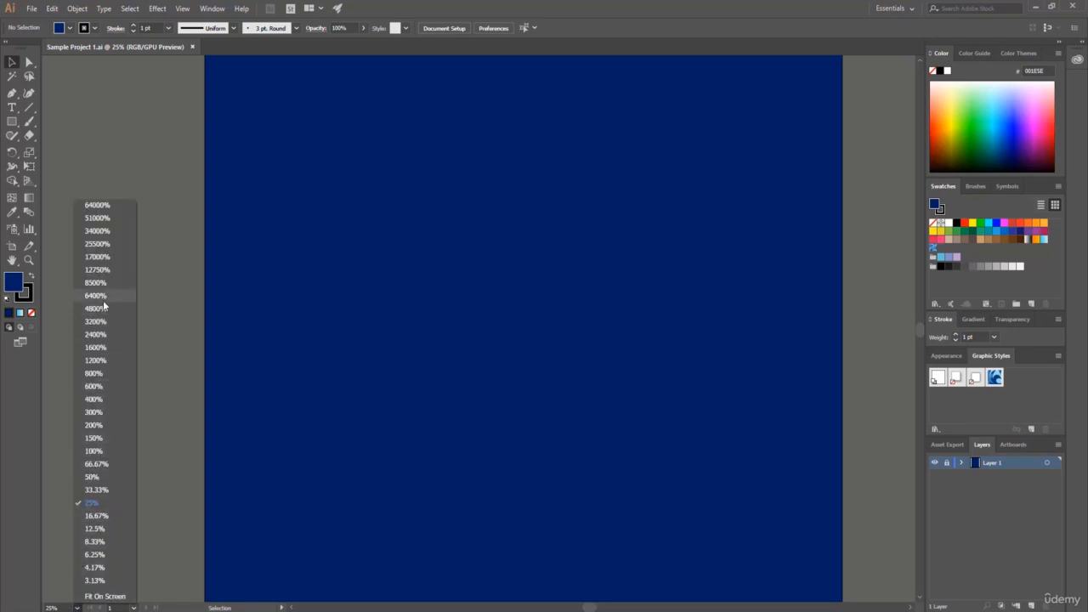
click(92, 478)
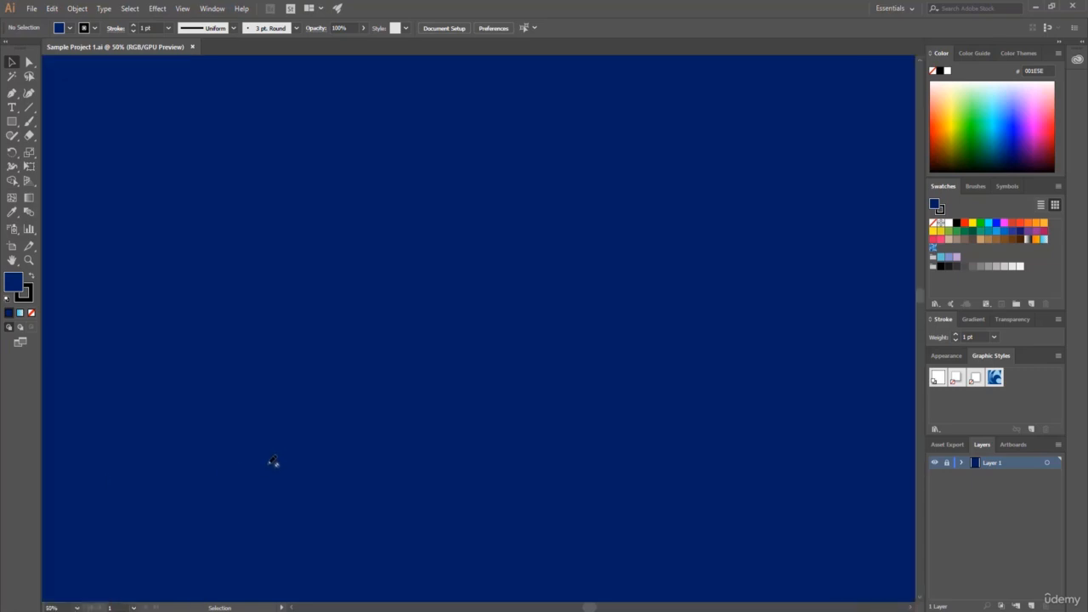
click(77, 608)
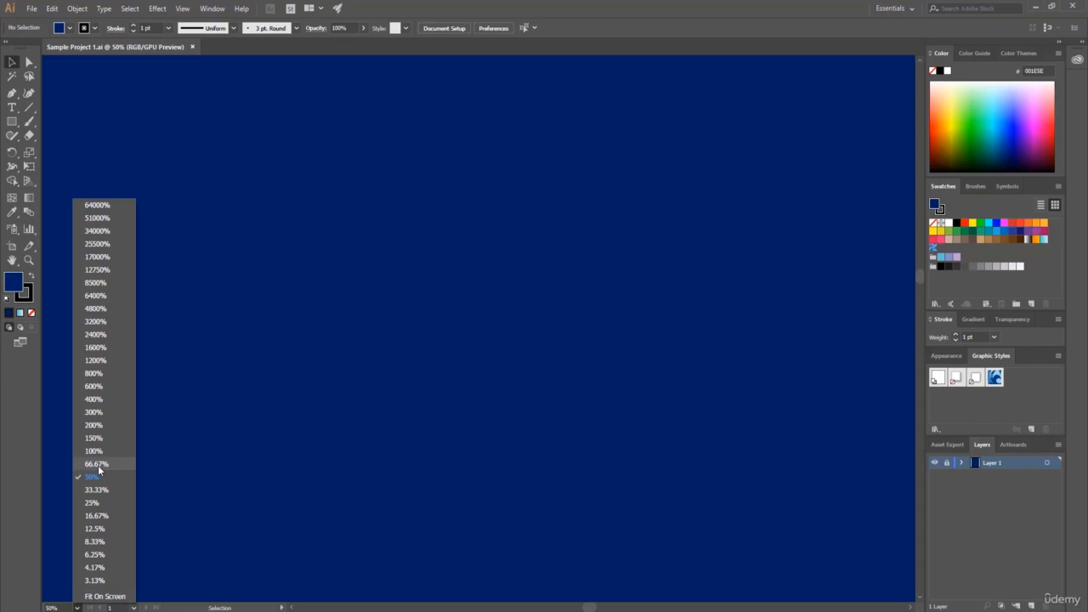
click(98, 465)
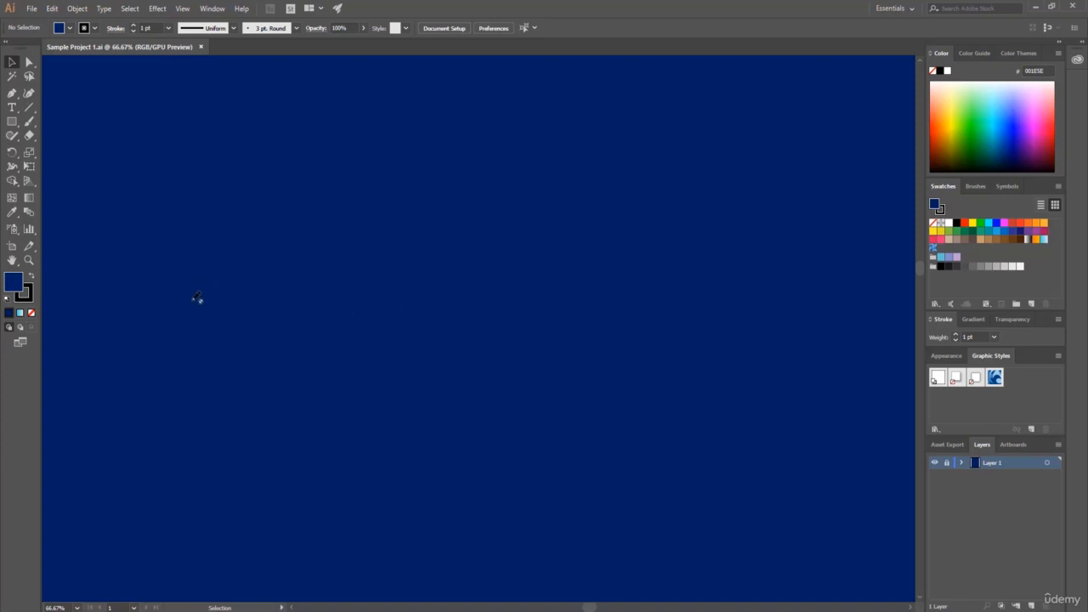
Add a new layer above the locked background and place a line of placeholder text on it.
click(12, 108)
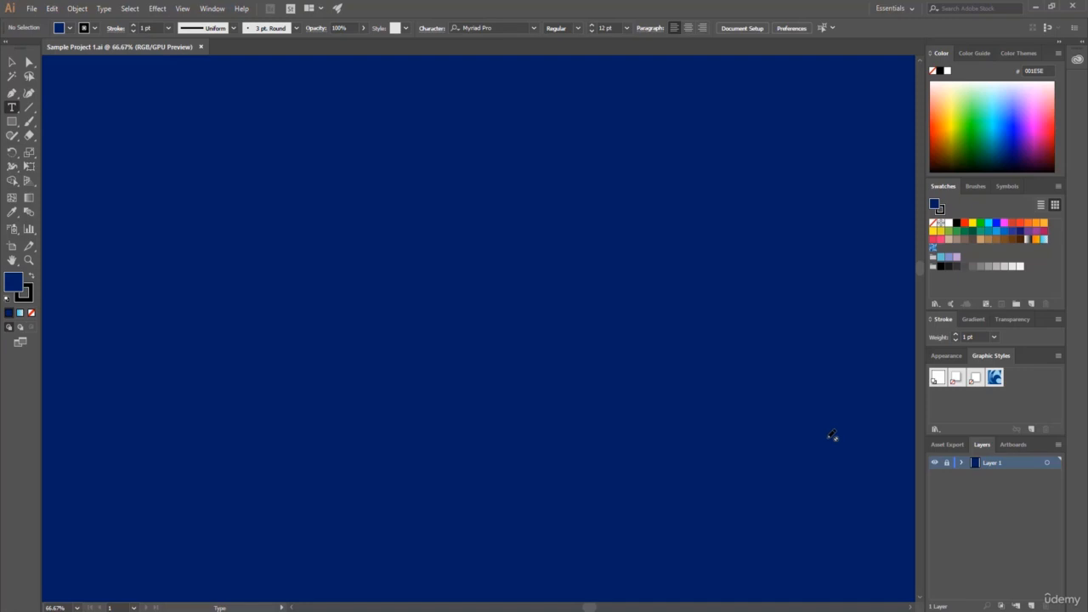
click(1031, 605)
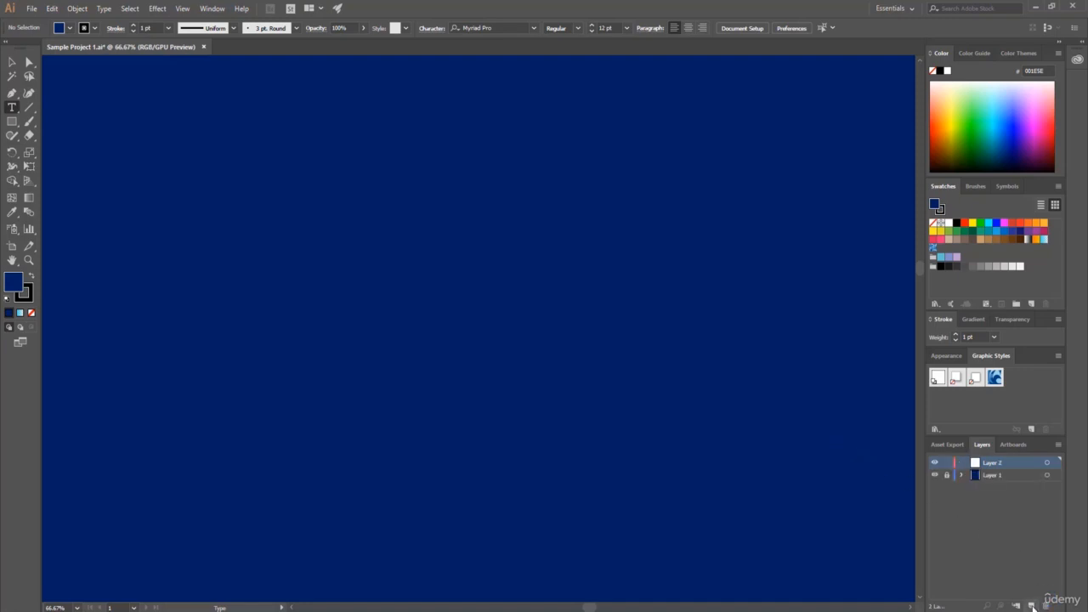
click(323, 252)
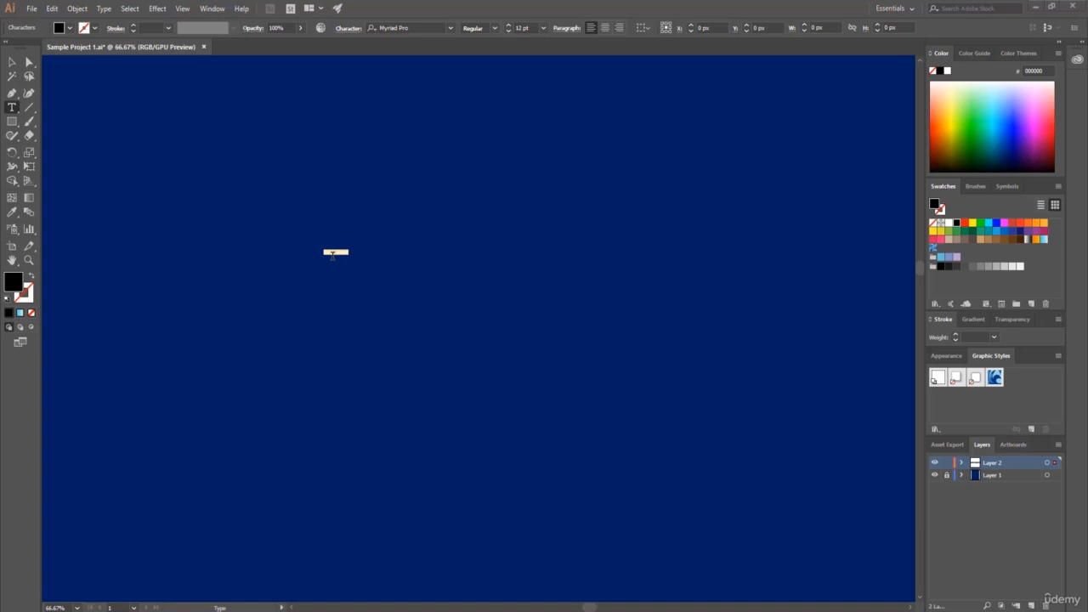
Enlarge the placeholder text, trying 36 pt and 72 pt before setting its font size to 100 pt.
click(544, 28)
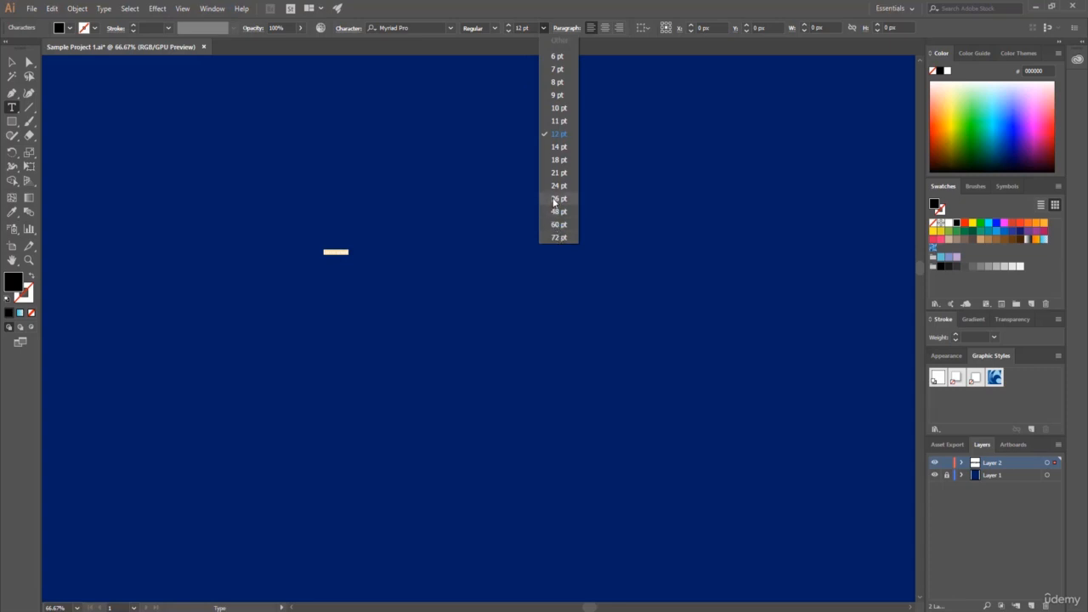
click(554, 201)
click(543, 29)
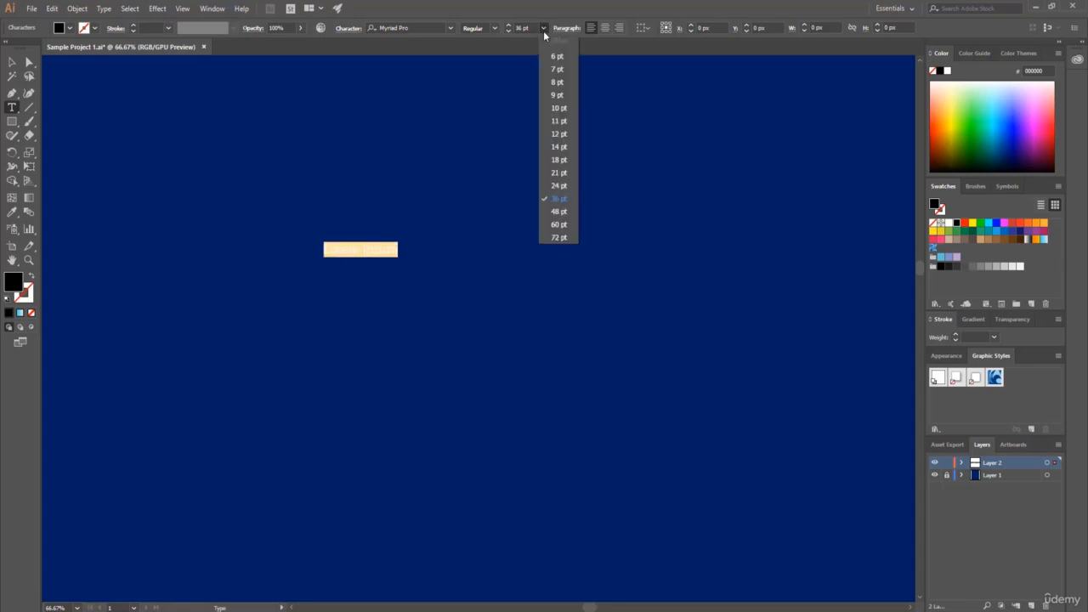
click(558, 238)
click(531, 28)
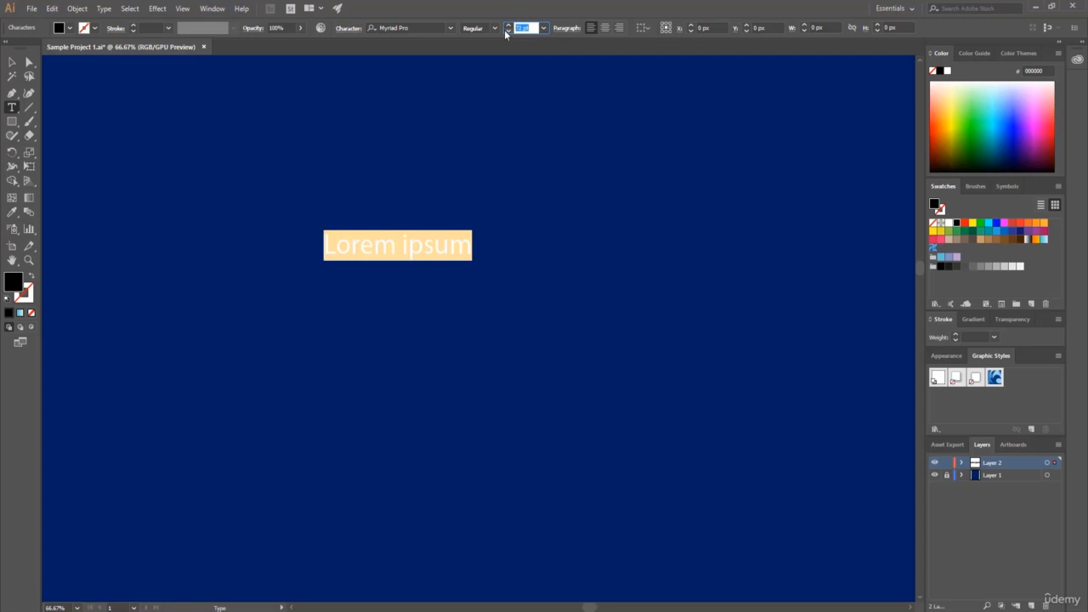
text(18)
key(Return)
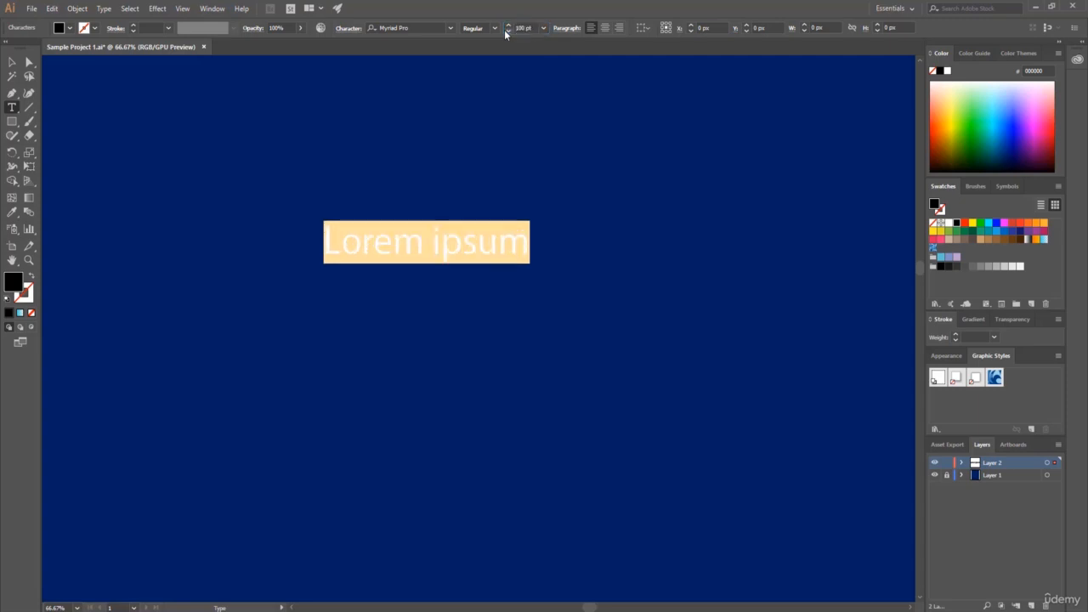
Replace the placeholder text on the artboard with "T-shirt Design".
click(435, 242)
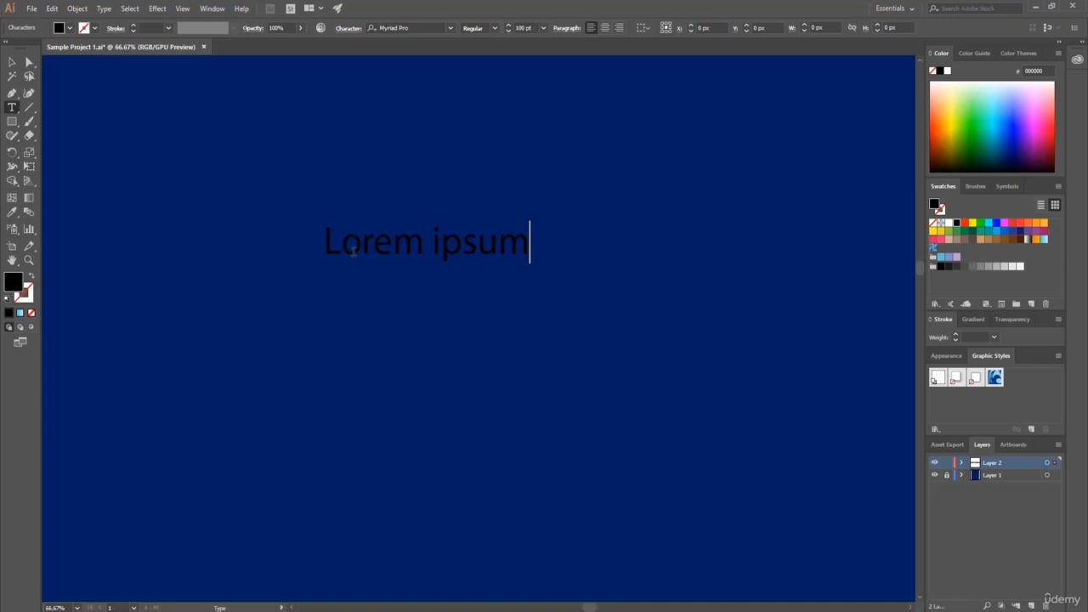
drag(327, 237, 576, 248)
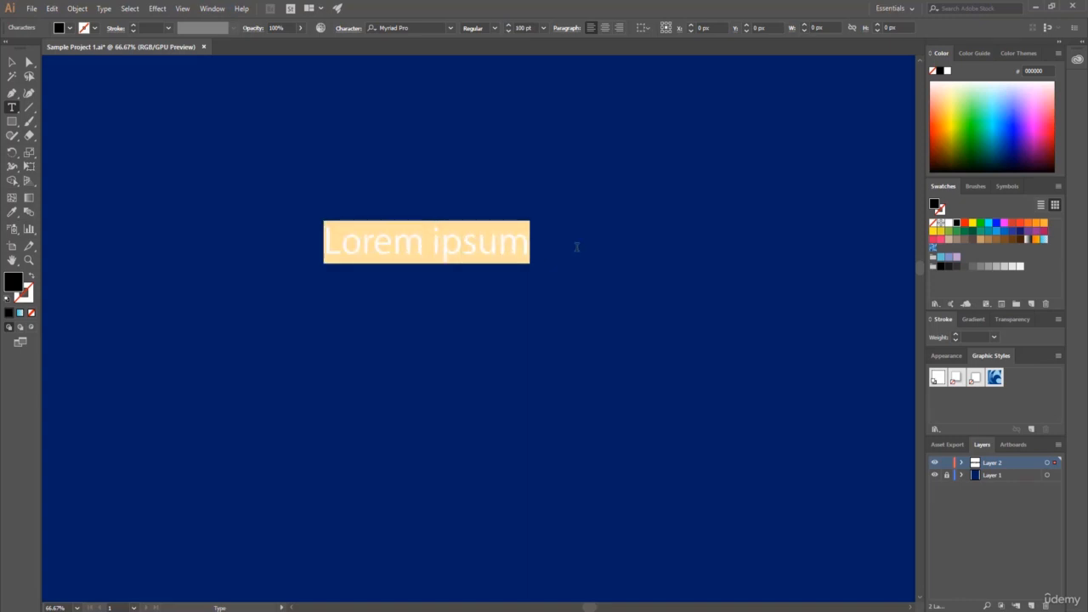
key(BackSpace)
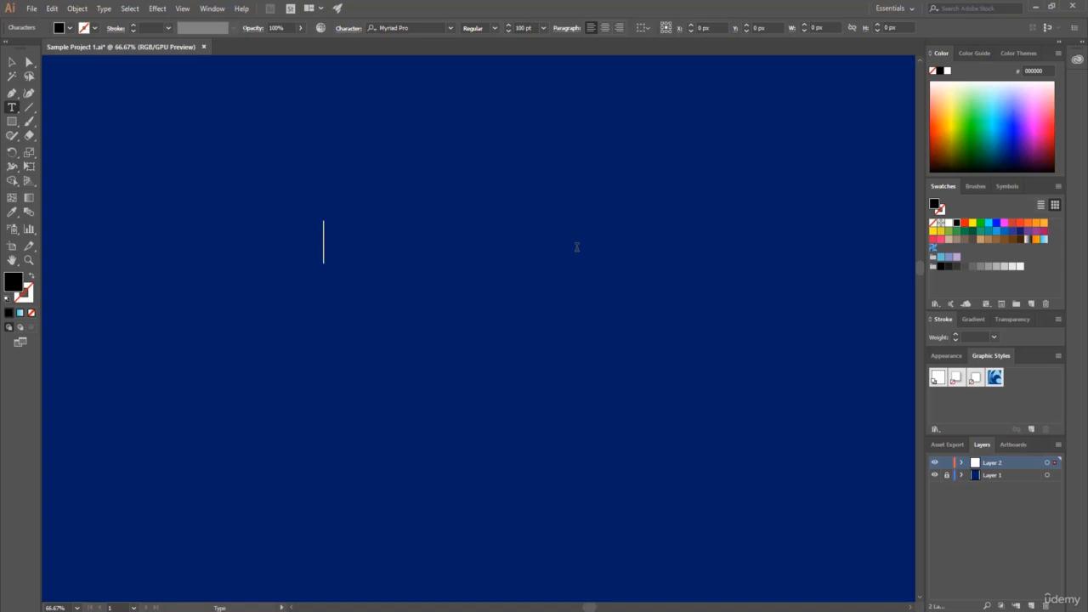
text(T-shirt De)
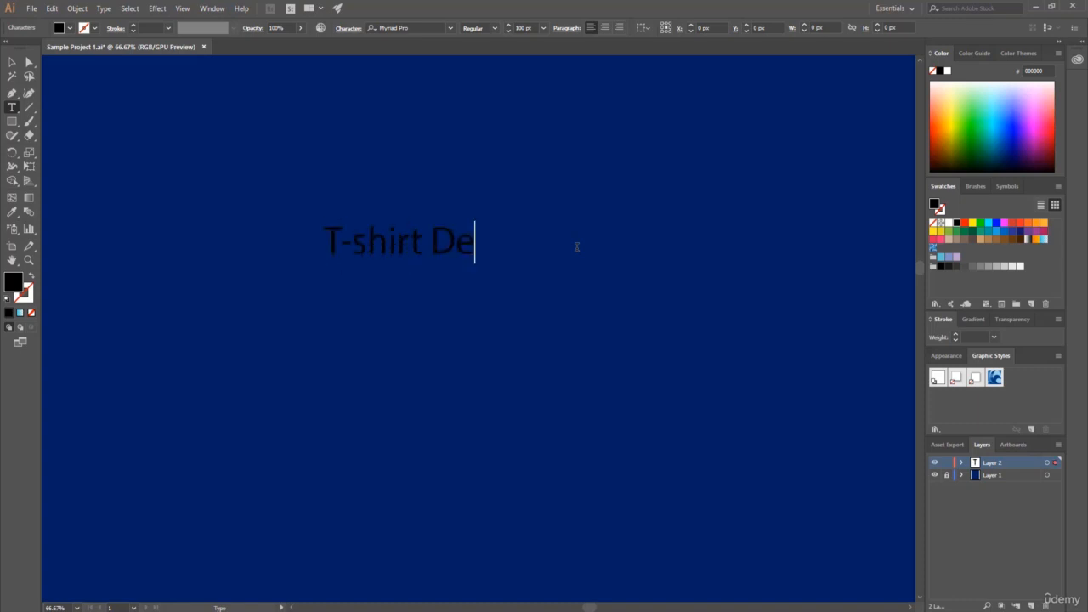
text(sign)
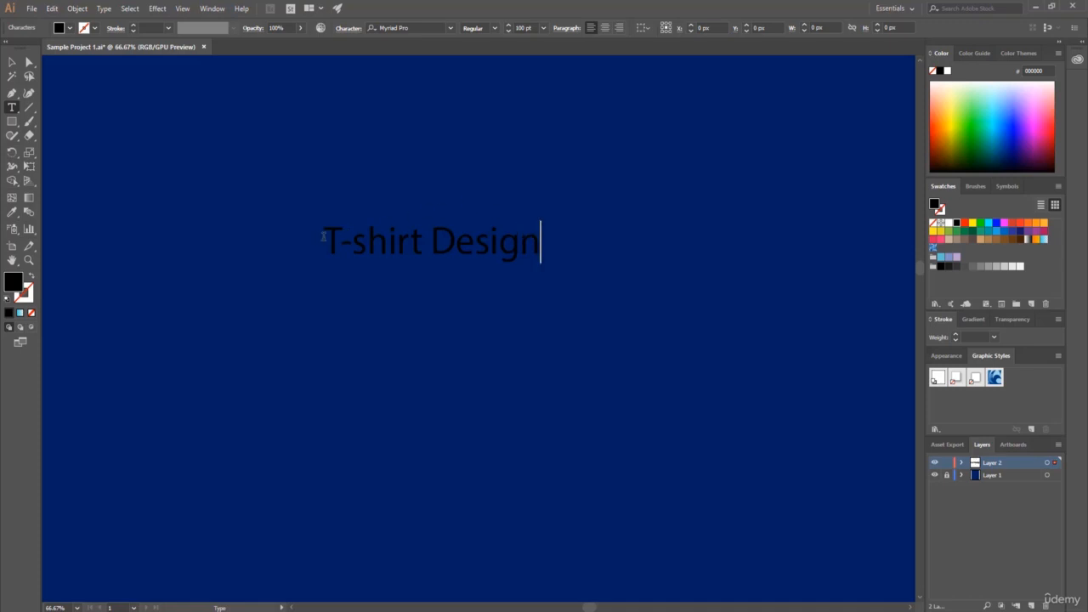
Try magenta and red swatches on the "T-shirt Design" text, and settle on yellow FCEE21.
click(325, 239)
drag(325, 239, 661, 252)
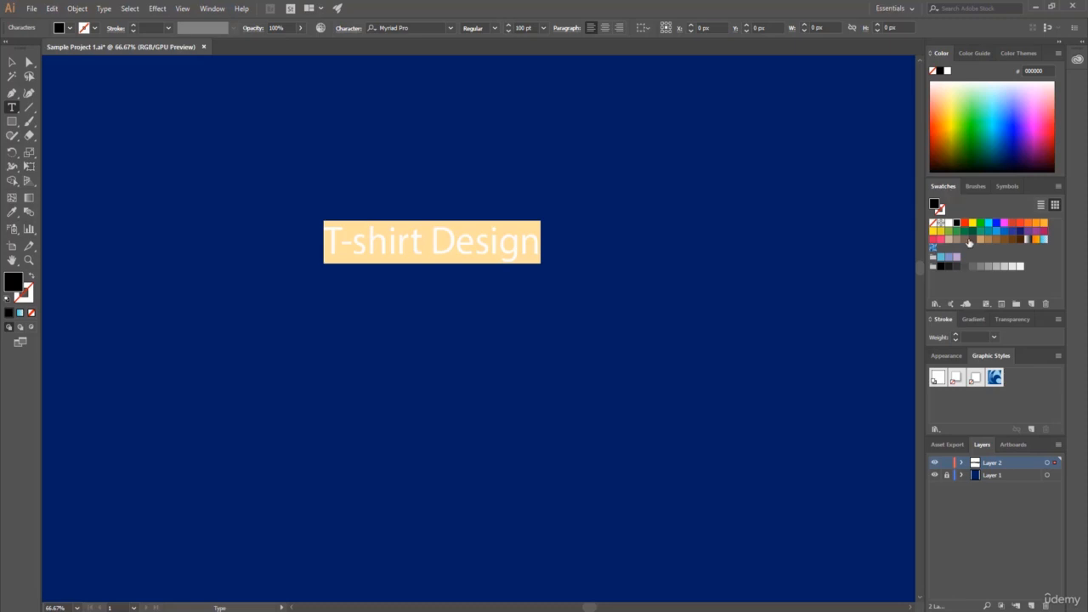
click(954, 223)
click(1004, 223)
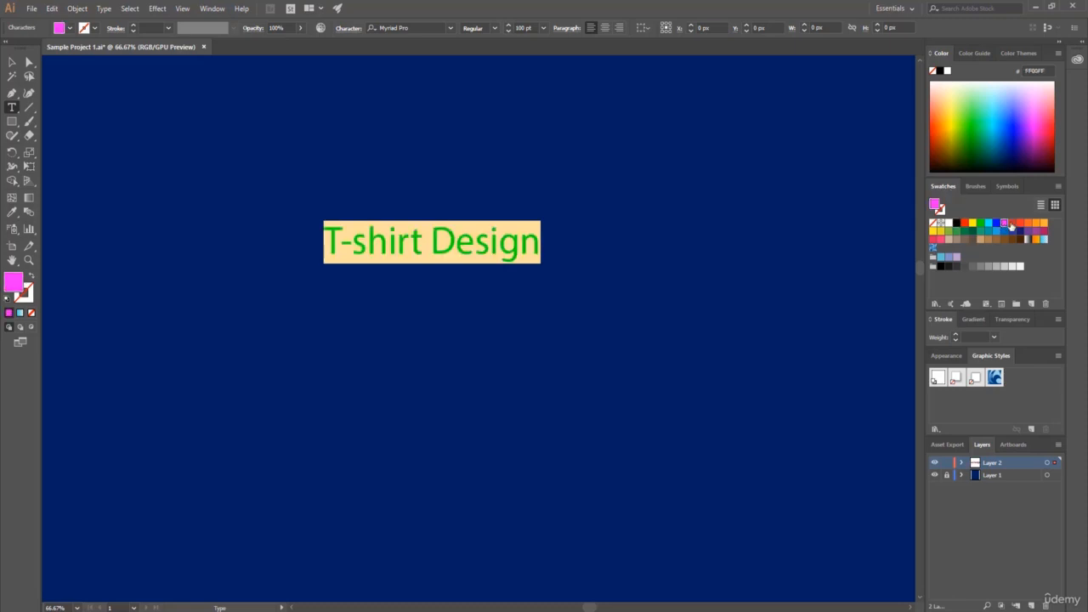
click(1021, 223)
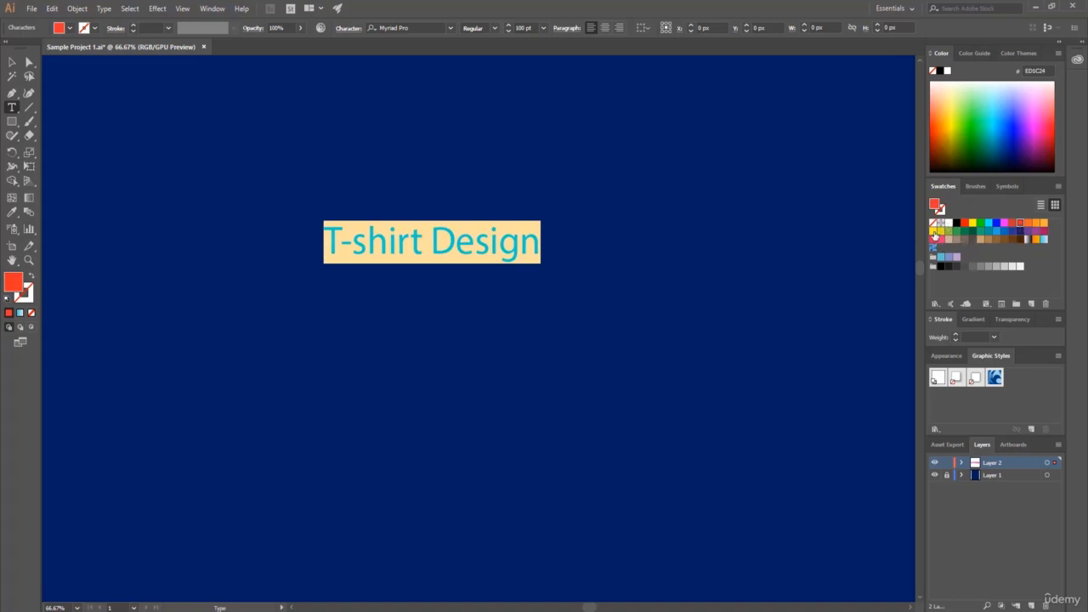
click(935, 231)
click(474, 243)
drag(546, 245, 324, 243)
click(527, 244)
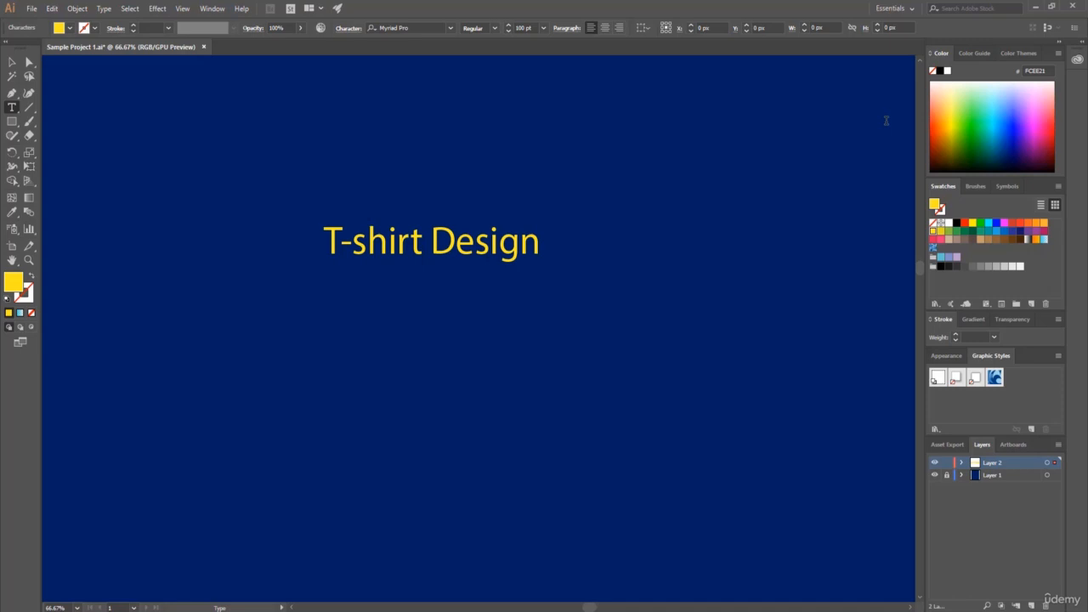
Recolor the whole text bright green from the RGB spectrum and move it slightly up and to the left.
key(ctrl+a)
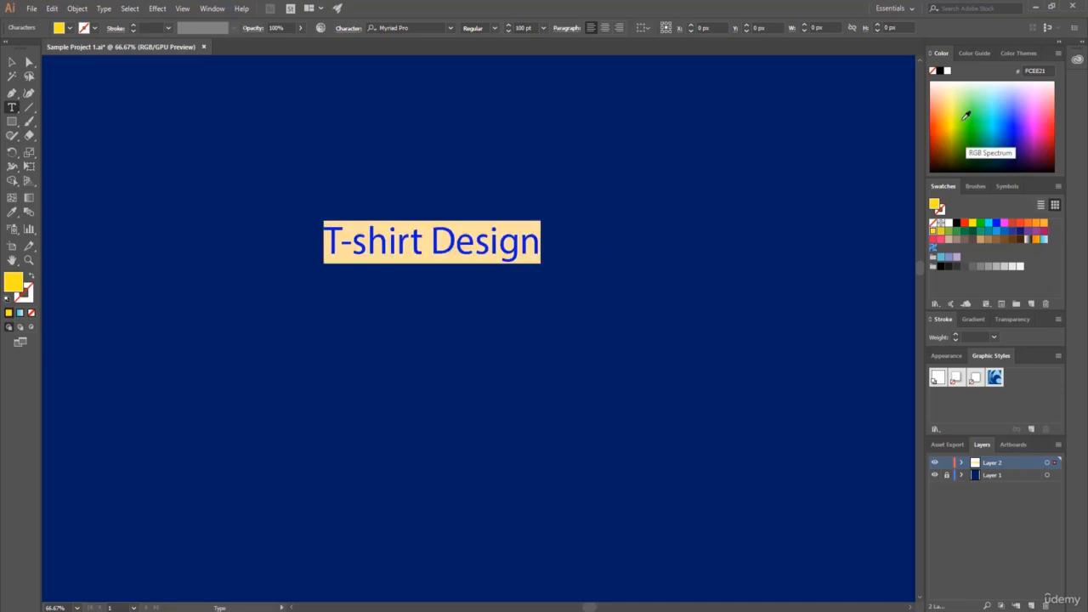
click(960, 127)
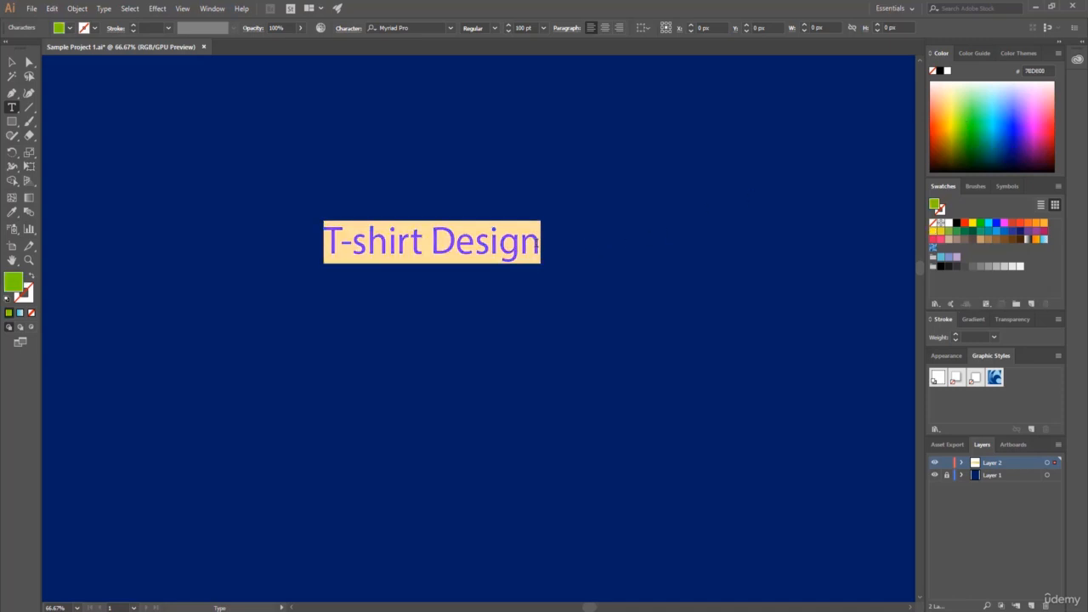
click(536, 244)
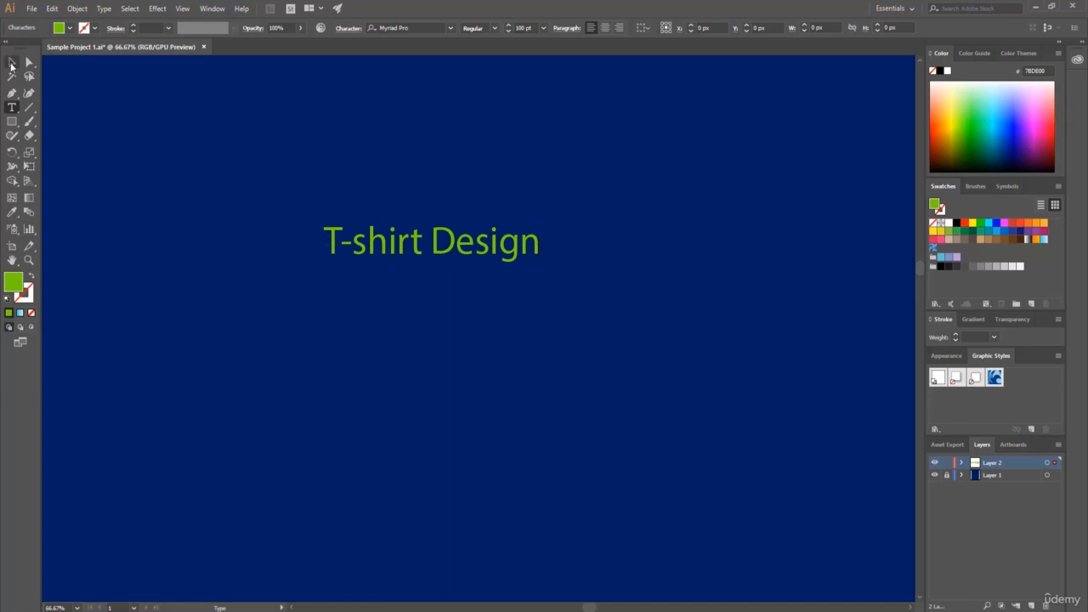
click(11, 64)
drag(399, 244, 372, 220)
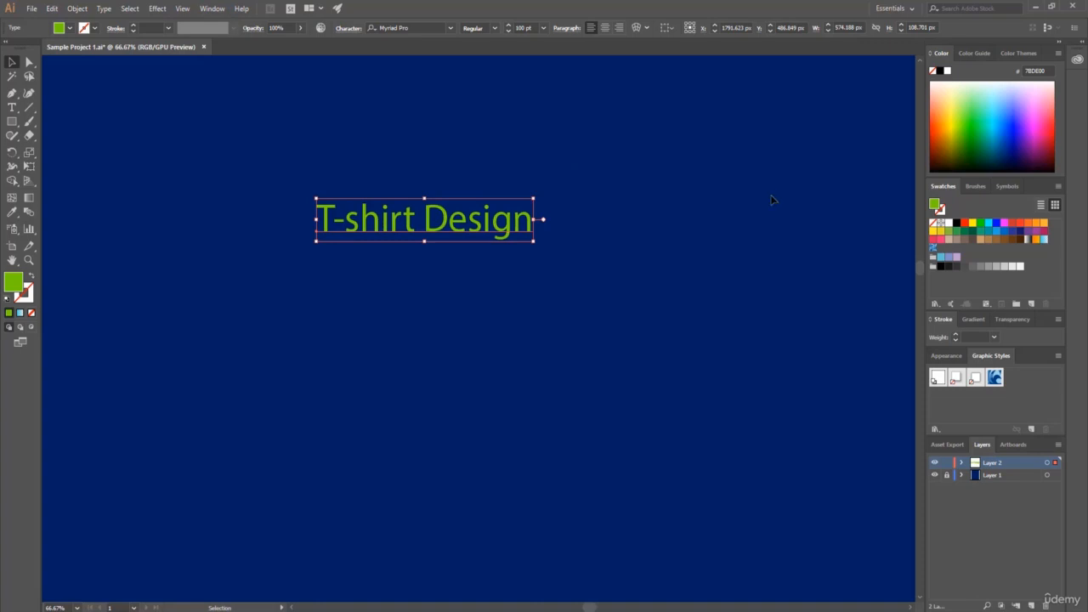
Try several Color Guide shades and tints on the text and apply the pale green tint E5F8CC.
click(976, 53)
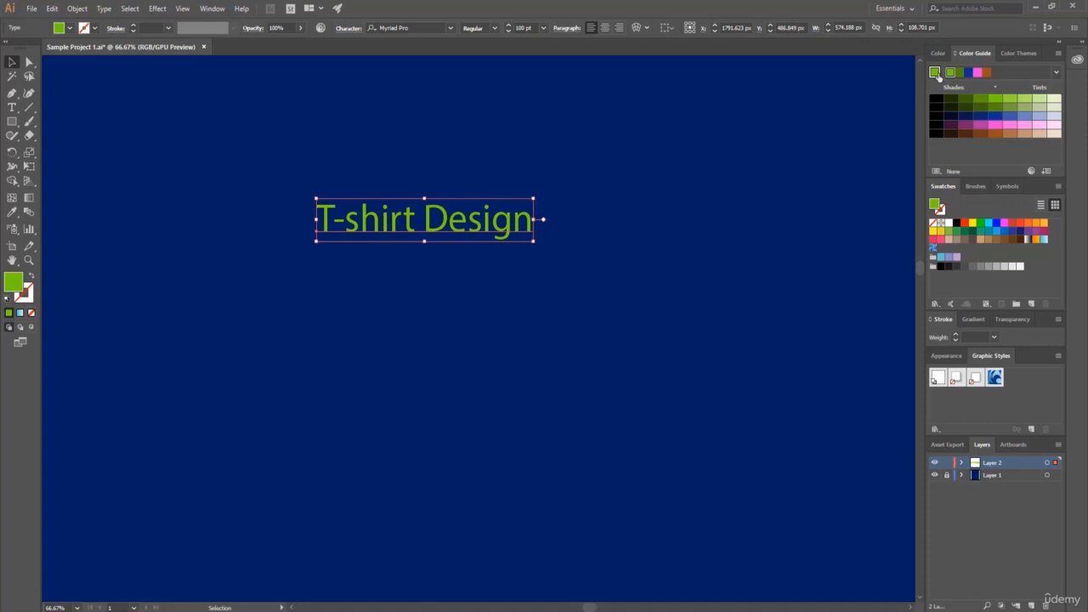
click(1035, 101)
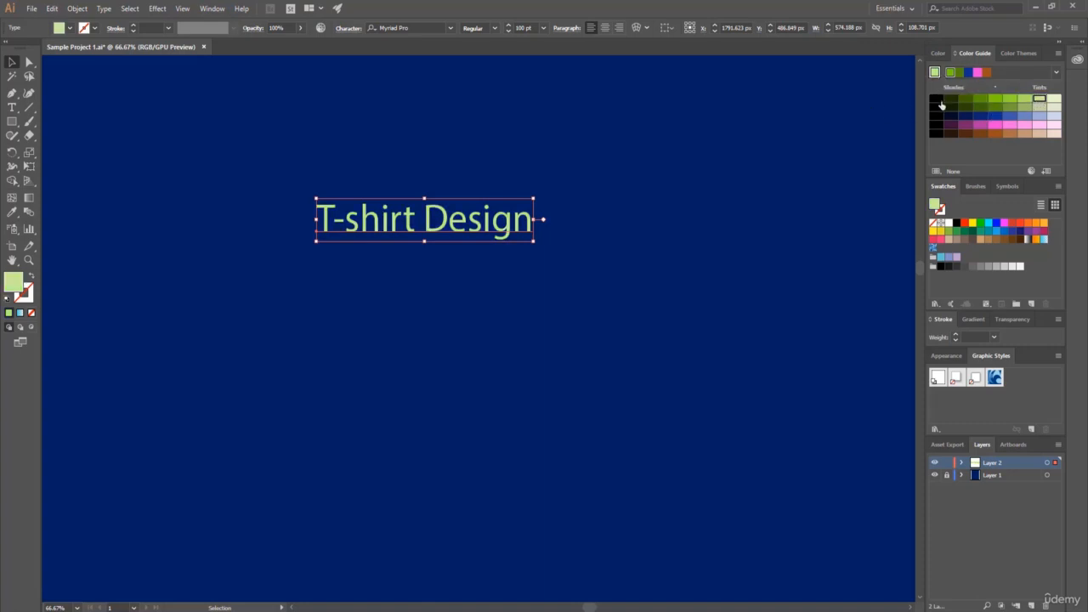
click(938, 101)
click(995, 107)
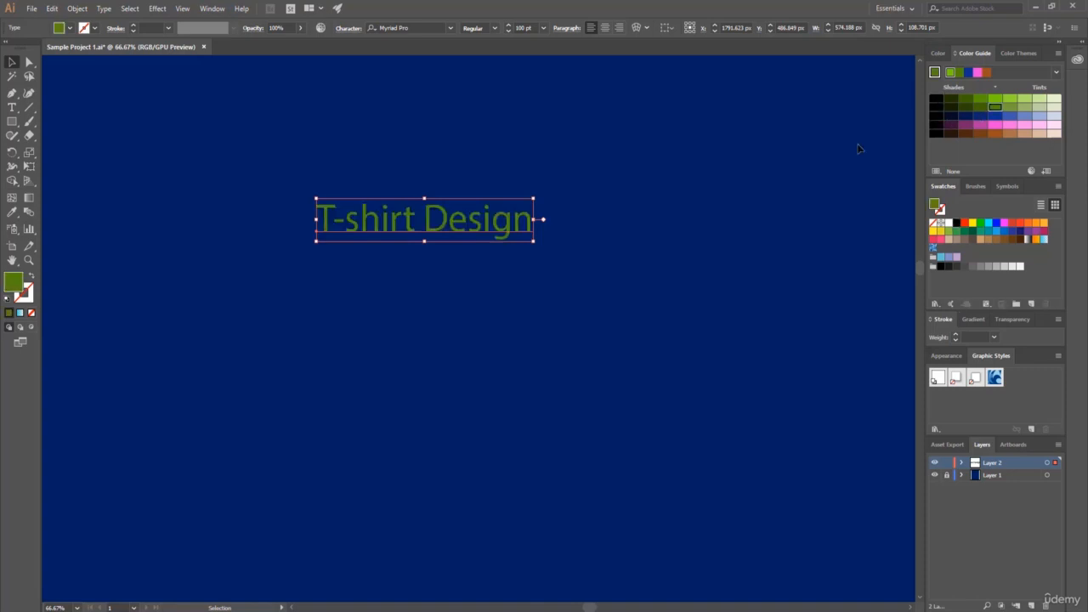
click(1010, 107)
click(1054, 99)
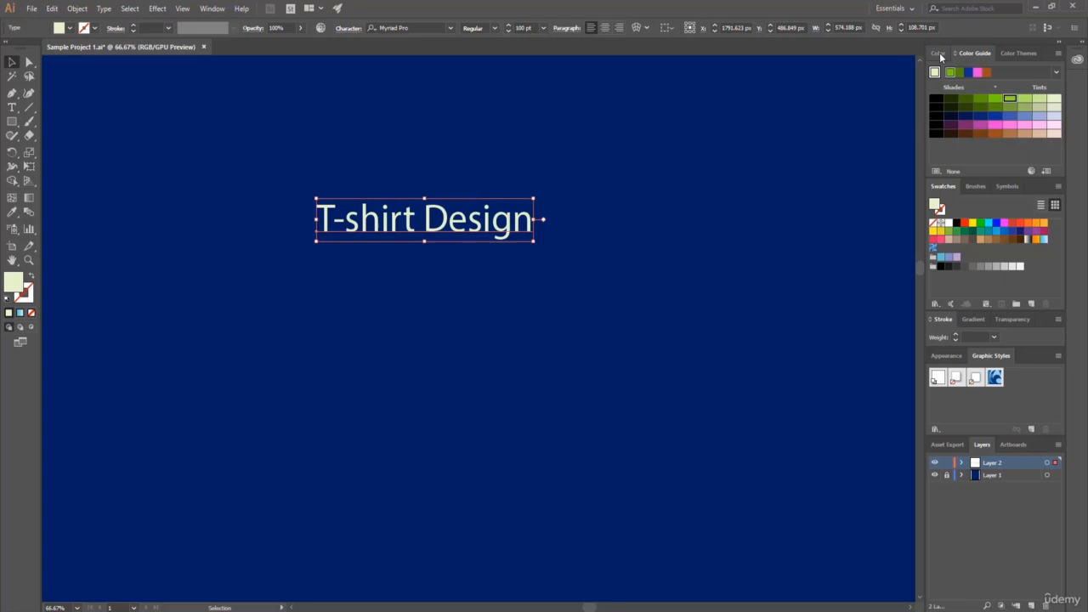
click(938, 53)
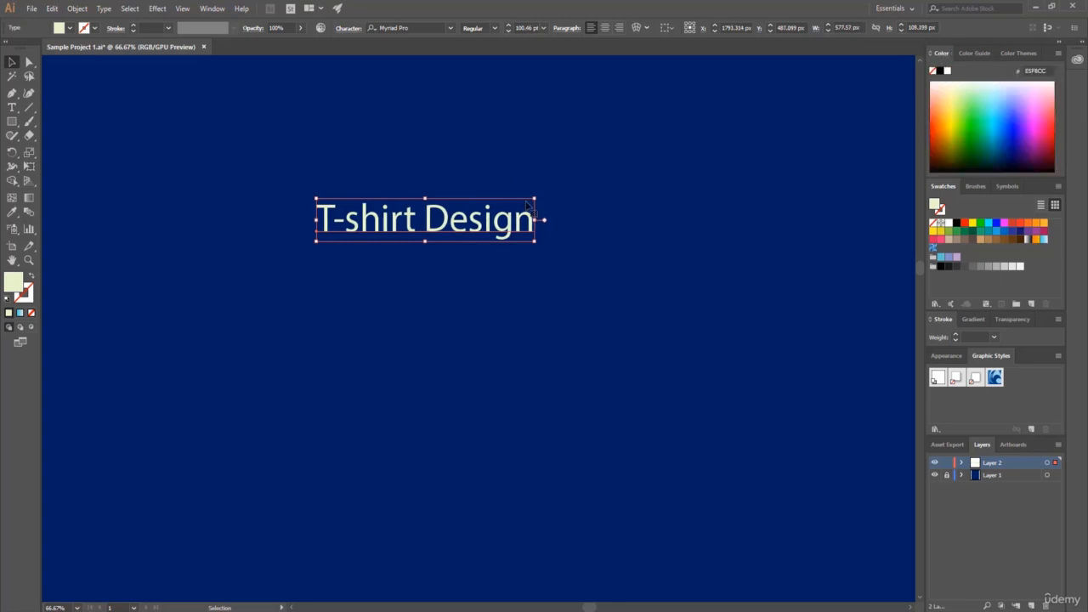
Enlarge the text proportionally to about 2958 px wide and move it toward the middle of the artboard's upper part.
drag(536, 243, 562, 251)
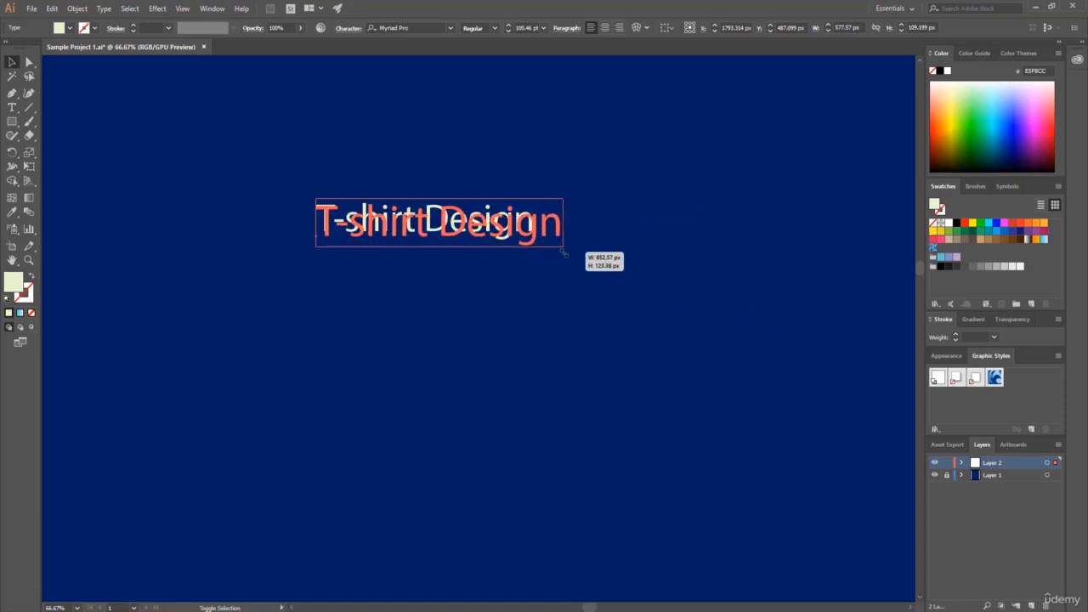
drag(562, 251, 618, 257)
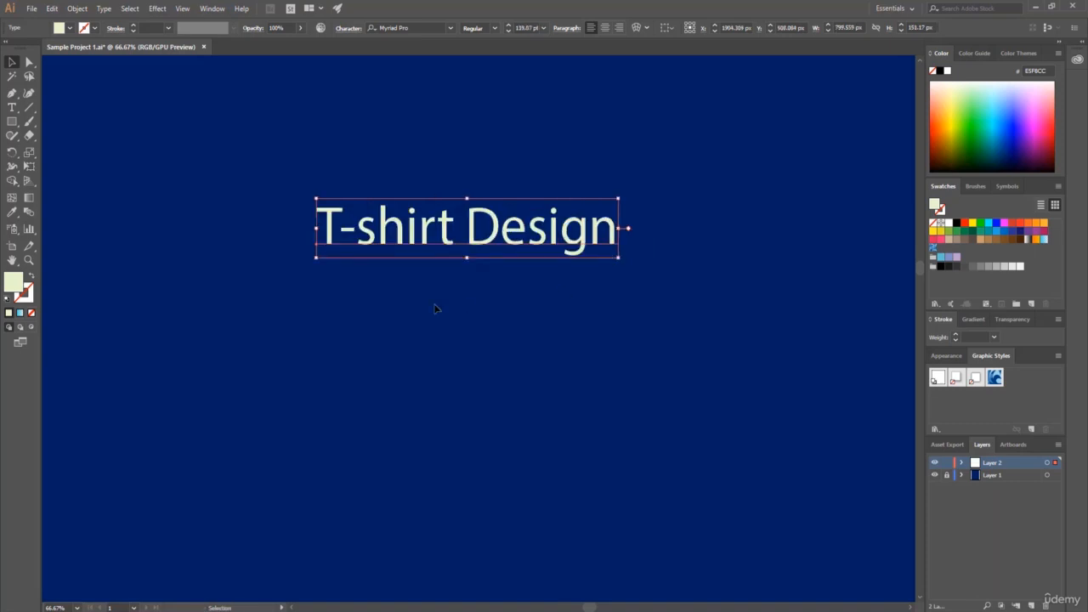
click(198, 415)
key(ctrl+minus)
key(ctrl+minus)
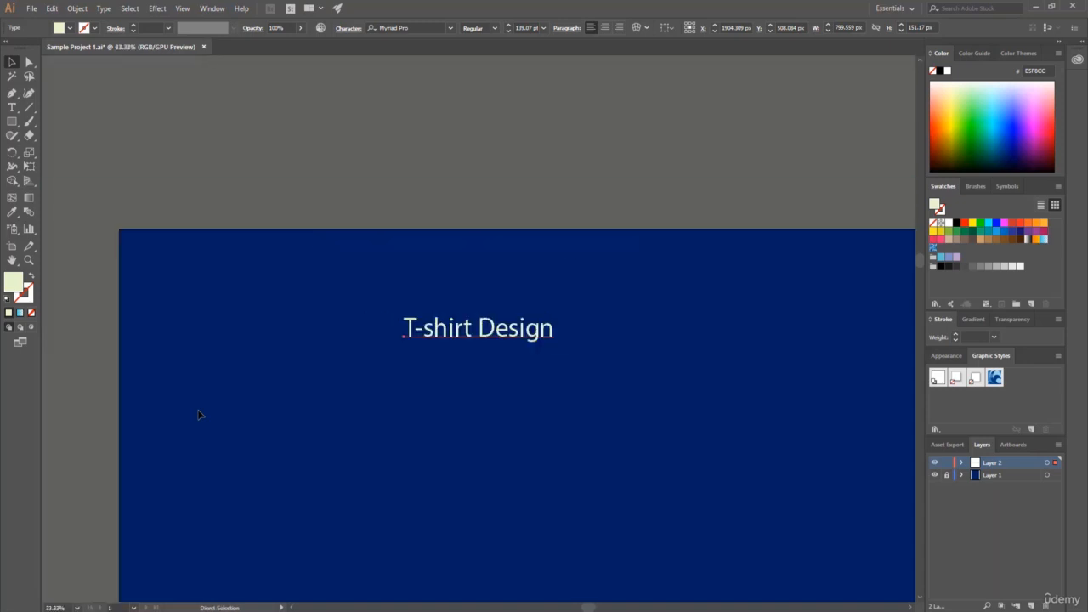
key(ctrl+minus)
scroll(198, 415, down, 3)
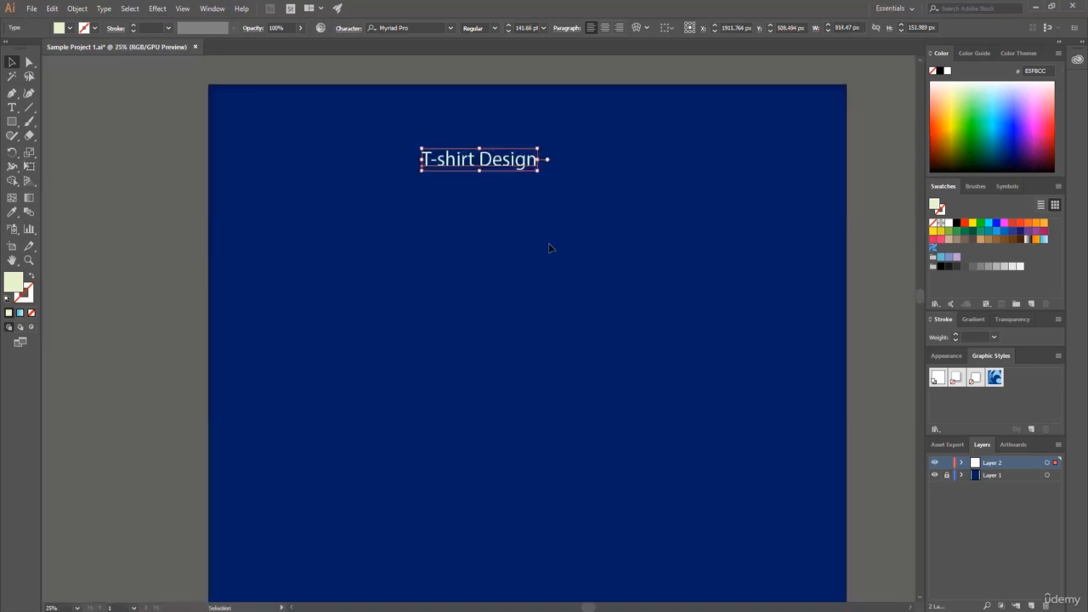
drag(536, 171, 842, 305)
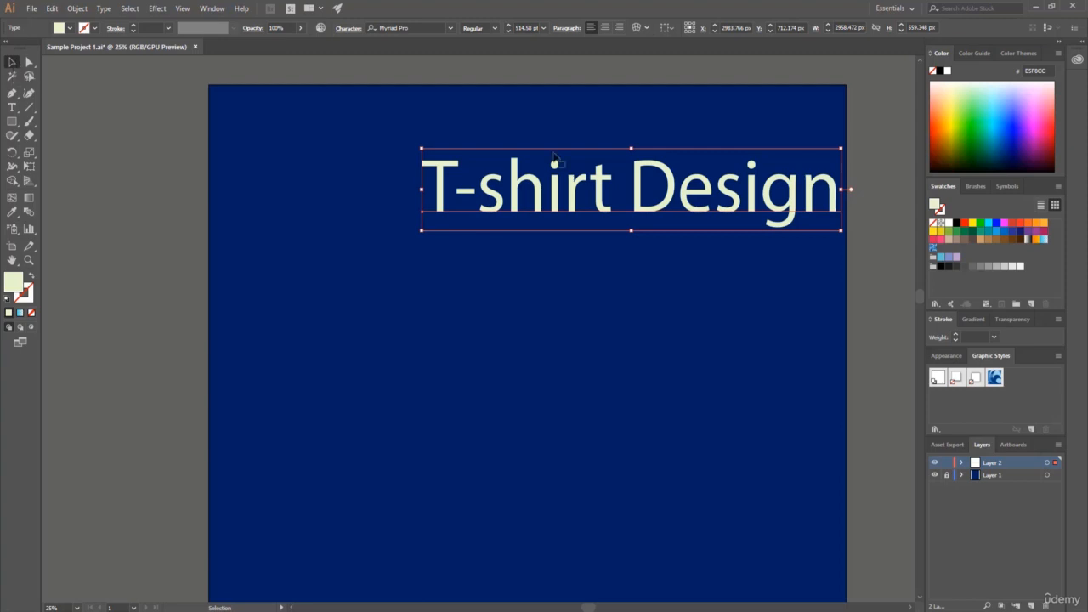
drag(600, 193, 506, 213)
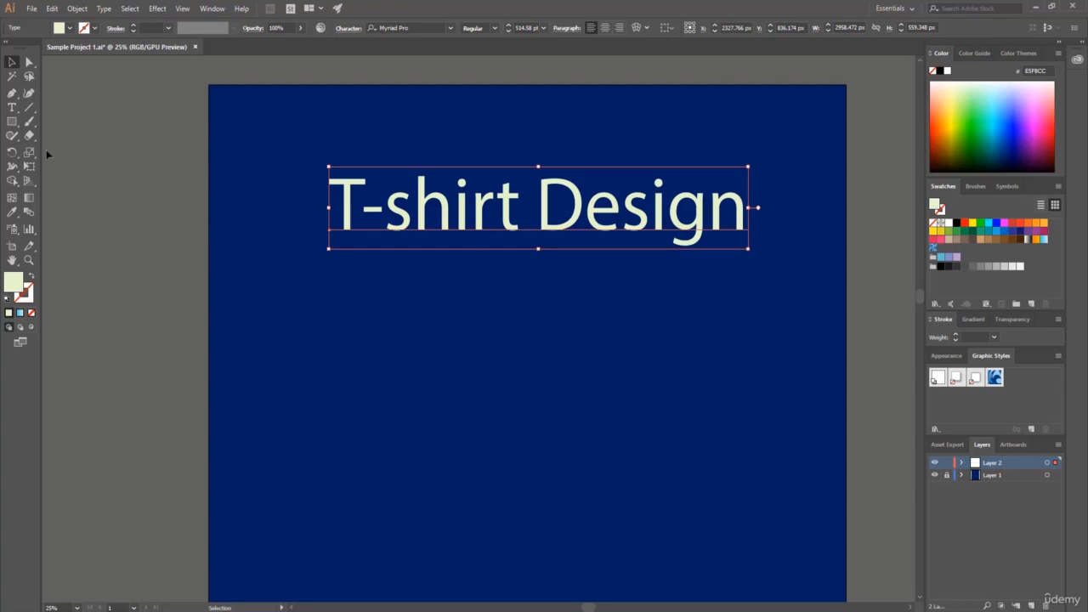
Change the font of the whole "T-shirt Design" text to American Captain.
click(12, 107)
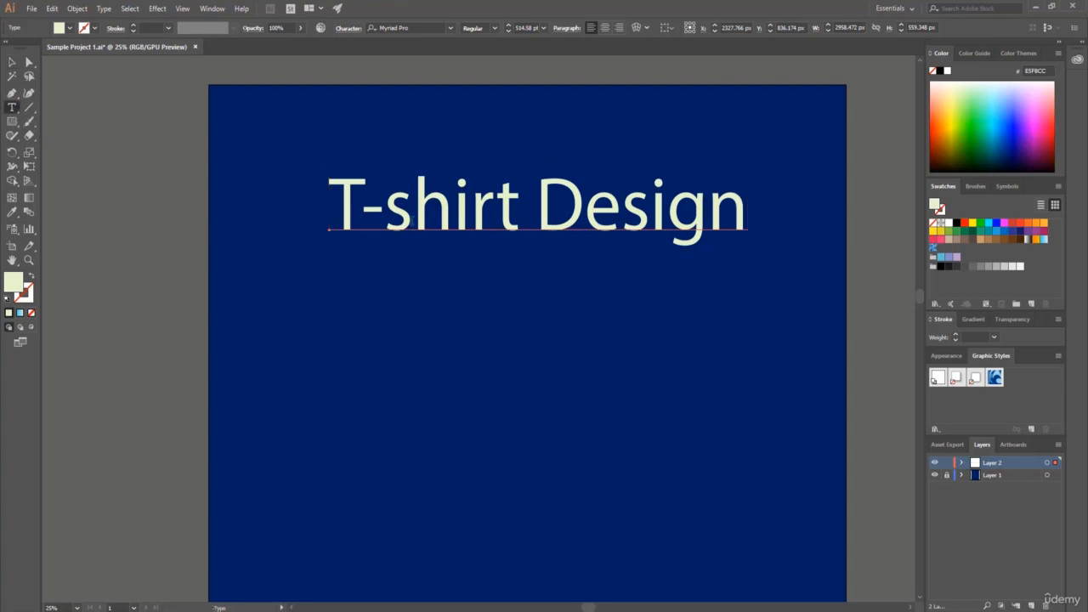
click(386, 204)
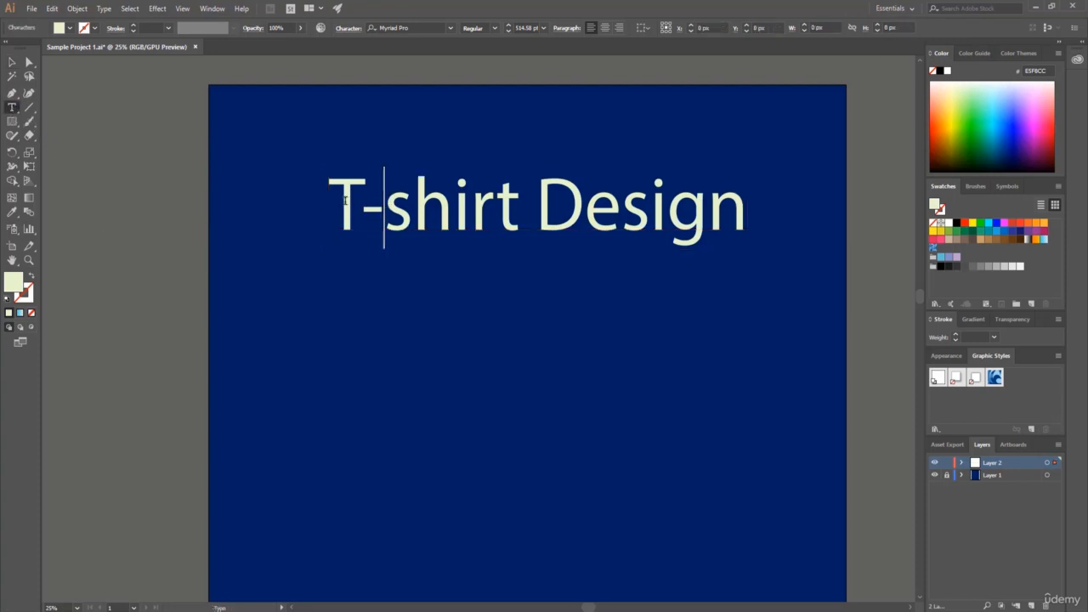
drag(340, 204, 761, 213)
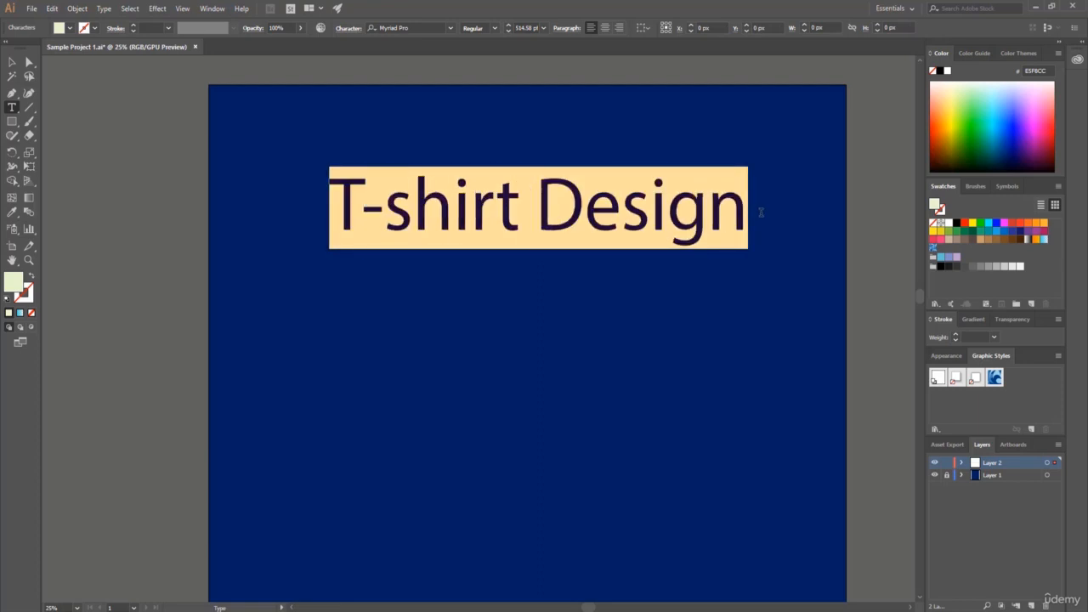
click(450, 28)
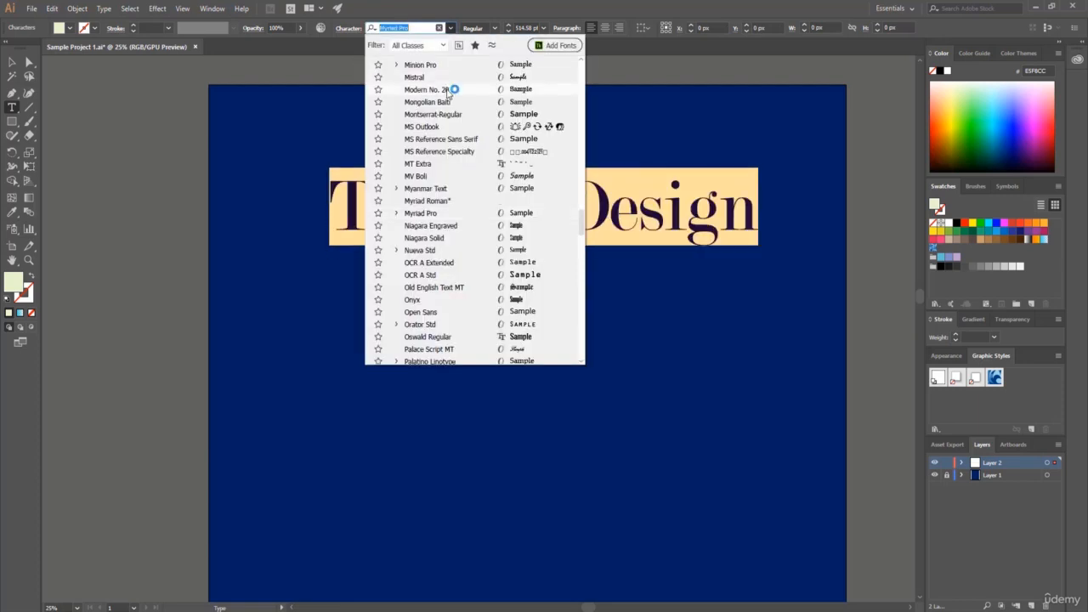
scroll(448, 214, down, 8)
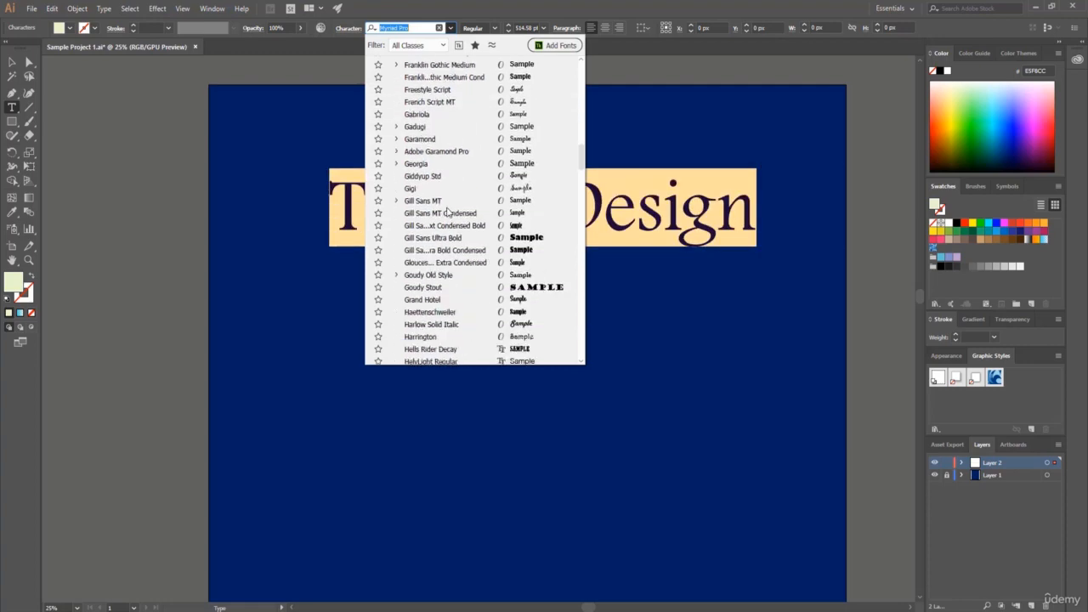
drag(583, 182, 582, 69)
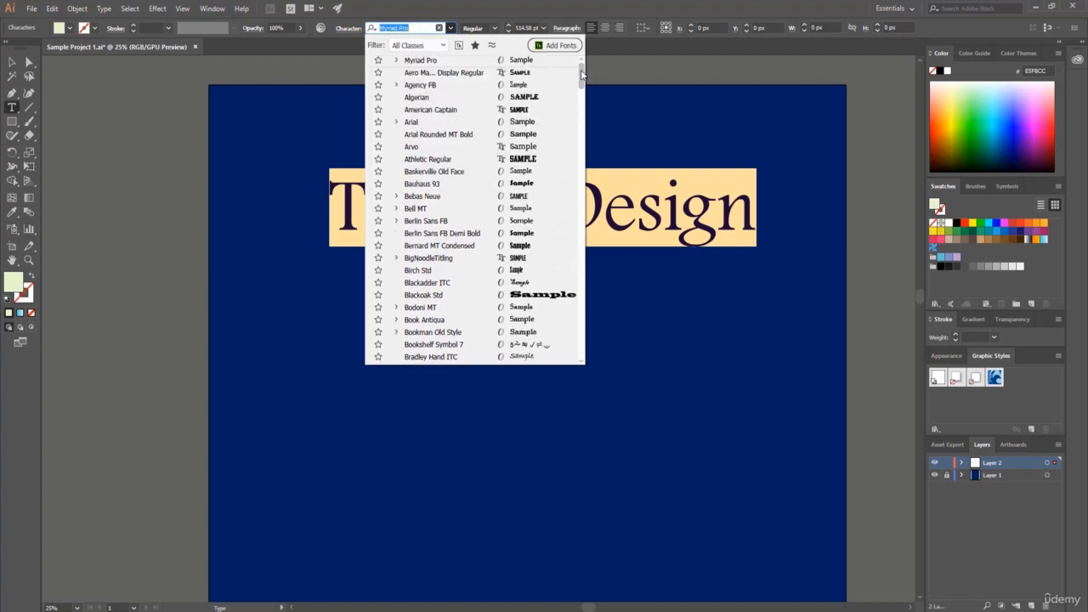
click(460, 113)
Enlarge the heading proportionally to about 3270 px wide and shift it left so it sits roughly centered on the artboard.
click(12, 62)
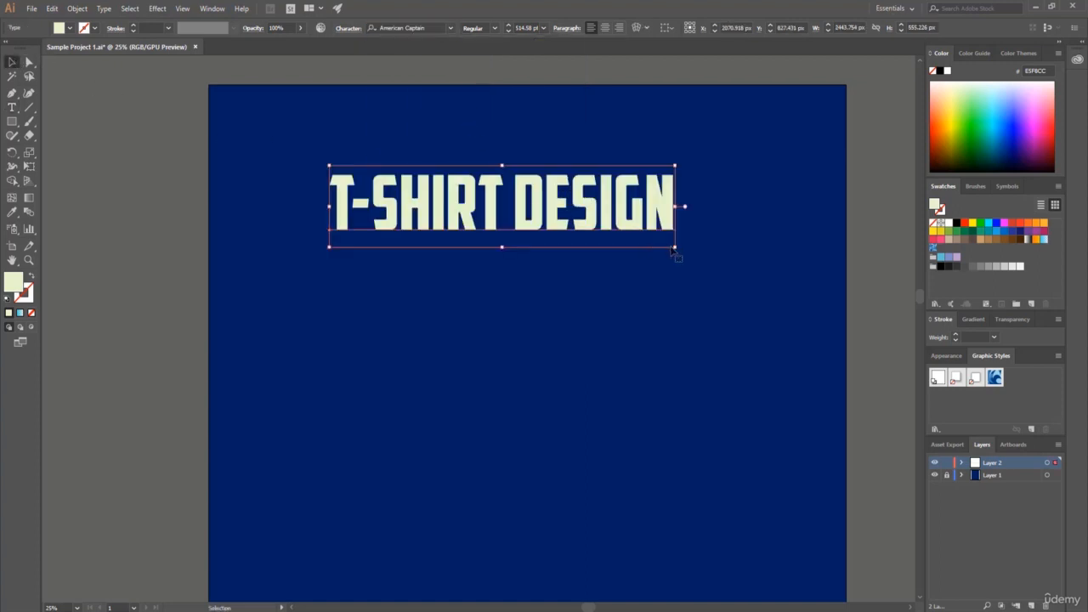
drag(676, 247, 792, 299)
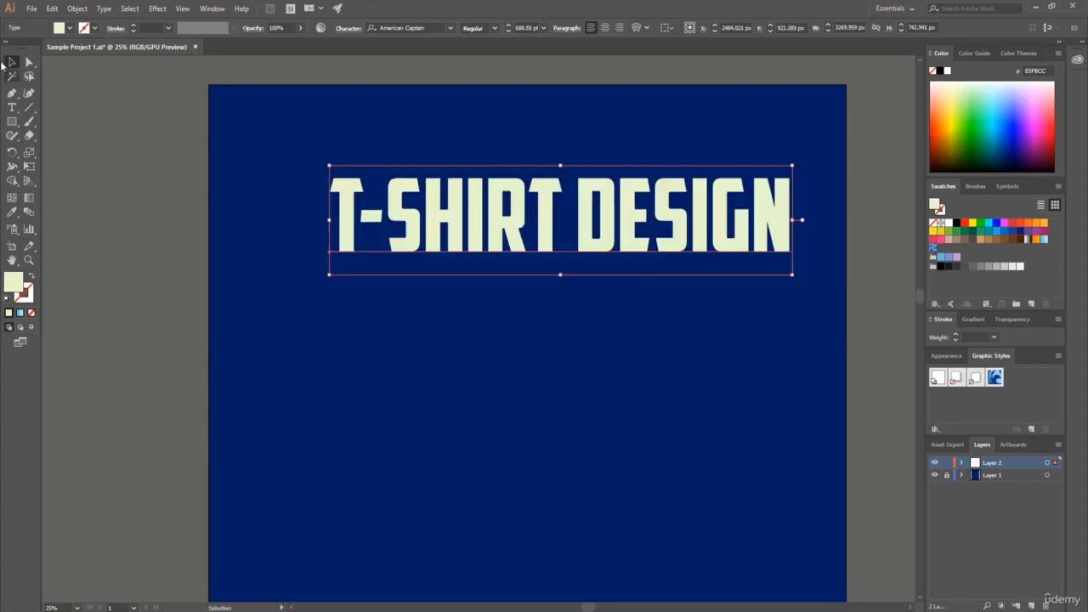
drag(511, 213, 496, 213)
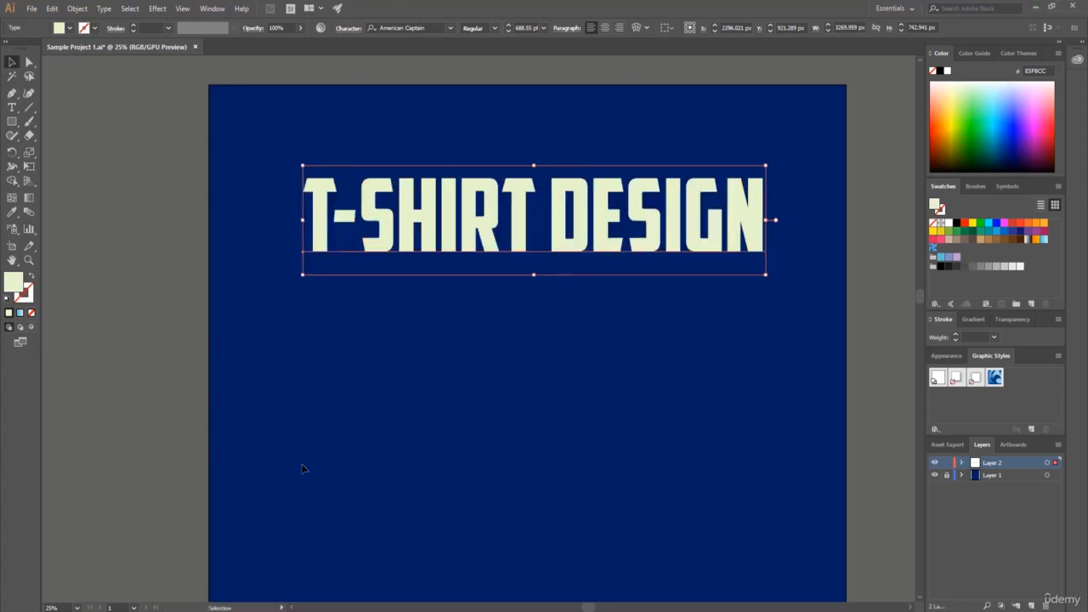
Fit the whole artboard in the window and deselect the heading.
click(76, 607)
click(95, 596)
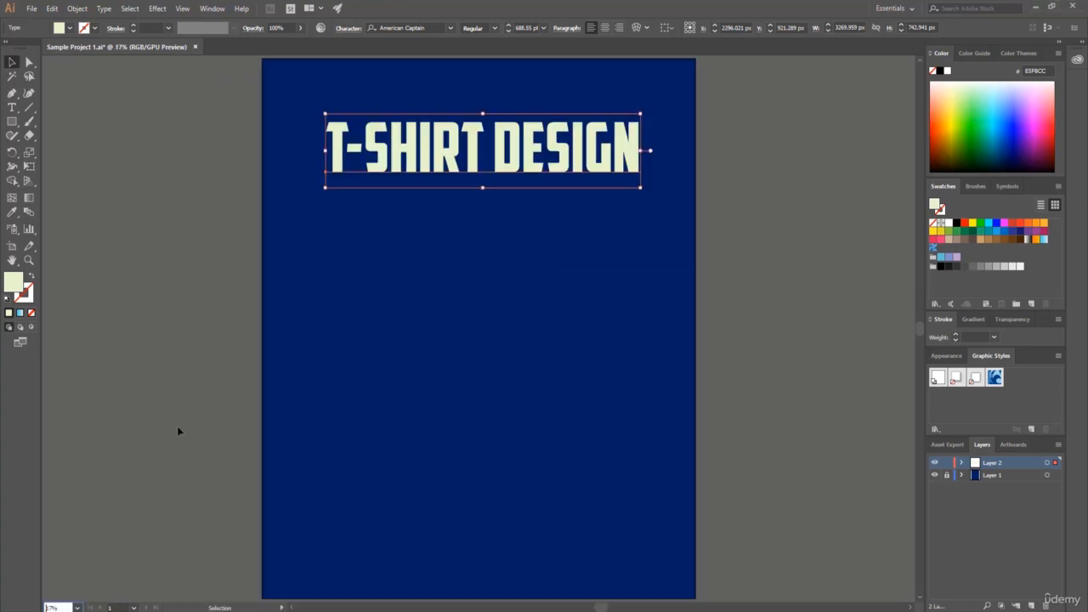
click(310, 356)
key(ctrl+a)
click(314, 343)
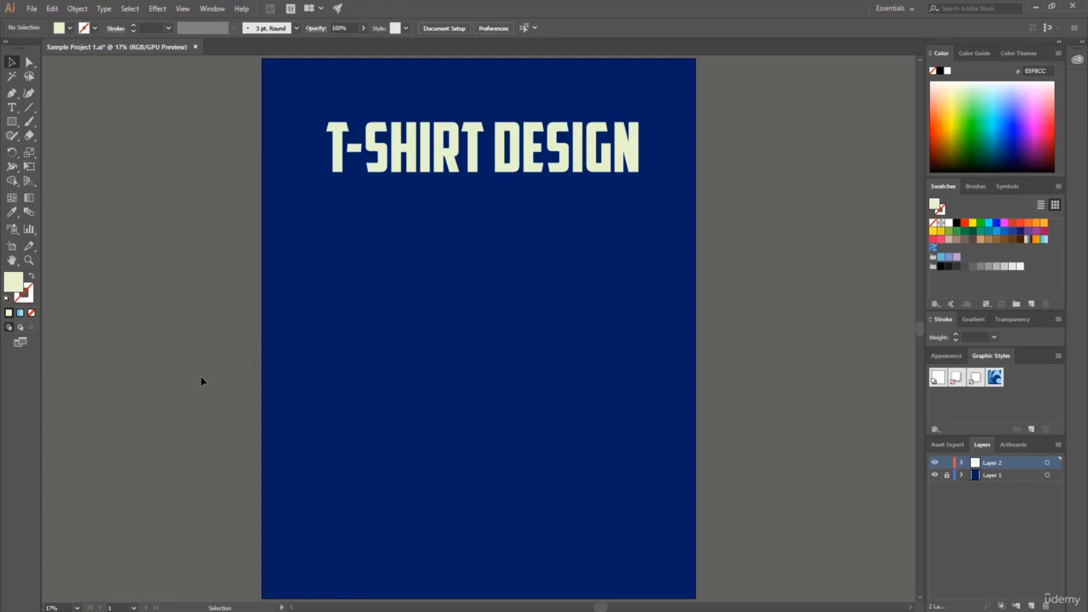
Switch to CPU preview and recolor the T-shirt Design heading's fill to bright yellow #F0FF5B.
key(ctrl+e)
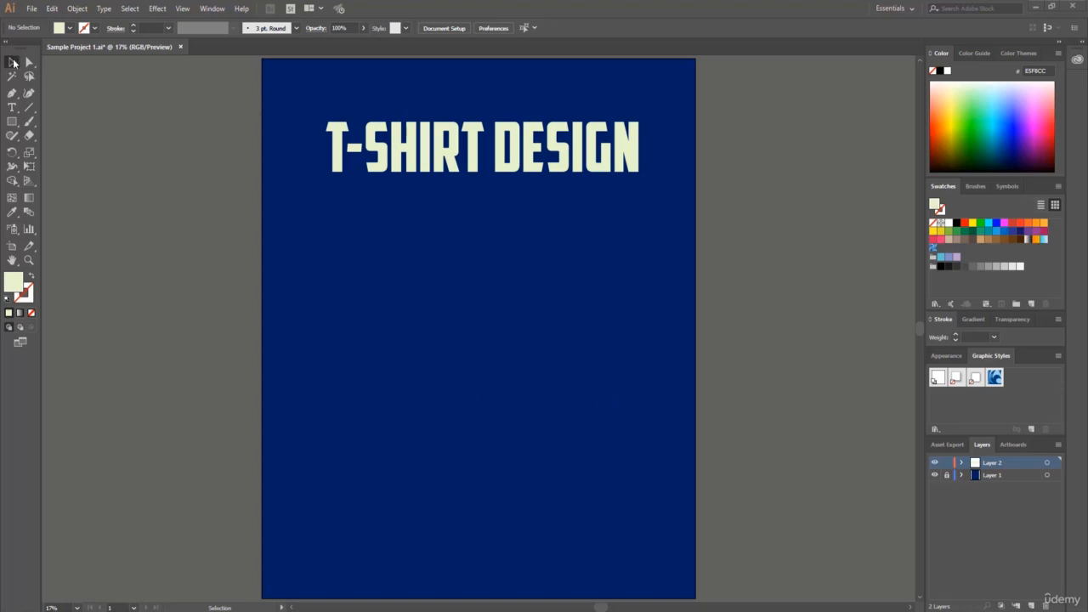
click(345, 136)
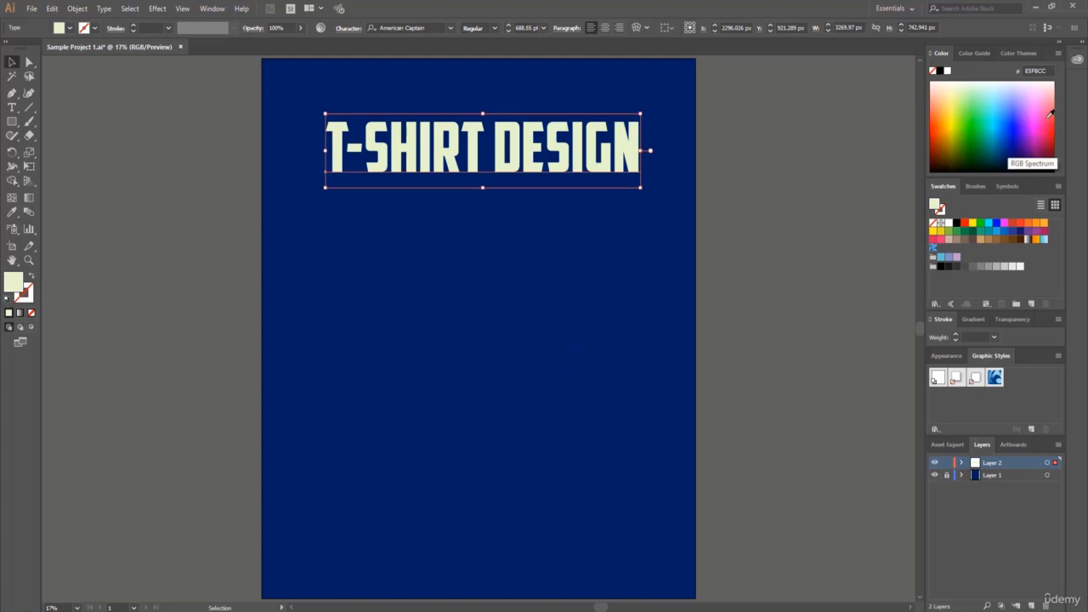
click(1051, 113)
click(1039, 103)
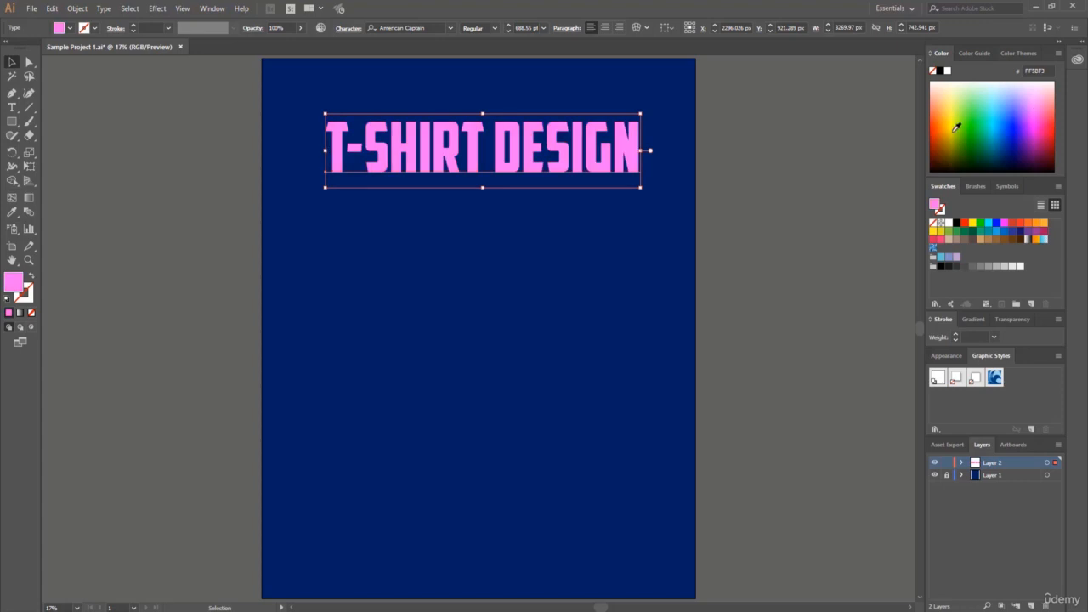
click(958, 121)
click(958, 100)
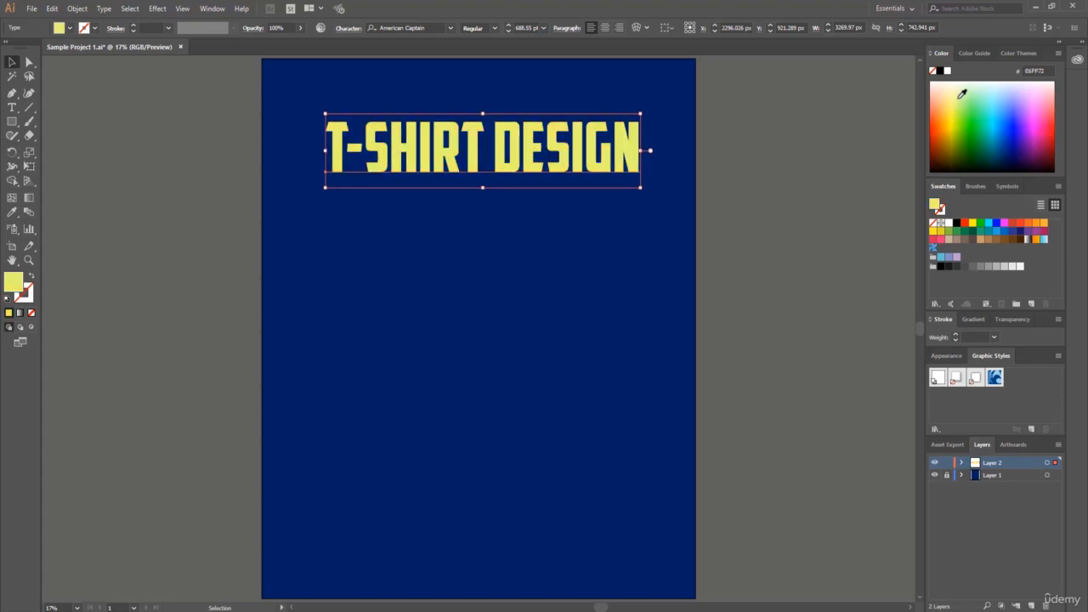
click(956, 103)
click(954, 108)
Save the heading's yellow fill as a new process color swatch, R=240 G=255 B=91, and close the Libraries panel.
click(940, 211)
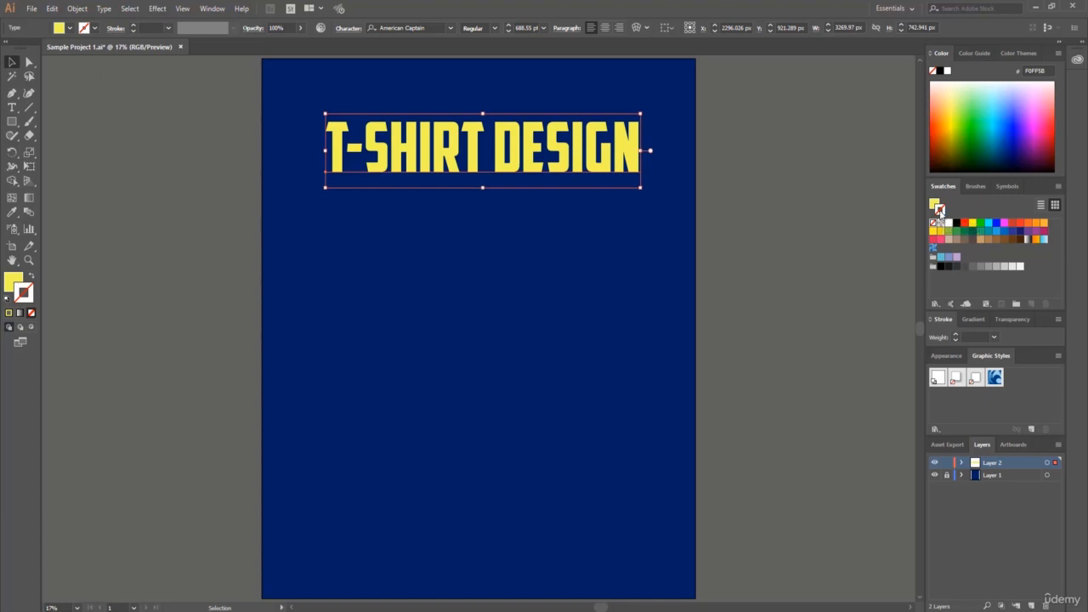
click(934, 205)
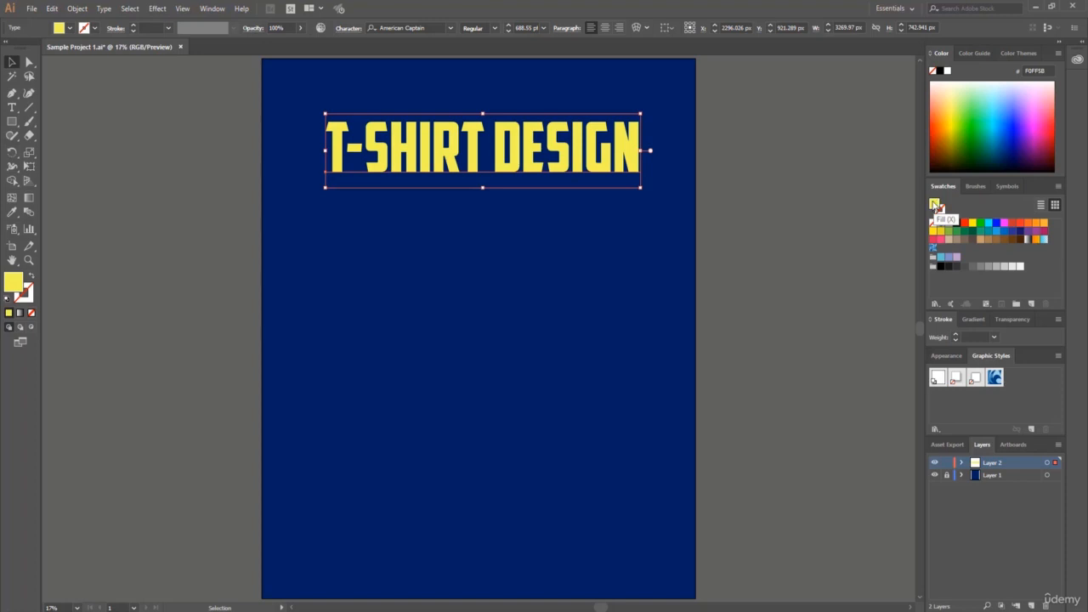
click(1033, 304)
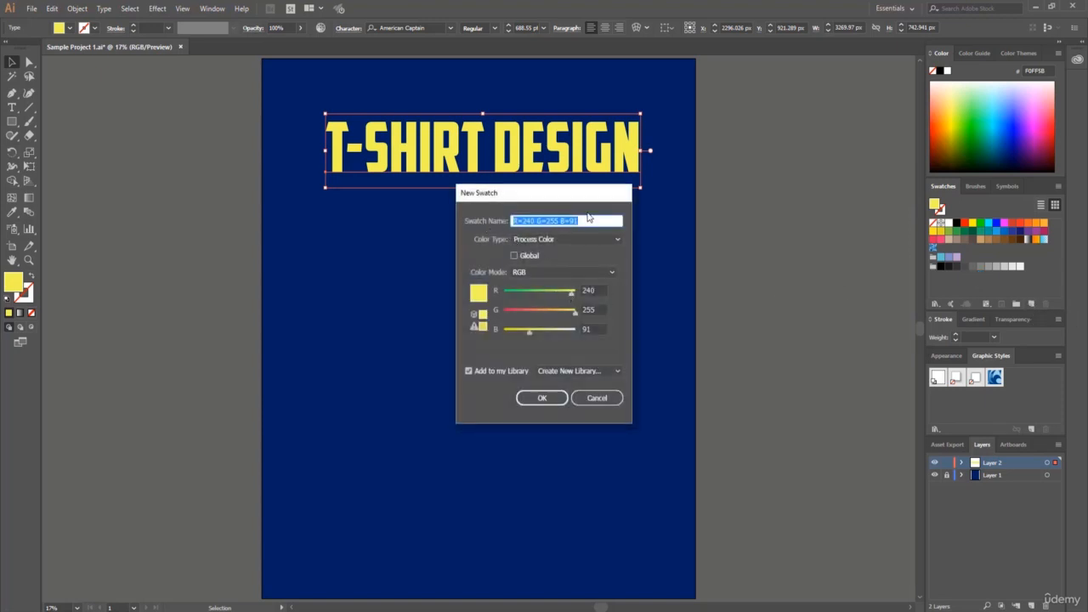
click(544, 400)
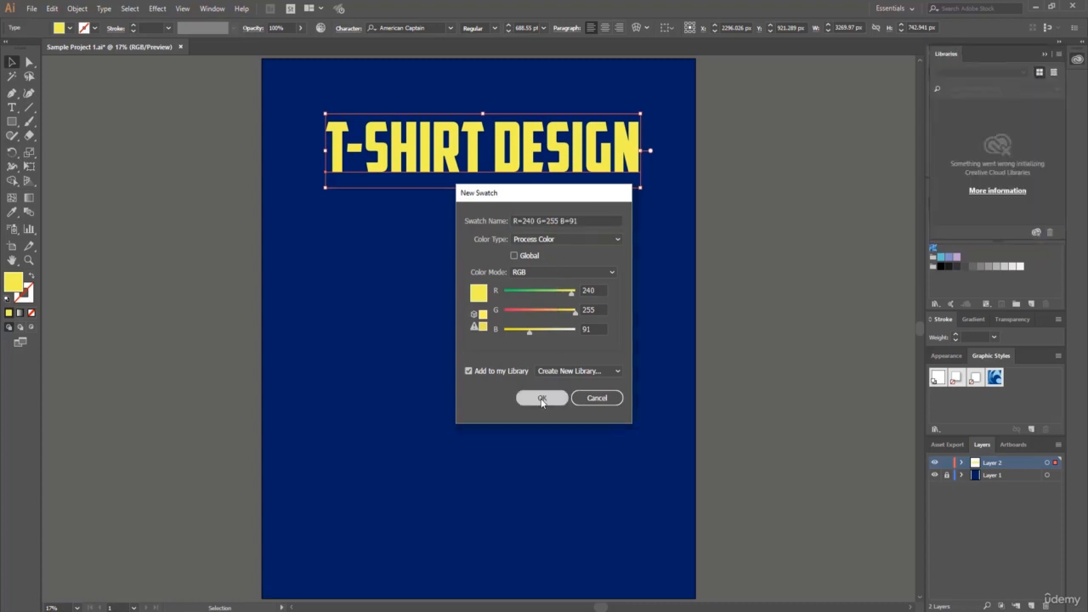
click(1045, 56)
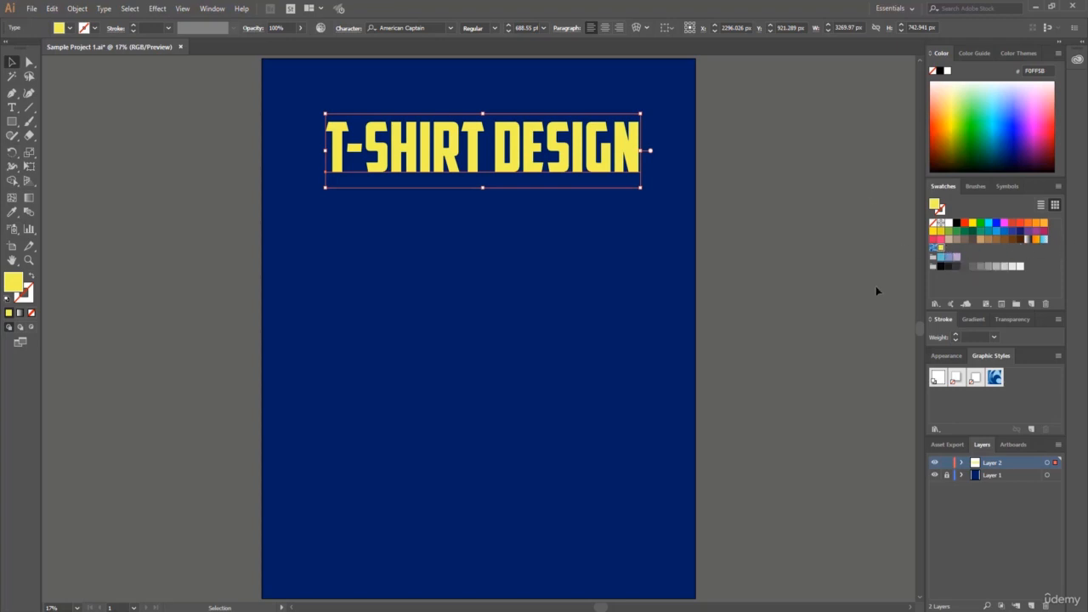
Recolor the heading coral red and save that fill as a new swatch beside the yellow one.
click(1042, 120)
mouse_move(1054, 113)
mouse_down()
mouse_move(1056, 96)
mouse_move(1054, 113)
mouse_up()
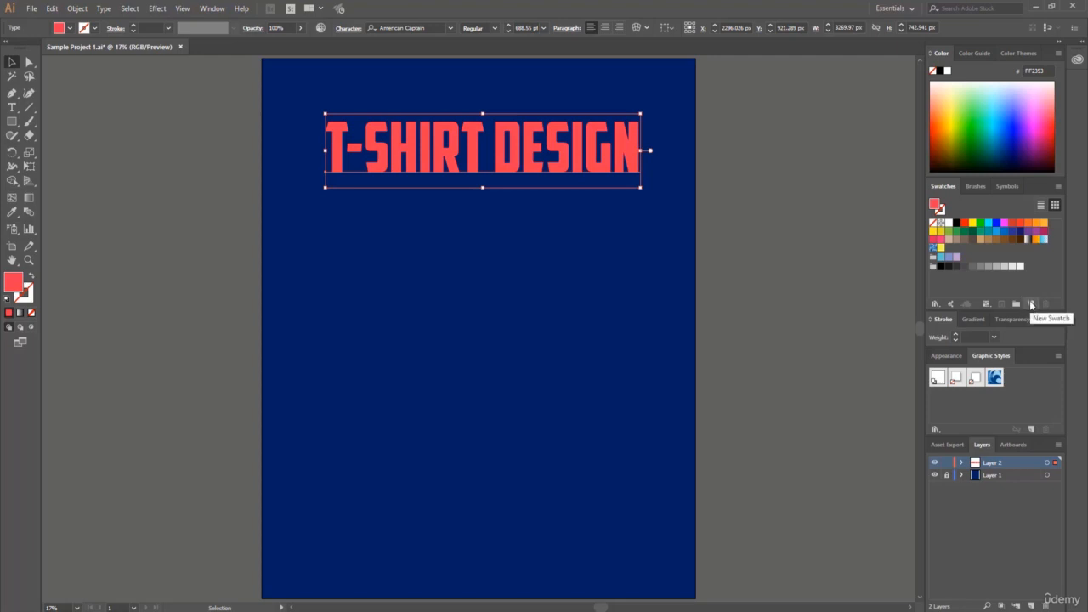
click(1032, 305)
click(561, 397)
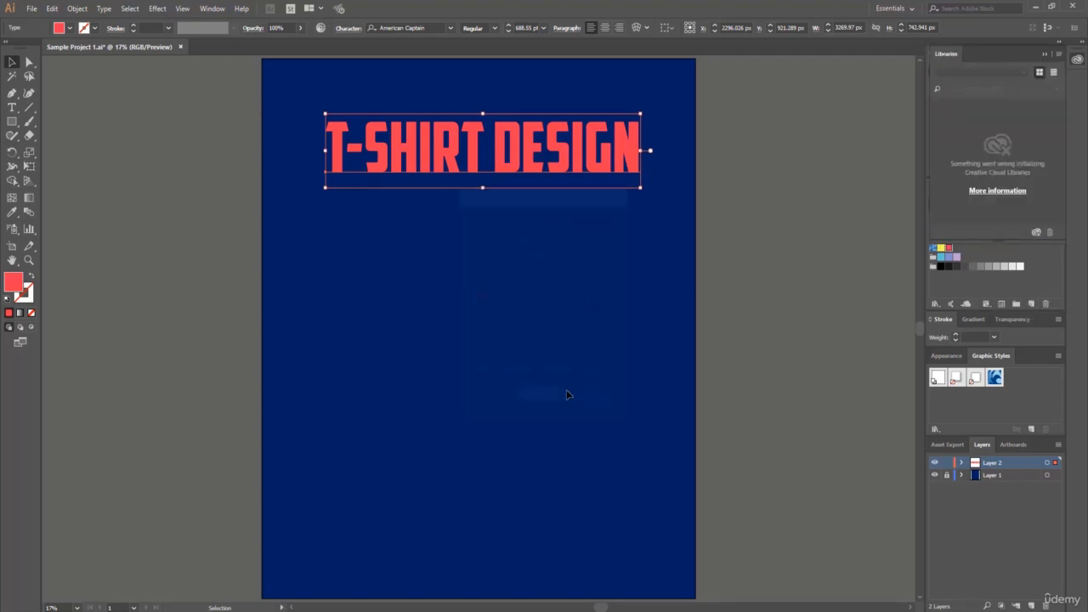
click(1044, 58)
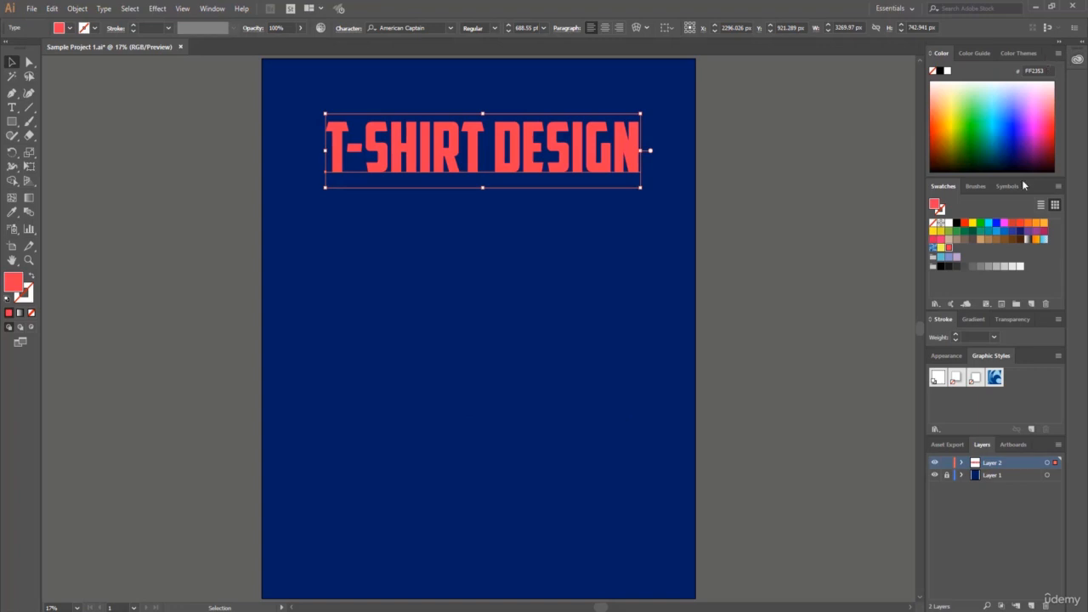
Create a color group named Color Group 1 from the selected heading's coral red, including swatches for tints.
click(942, 247)
click(948, 247)
click(1017, 304)
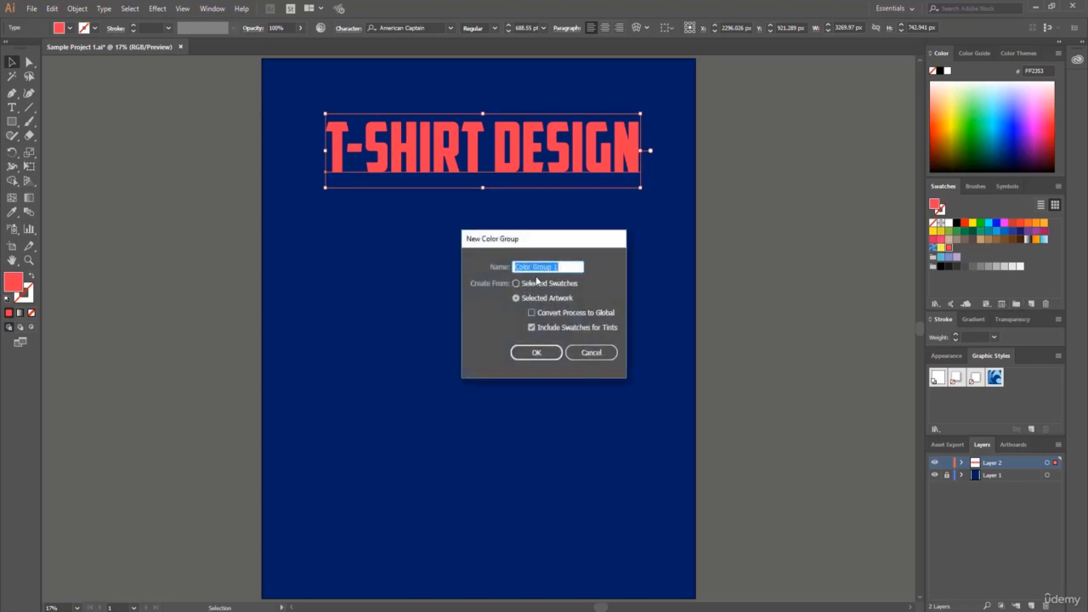
click(550, 353)
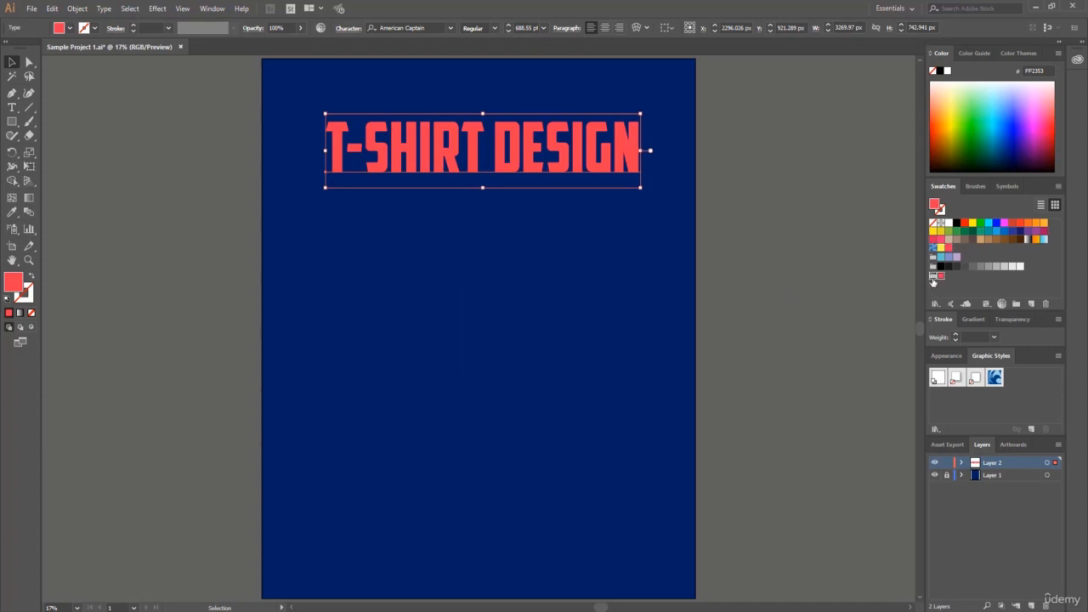
Recolor the heading dark green and add it to Color Group 1 as a swatch with R=0 G=150 B=15.
click(1016, 100)
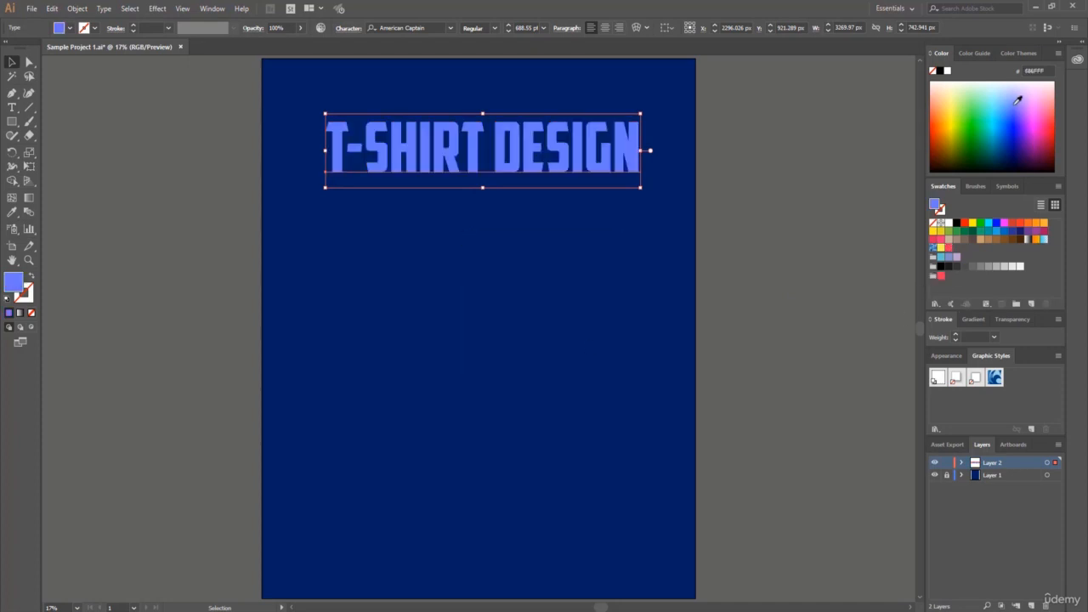
click(983, 127)
click(978, 129)
click(976, 140)
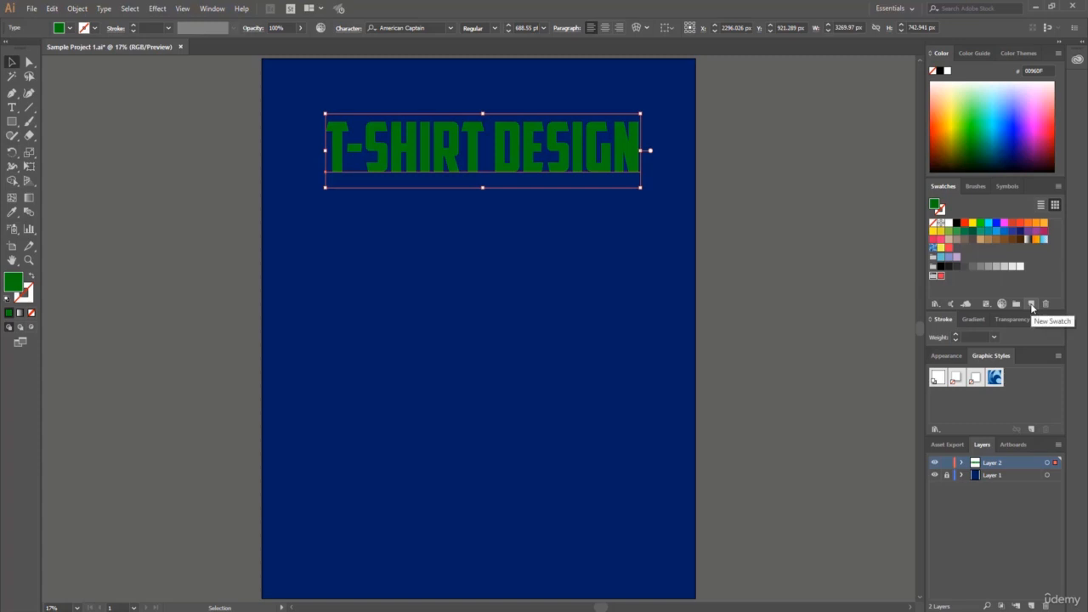
click(1032, 306)
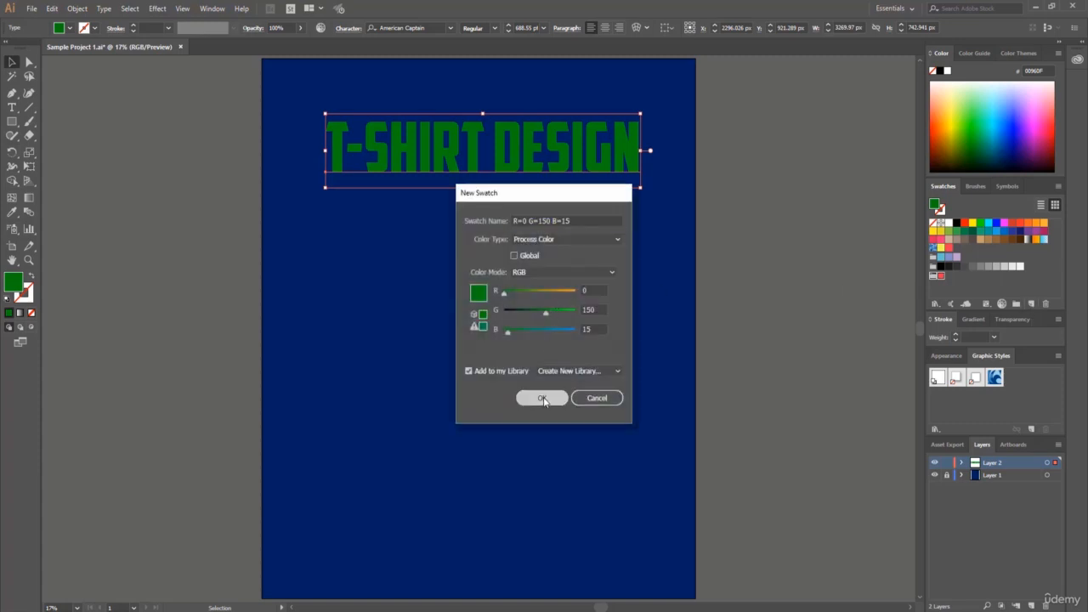
click(544, 396)
click(1044, 54)
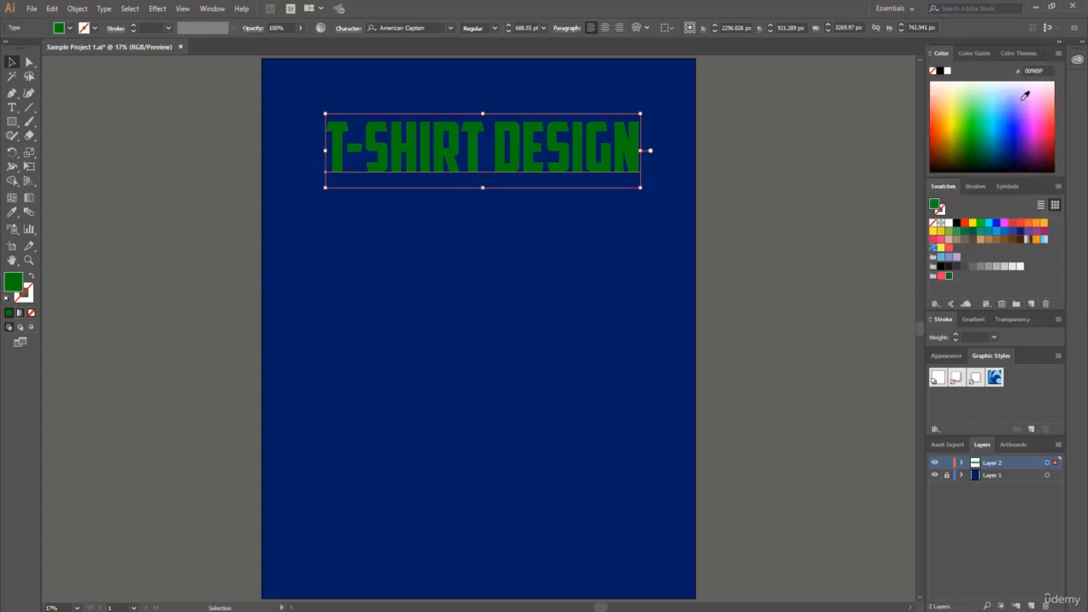
Delete the ungrouped coral red swatch next to the yellow one.
click(941, 275)
click(949, 276)
click(949, 247)
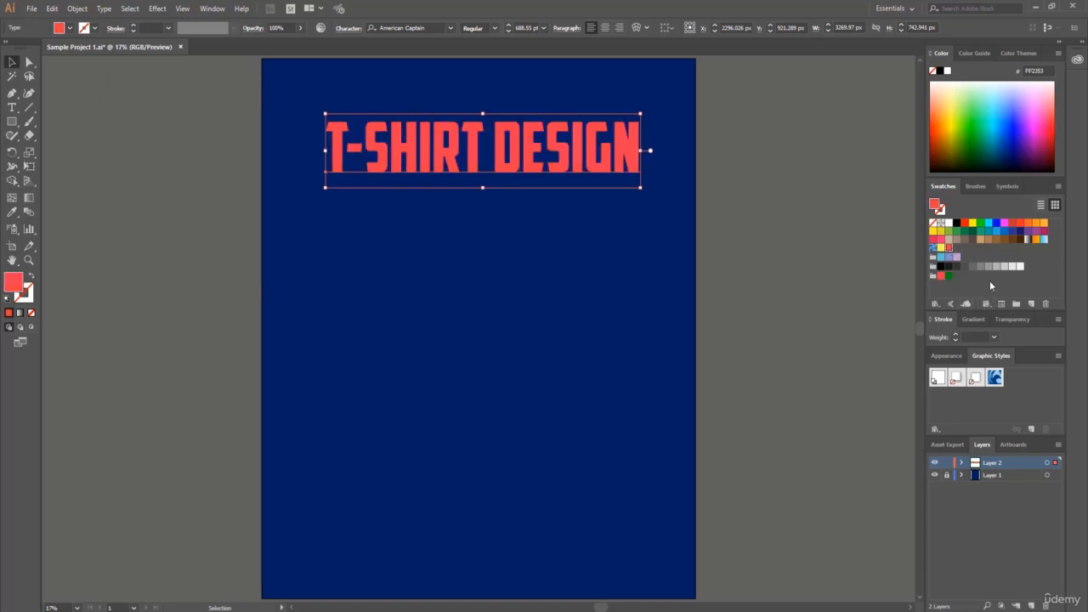
click(1048, 307)
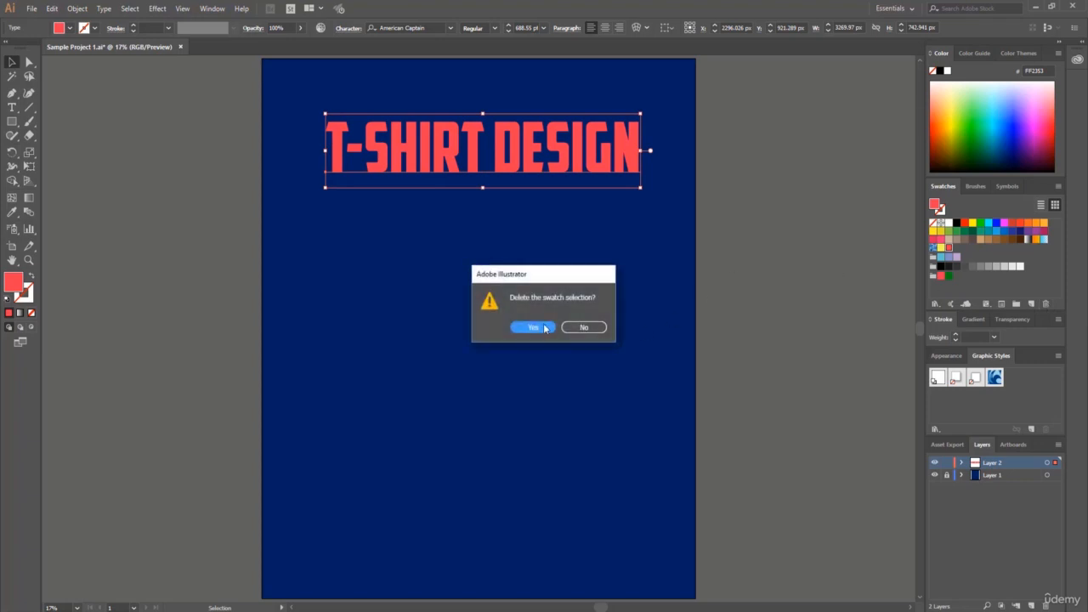
click(536, 327)
Recolor the heading vivid blue #0D1EFF and add it to Color Group 1 as a new swatch.
click(1013, 109)
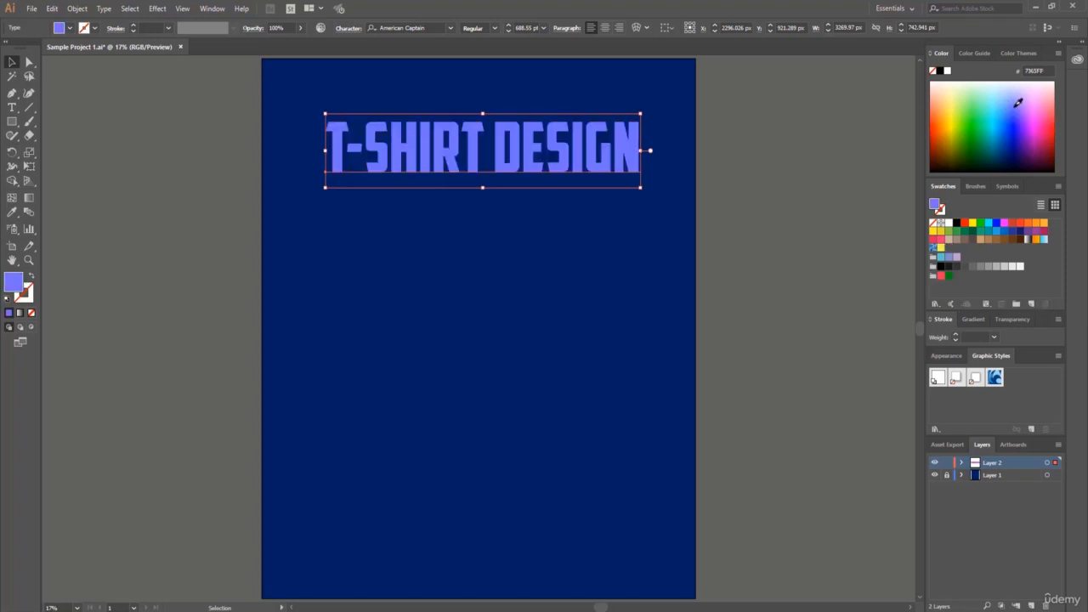
click(1012, 126)
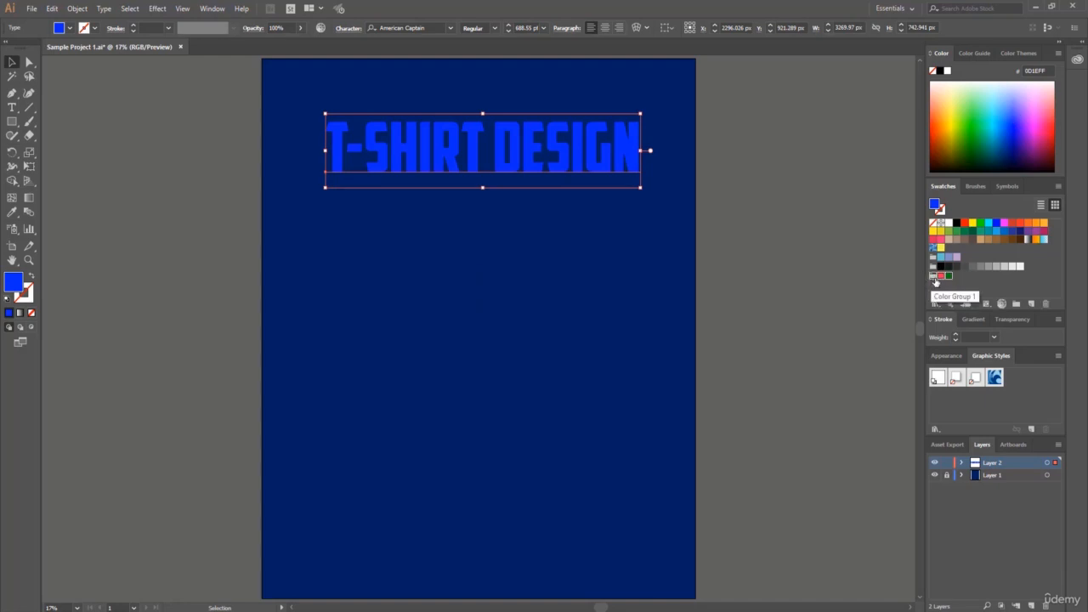
click(1033, 304)
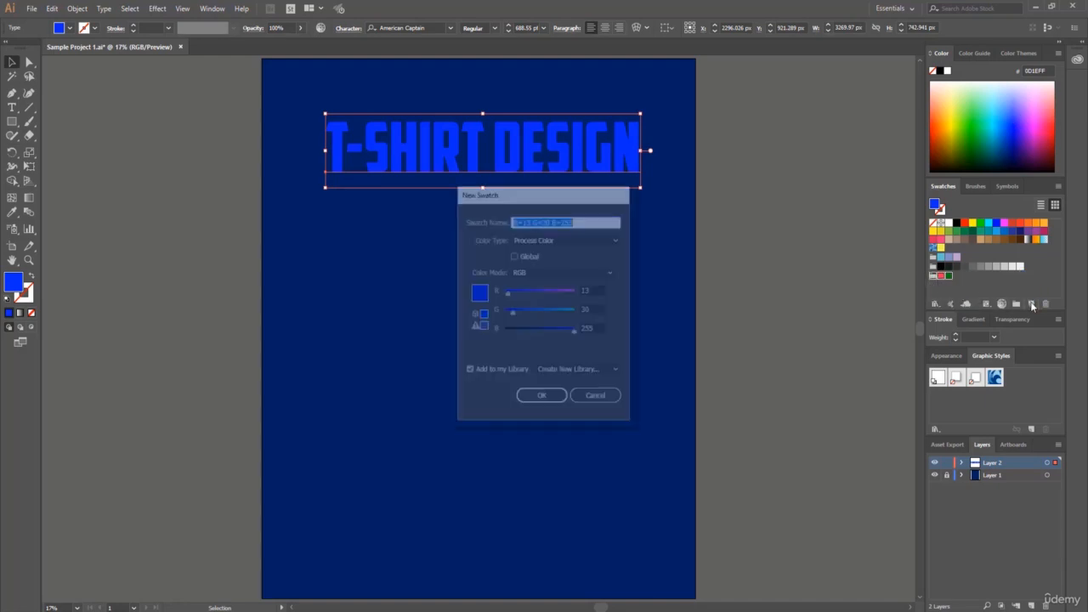
click(541, 394)
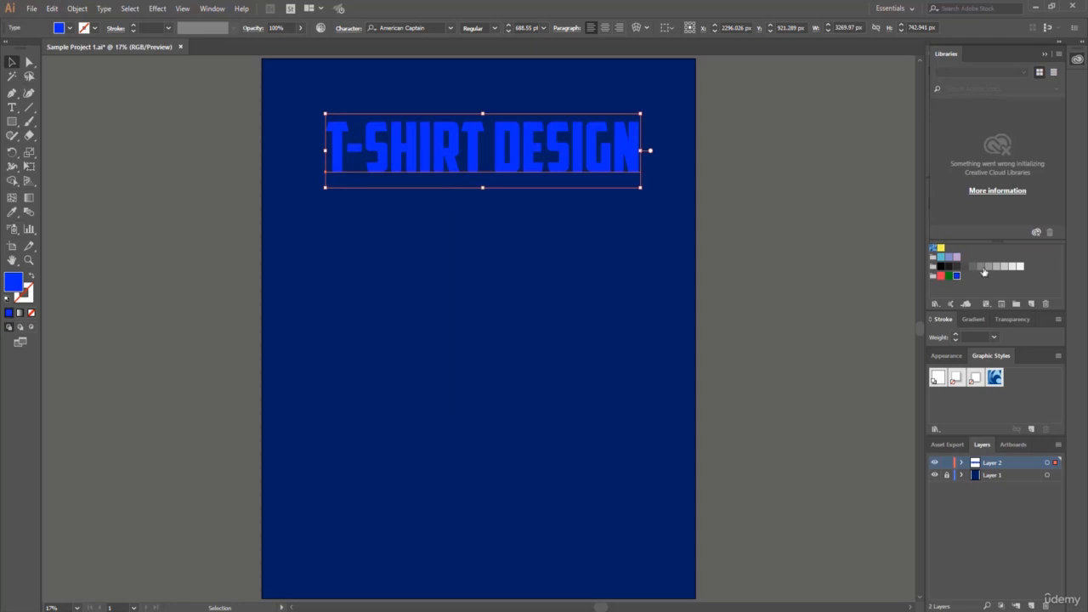
click(1045, 55)
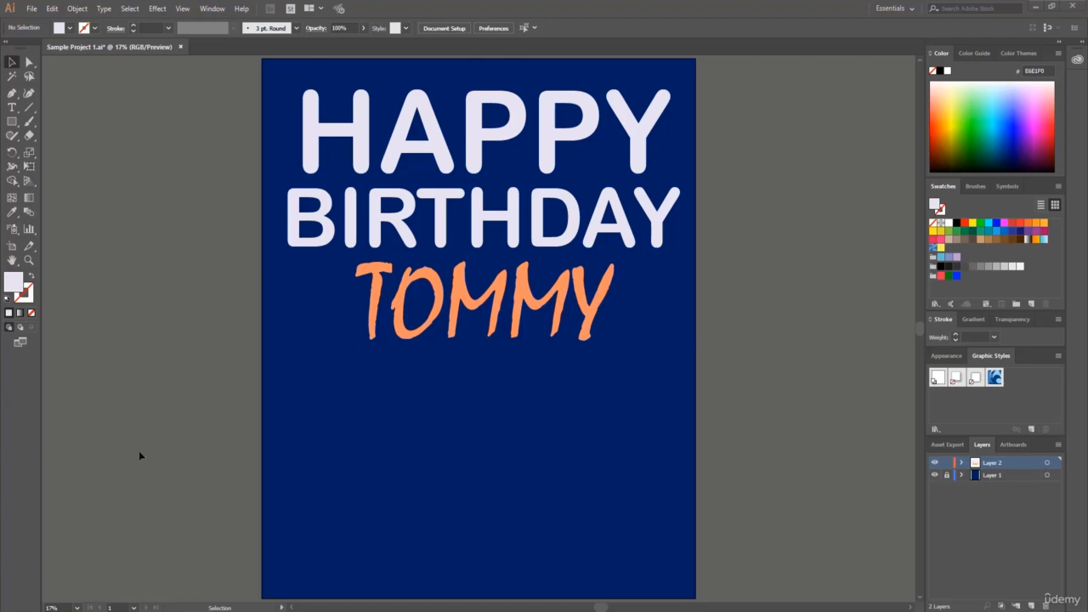
Start saving a copy of the document to the Desktop under the file name Happy Birthday T-shirt.
click(31, 9)
click(94, 116)
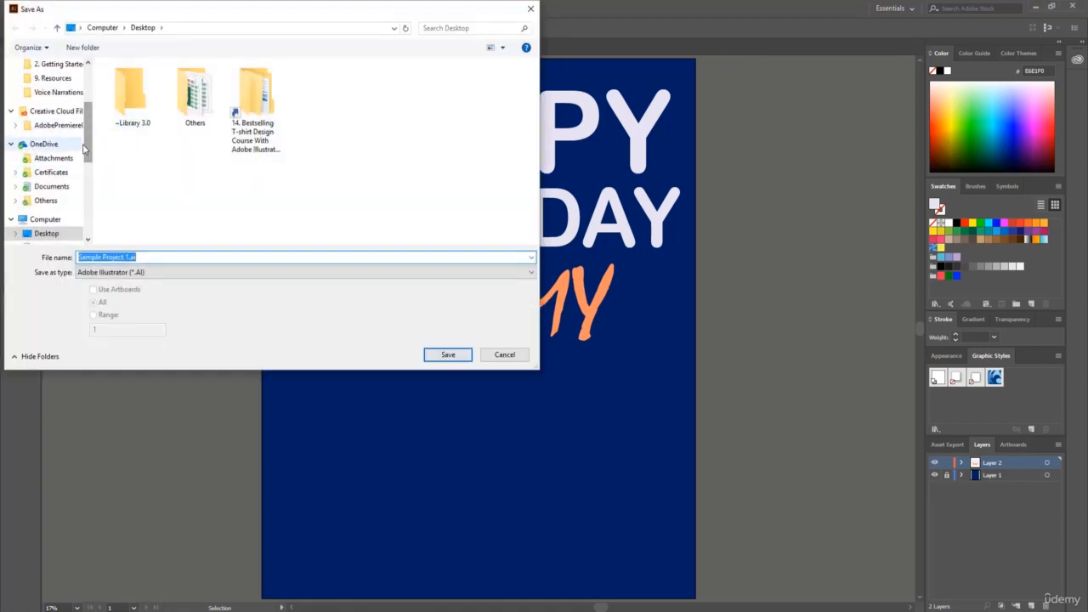
scroll(60, 167, down, 2)
click(48, 172)
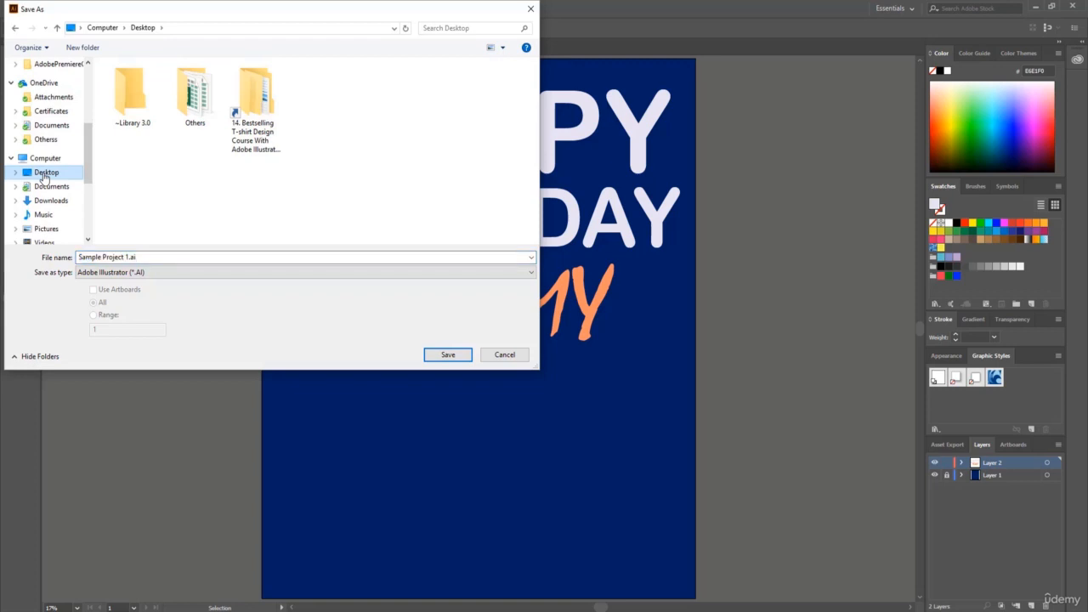
click(110, 257)
click(123, 257)
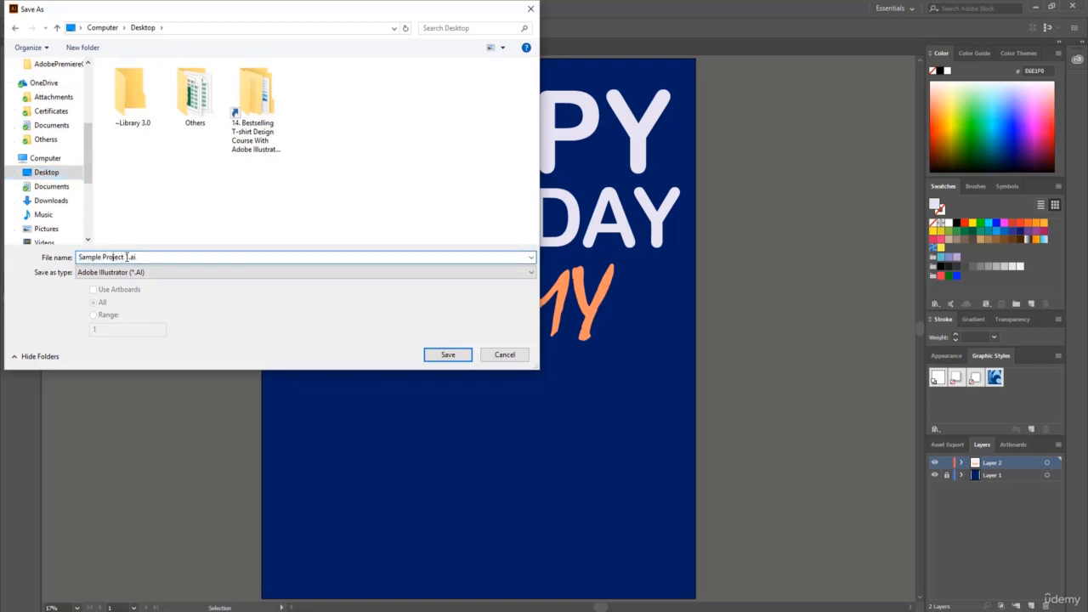
drag(127, 256, 55, 254)
text(Happy Birthday T-shirt)
Save the file in Adobe Illustrator (*.AI) format with the default Illustrator CC options.
click(139, 273)
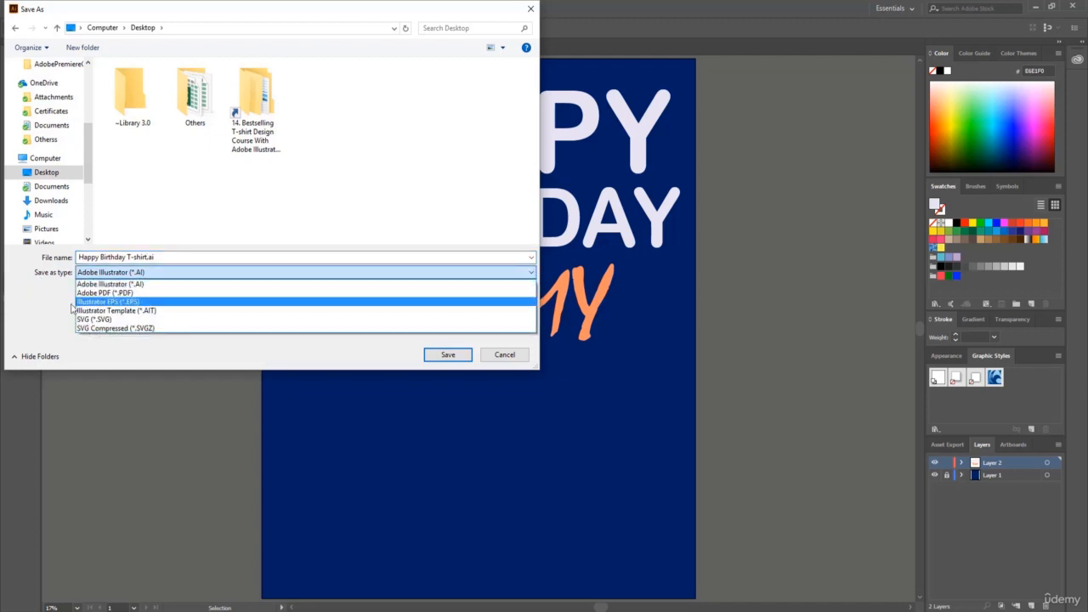
click(148, 288)
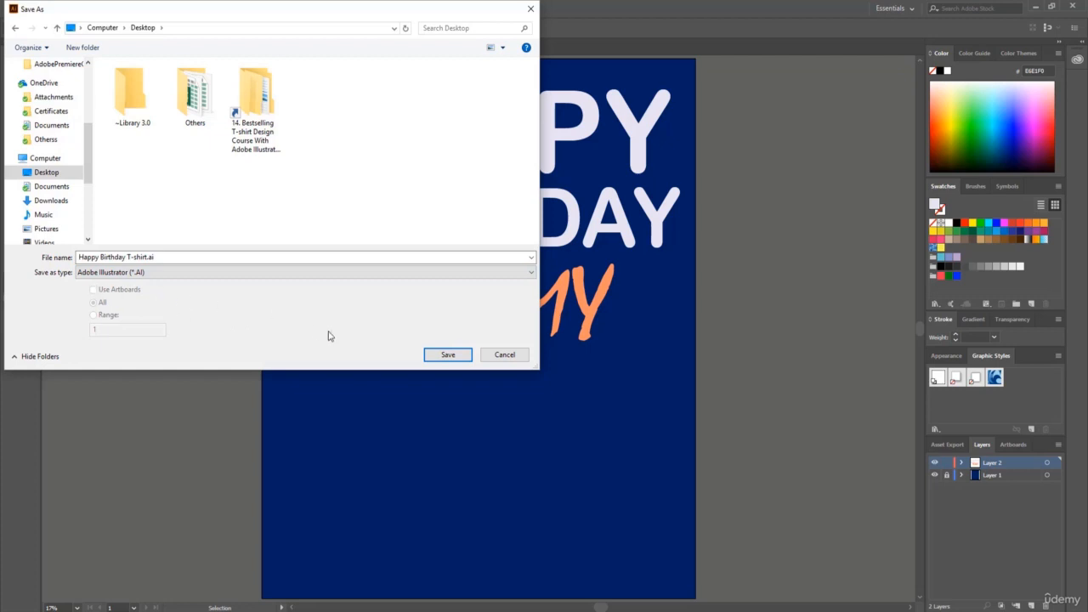
click(448, 355)
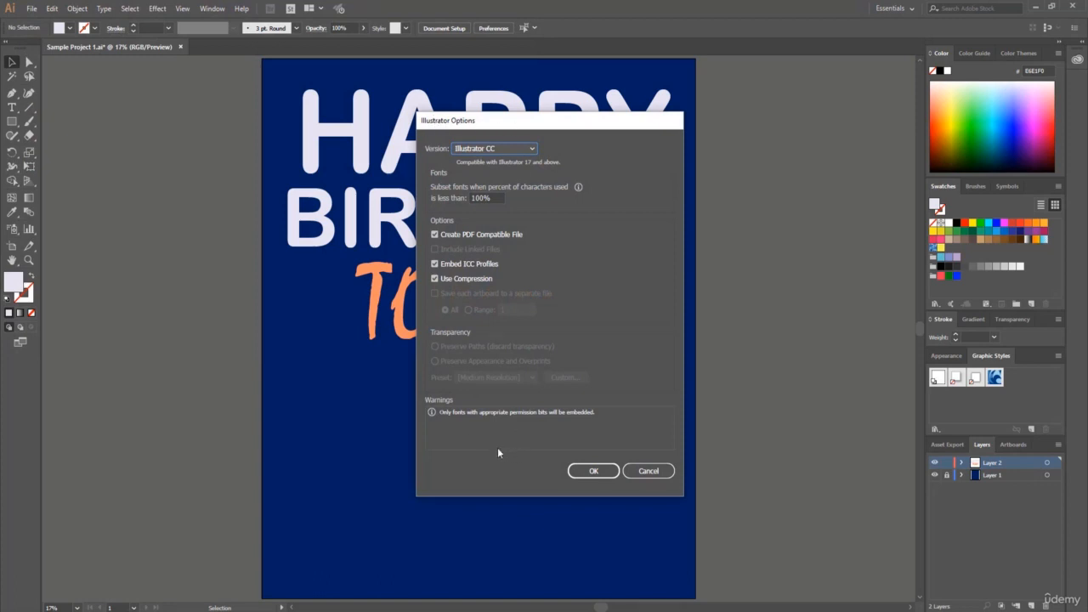
click(595, 470)
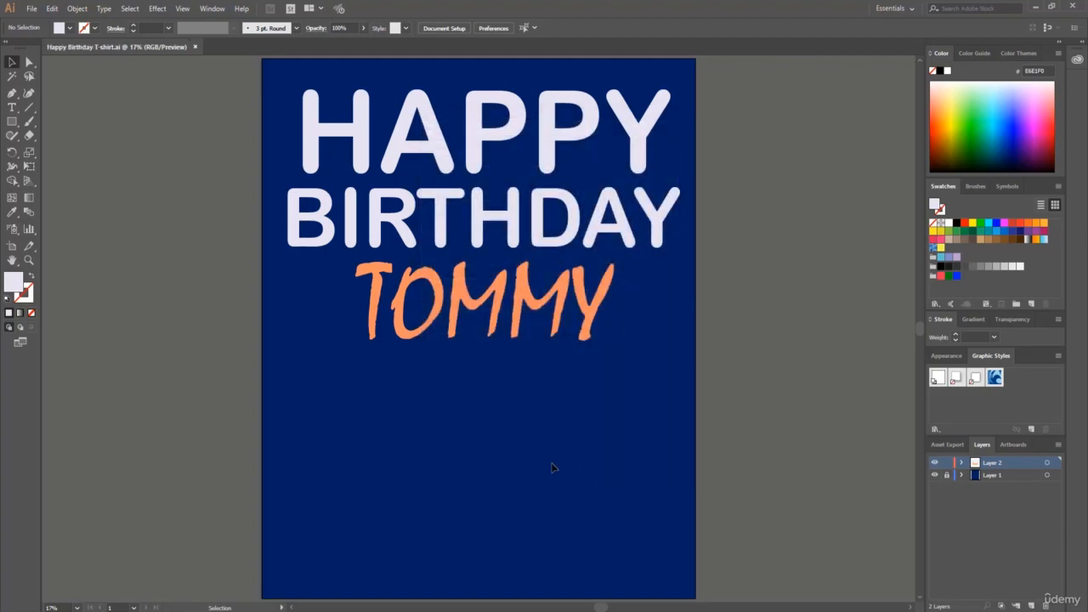
Minimize Illustrator and reopen the saved Happy Birthday T-shirt file from the desktop.
click(1036, 6)
click(12, 201)
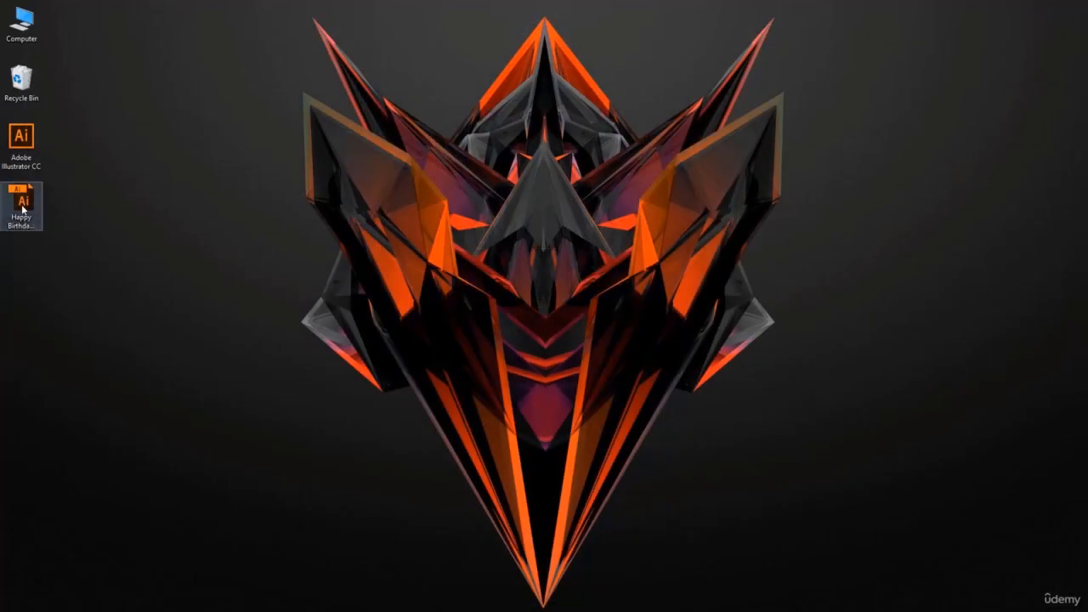
click(23, 209)
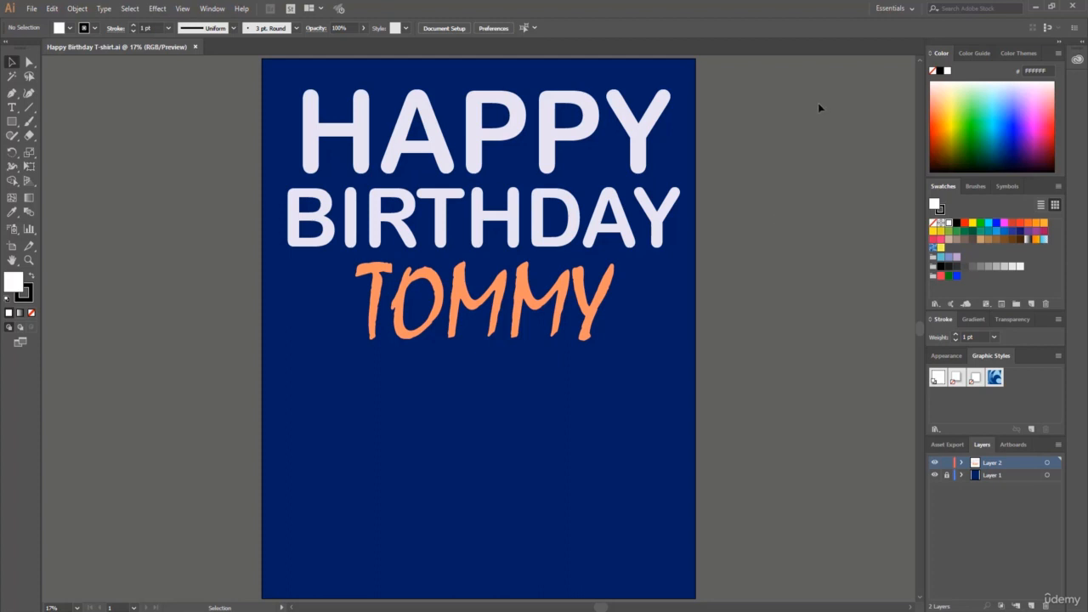
Hide Layer 1 and start exporting the artwork to the Desktop as a PNG named Happy Birthday T-shirt with Use Artboards enabled.
click(935, 475)
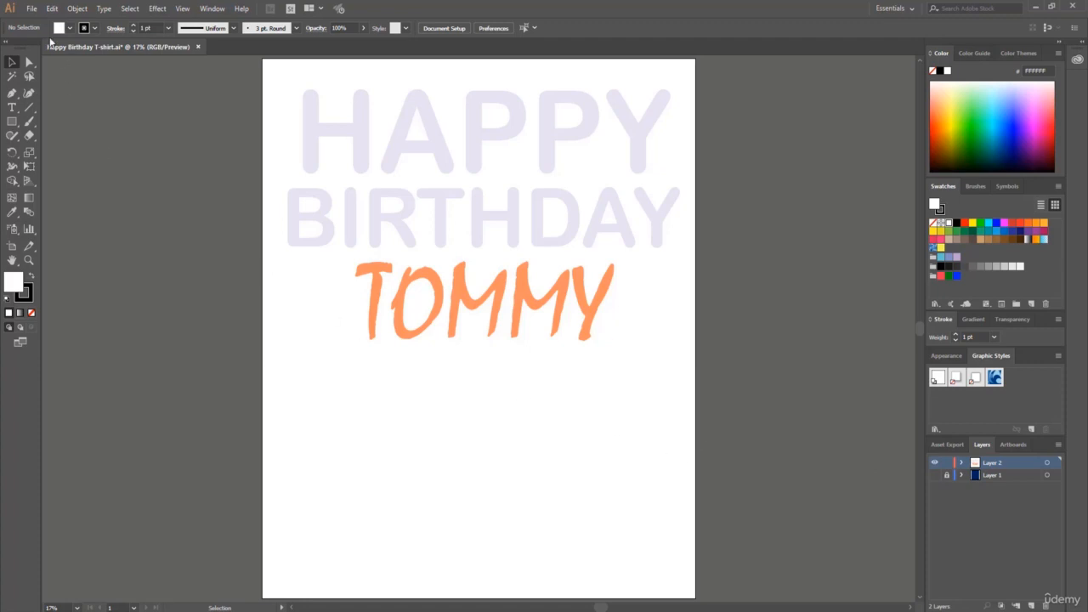
click(33, 9)
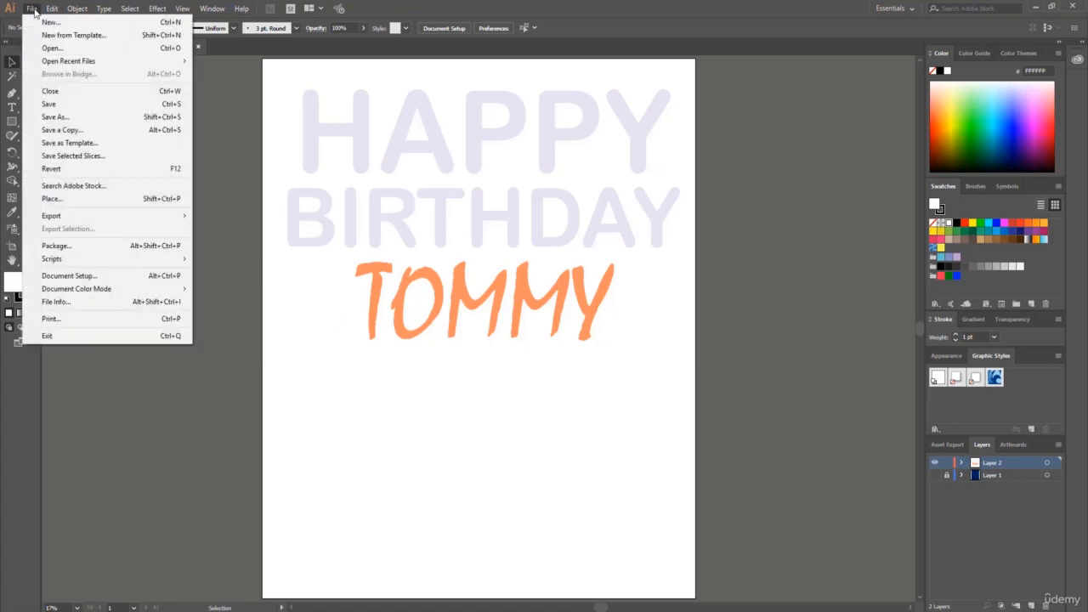
mouse_move(64, 220)
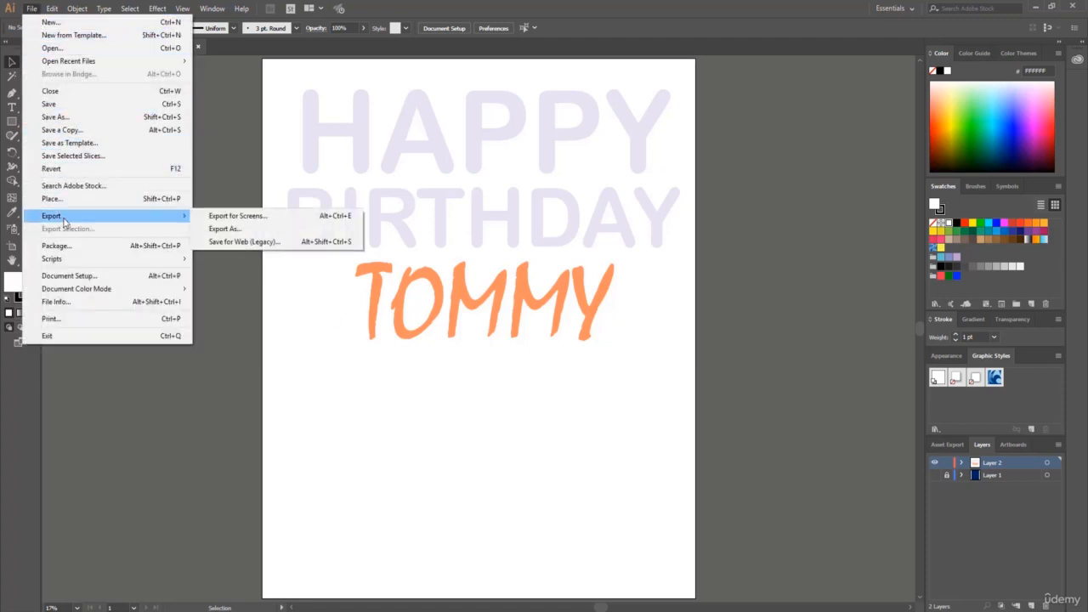
click(247, 230)
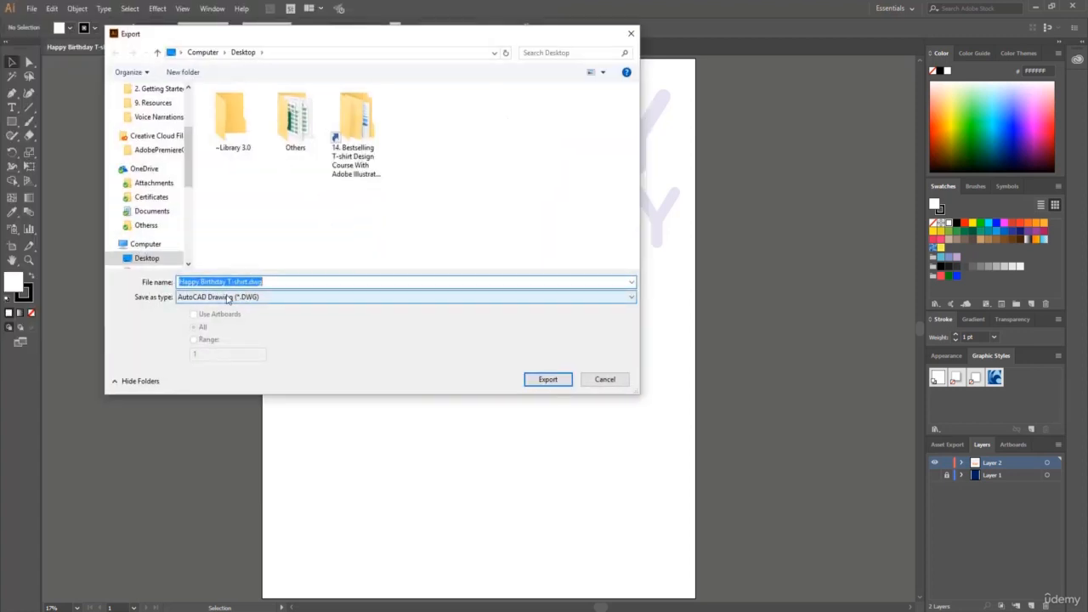
click(218, 298)
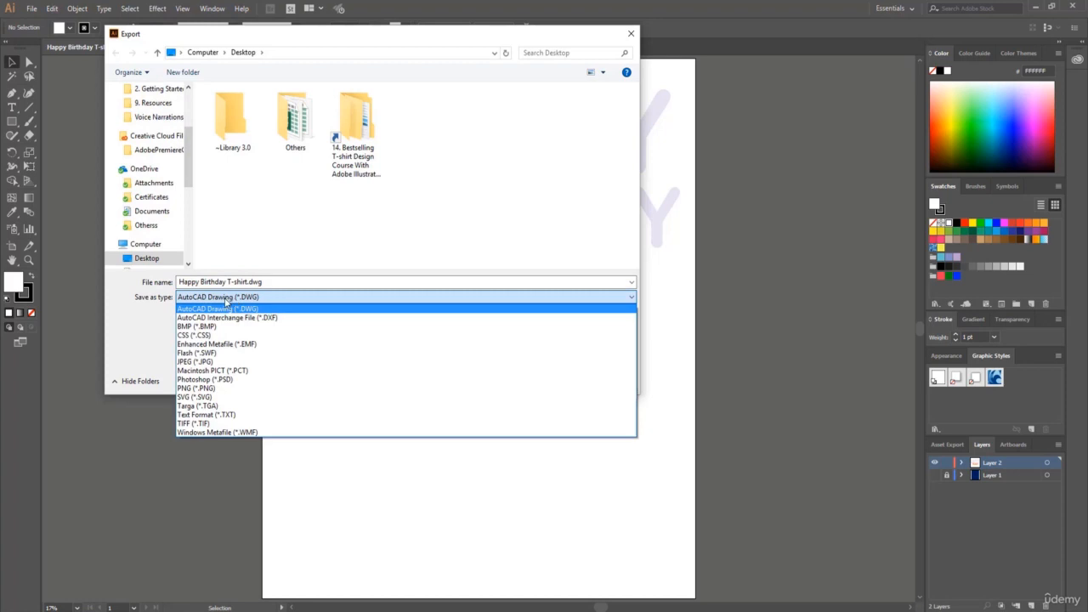
click(228, 387)
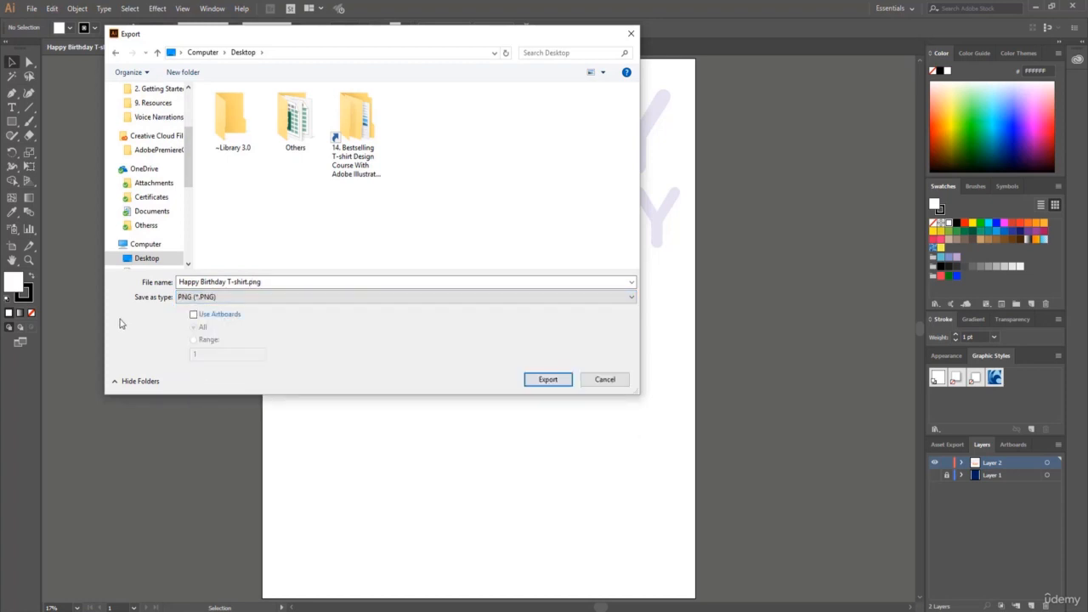
click(193, 314)
scroll(181, 162, down, 1)
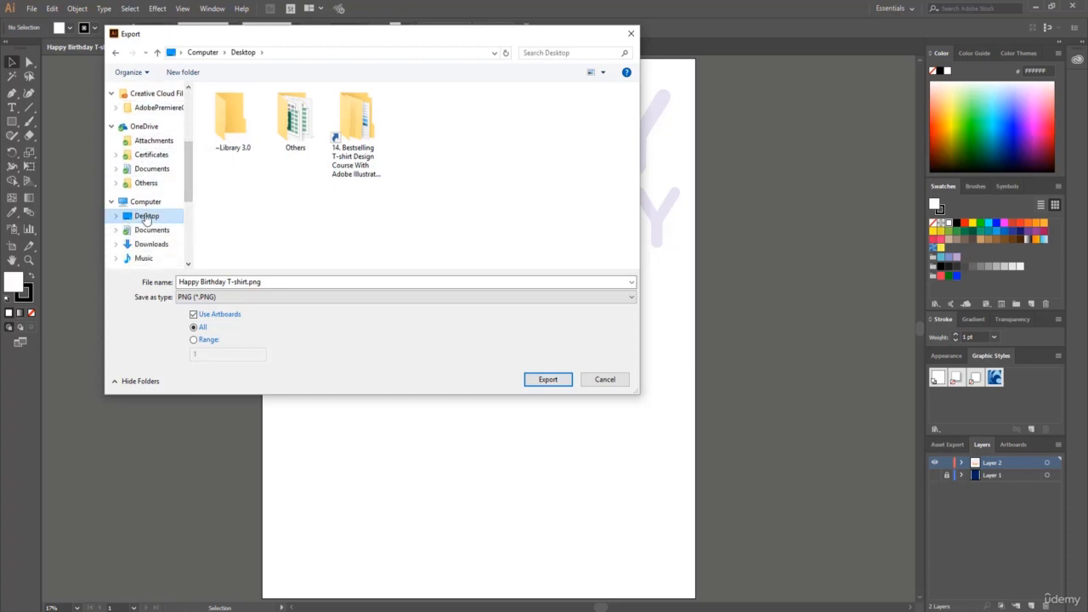
click(549, 384)
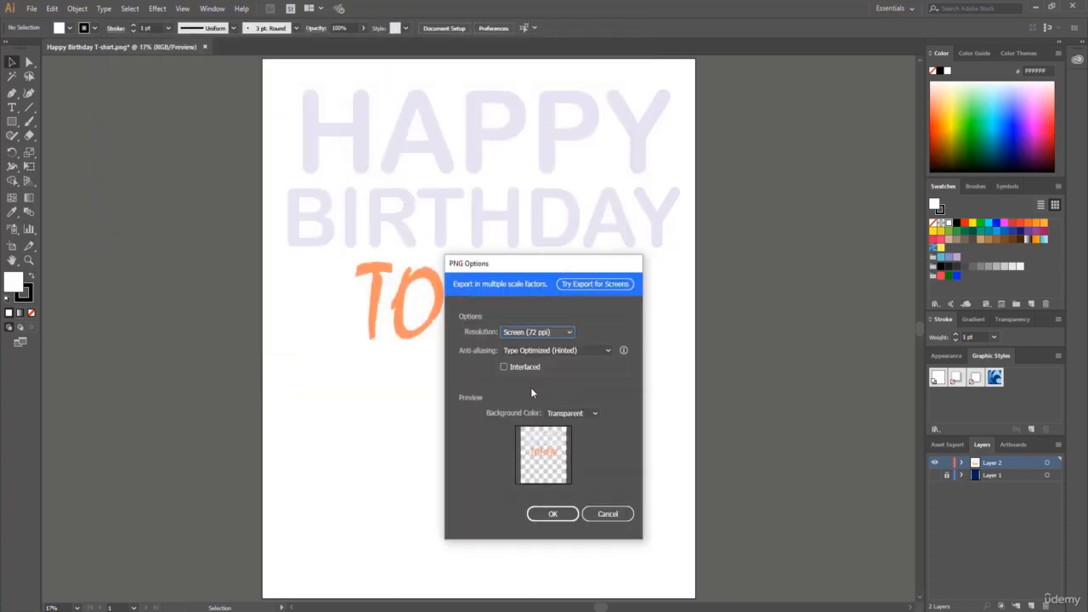
Complete the PNG export with High (300 ppi) resolution and a Transparent background color.
drag(511, 263, 459, 147)
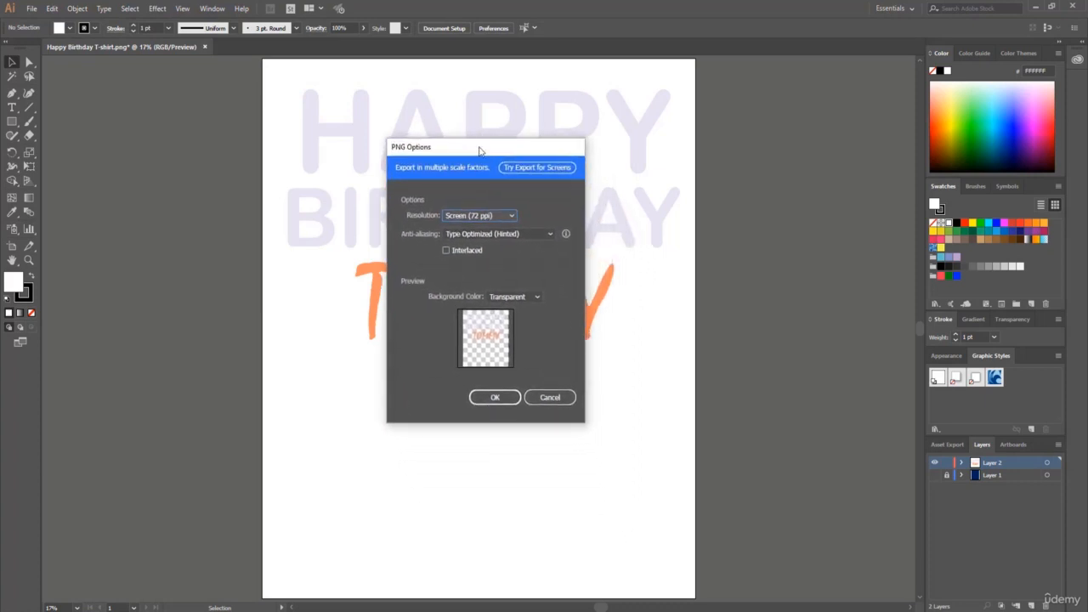
click(509, 216)
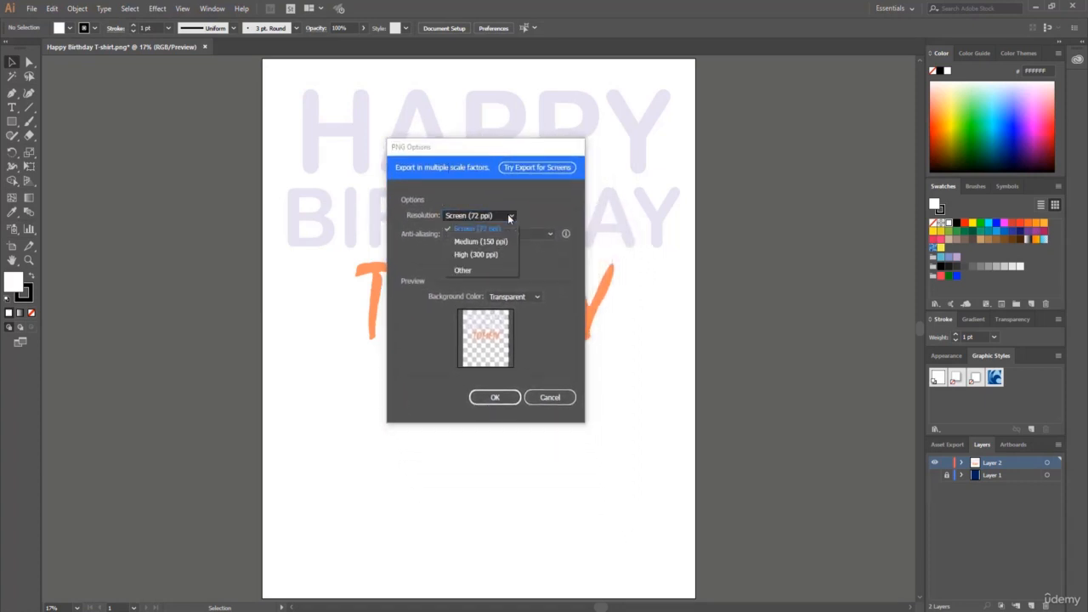
click(486, 255)
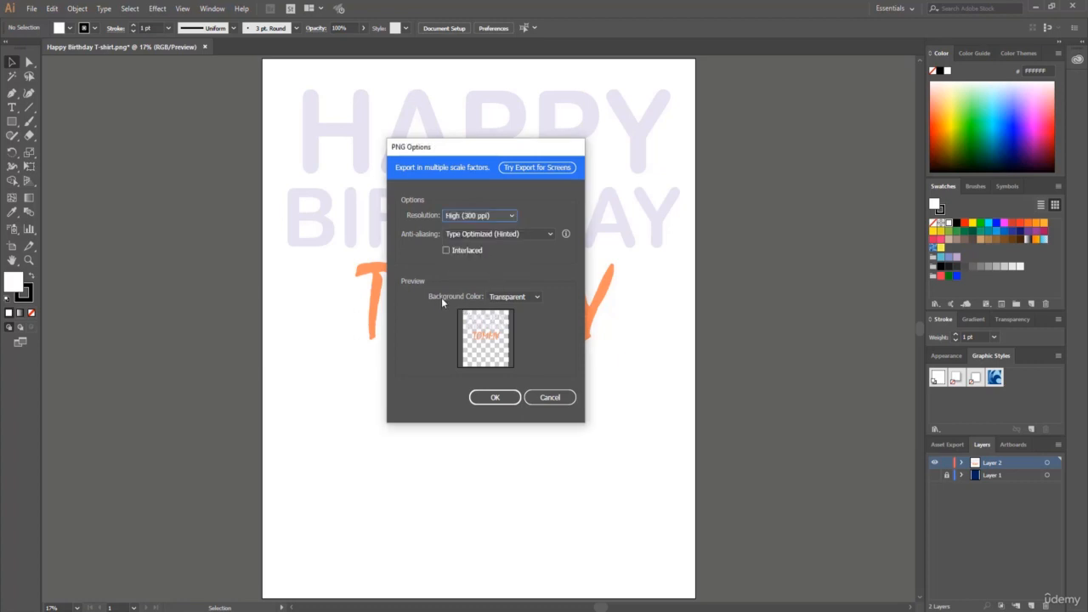
click(515, 297)
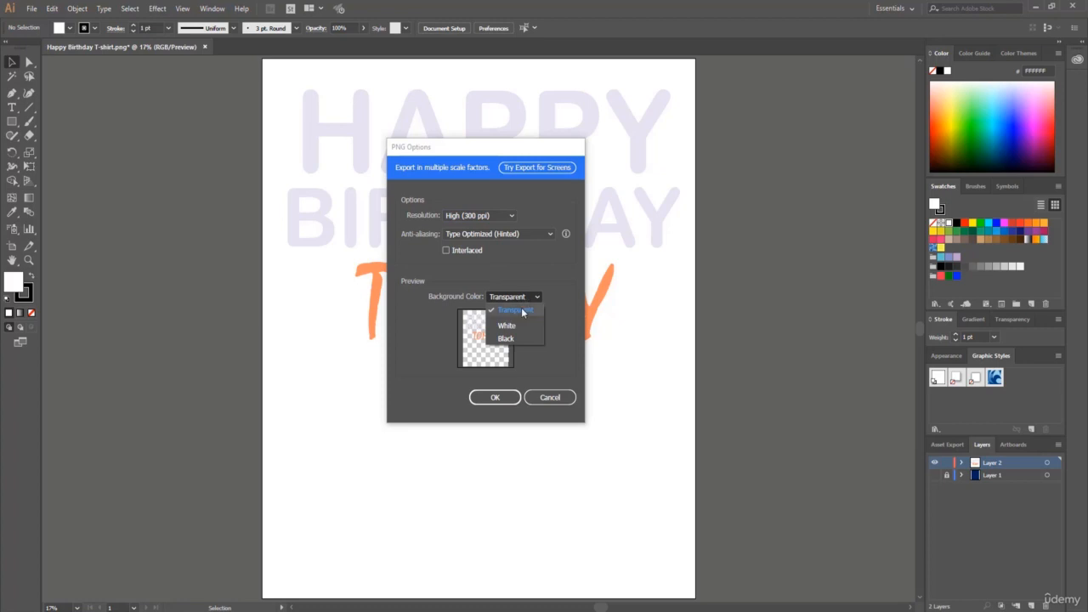
click(522, 313)
click(491, 401)
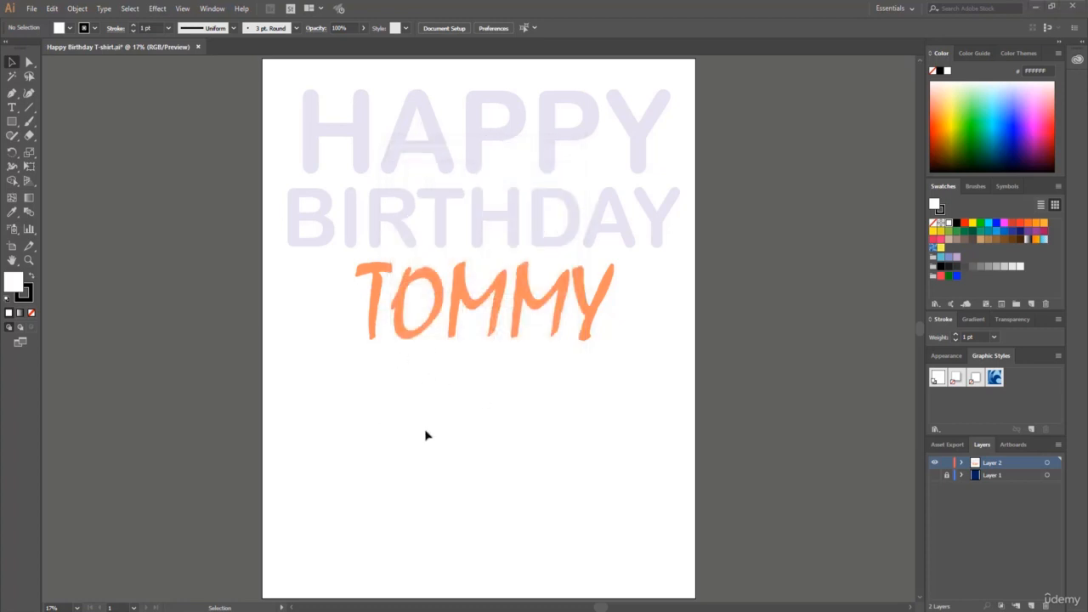
Minimize Illustrator and preview the exported Happy Birthday T-shirt PNG from the desktop, closing the viewer when done.
click(1051, 7)
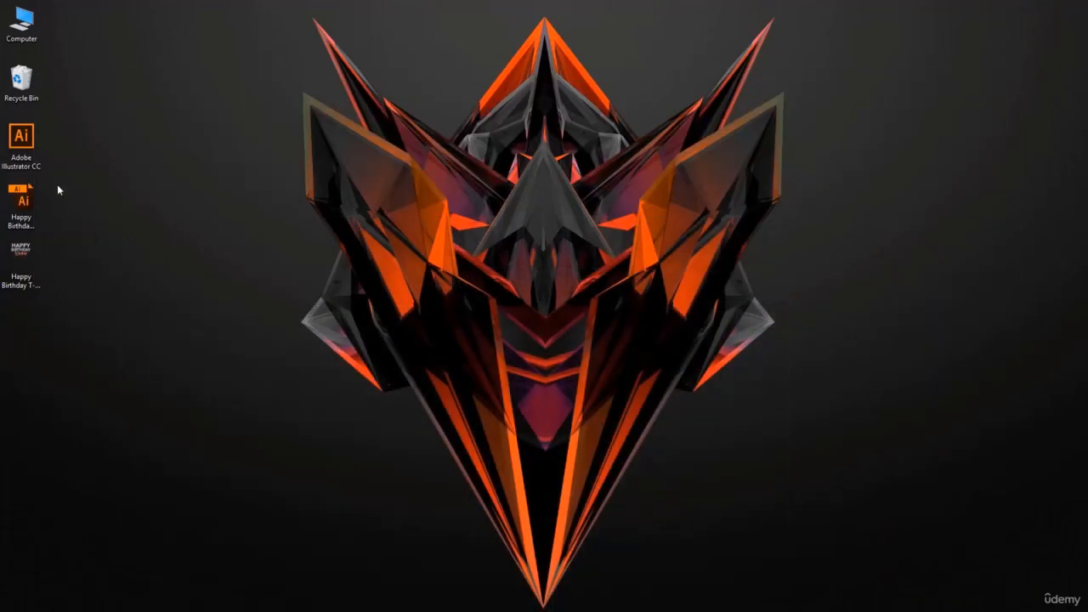
double_click(26, 264)
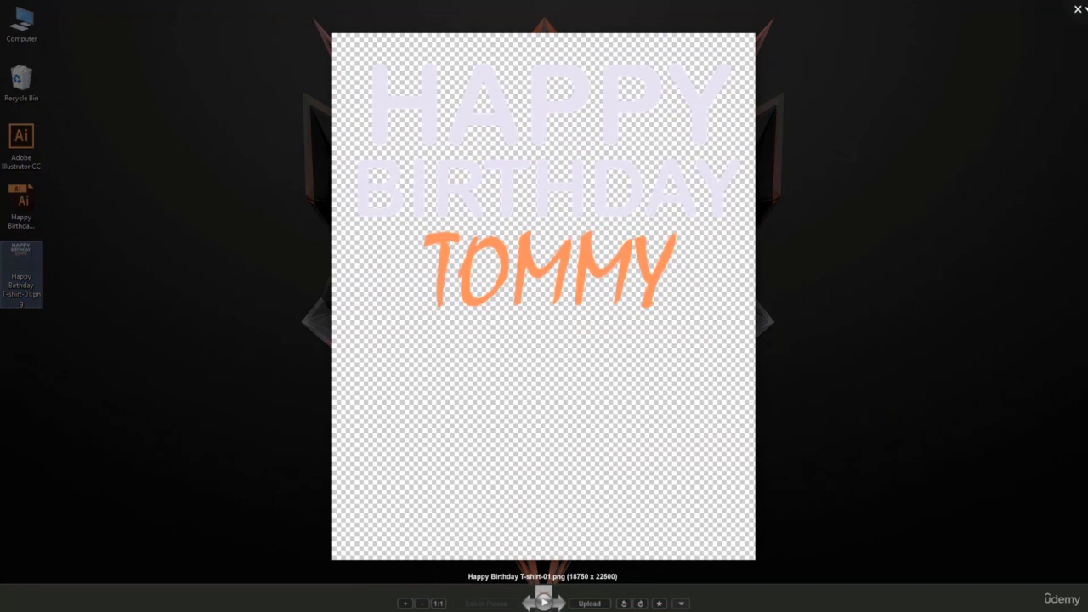
key(Escape)
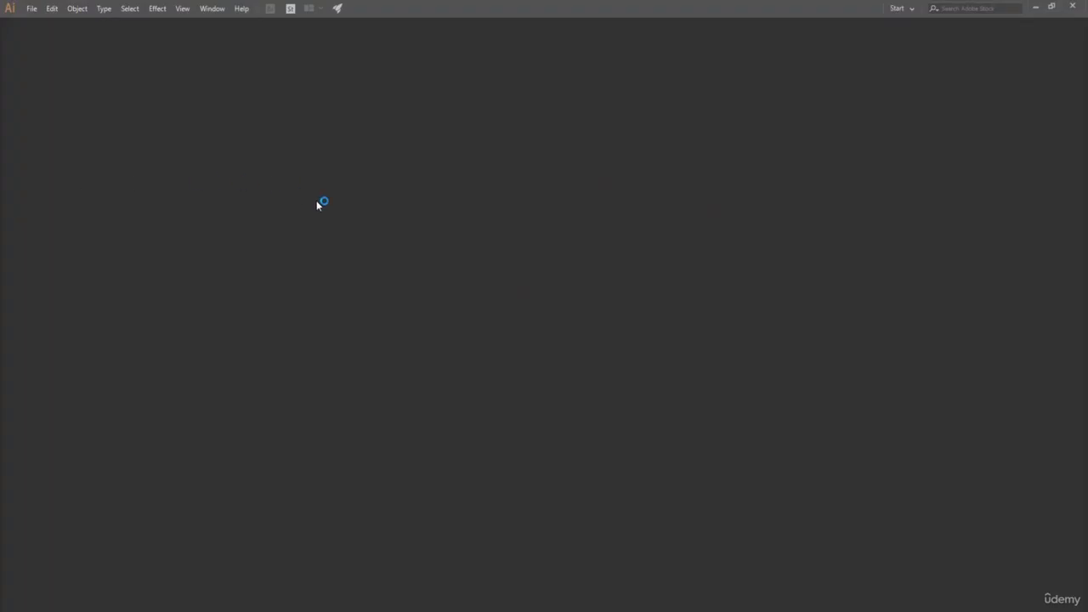
Create a new 4500 x 5400 px RGB document with High (300 ppi) raster effects and move the Character panel beside the artboard.
click(31, 12)
click(607, 239)
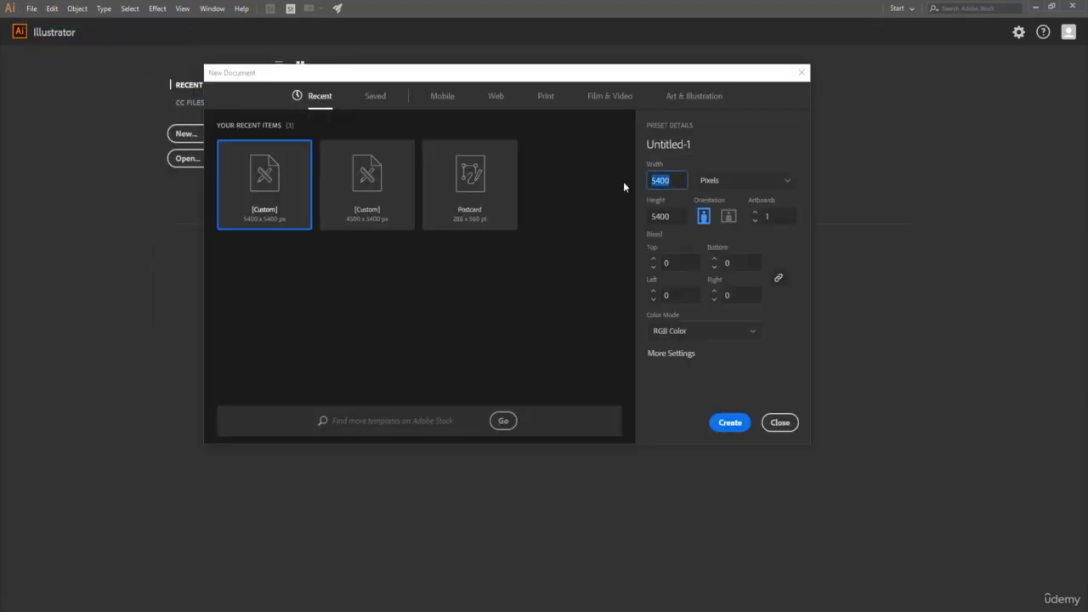
text(4500)
click(685, 353)
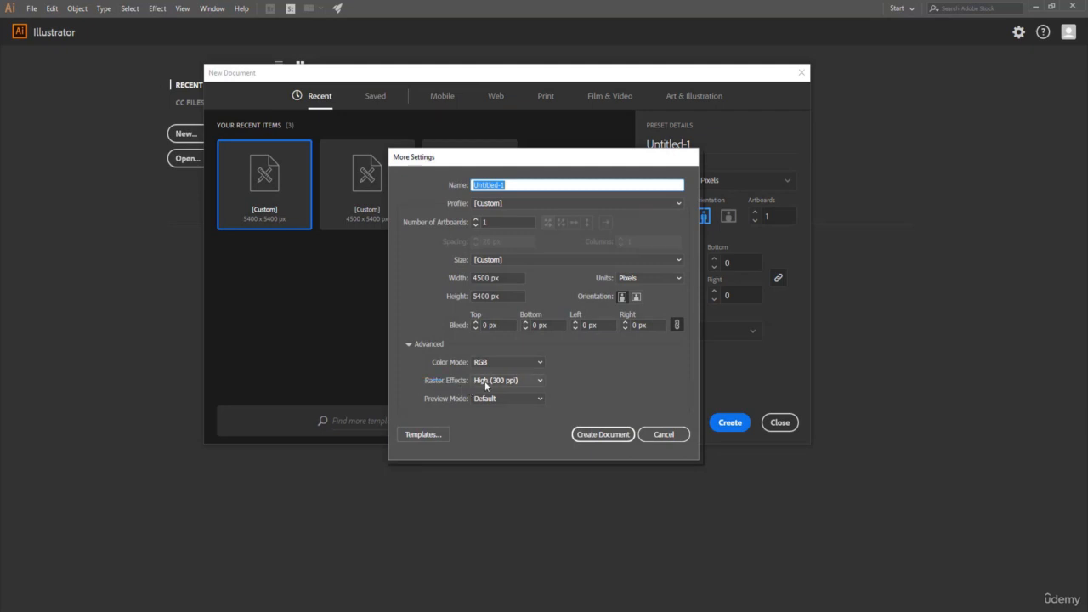
click(522, 384)
click(511, 391)
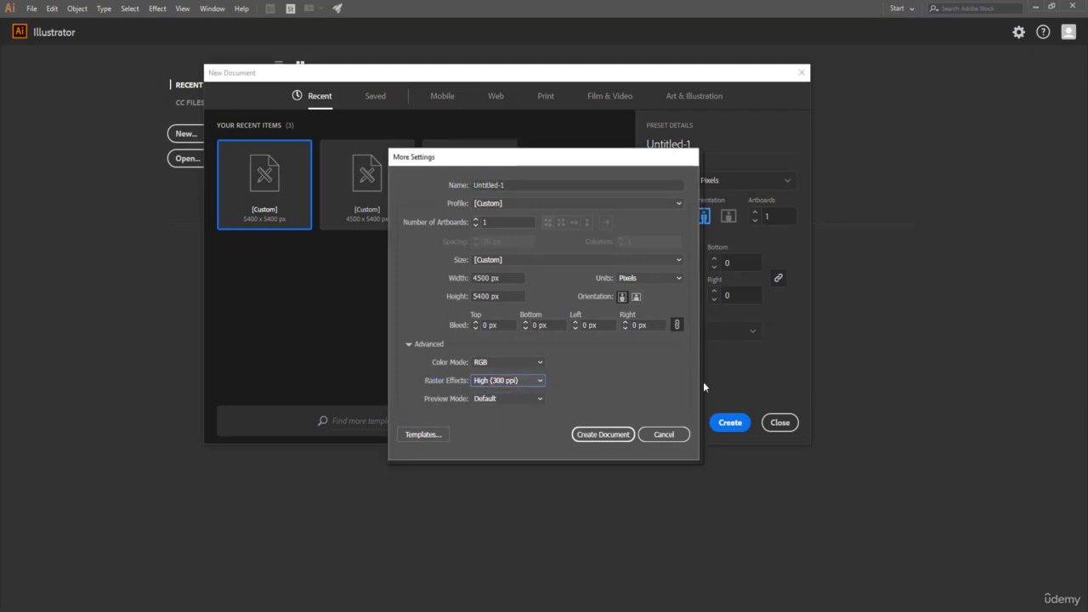
click(604, 434)
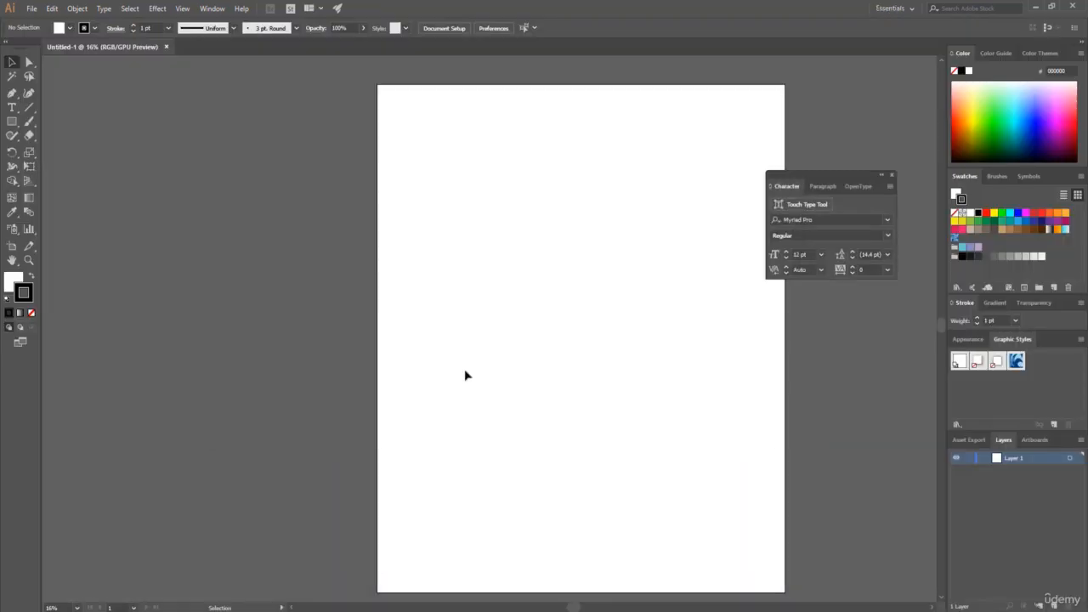
drag(854, 174, 897, 152)
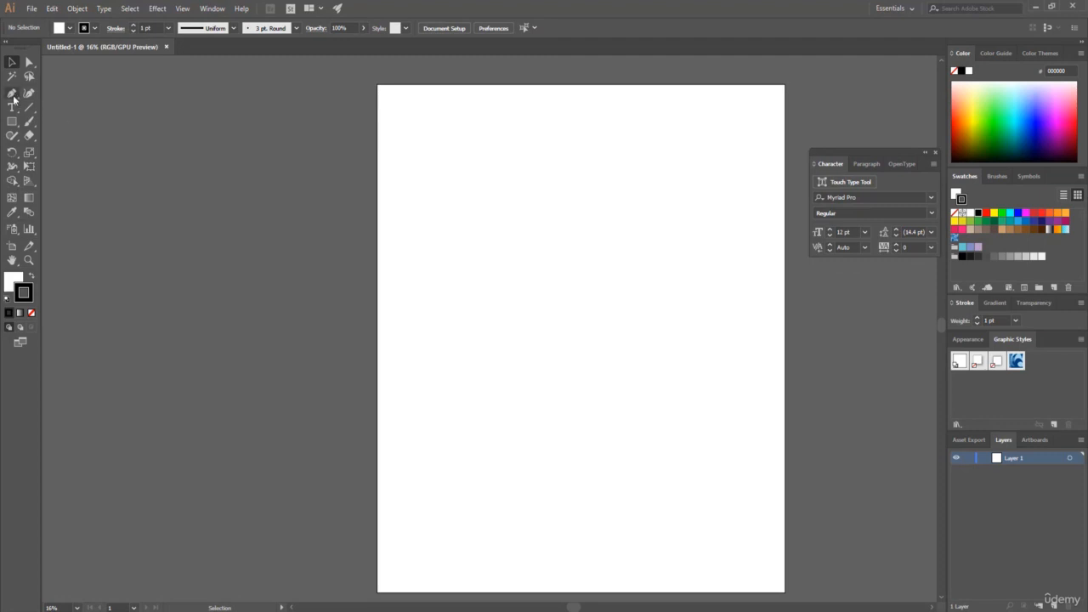
Draw a 4500 x 5400 px rectangle covering the entire artboard.
click(10, 124)
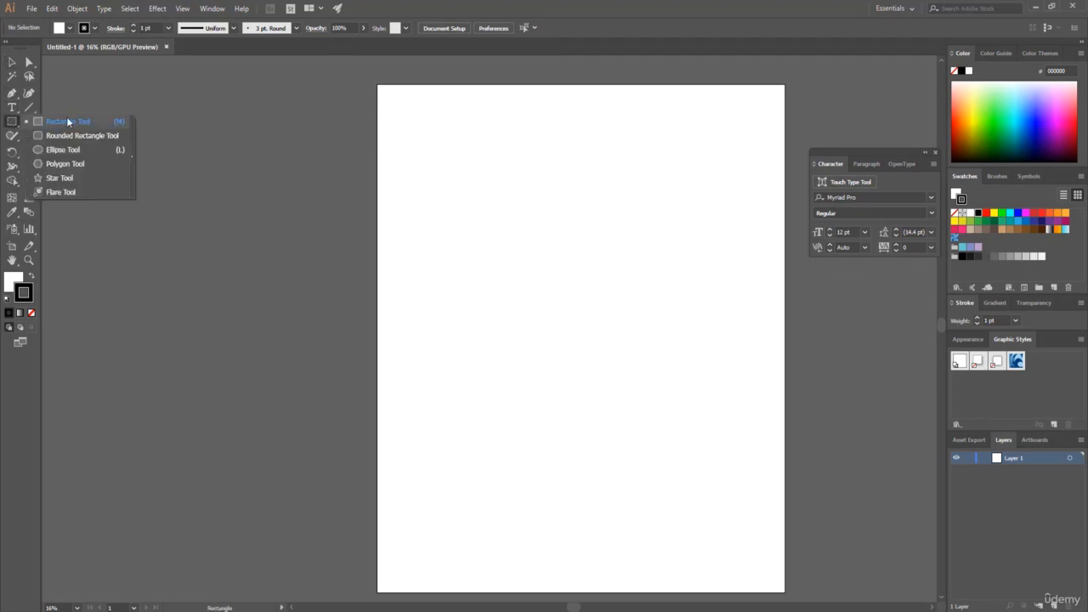
click(74, 125)
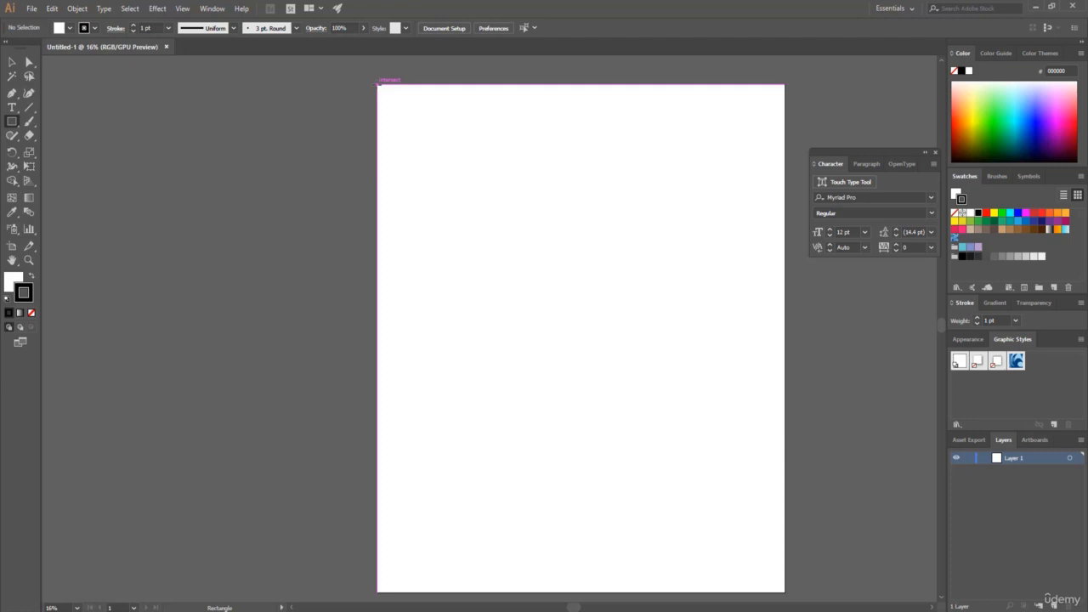
drag(379, 84, 784, 590)
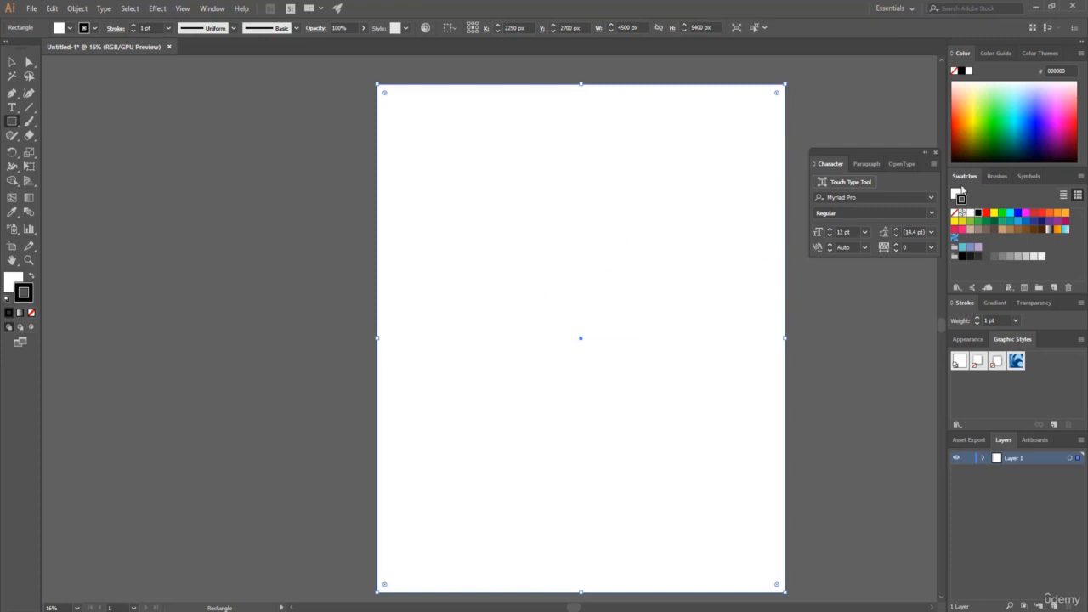
Fill the background rectangle with black and lock Layer 1.
click(957, 195)
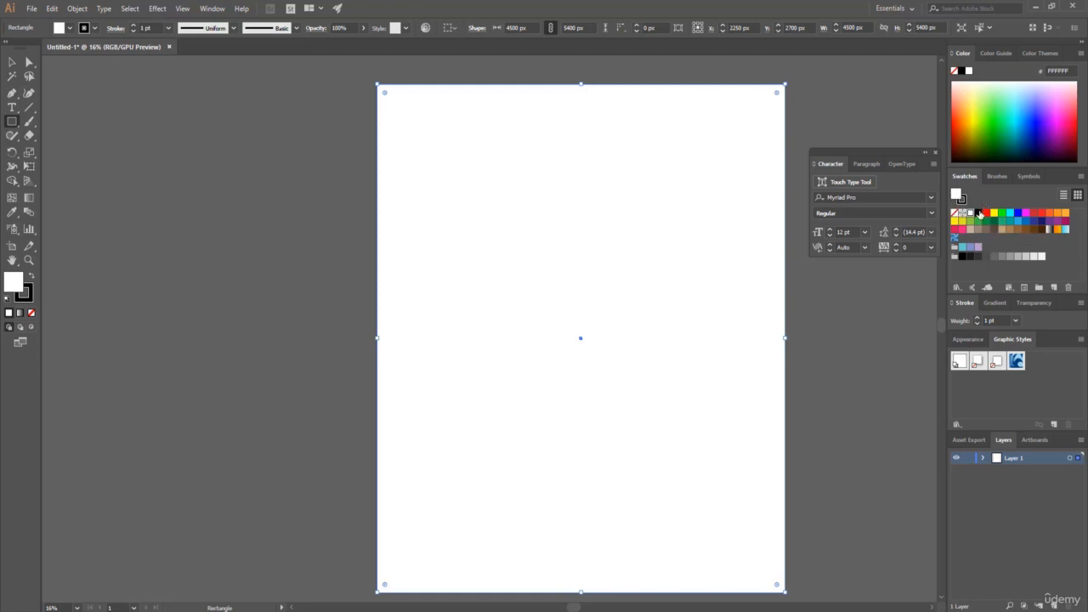
click(978, 213)
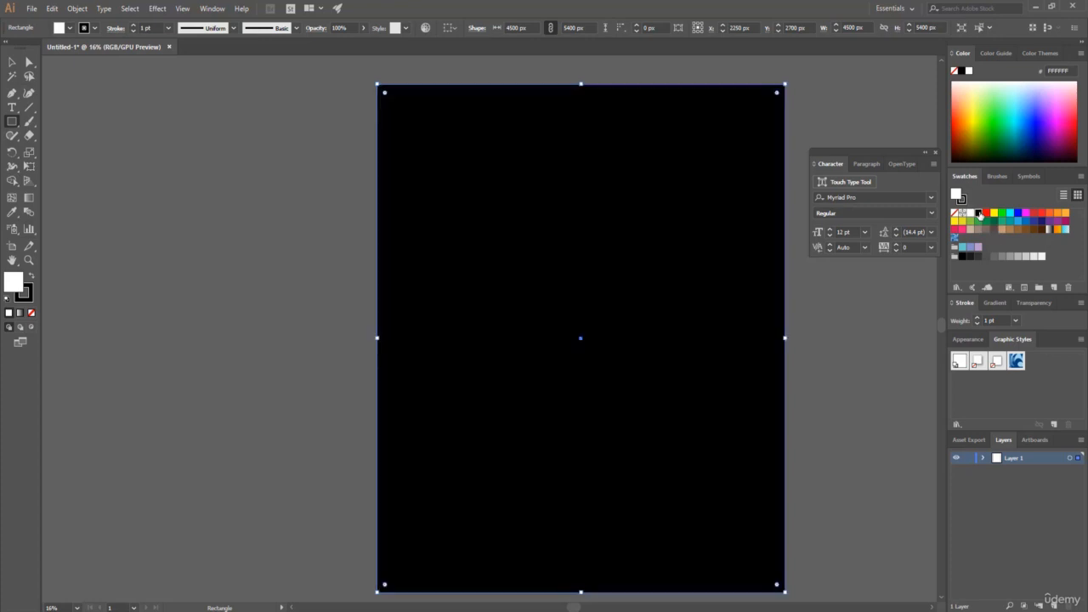
click(968, 459)
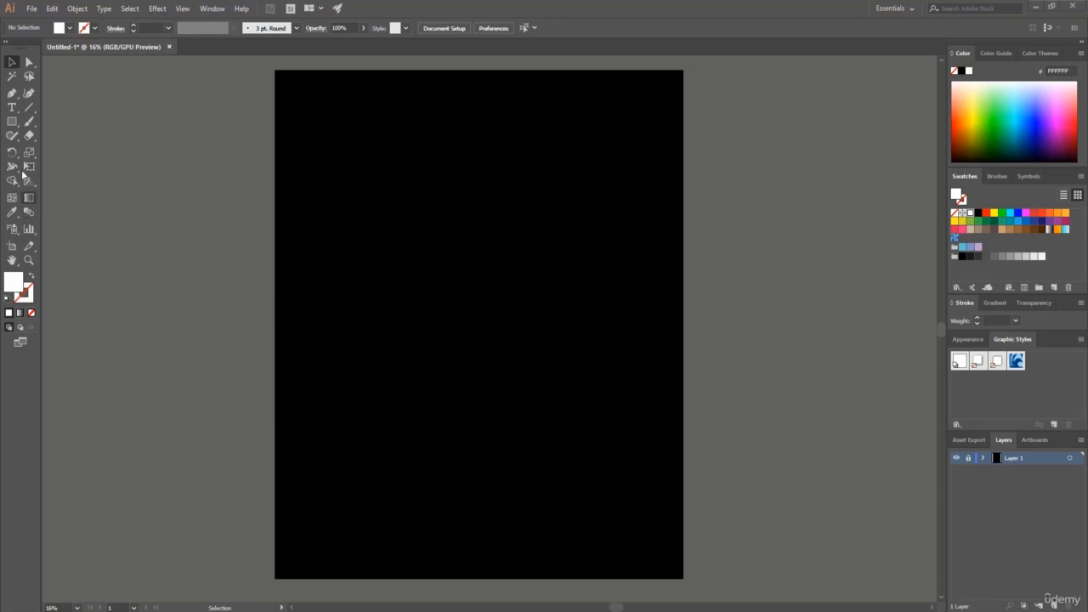
Place a Myriad Pro text object on a new layer above the black background and color its placeholder text white.
click(12, 107)
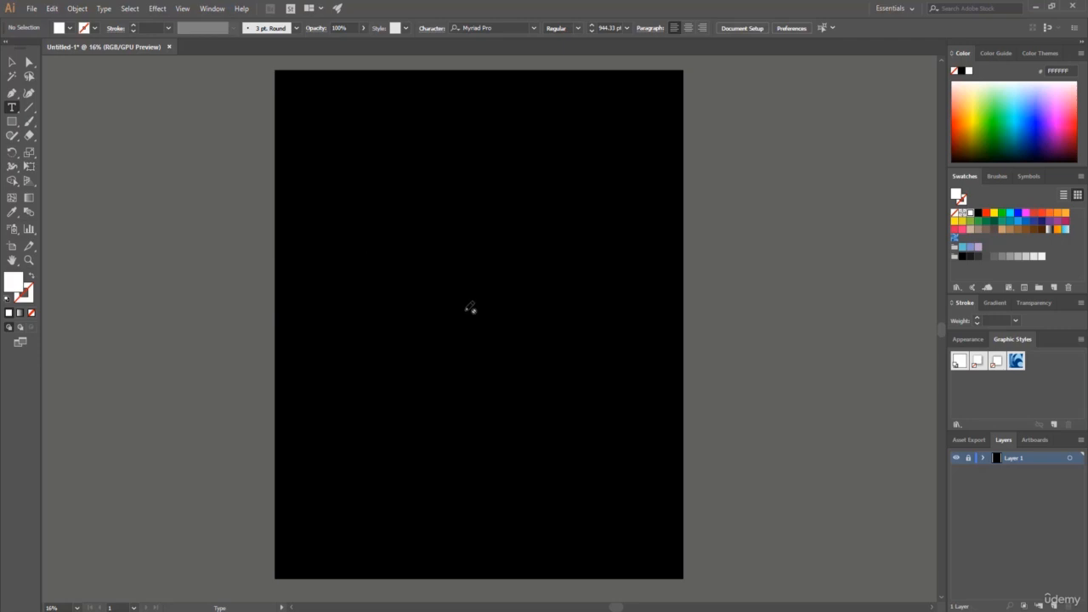
click(1052, 603)
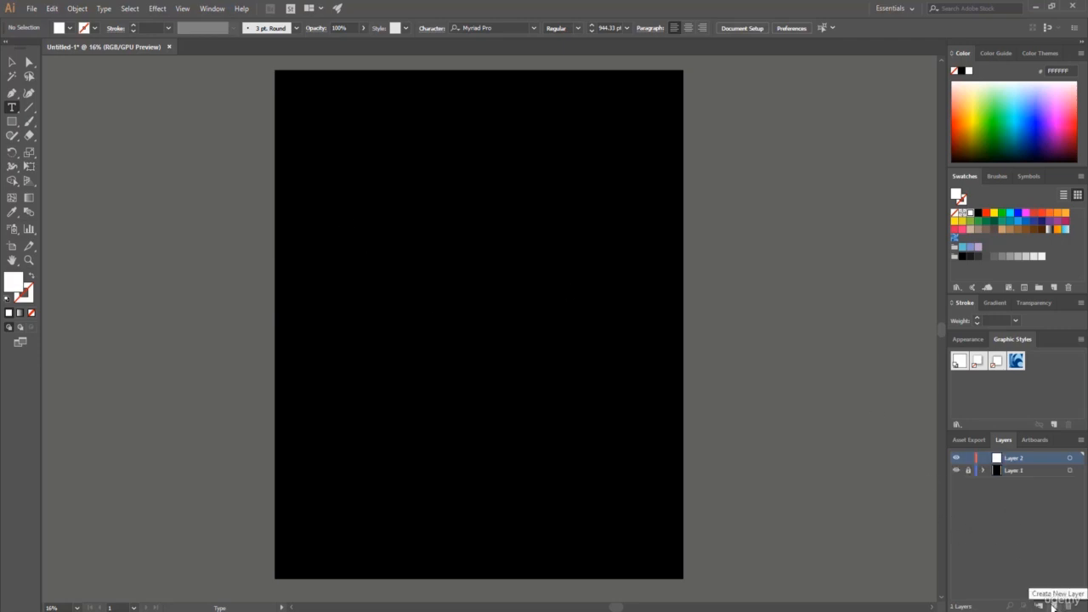
click(361, 243)
click(786, 214)
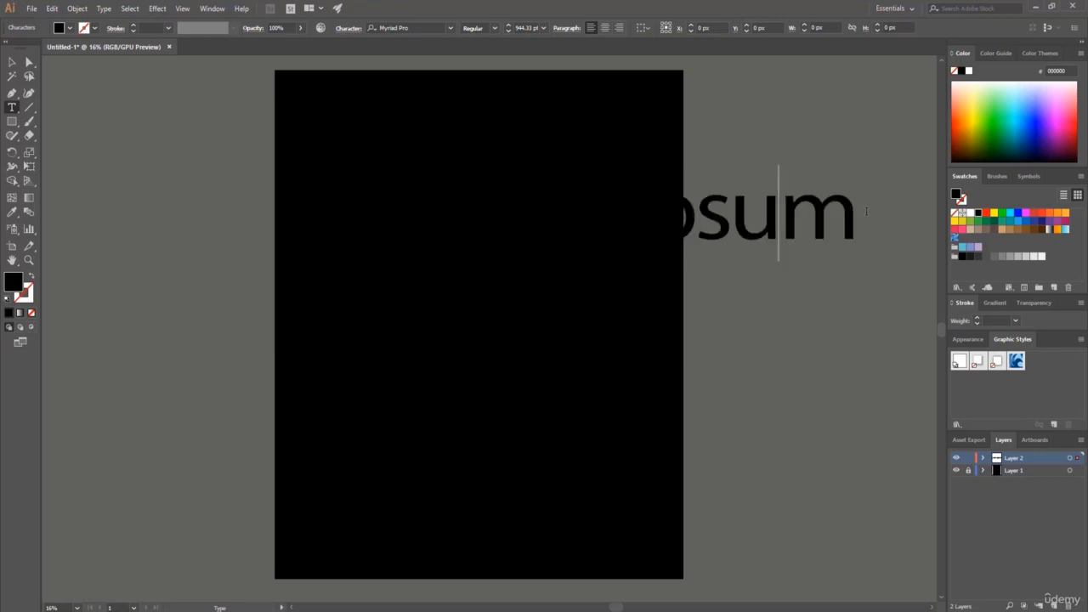
drag(858, 219, 255, 195)
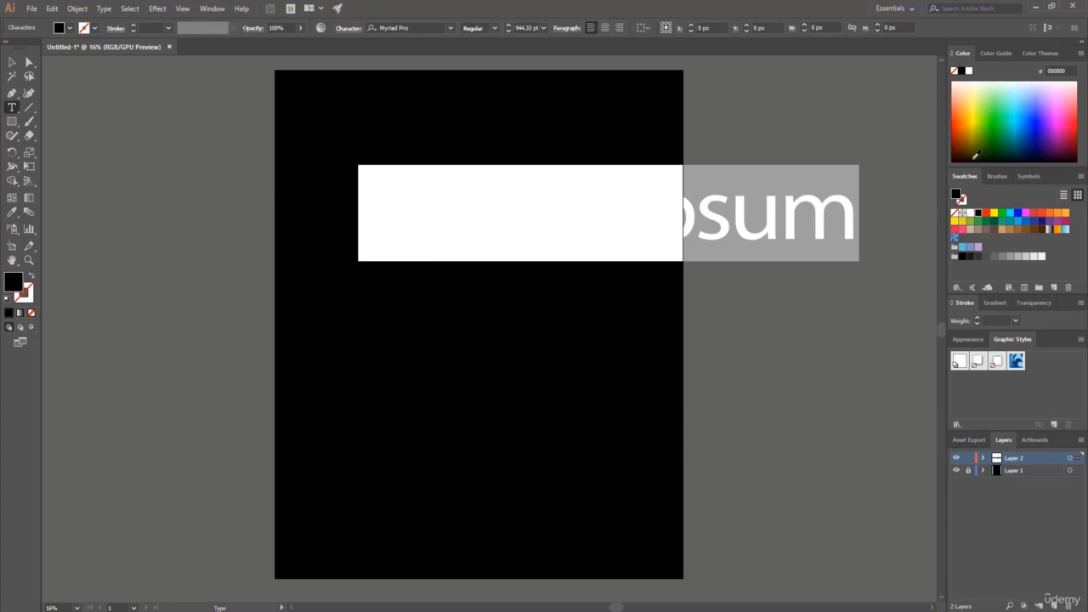
click(971, 213)
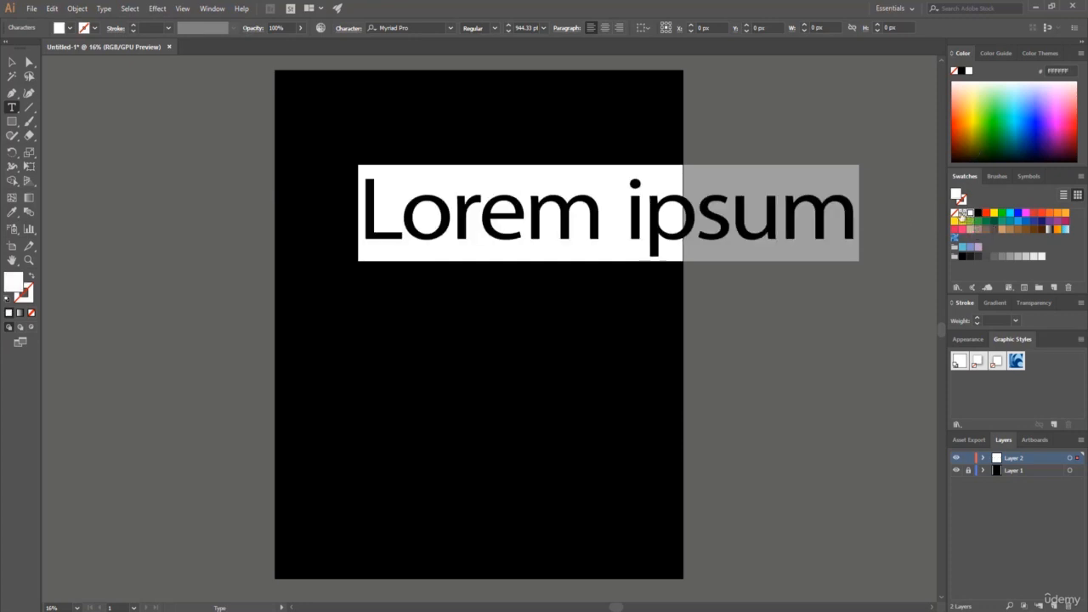
Replace the placeholder text with RUN, YOUR, OWN and RACE on four separate lines.
click(360, 210)
drag(361, 210, 858, 230)
key(BackSpace)
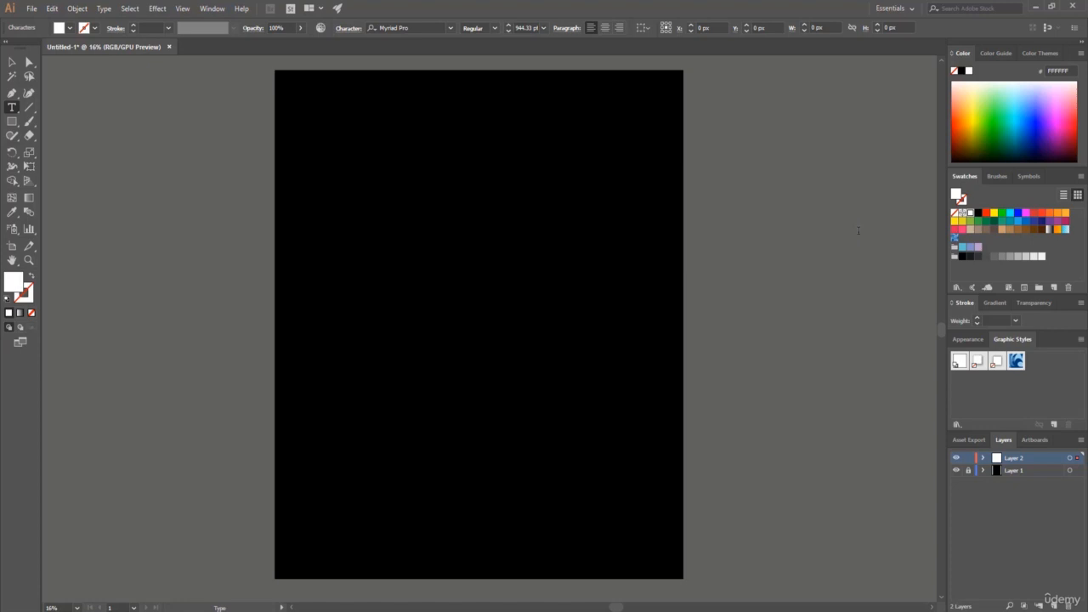
text(RUN)
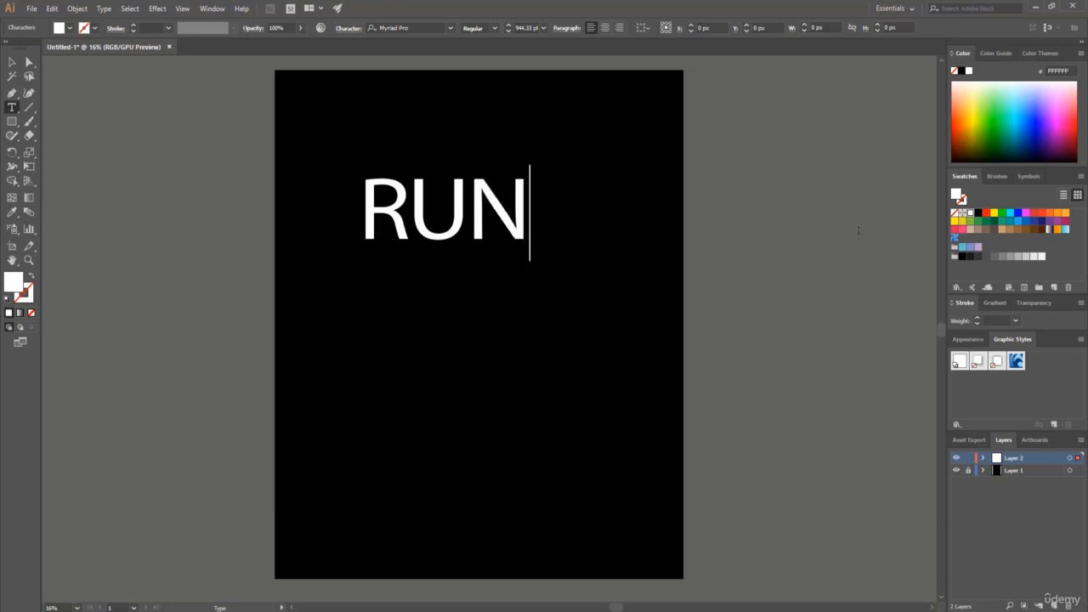
key(Return)
text(YOUR)
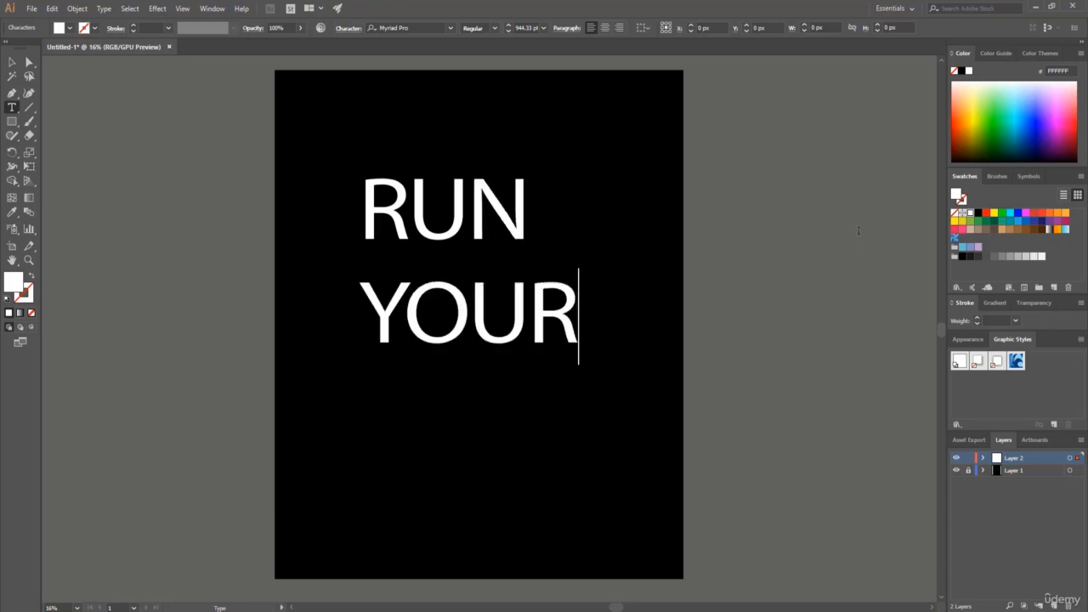
key(Return)
text(OWN)
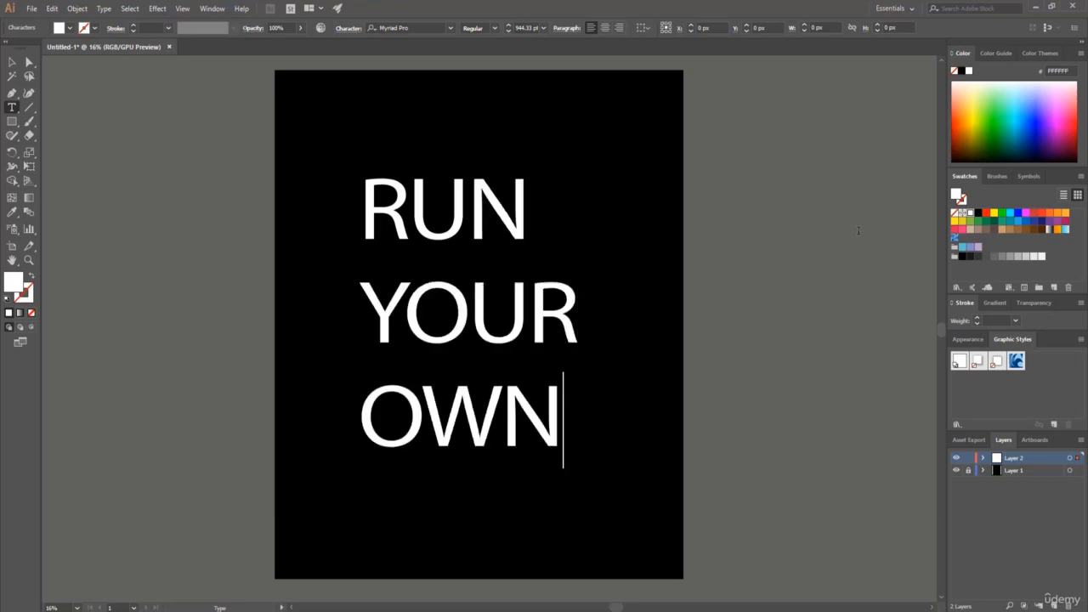
key(Return)
text(RACE)
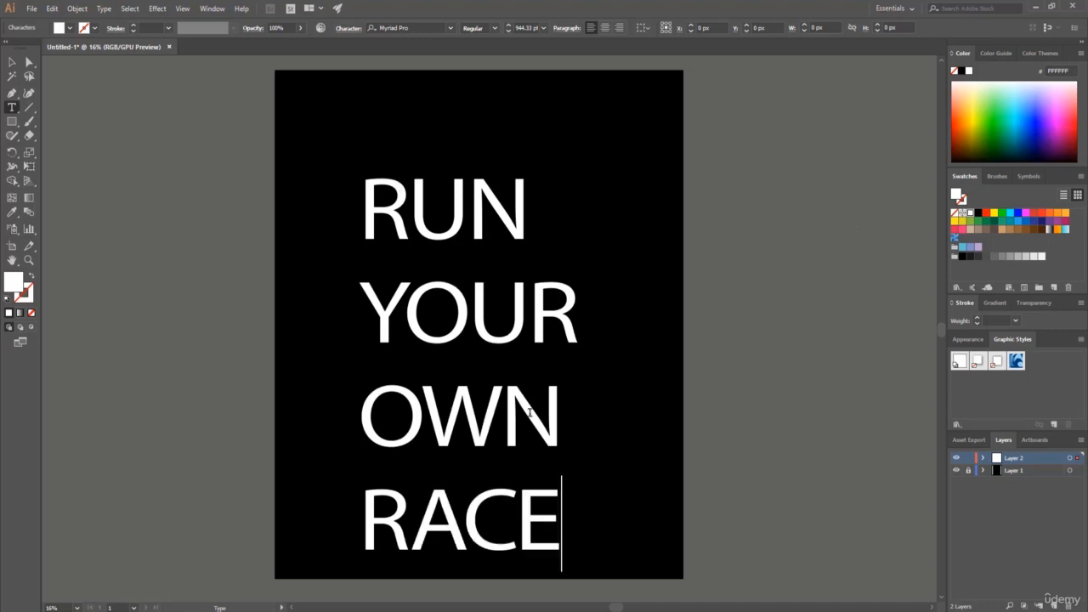
Set all four text lines in BigNoodleTitling and move the text block up toward the artboard's horizontal centre.
drag(565, 539, 340, 185)
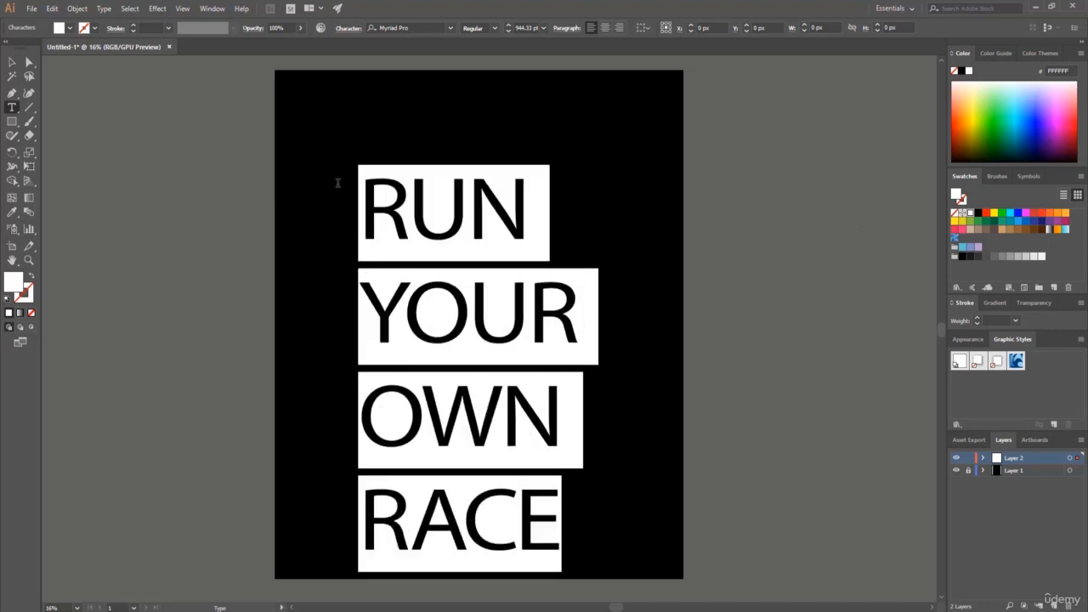
click(451, 28)
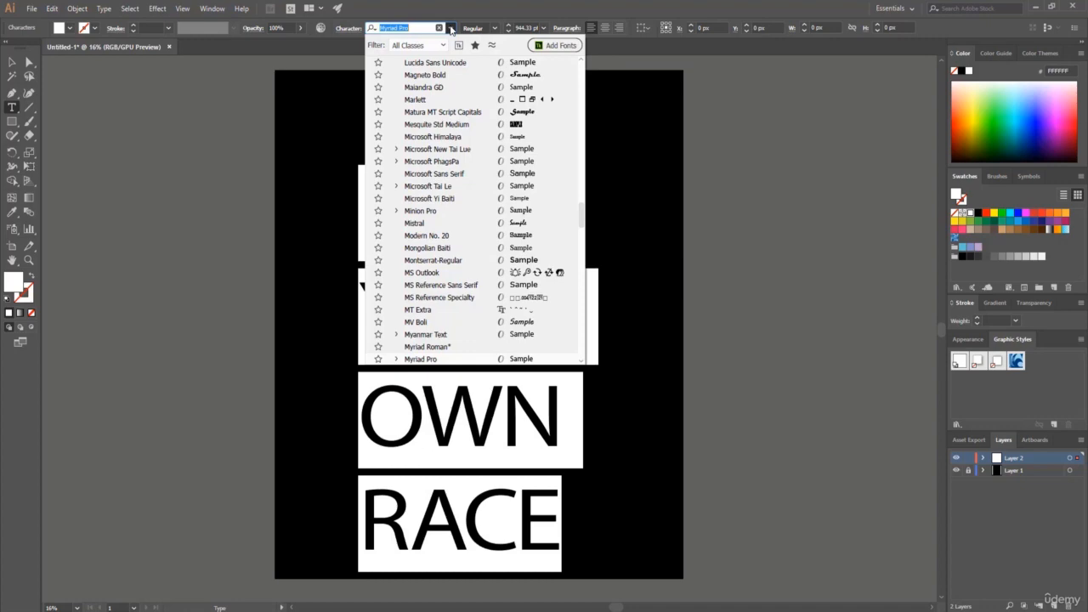
scroll(579, 192, up, 5)
scroll(578, 189, up, 15)
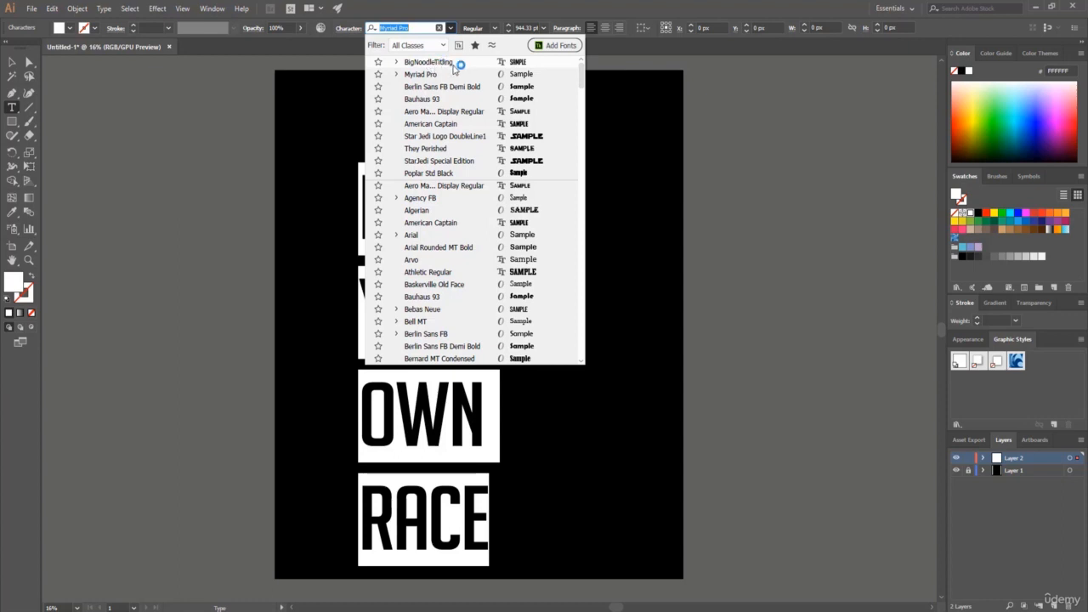
click(456, 65)
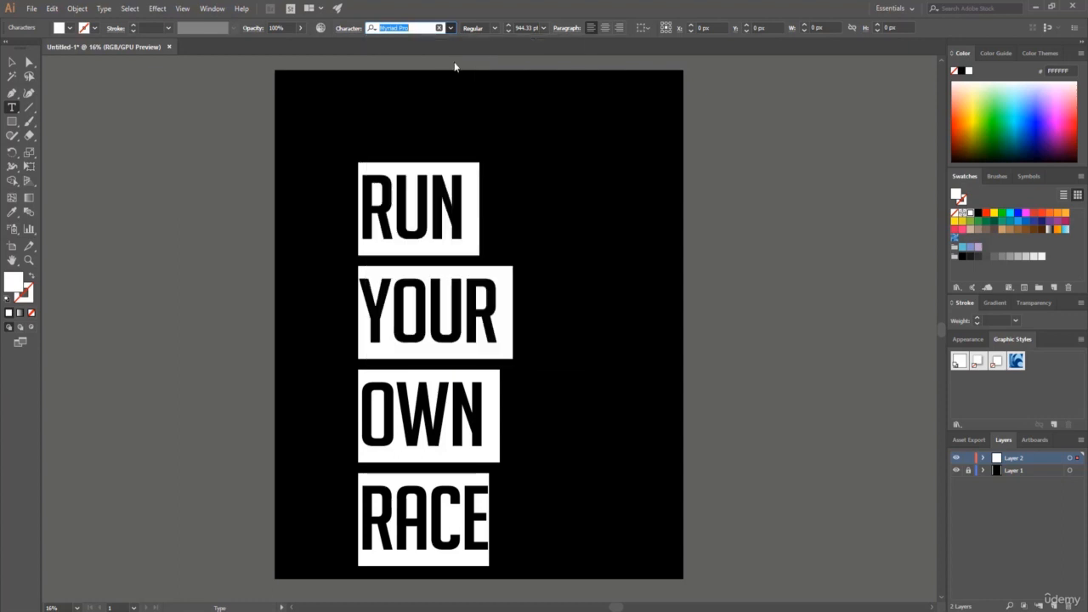
click(12, 63)
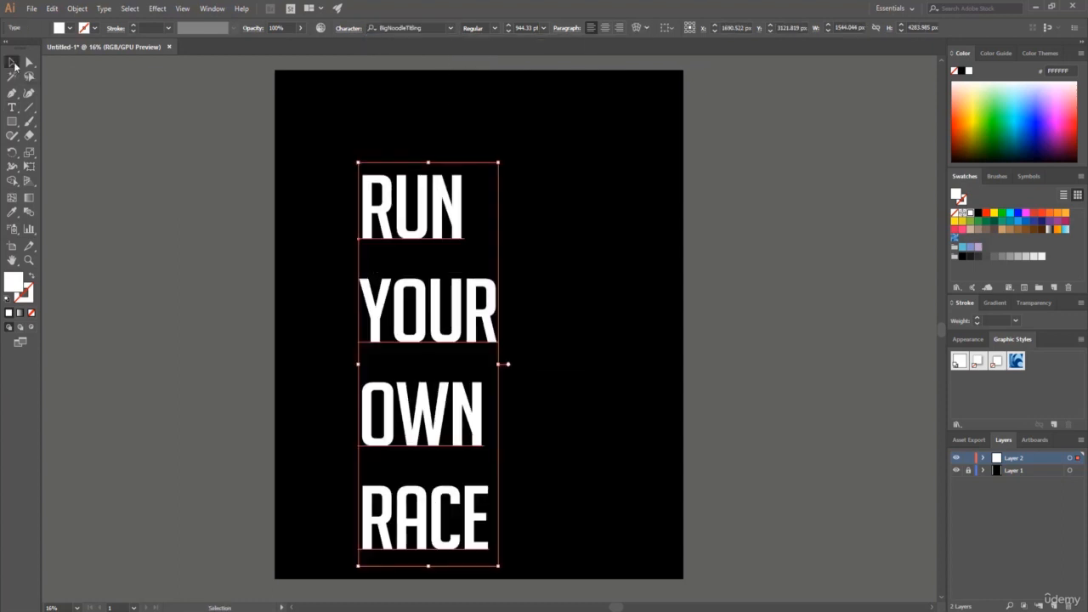
drag(430, 227, 457, 167)
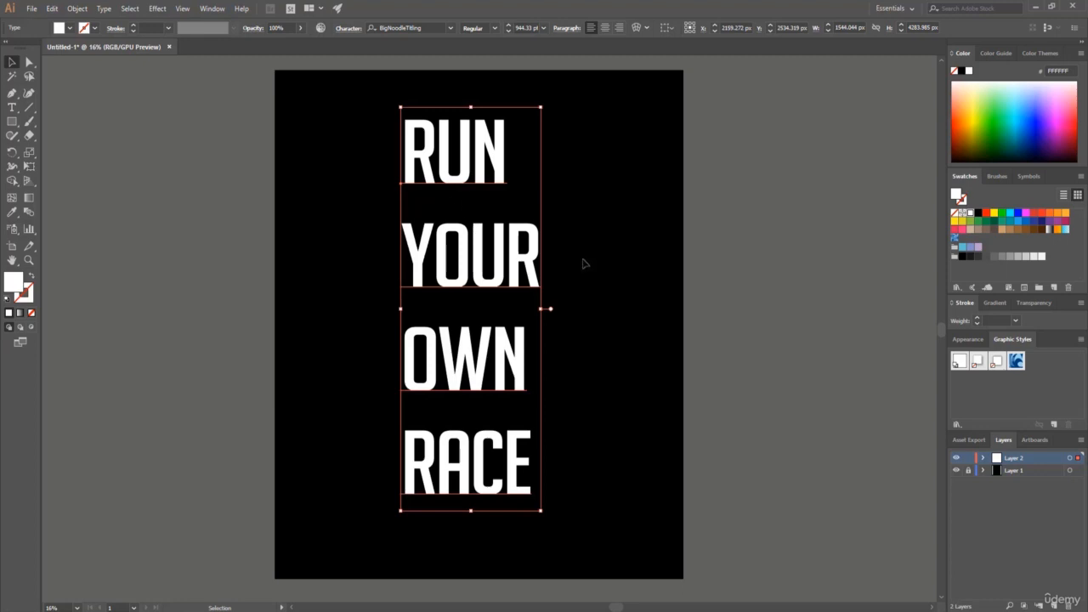
Show the Character panel beside the artboard and set the text's leading to 850 pt.
click(212, 9)
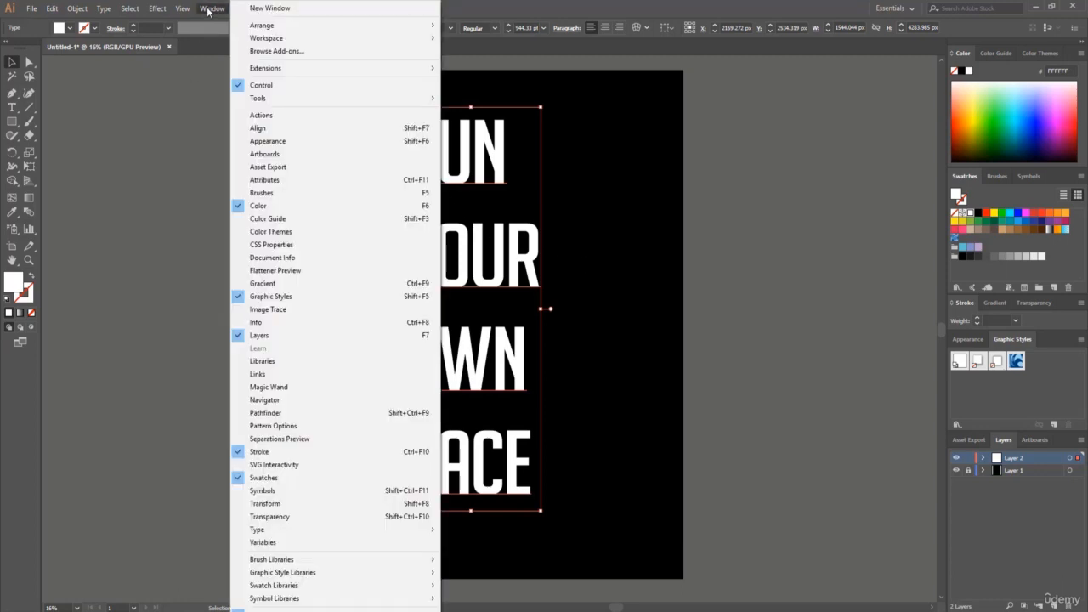
click(331, 529)
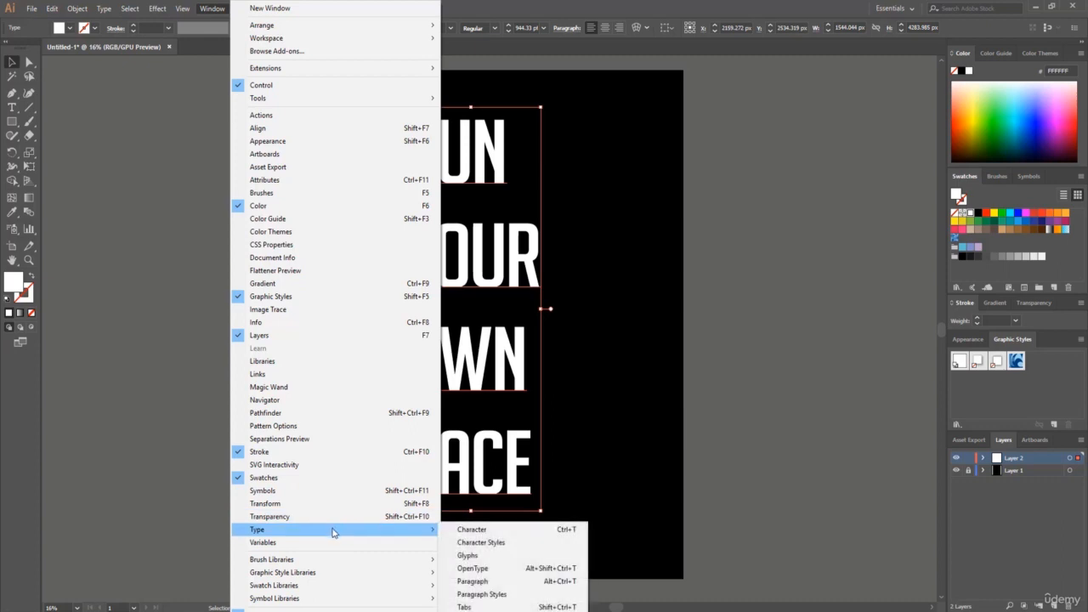
click(479, 530)
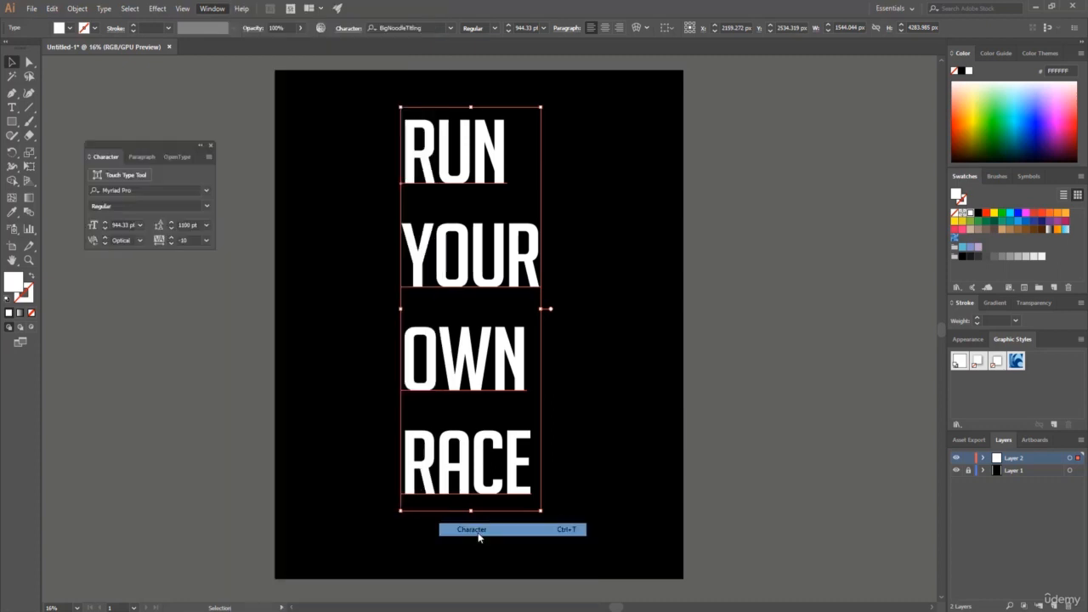
drag(126, 146, 808, 173)
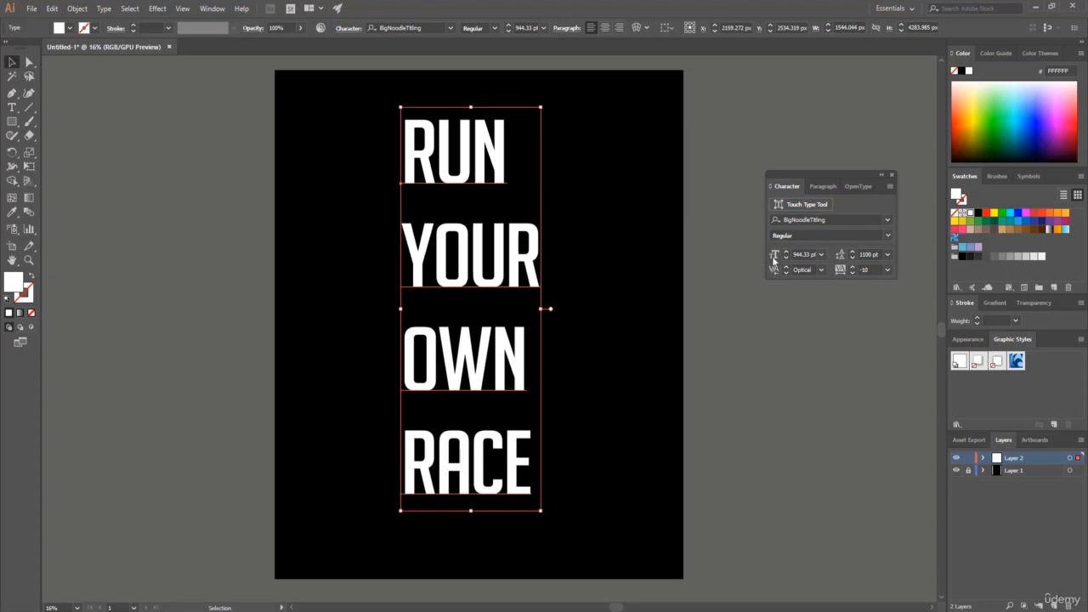
click(876, 254)
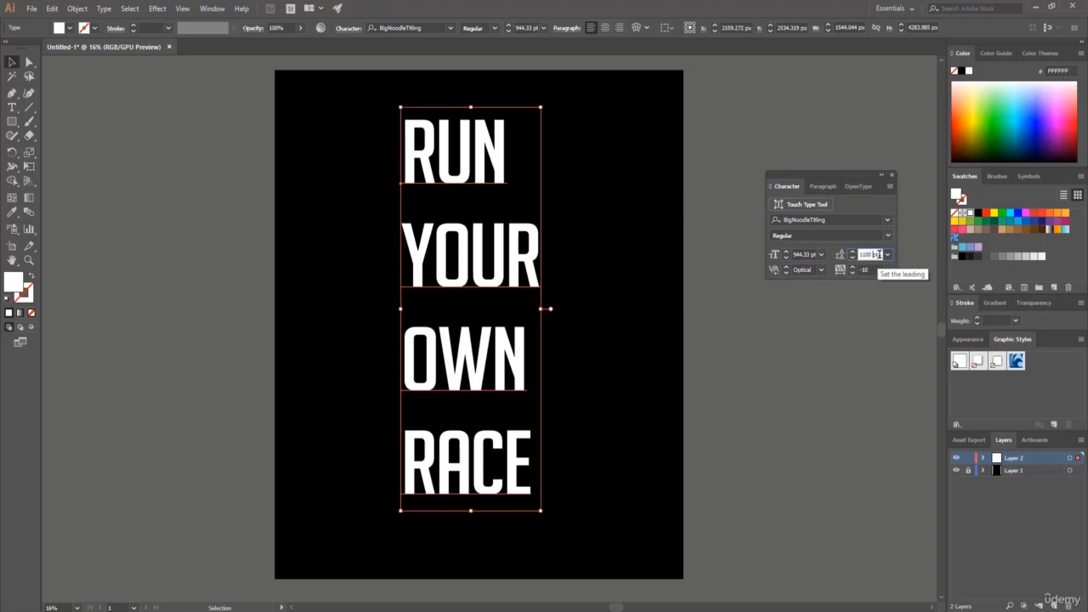
double_click(876, 254)
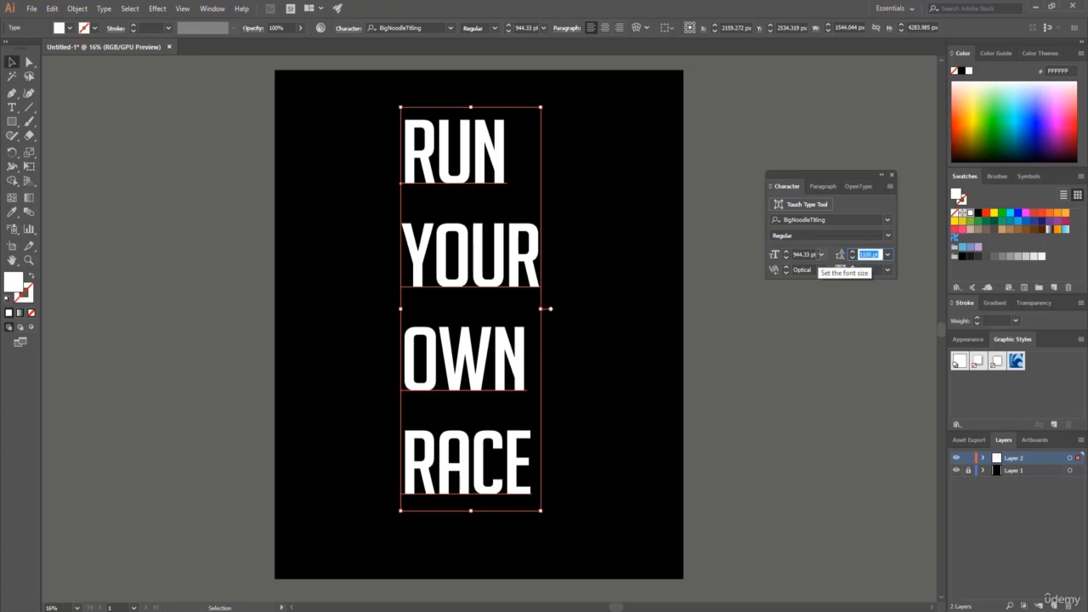
key(BackSpace)
key(Return)
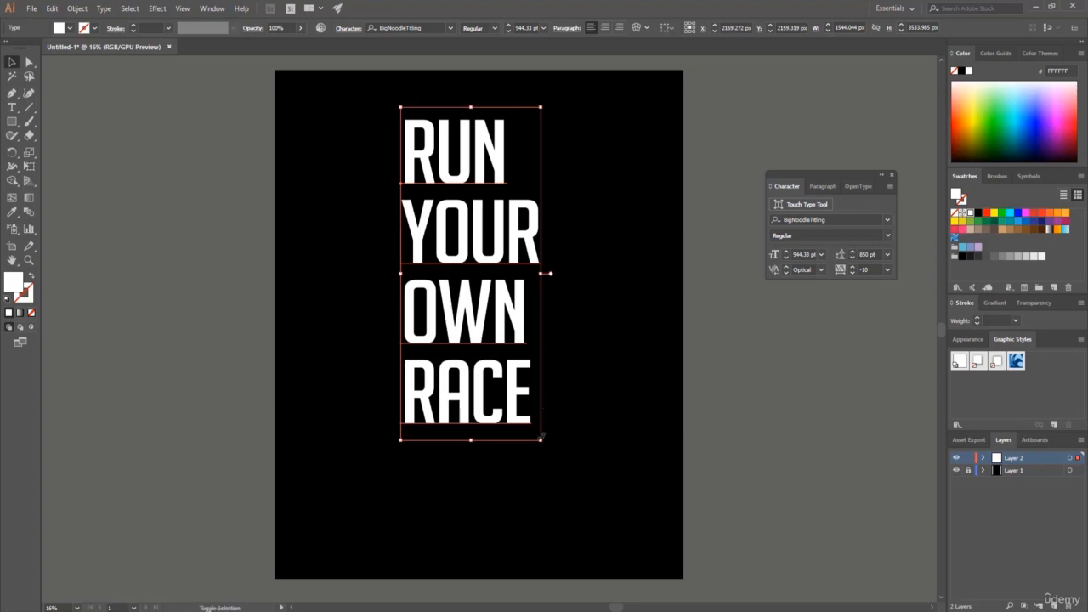
Enlarge the text block to about 2344 px wide and 4780 px high, positioned centrally on the artboard.
drag(541, 437, 686, 557)
click(10, 64)
mouse_move(504, 183)
mouse_down()
mouse_move(491, 172)
mouse_move(493, 182)
mouse_up()
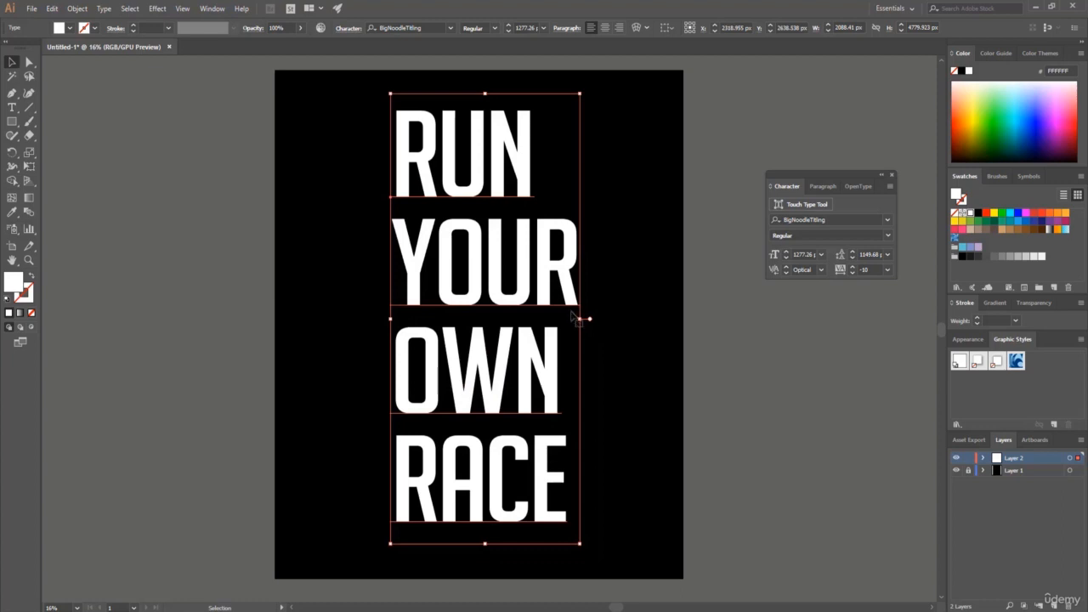
drag(572, 313, 605, 317)
drag(505, 250, 497, 250)
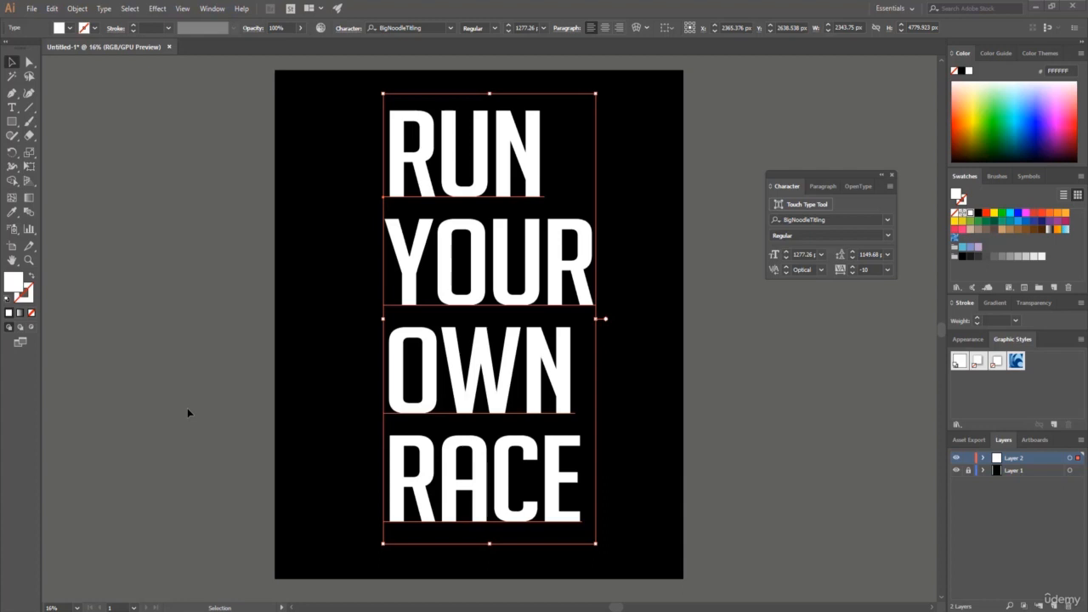
click(111, 414)
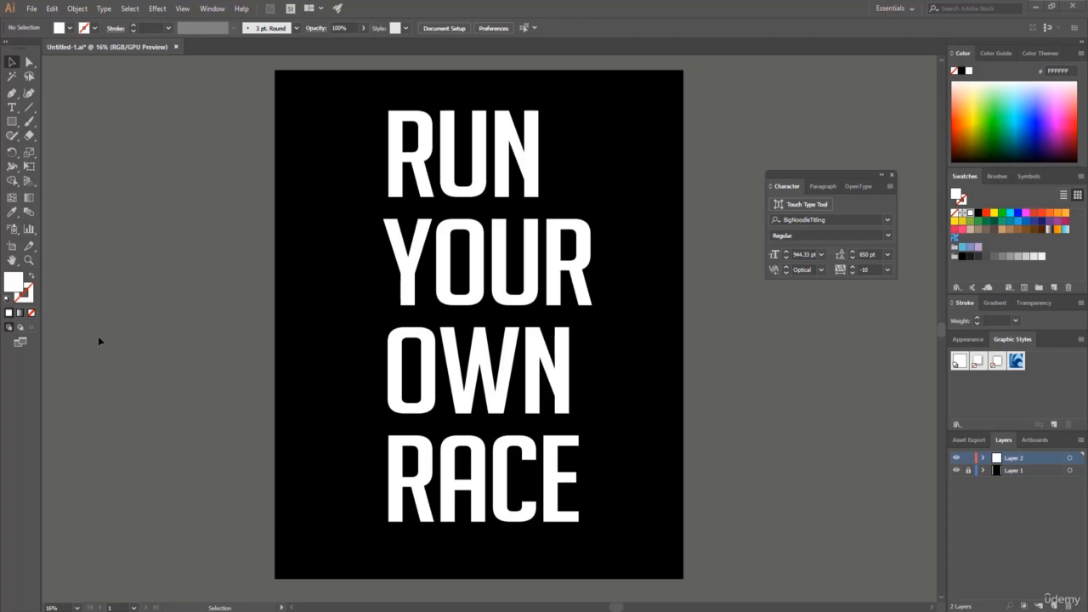
Create a new 5400 x 5400 px RGB document.
click(32, 8)
click(32, 9)
click(32, 9)
click(47, 23)
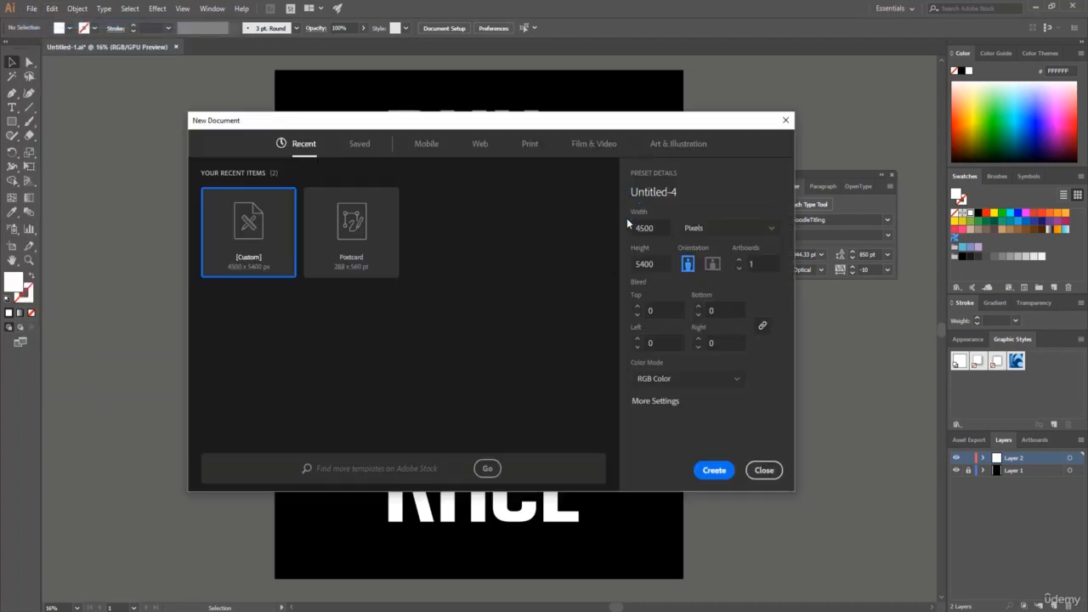
click(644, 228)
text(5400)
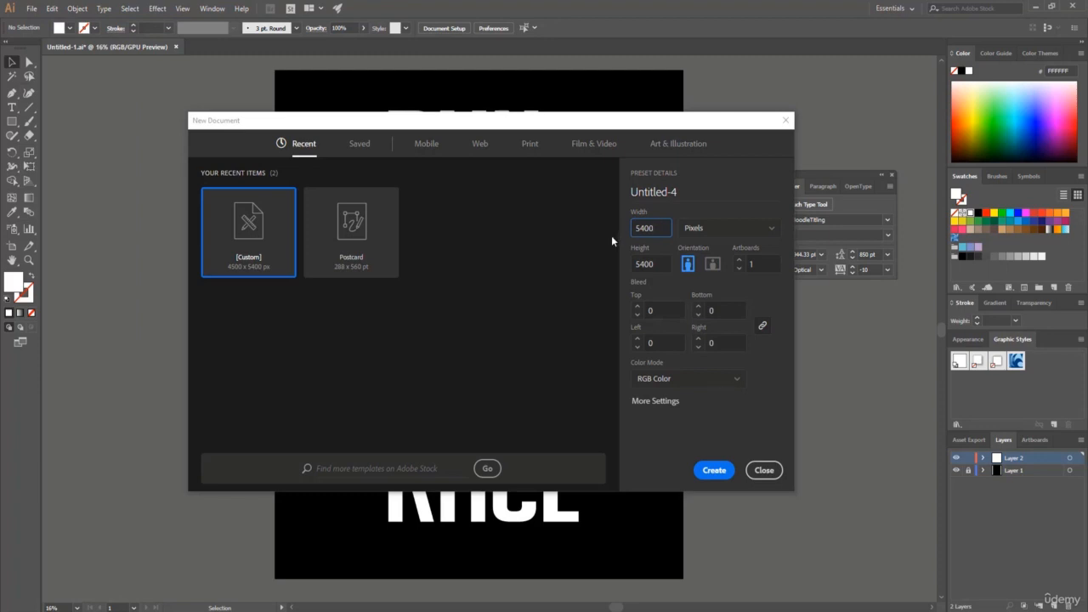
click(715, 473)
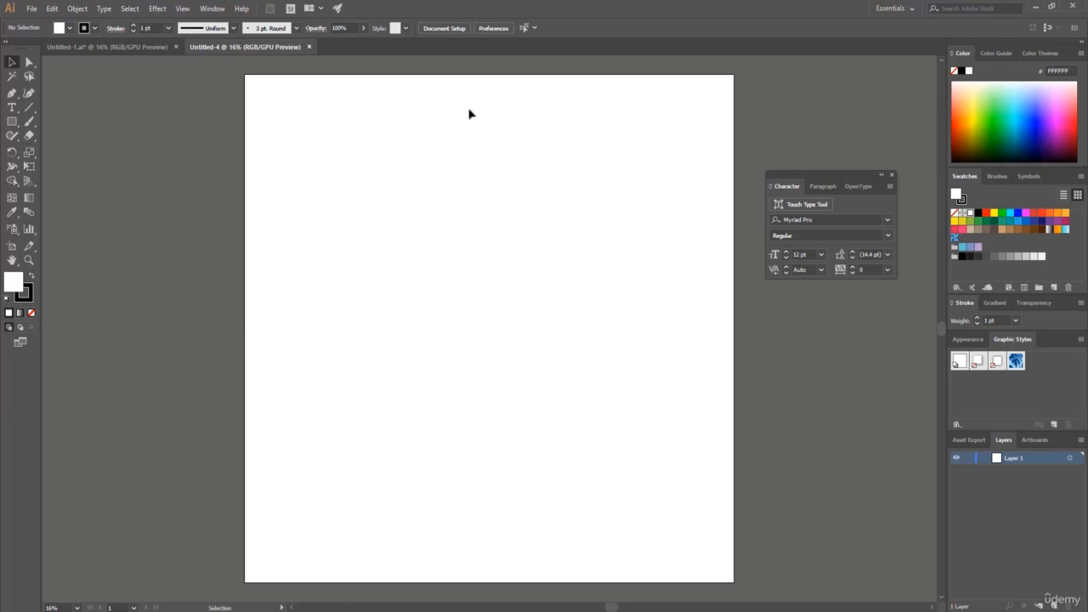
Draw a straight diagonal line with the Pen tool in the artboard's upper-left area, spanning about 1512 px across and 2340 px high.
click(12, 93)
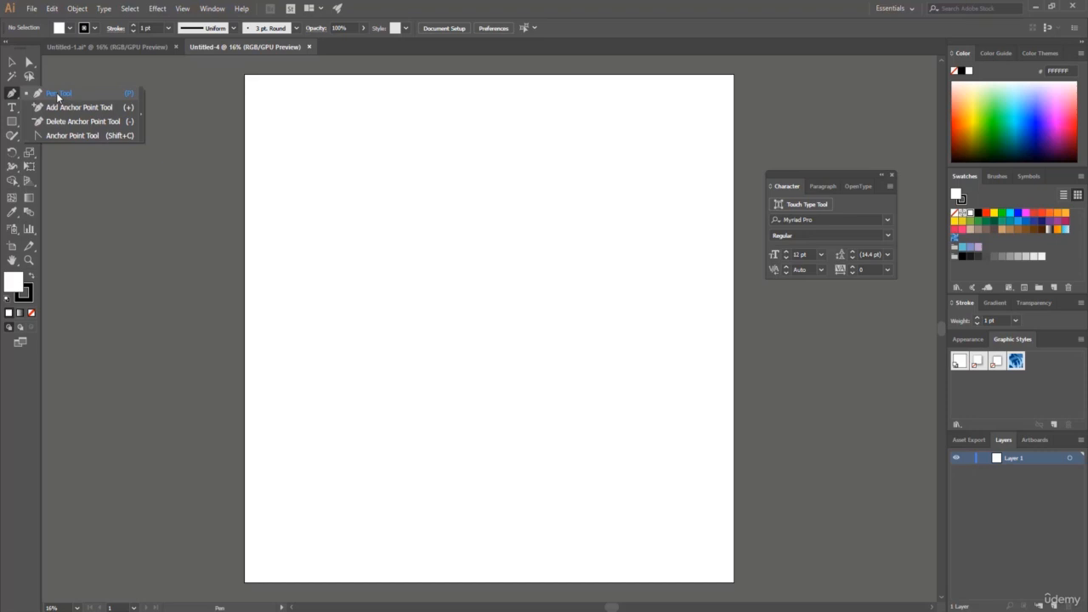
click(57, 95)
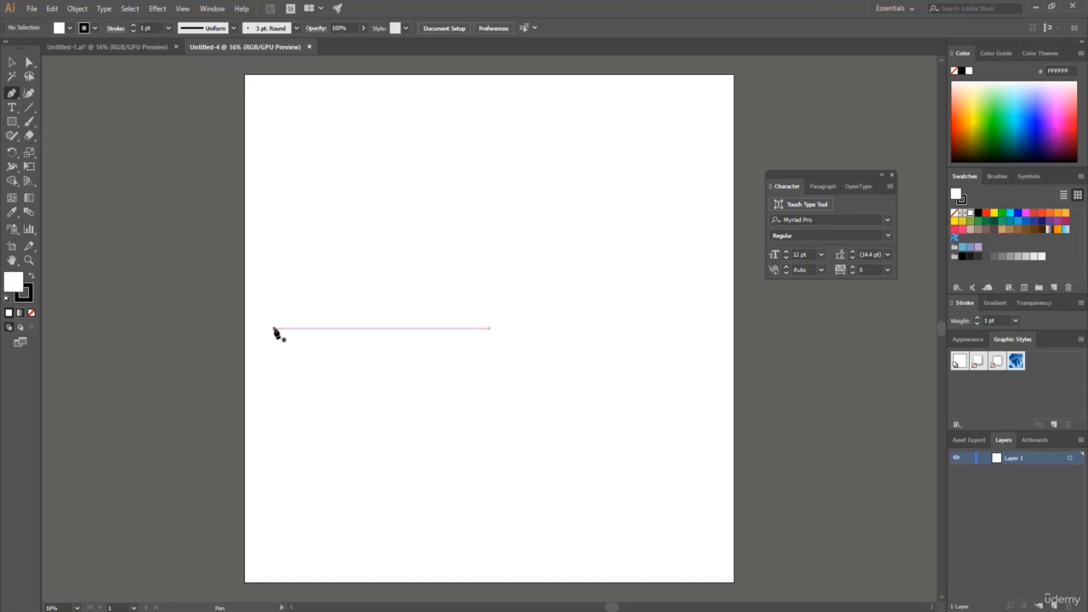
click(274, 328)
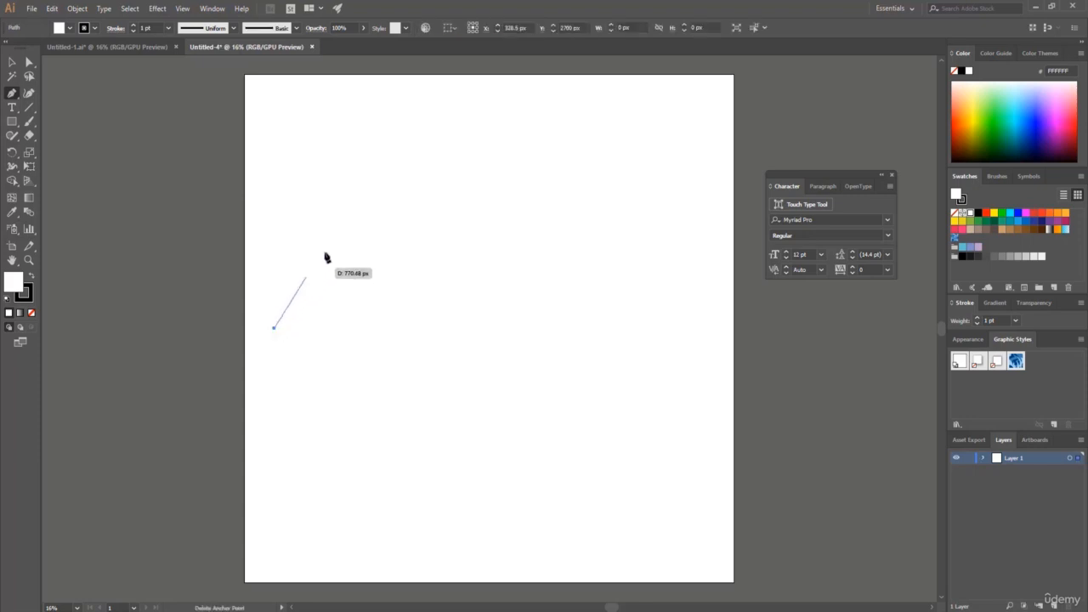
click(411, 109)
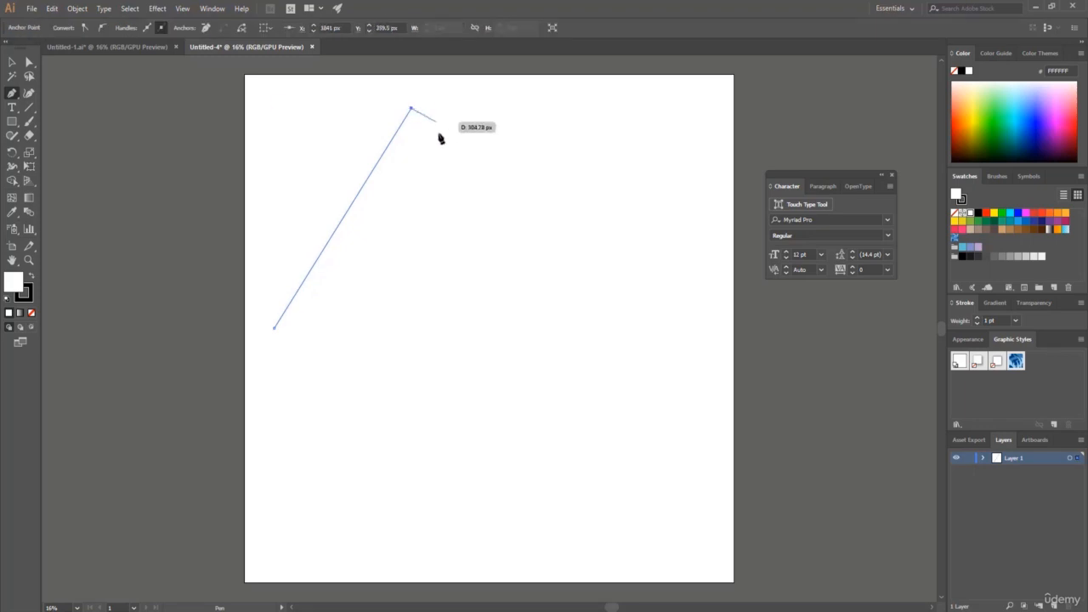
click(12, 64)
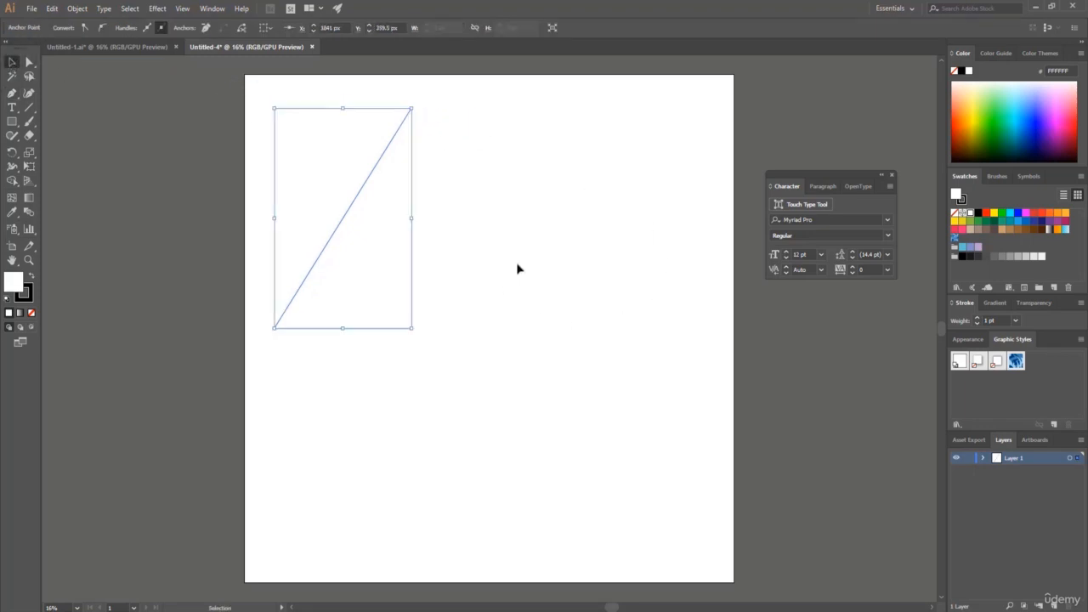
Give the diagonal line a magenta (FF00FF) stroke with a weight of 15 pt.
click(962, 201)
click(1026, 214)
click(1003, 320)
click(1003, 321)
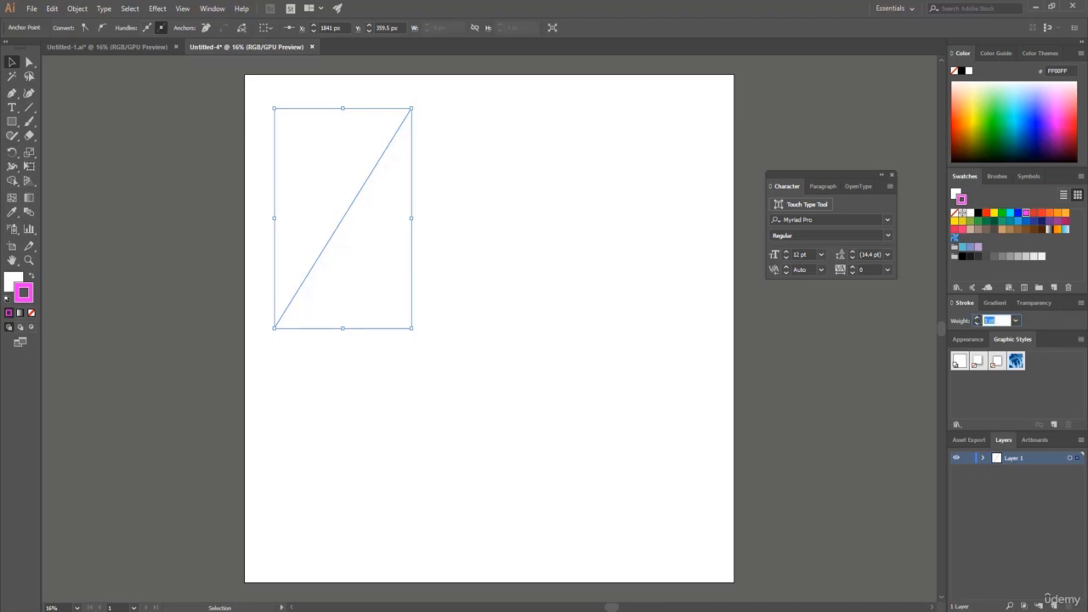
text(15)
key(Return)
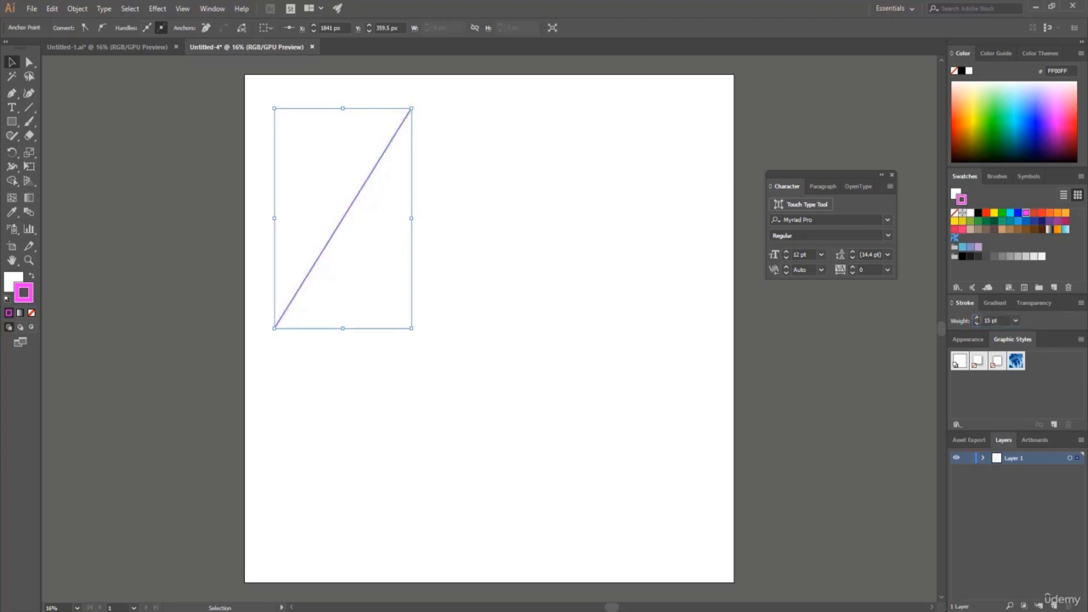
click(444, 244)
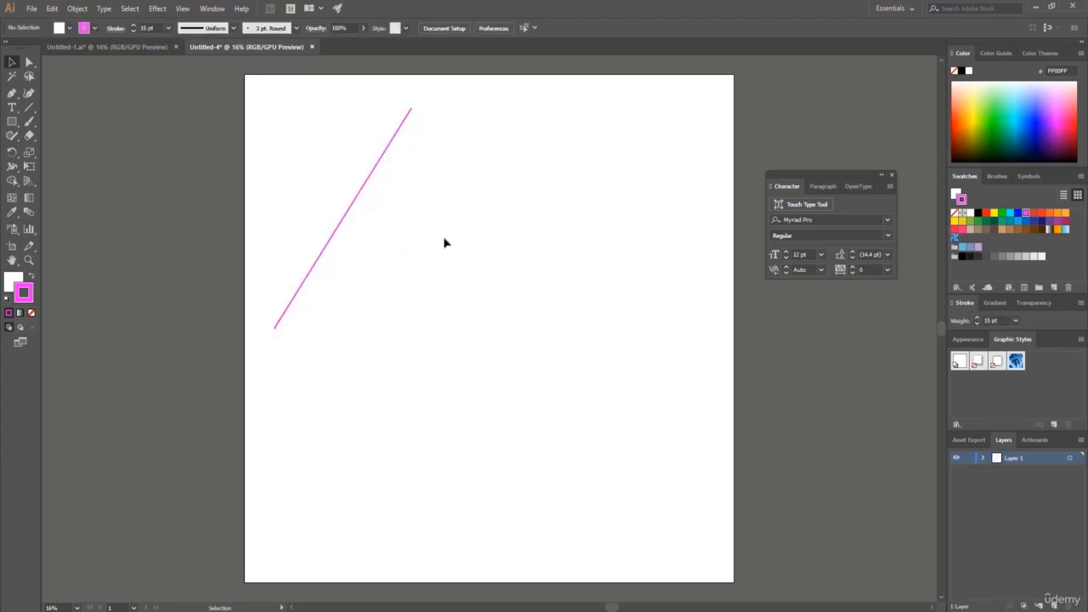
Place a copy of the magenta line about 2036 px to its right at the same height.
click(347, 216)
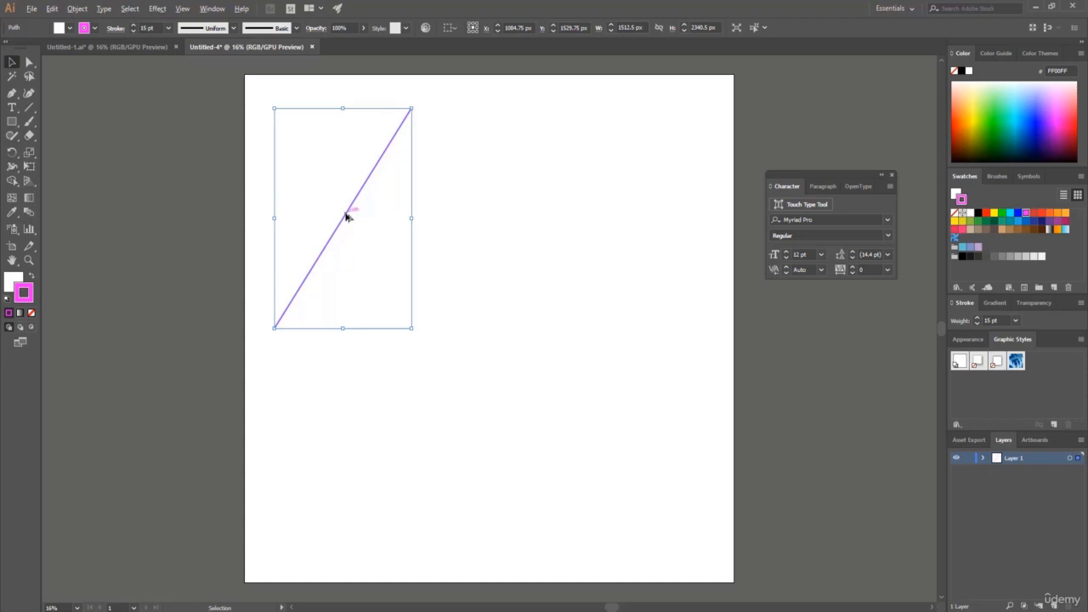
drag(347, 217, 533, 218)
Blend the two diagonal magenta lines together with the Blend tool, joining them at their lower endpoints.
click(262, 129)
drag(262, 128, 608, 379)
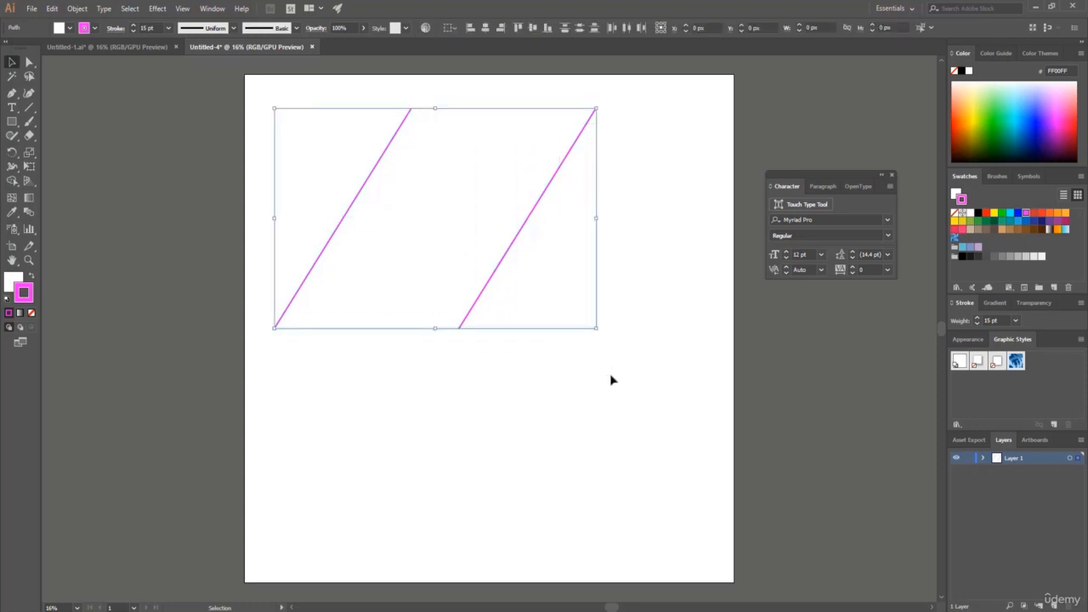
click(29, 215)
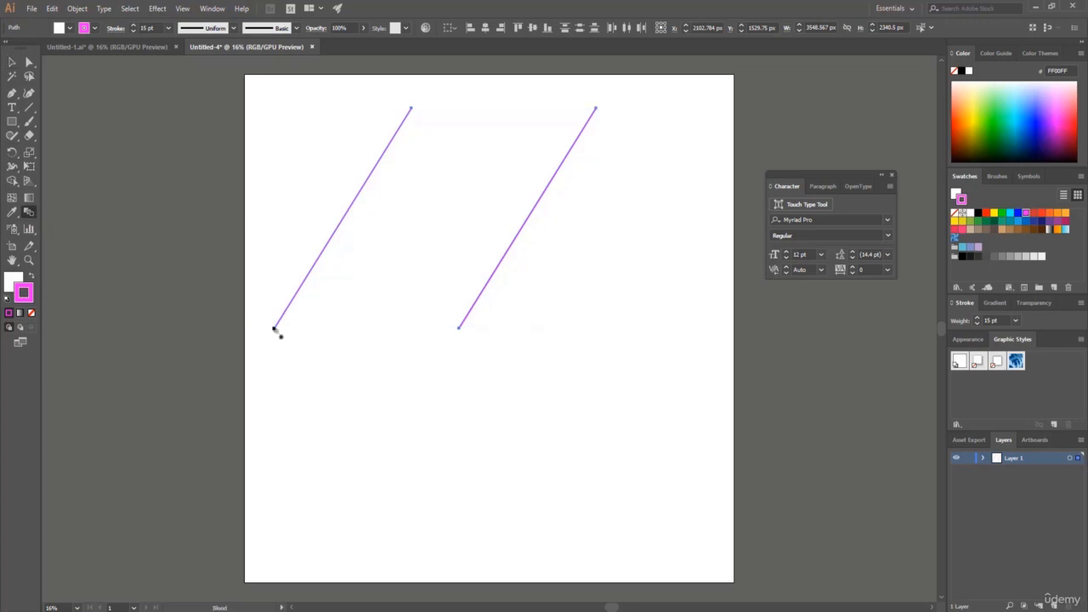
click(274, 329)
click(459, 330)
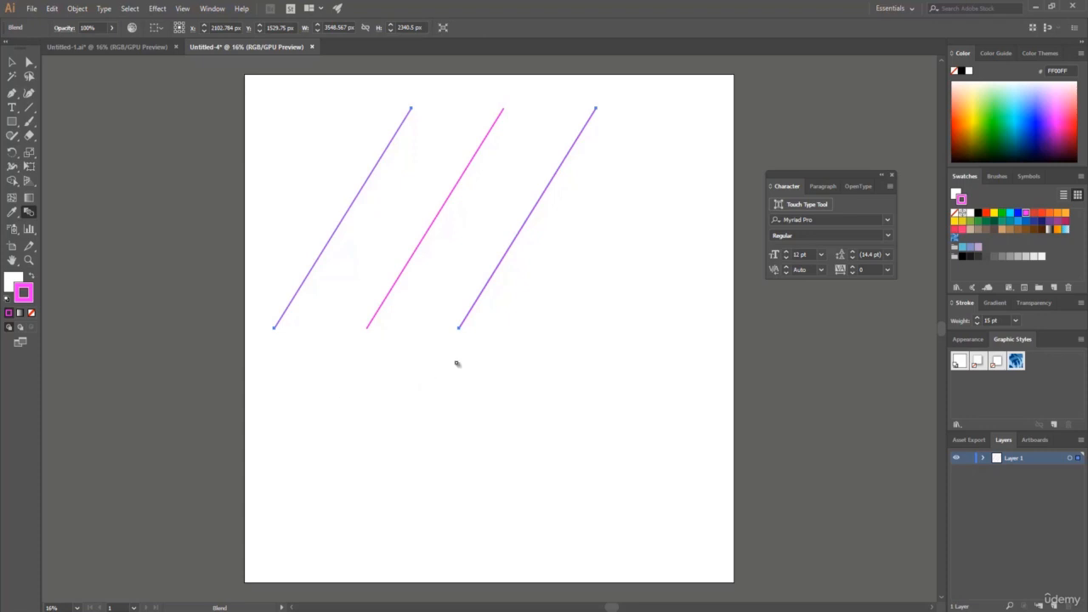
Set the blend spacing to Specified Steps with 50 steps and preview it.
double_click(28, 213)
drag(564, 259, 667, 262)
click(671, 280)
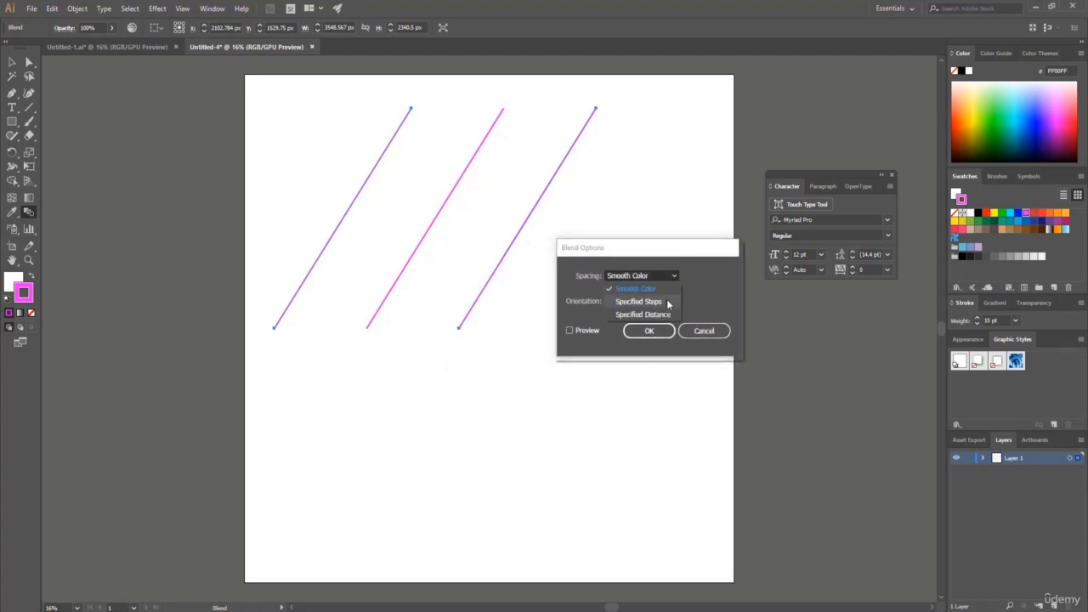
click(667, 302)
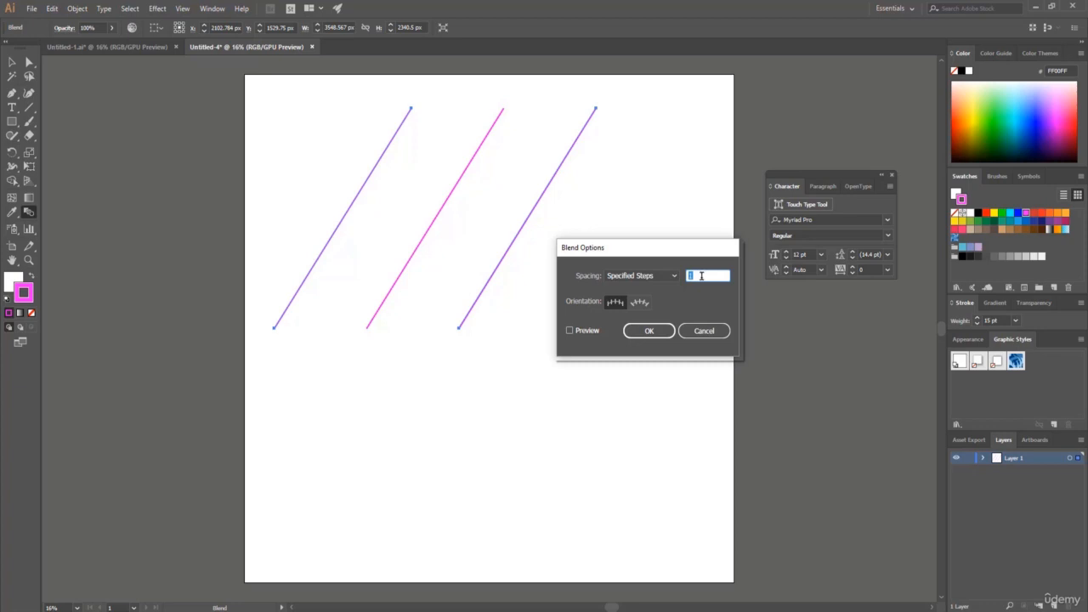
text(50)
click(569, 331)
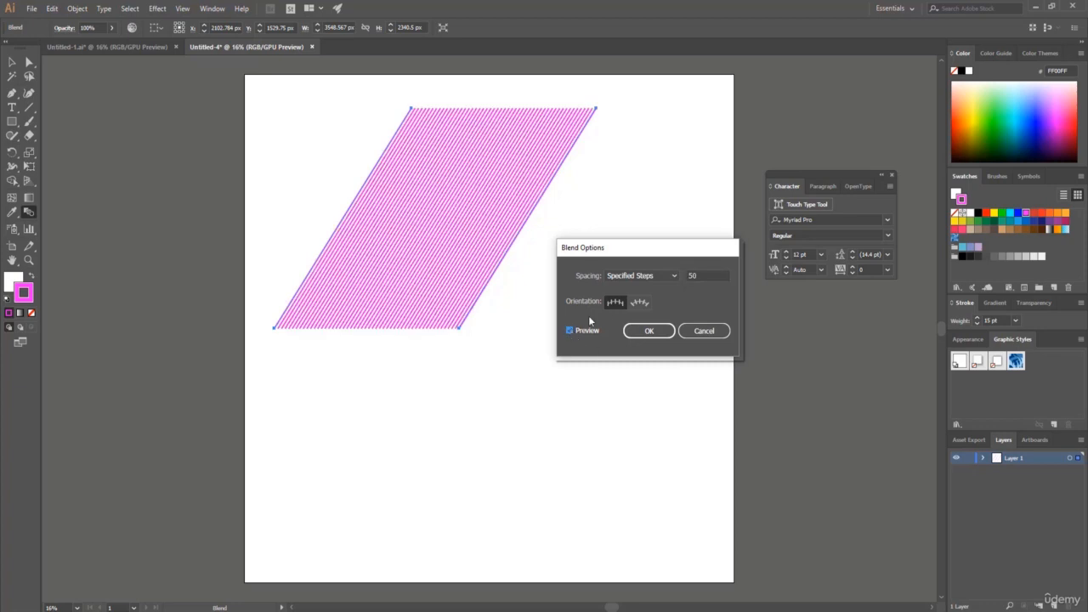
Increase the blend to 70 specified steps and apply the options.
drag(706, 276, 669, 279)
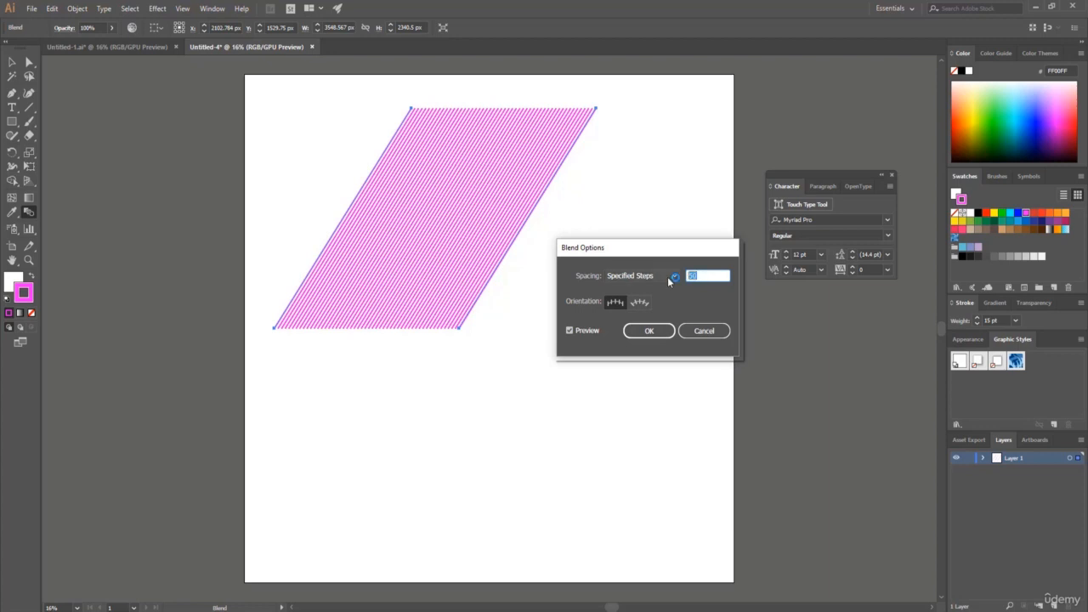
text(70)
click(570, 330)
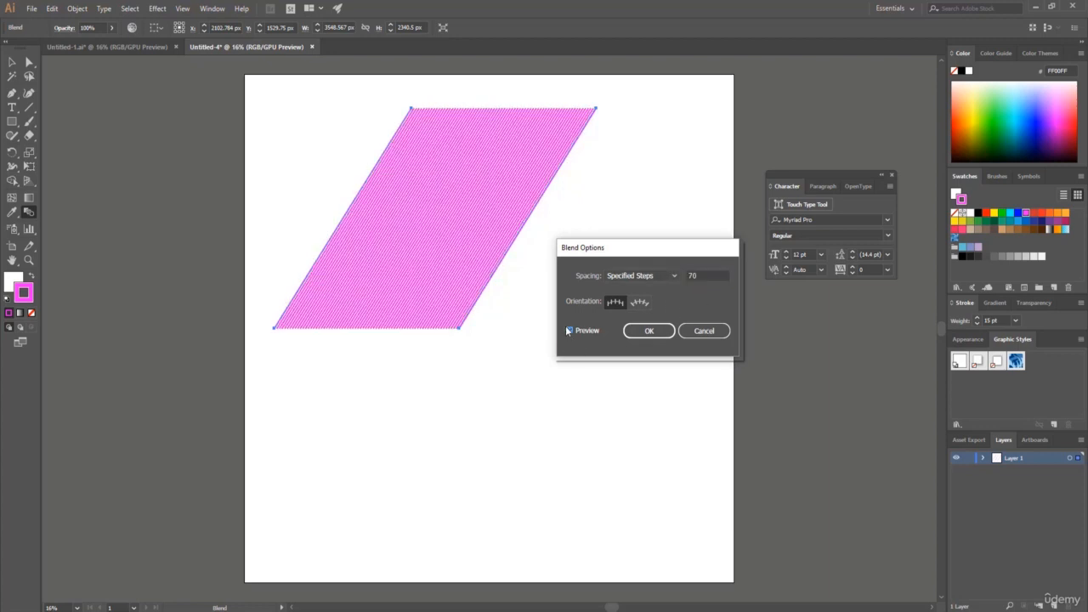
click(570, 330)
click(649, 330)
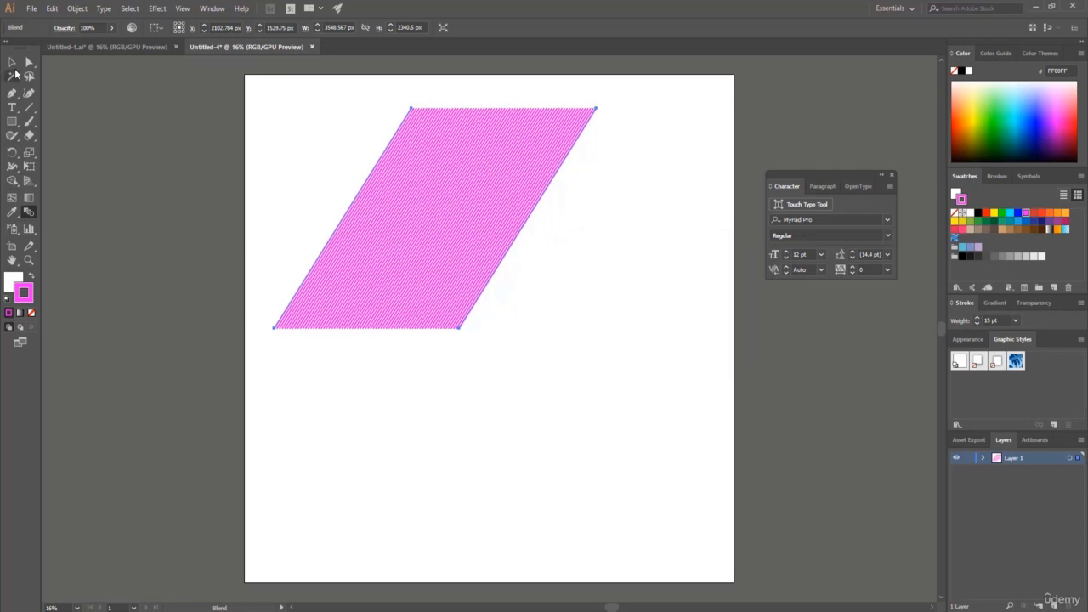
Move the blend near the artboard's upper-left corner and place copies about 2475 px below it and about 2363 px to its right.
click(12, 63)
drag(432, 181, 414, 158)
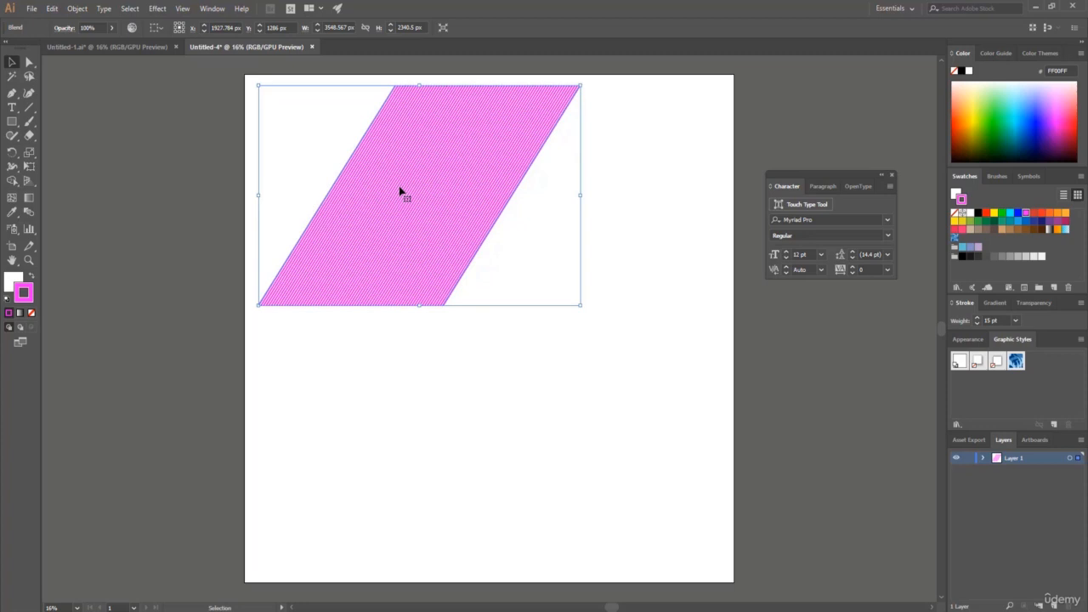
drag(409, 190, 417, 427)
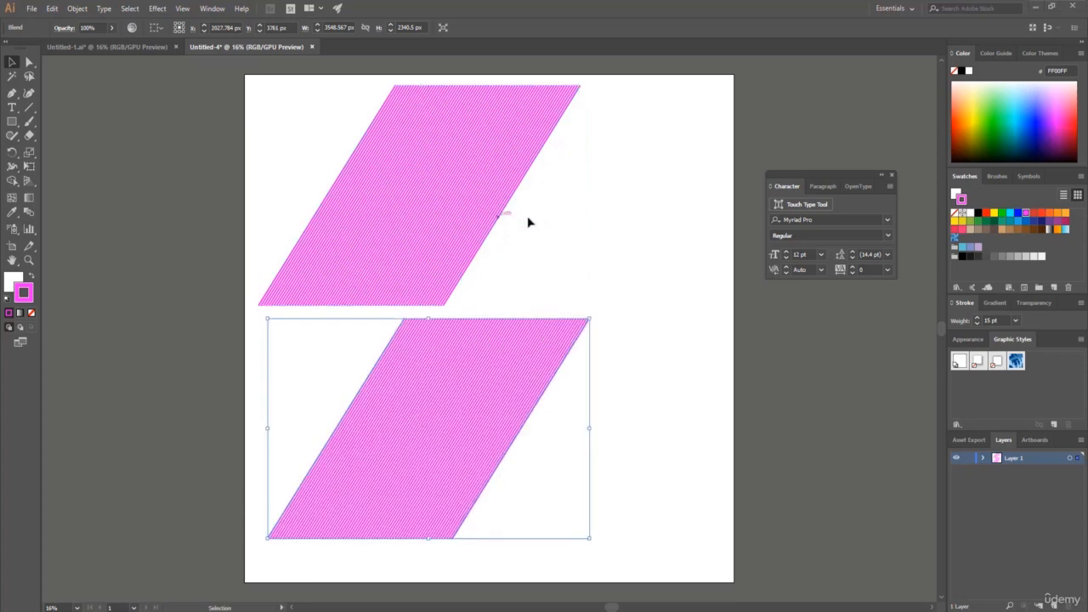
click(397, 200)
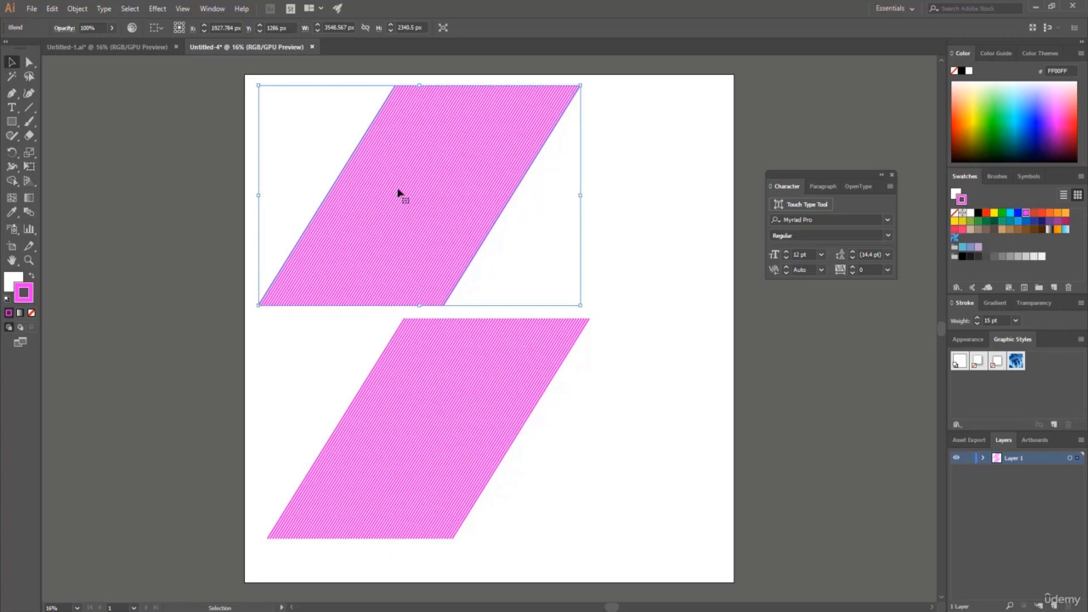
drag(398, 192, 613, 194)
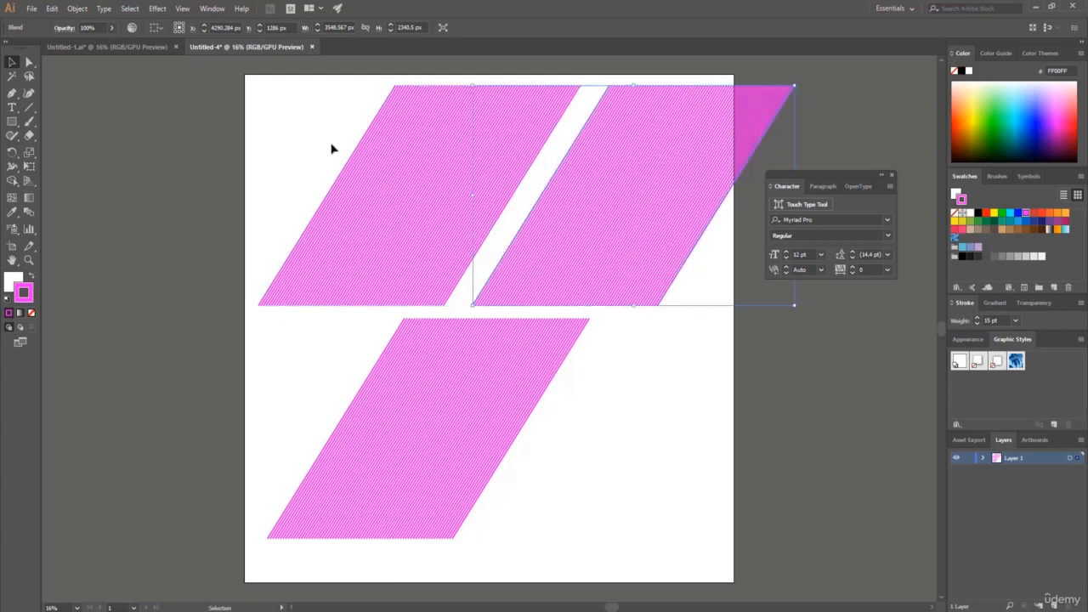
click(60, 110)
Recolor only the left edge line of the upper-left blend with a red (ED1C24) stroke using the Group Selection tool.
click(29, 63)
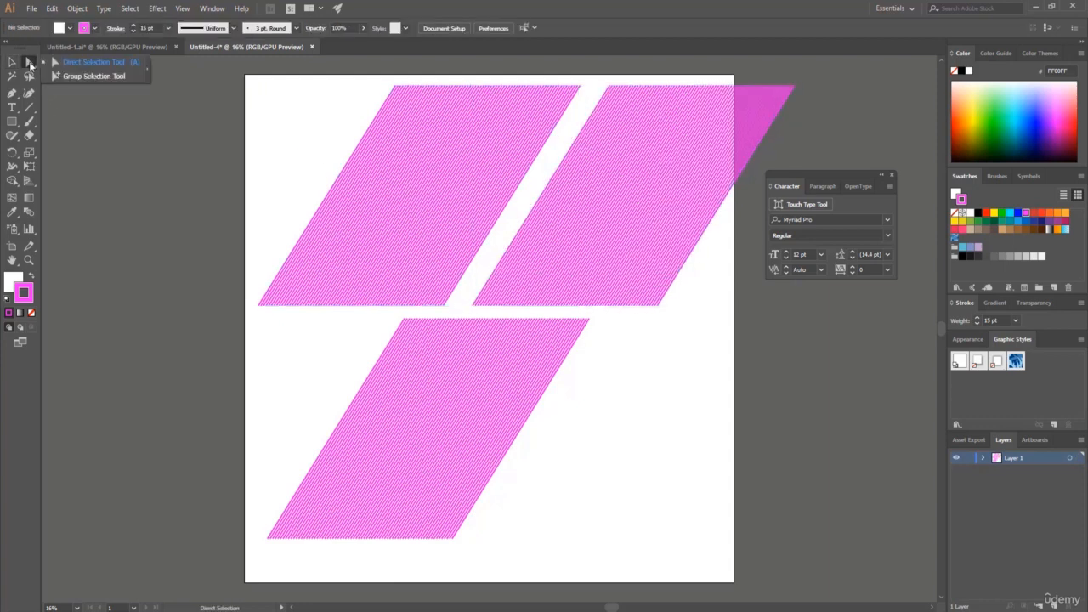
click(94, 77)
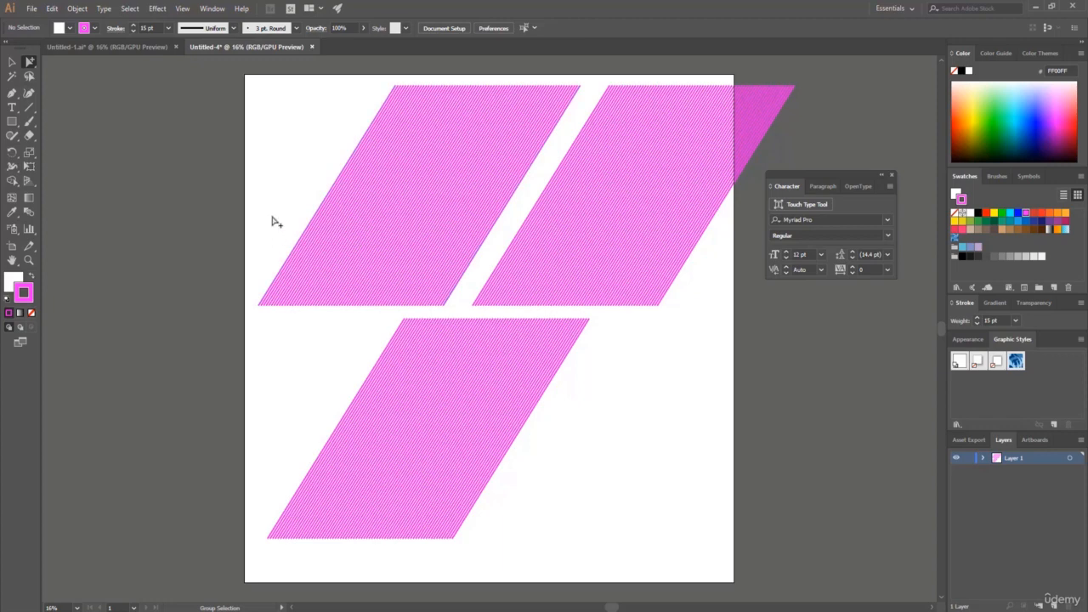
click(272, 287)
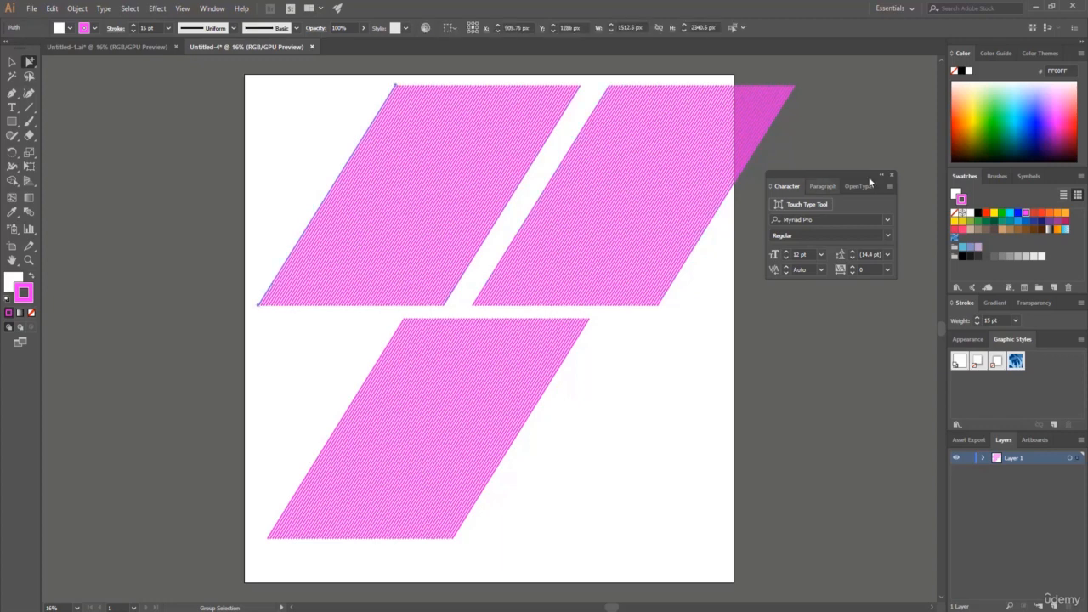
click(1040, 214)
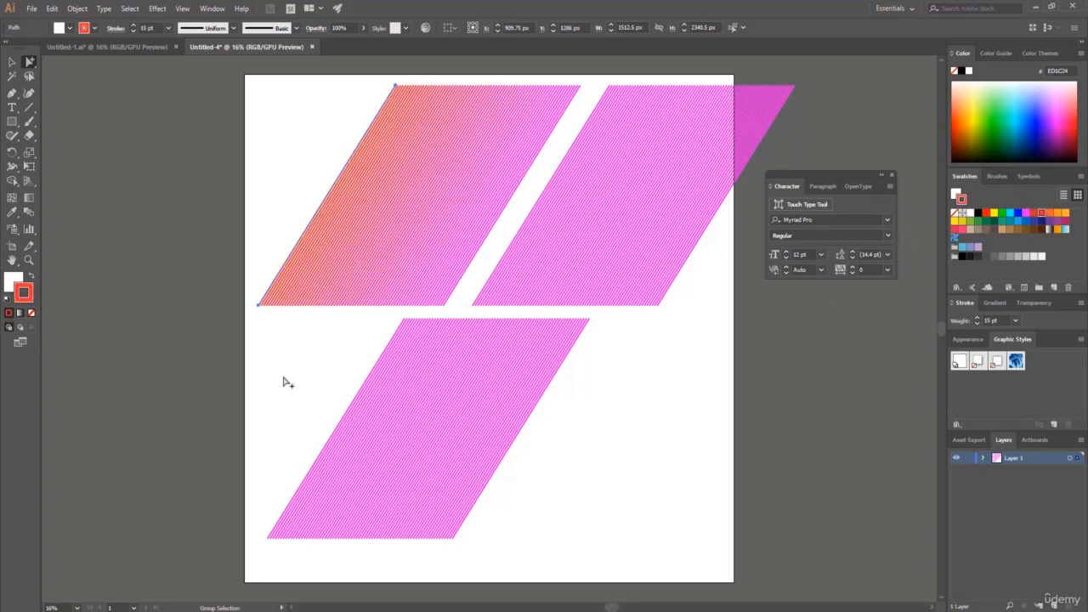
Recolor the lower blend's edge lines, giving the right one a green (39B54A) stroke and the left one RGB Yellow (FFFF00).
click(483, 494)
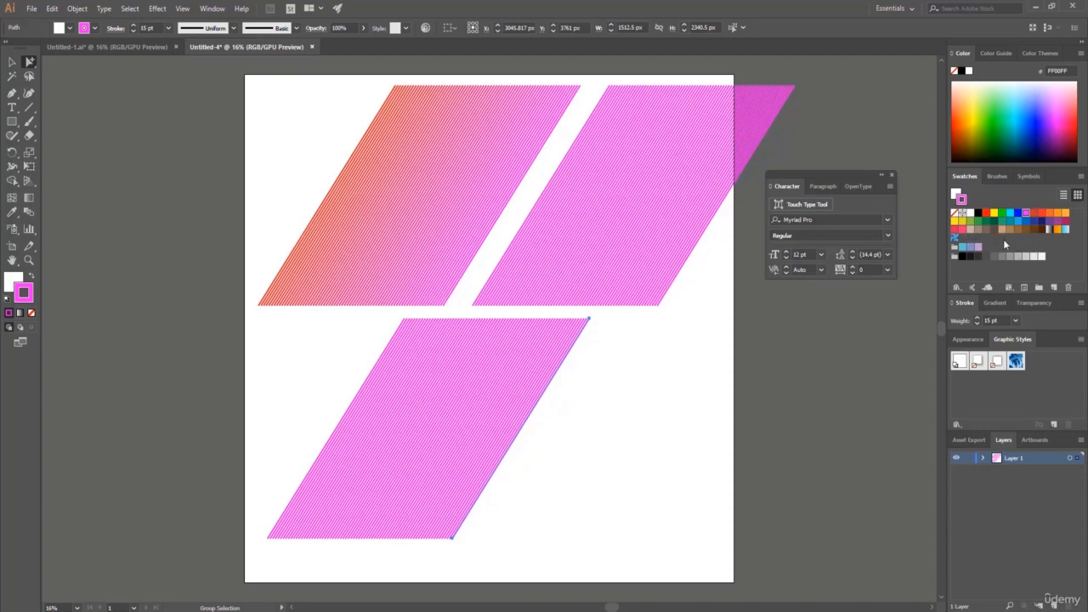
click(979, 220)
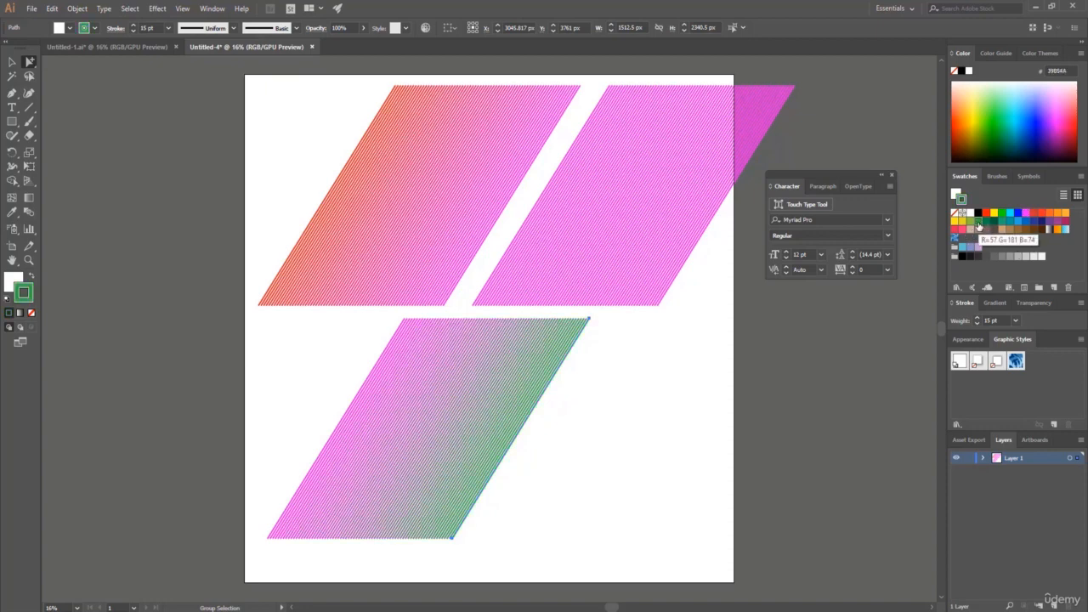
click(322, 458)
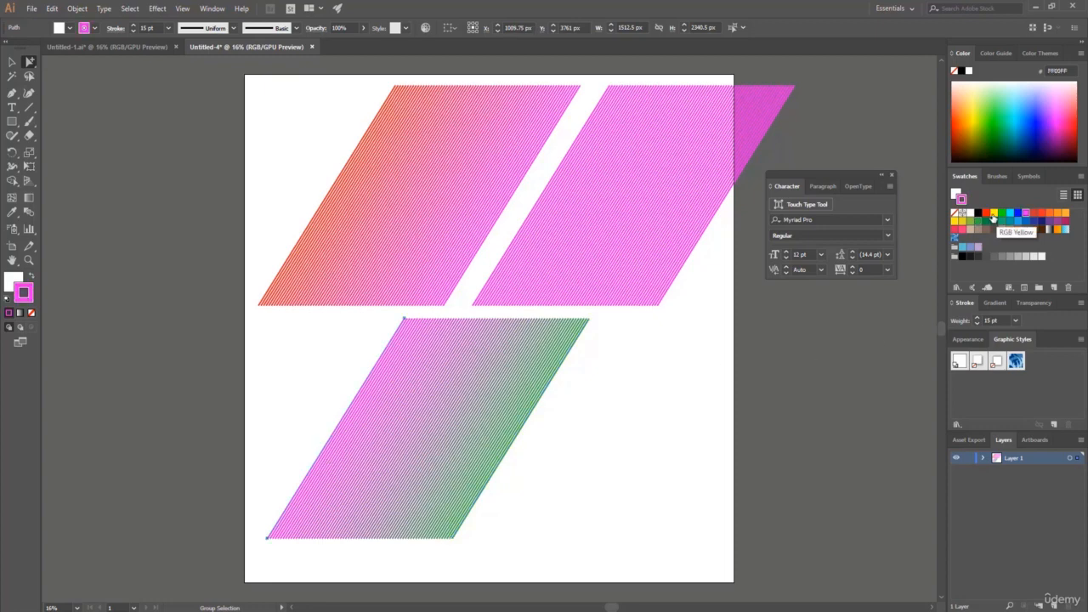
click(993, 217)
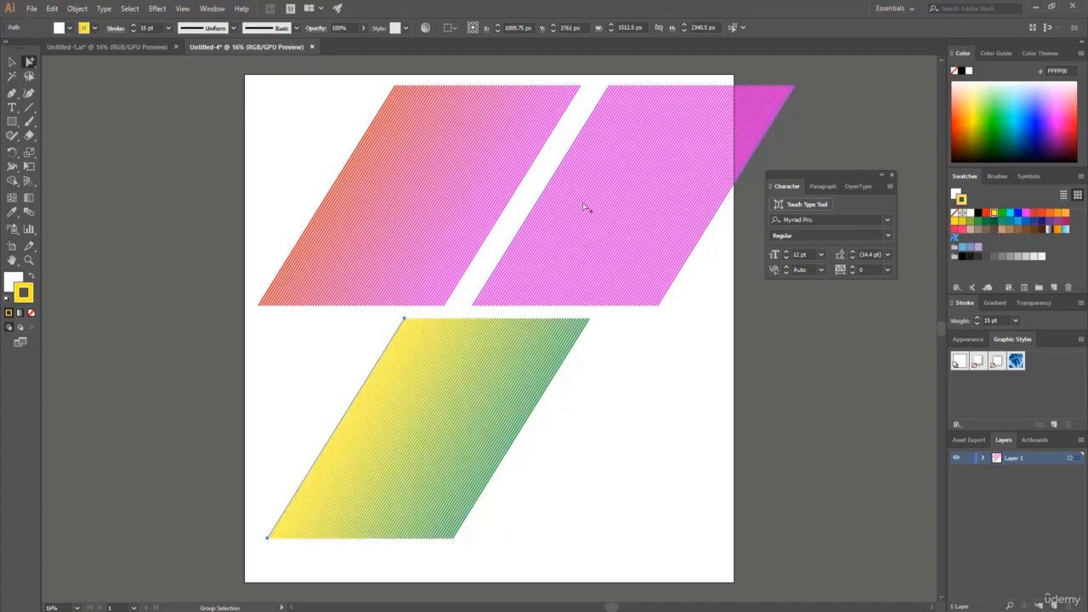
Recolor the upper-right blend's edge lines, giving the right one a dark blue (2E3192) stroke and the left one brown (603813).
click(677, 286)
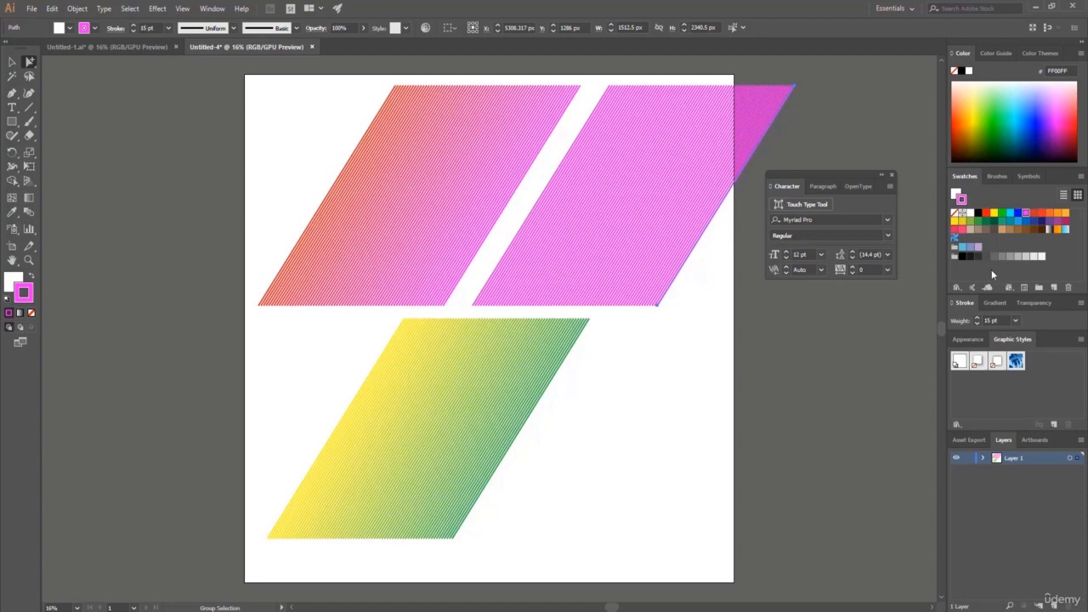
click(1034, 222)
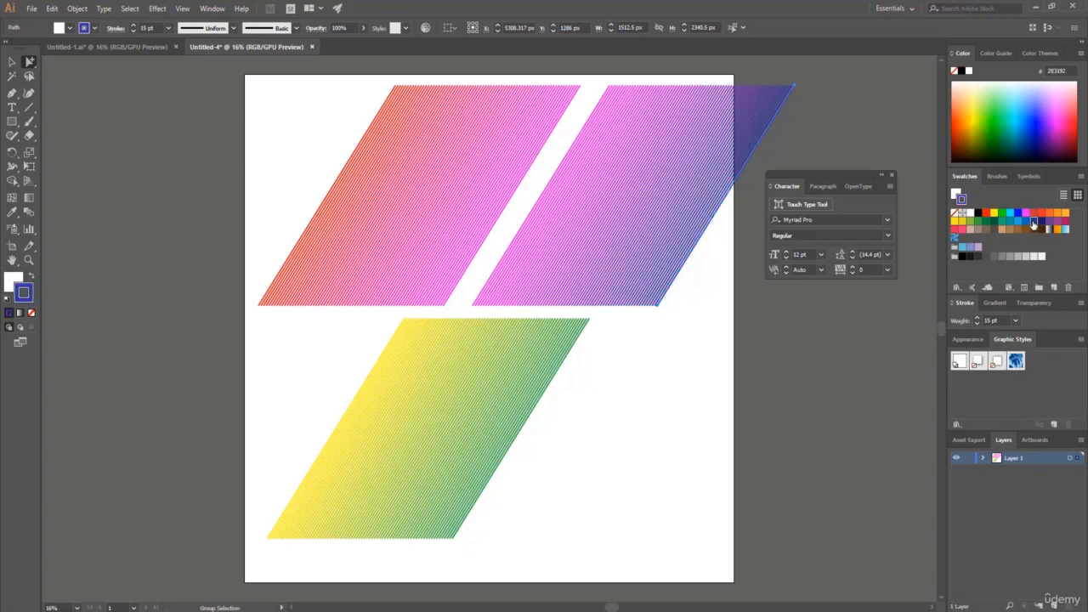
click(520, 230)
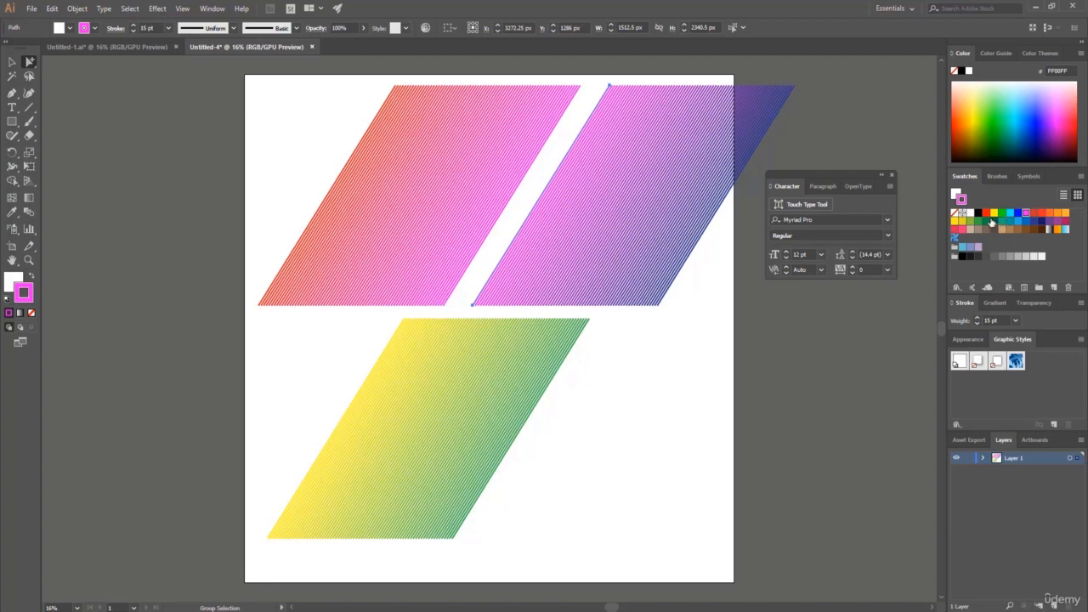
click(1034, 230)
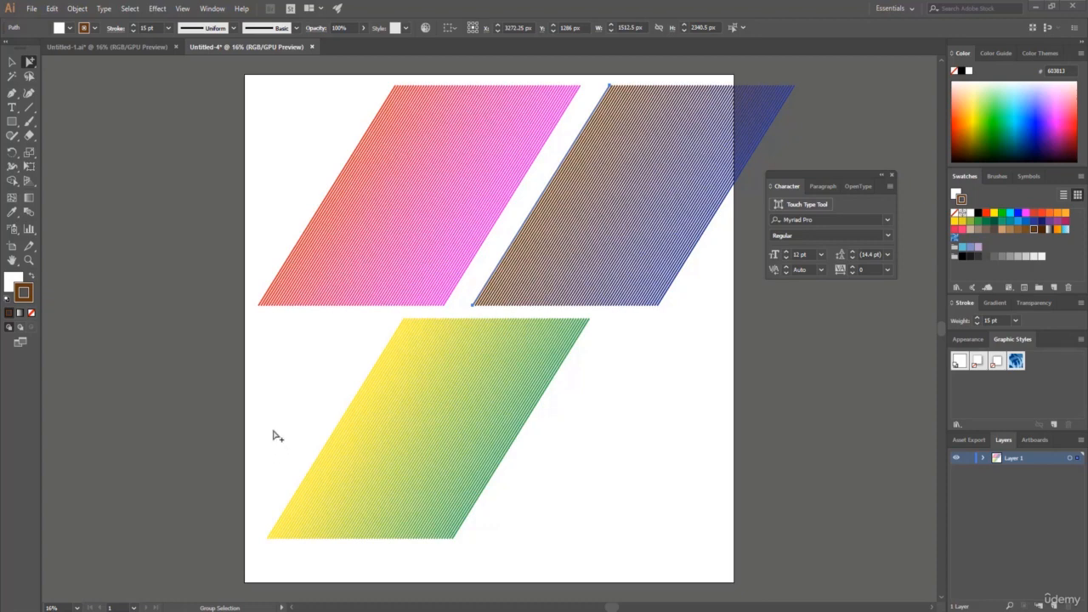
Twist the red-magenta blend into a ribbon by moving its endpoints, placing the magenta line's lower end at about X 210, Y 941 px.
click(32, 62)
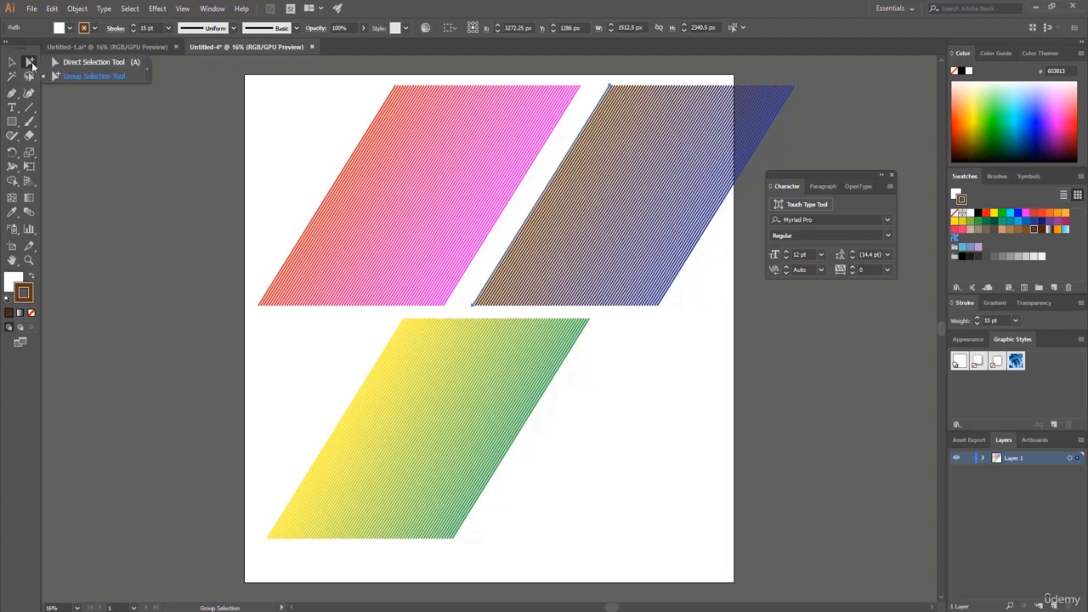
click(93, 63)
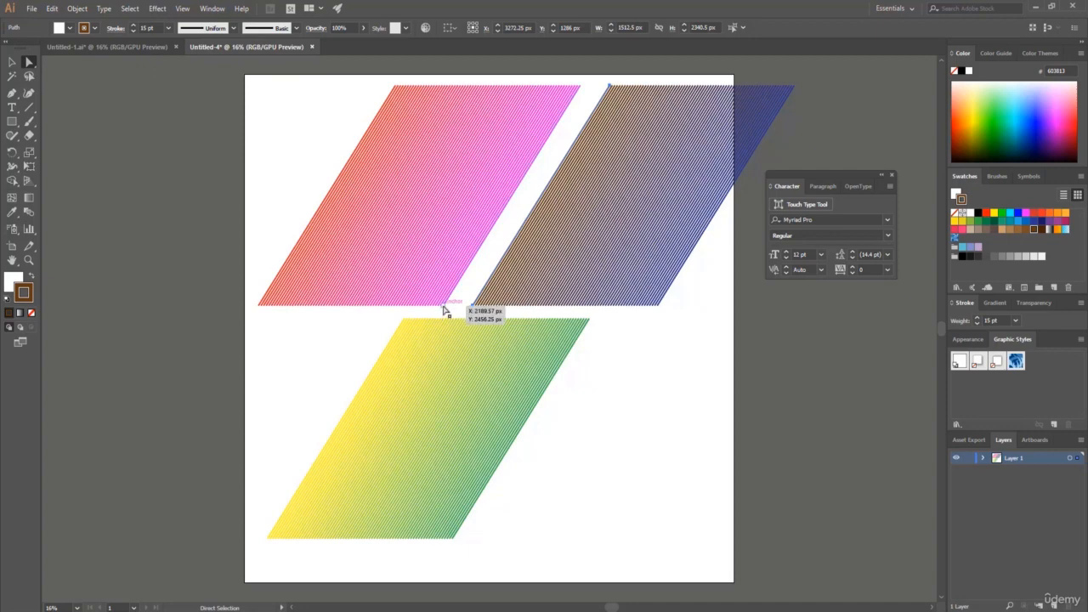
drag(444, 311, 443, 308)
drag(442, 308, 284, 181)
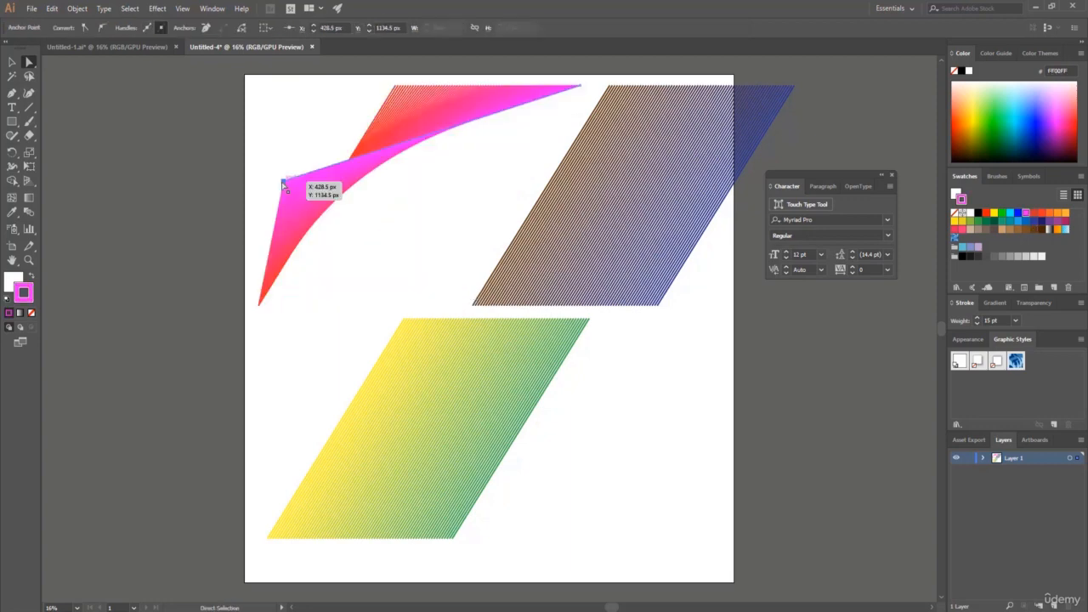
drag(394, 91, 374, 87)
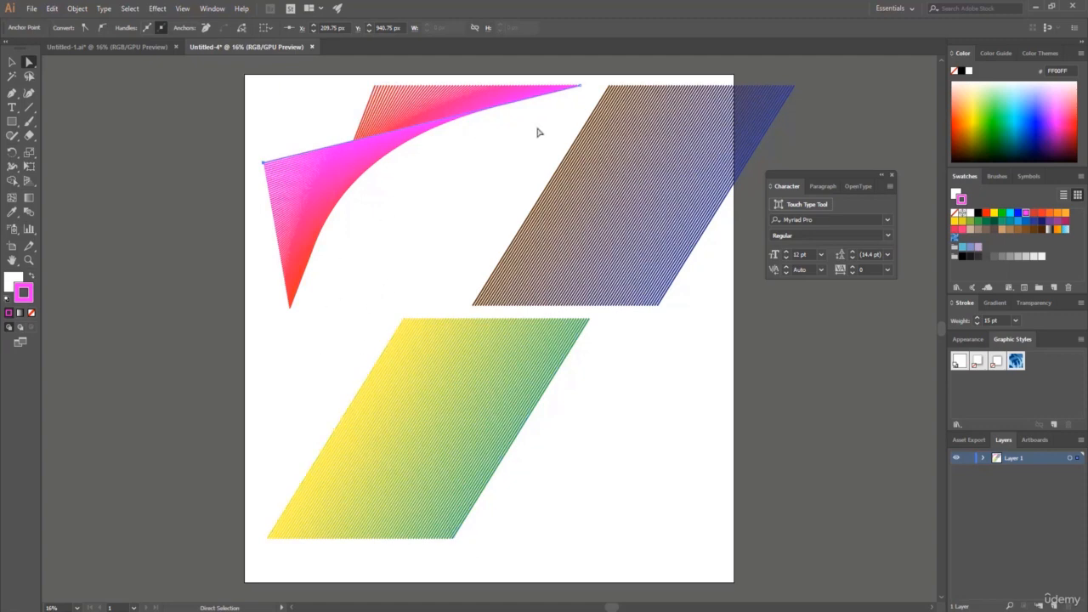
Twist the yellow-green and brown-blue blends into crossing ribbon shapes by moving their line endpoints, fitting the brown-blue one inside the artboard's right edge.
drag(454, 539, 289, 365)
drag(408, 337, 388, 304)
drag(659, 304, 408, 184)
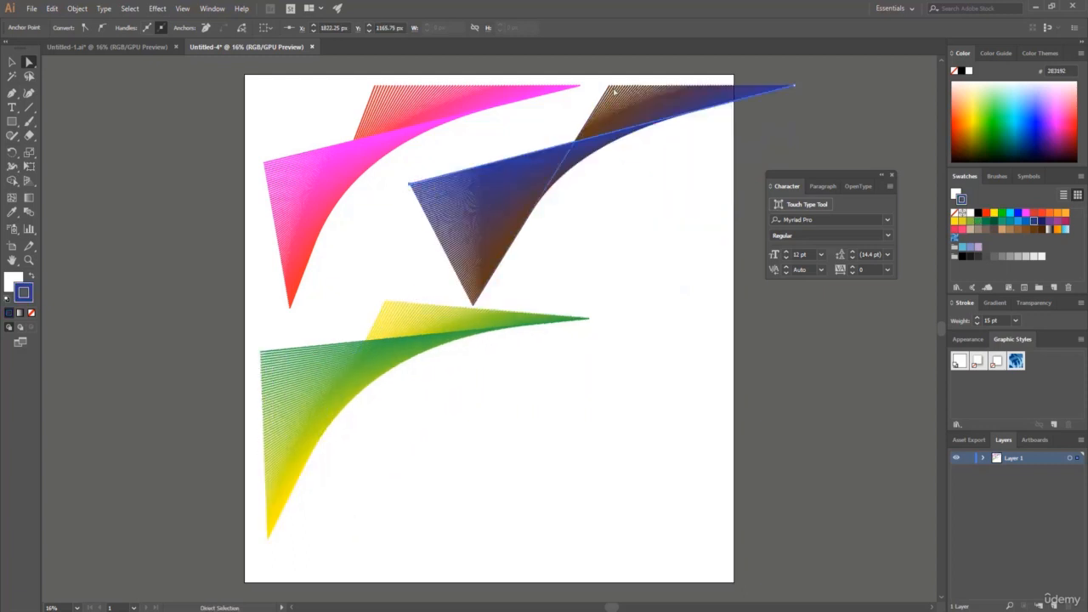
drag(612, 89, 719, 260)
click(470, 476)
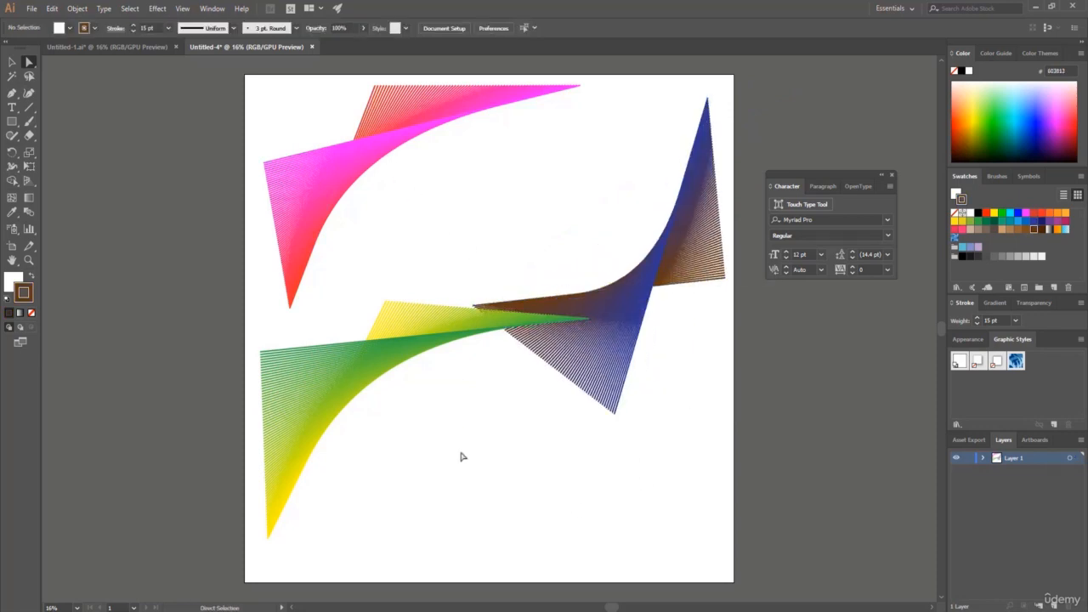
Select all three blended ribbons and return to the Run Your Own Race document.
key(ctrl+a)
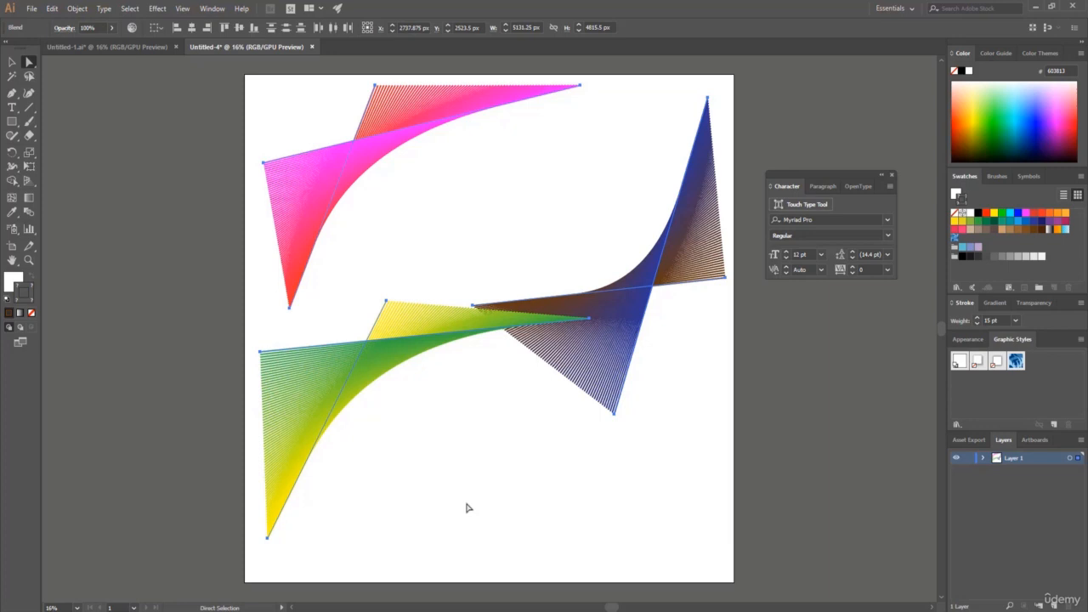
key(v)
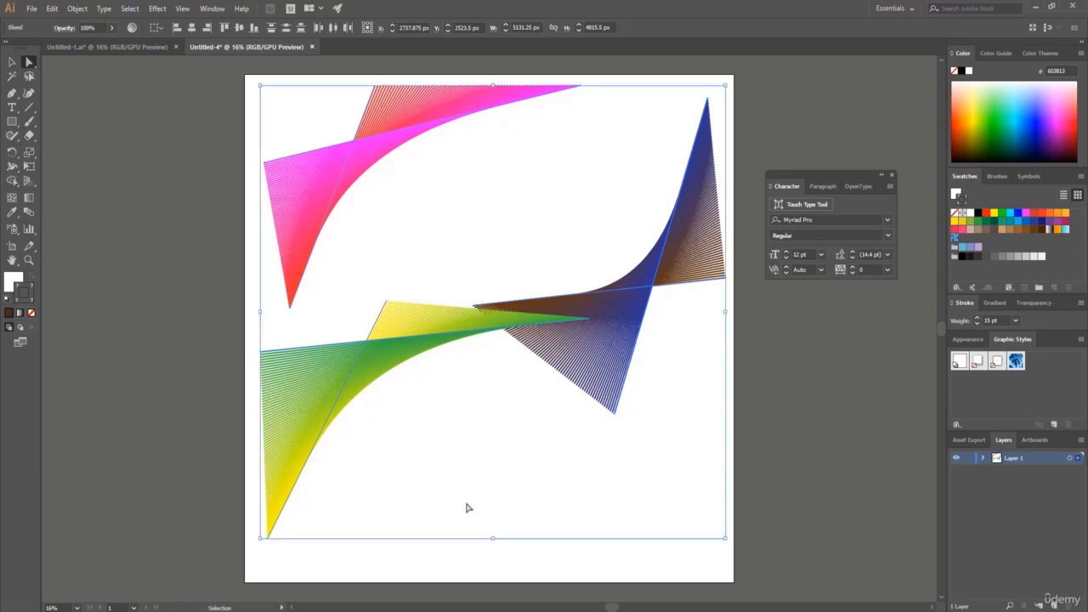
key(a)
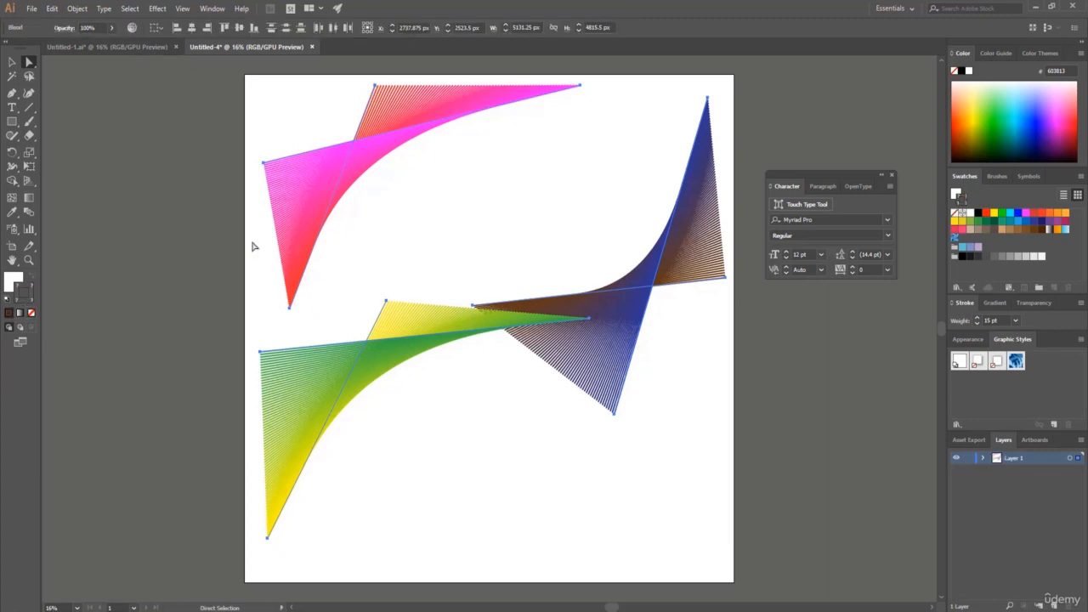
click(143, 45)
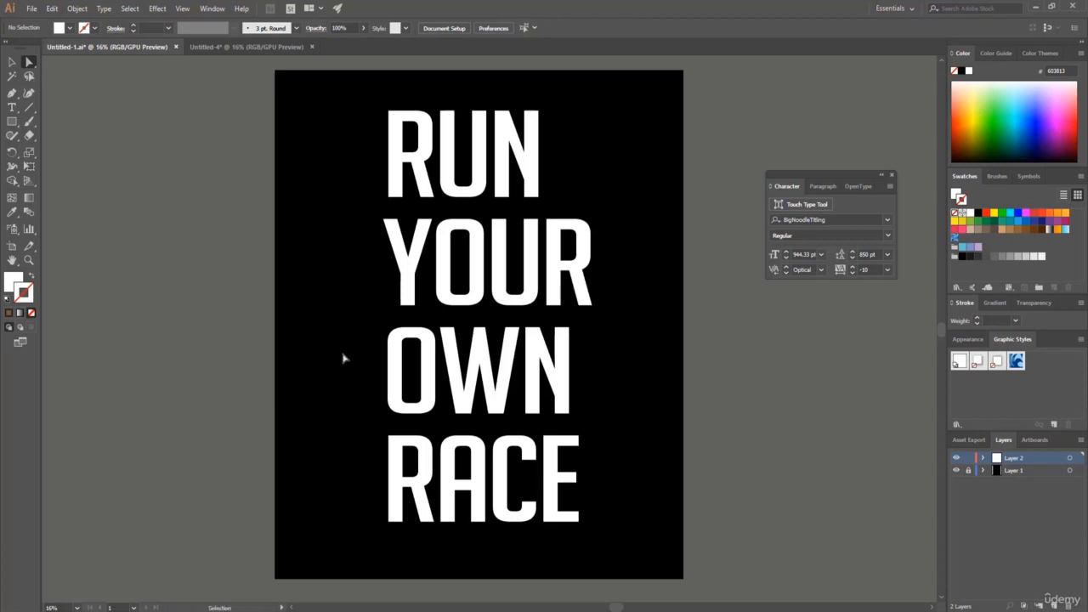
Paste the three blended ribbons over the text and spread the red-magenta blend across RUN and YOUR by moving its line endpoints.
key(ctrl+v)
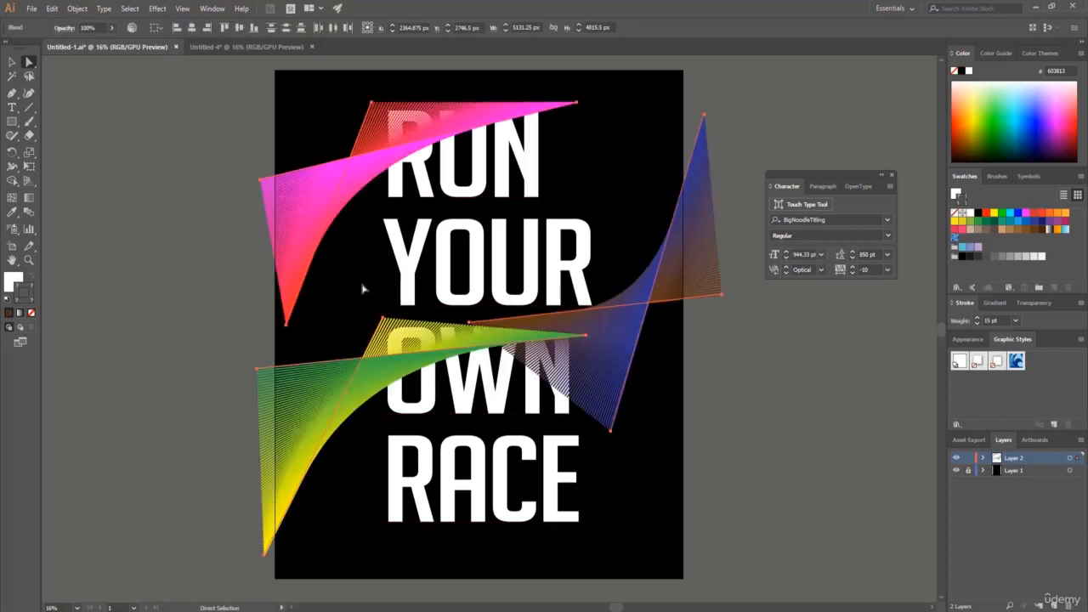
drag(453, 105, 378, 90)
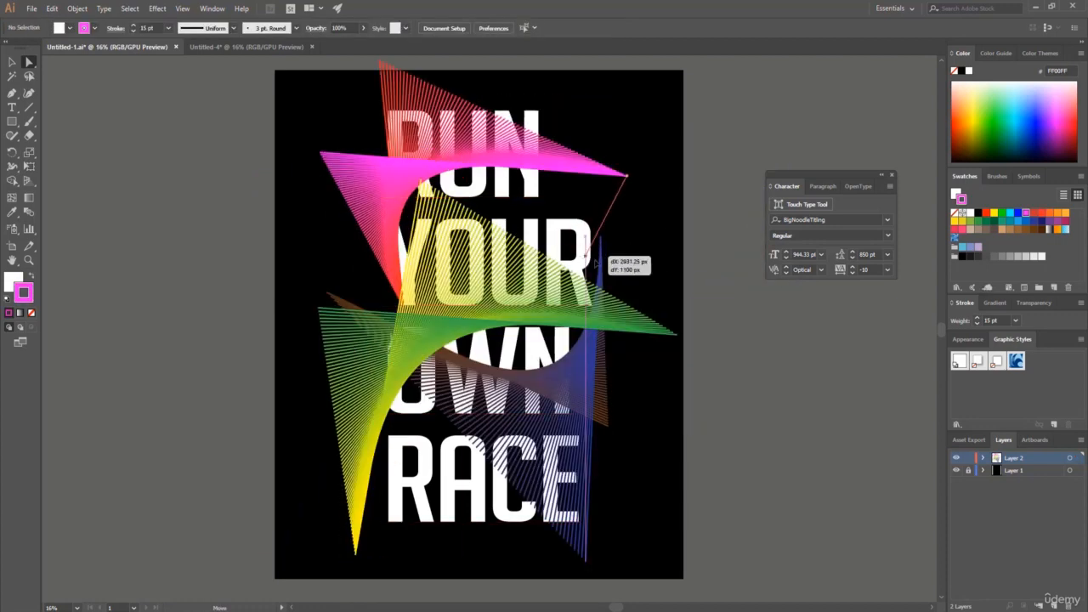
drag(596, 262, 622, 270)
drag(447, 157, 431, 152)
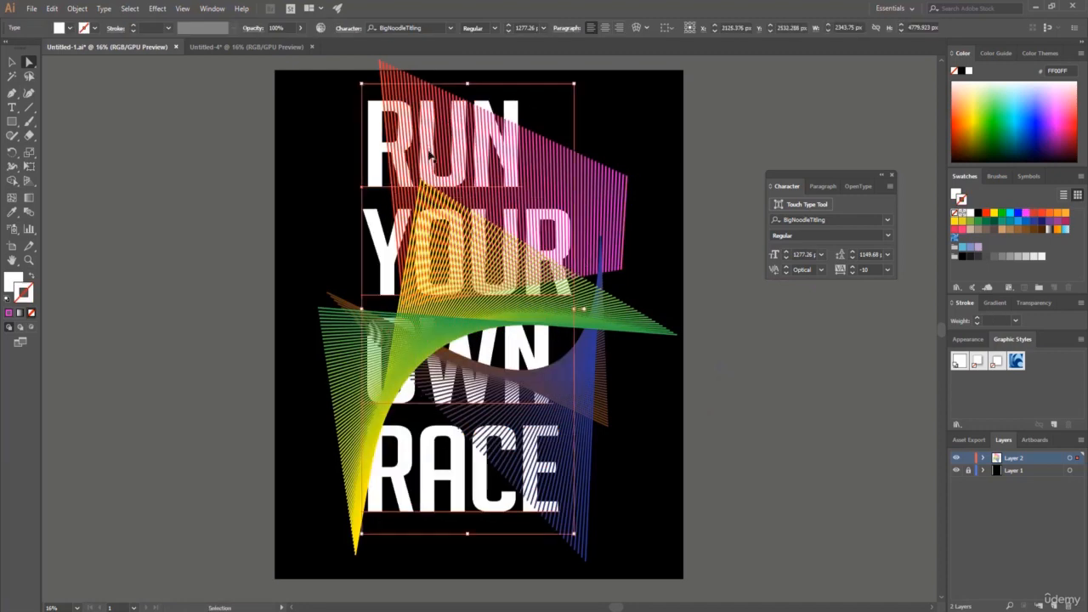
drag(412, 113, 397, 109)
drag(601, 174, 605, 98)
key(ctrl+z)
Move the line endpoints of the yellow-green and brown-blue blends so together they cover the lettering down to RACE.
drag(421, 182, 389, 91)
drag(319, 309, 413, 550)
drag(586, 561, 375, 234)
drag(608, 426, 595, 560)
drag(600, 259, 595, 392)
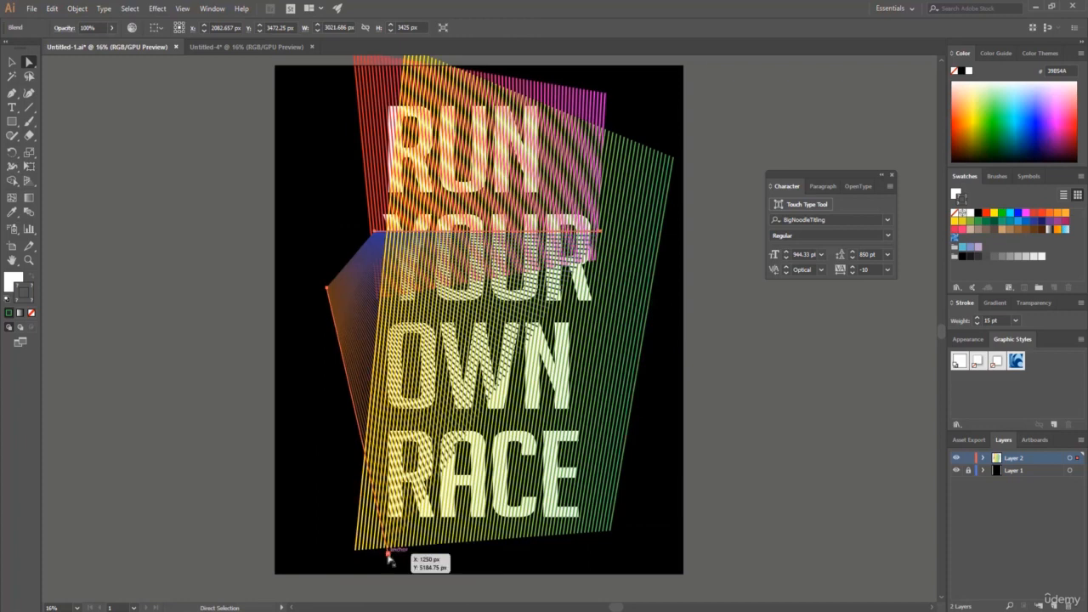
drag(388, 554, 595, 563)
Send the red-magenta blend and the yellow-green blend to the back, behind the white lettering.
key(v)
click(356, 112)
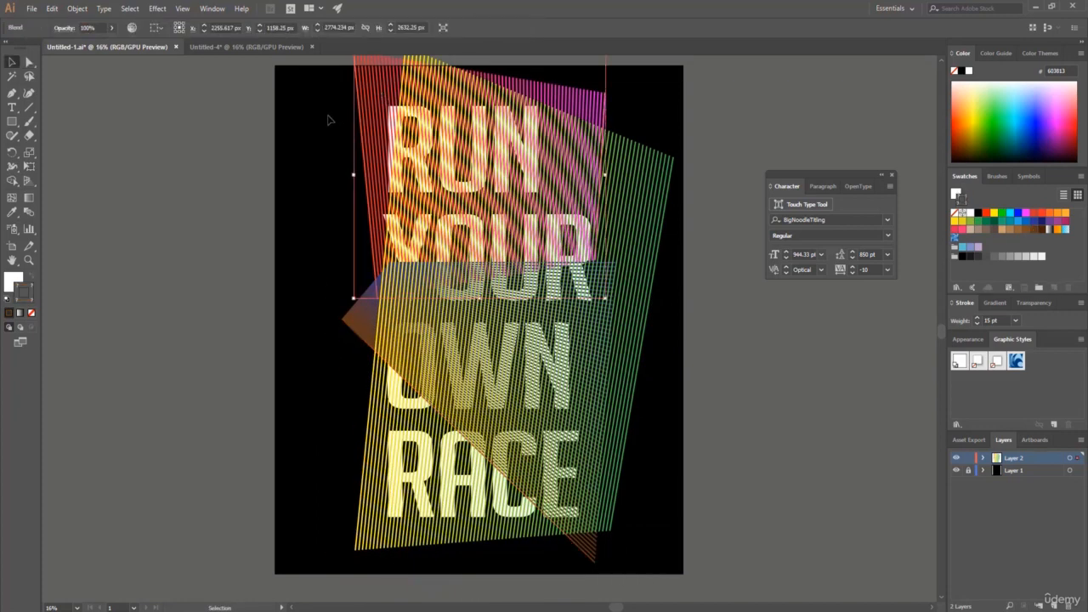
click(78, 9)
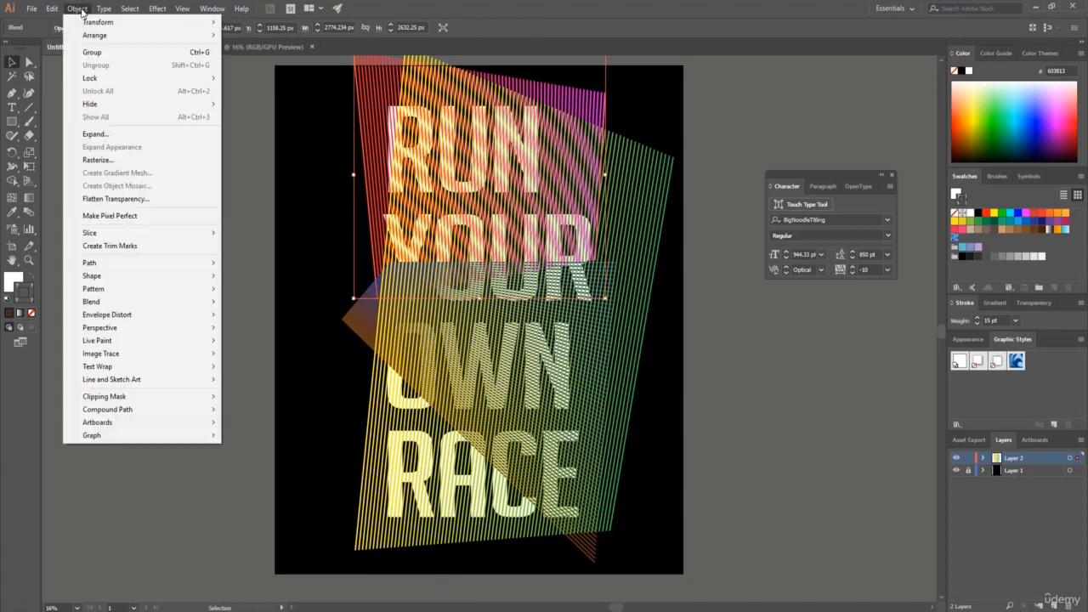
mouse_move(173, 40)
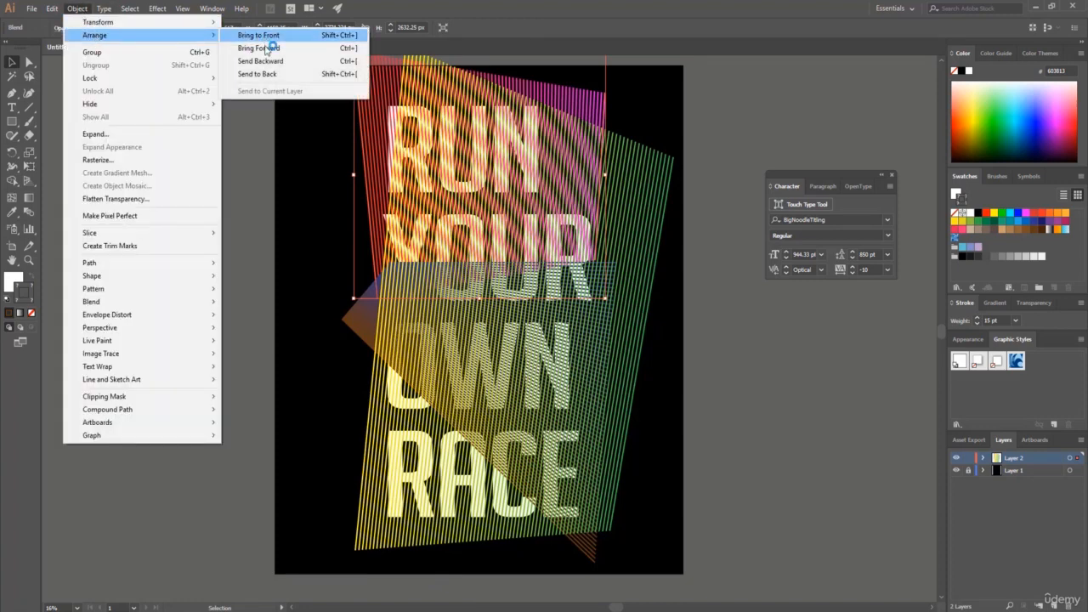
click(259, 75)
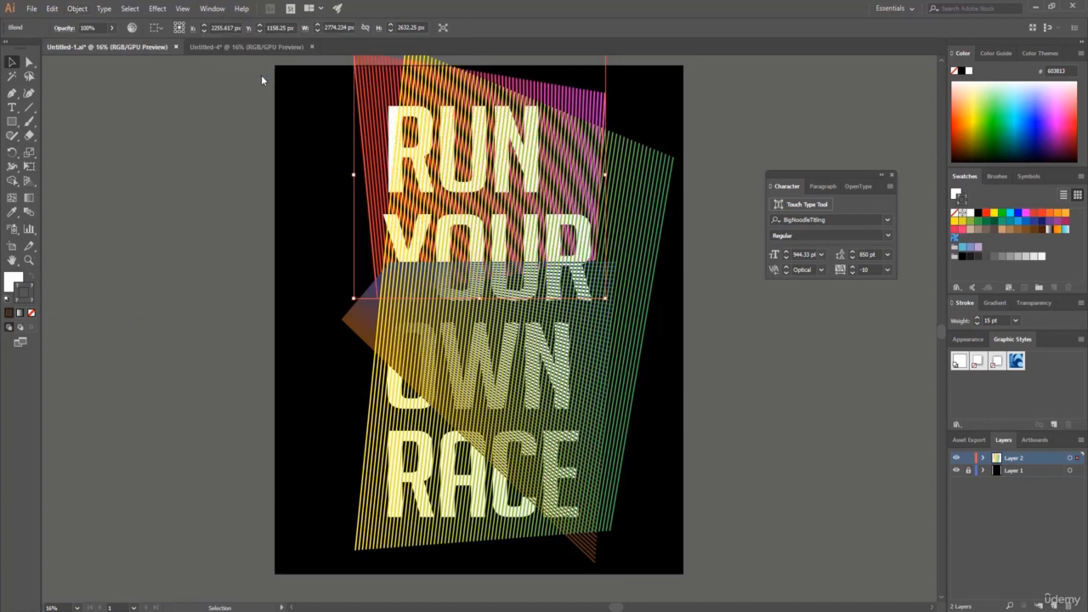
click(380, 455)
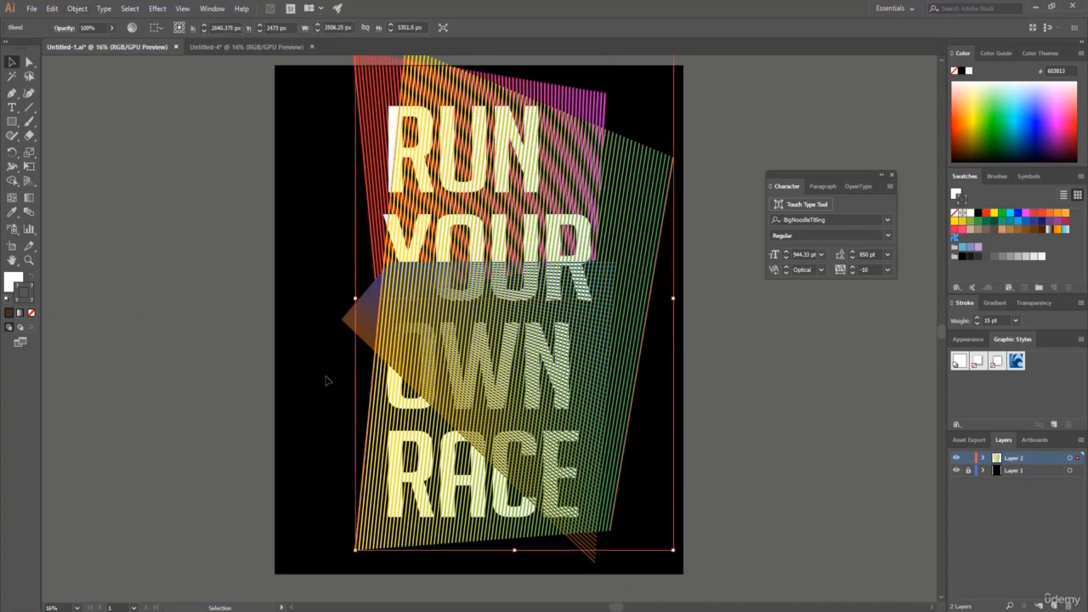
click(77, 10)
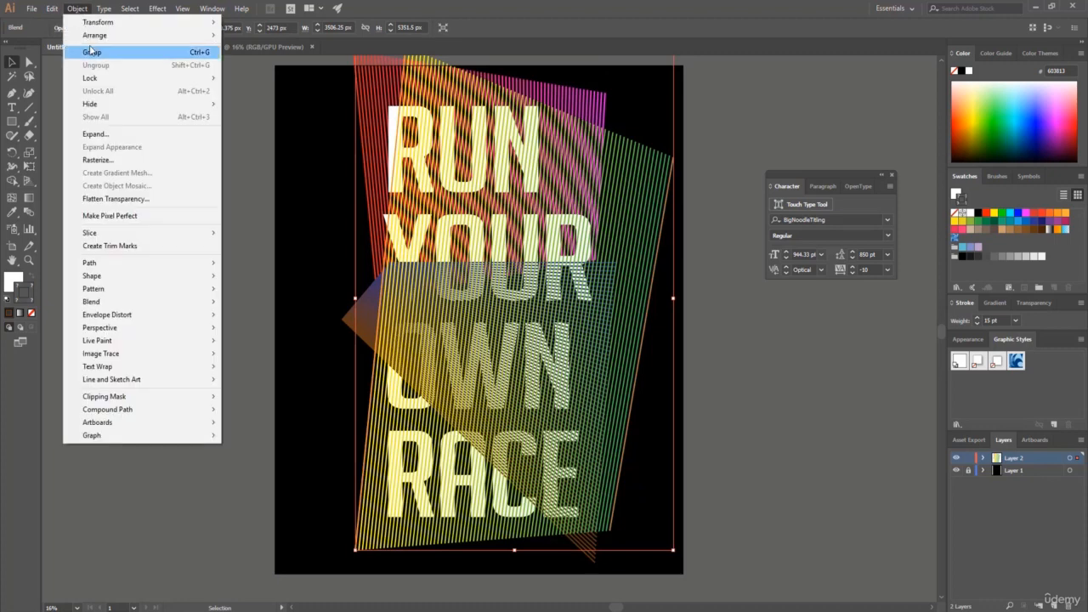
mouse_move(93, 37)
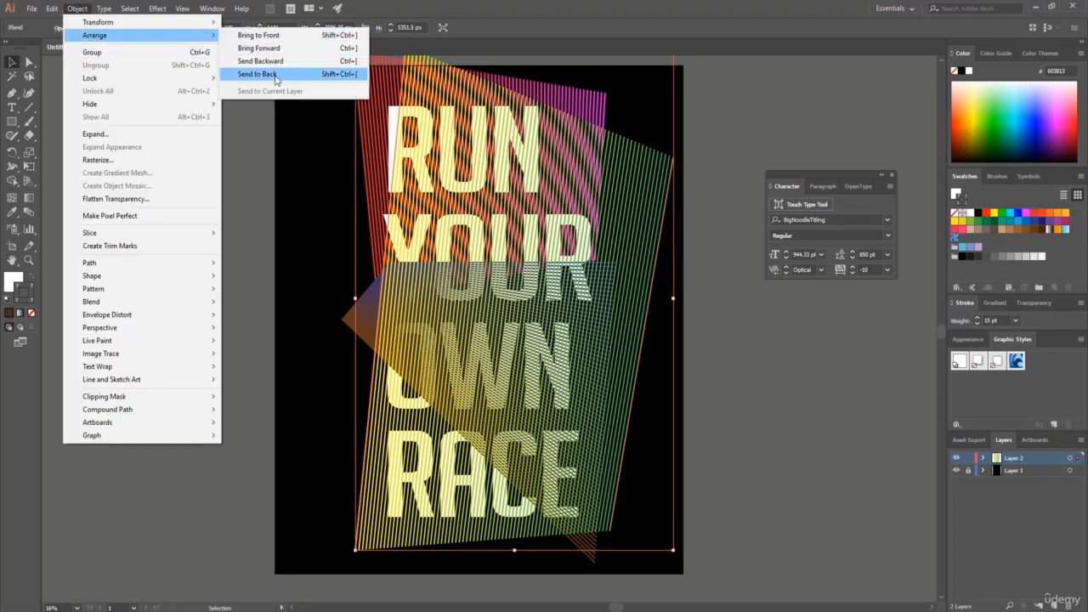
click(274, 75)
Send the brown-blue blend to the back, behind the lettering and the other two blends.
click(347, 323)
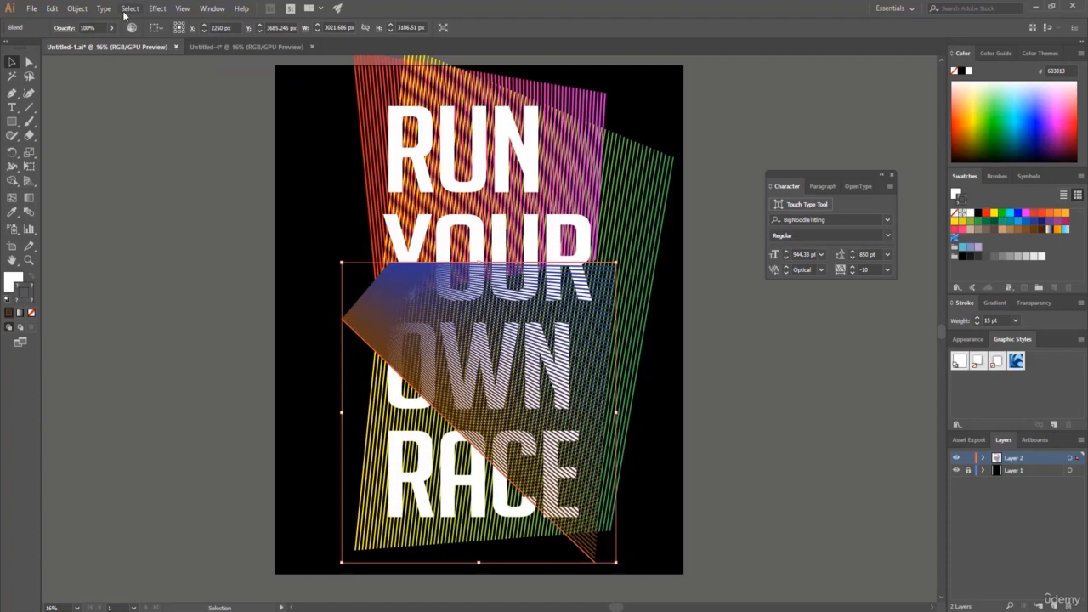
click(82, 7)
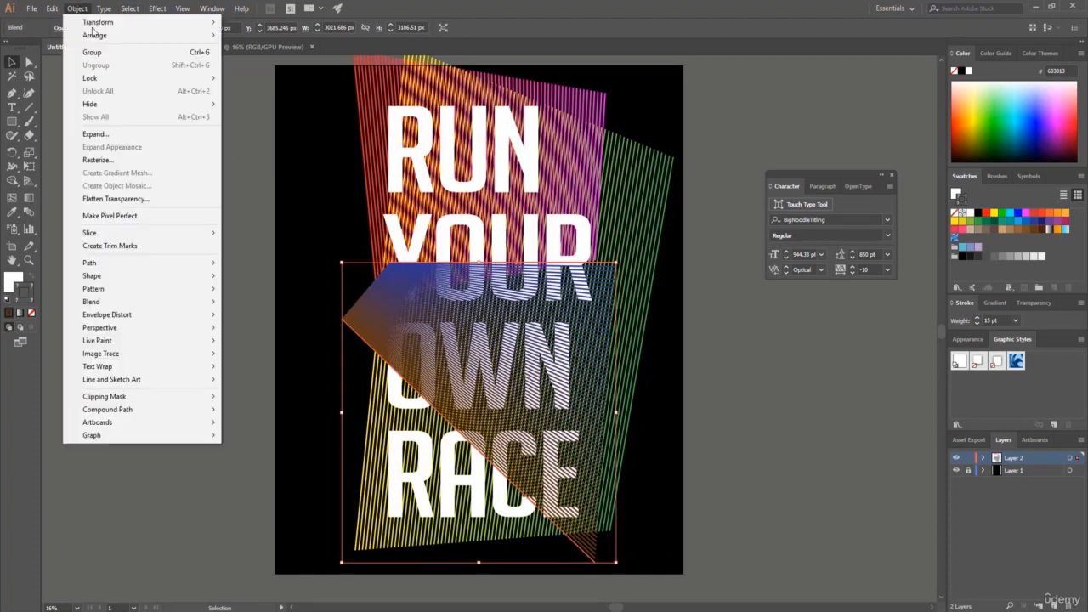
mouse_move(101, 36)
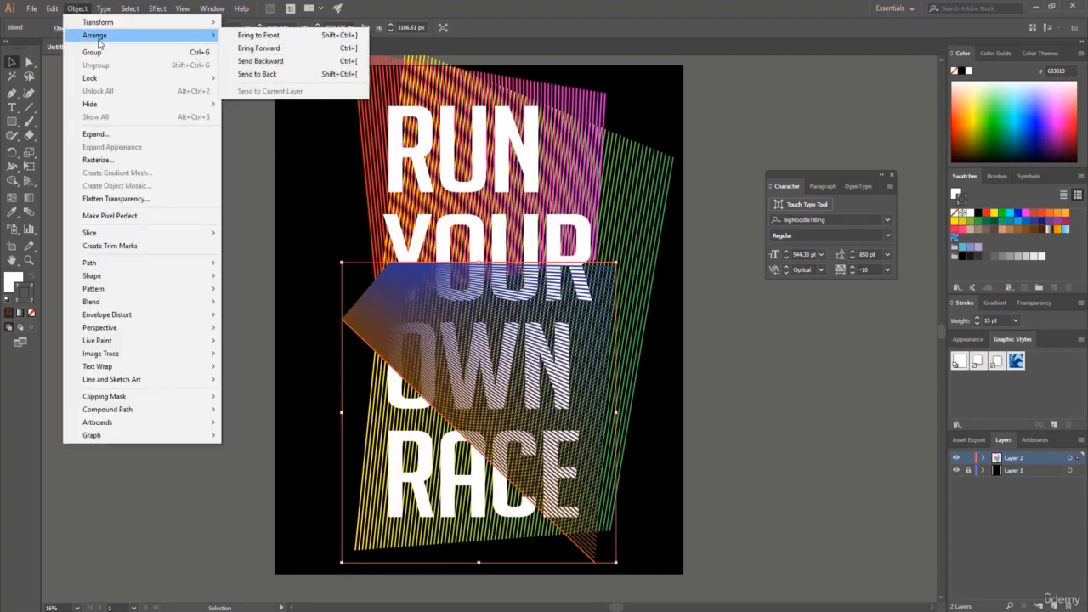
click(270, 79)
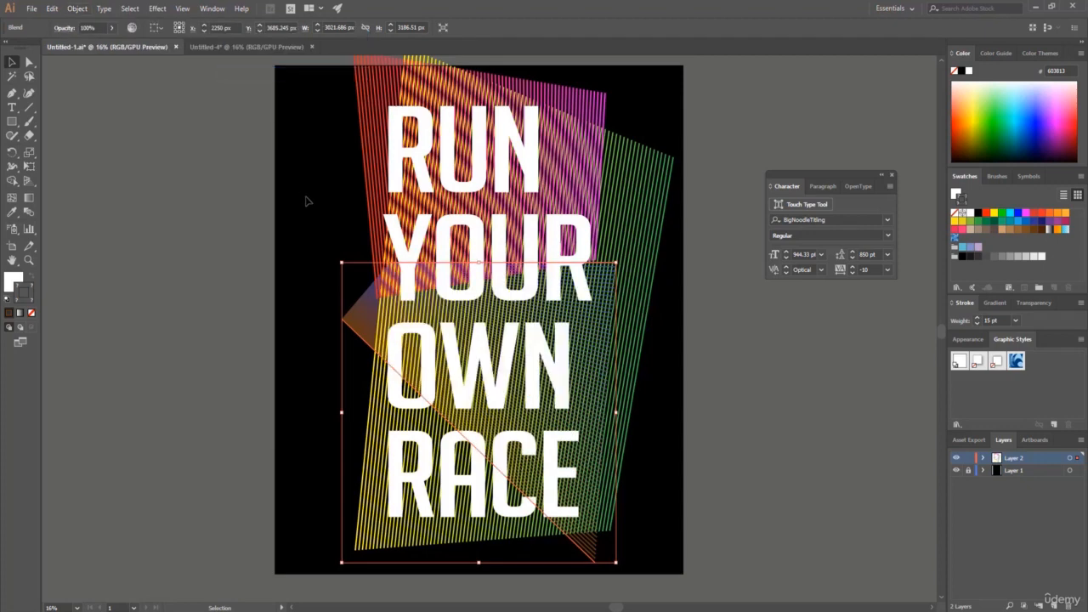
click(318, 240)
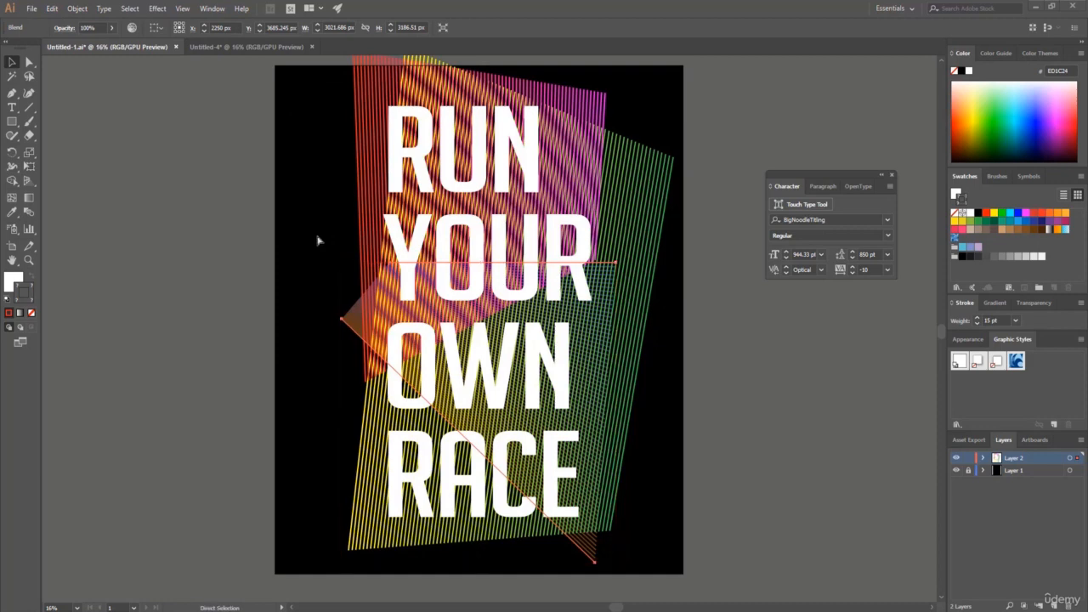
Clip all three blends to the Run Your Own Race lettering with a clipping mask and hide the black background layer, Layer 1.
key(ctrl+a)
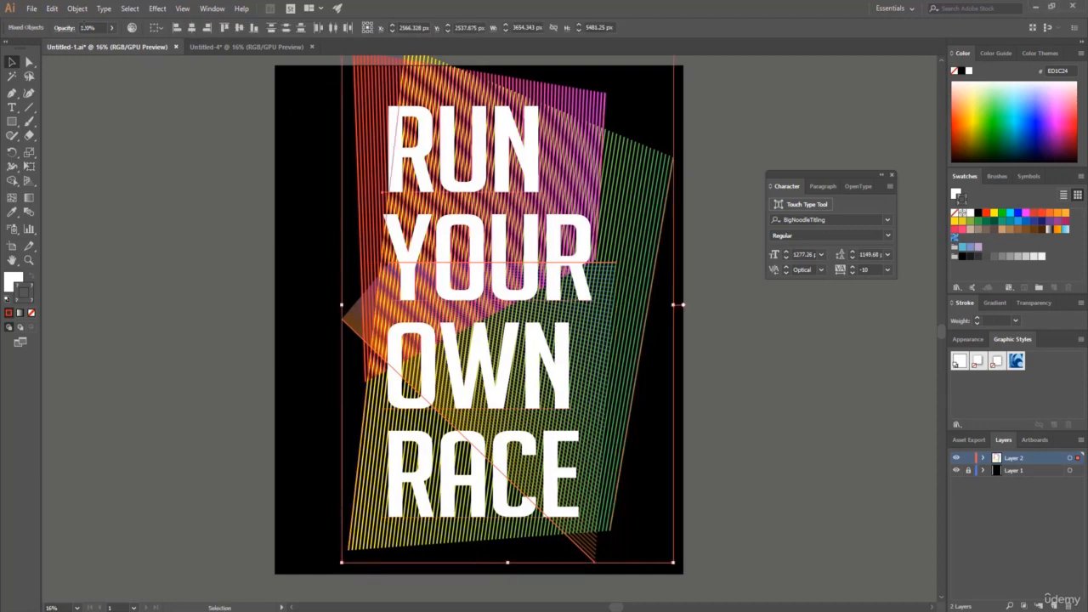
click(76, 8)
mouse_move(107, 397)
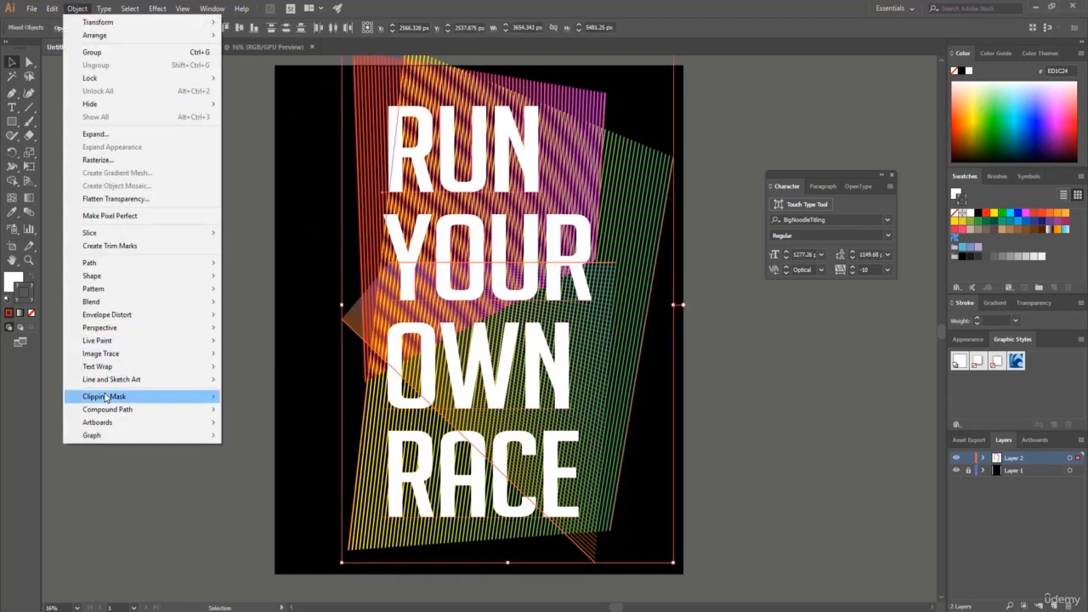
click(250, 398)
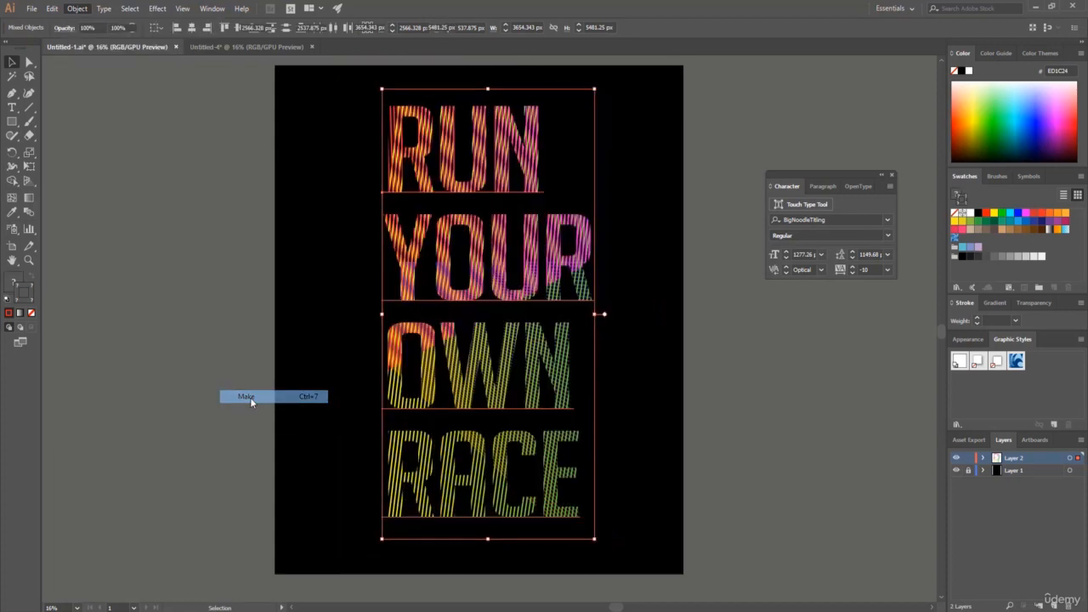
click(309, 255)
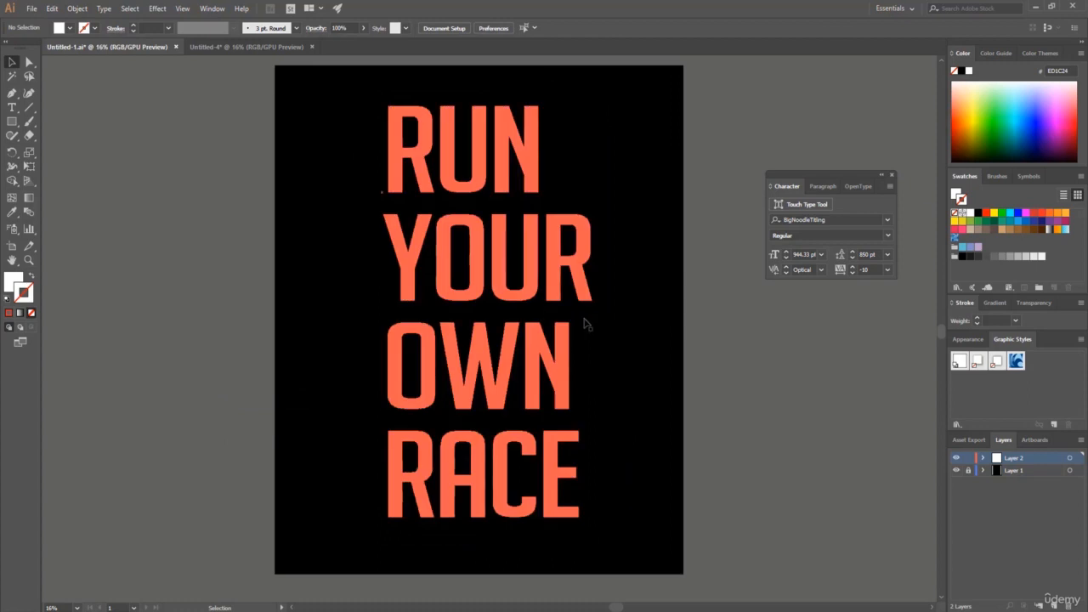
click(957, 471)
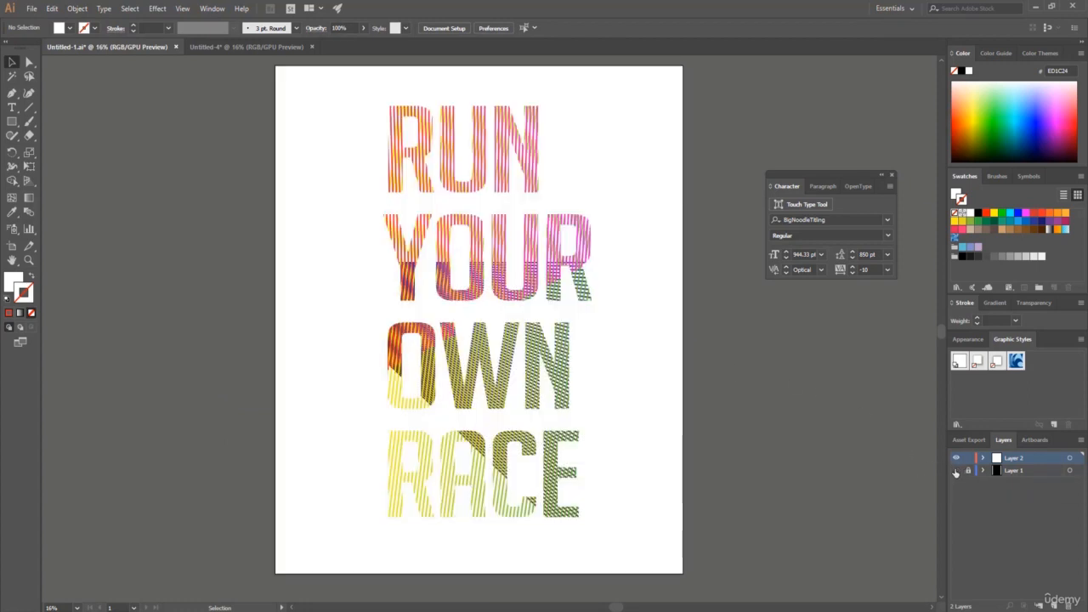
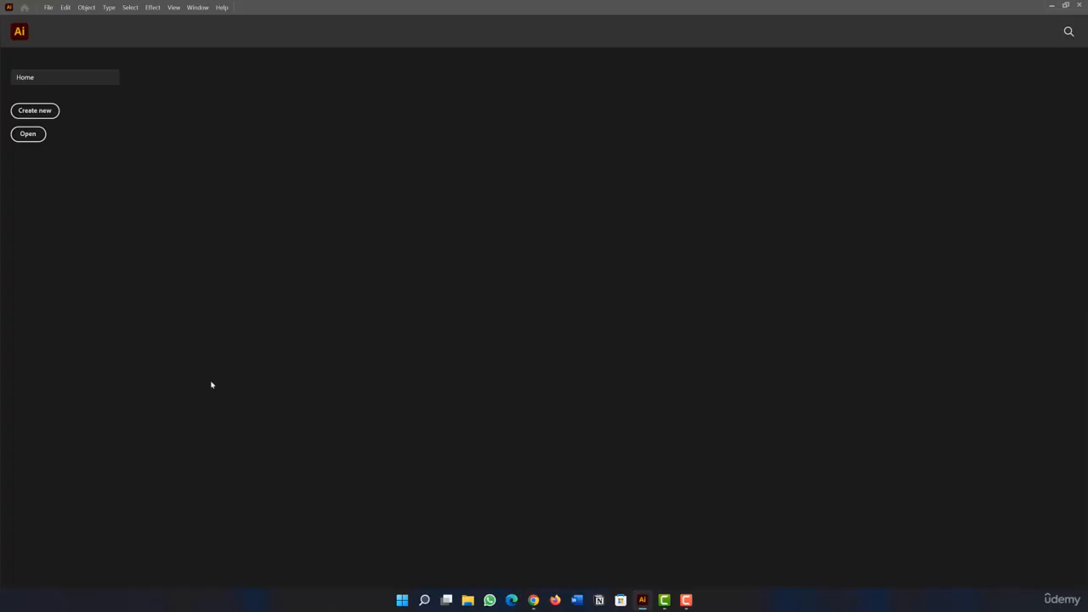
Create a new portrait document of 4500 x 5400 px in CMYK color mode with 300 ppi raster effects.
click(49, 7)
click(60, 17)
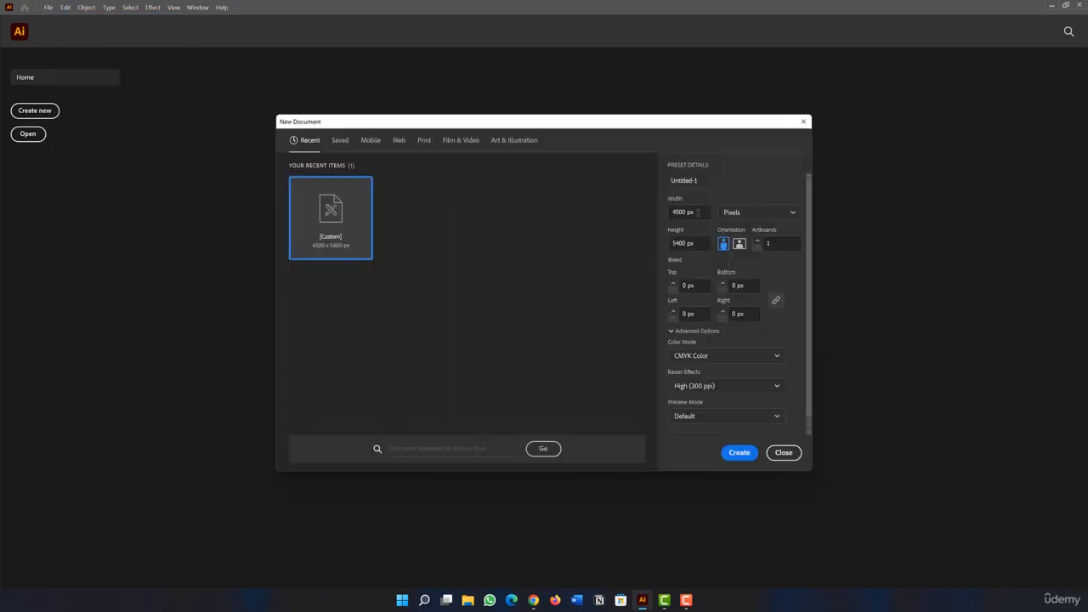
click(698, 212)
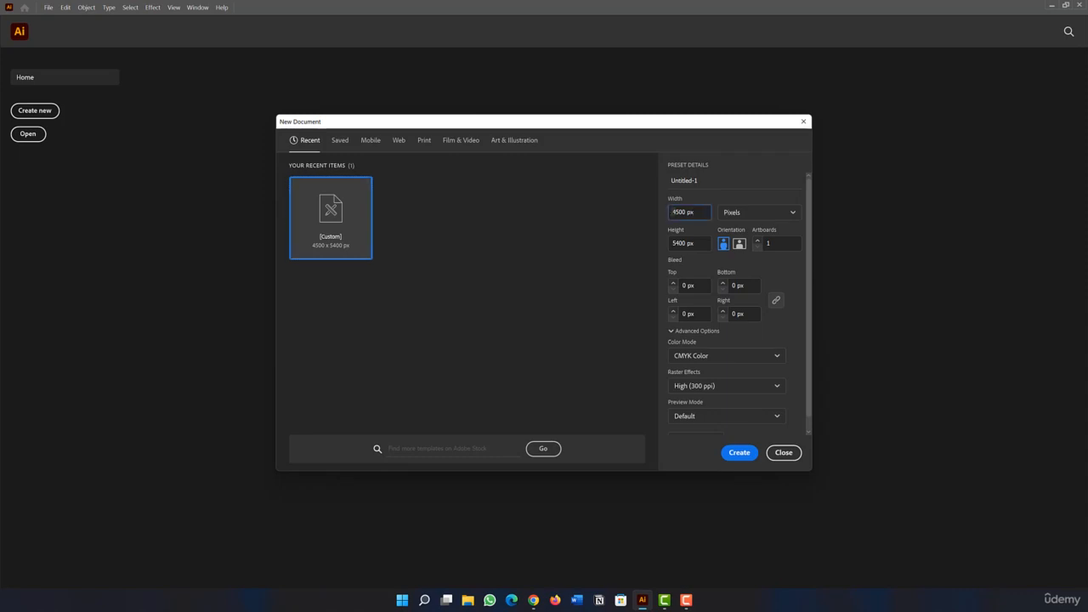
click(694, 243)
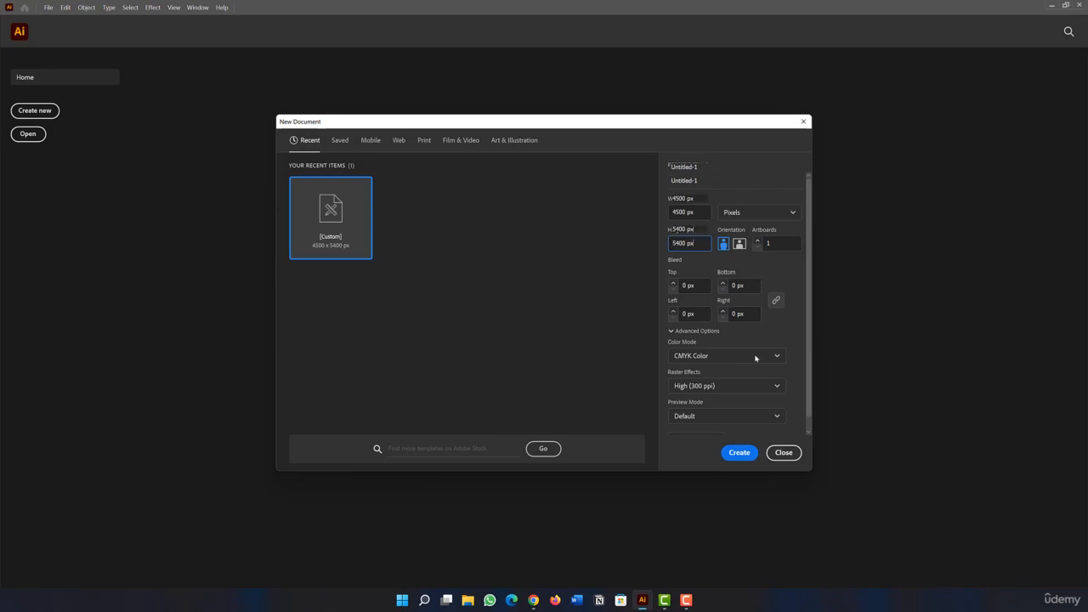
scroll(735, 356, down, 1)
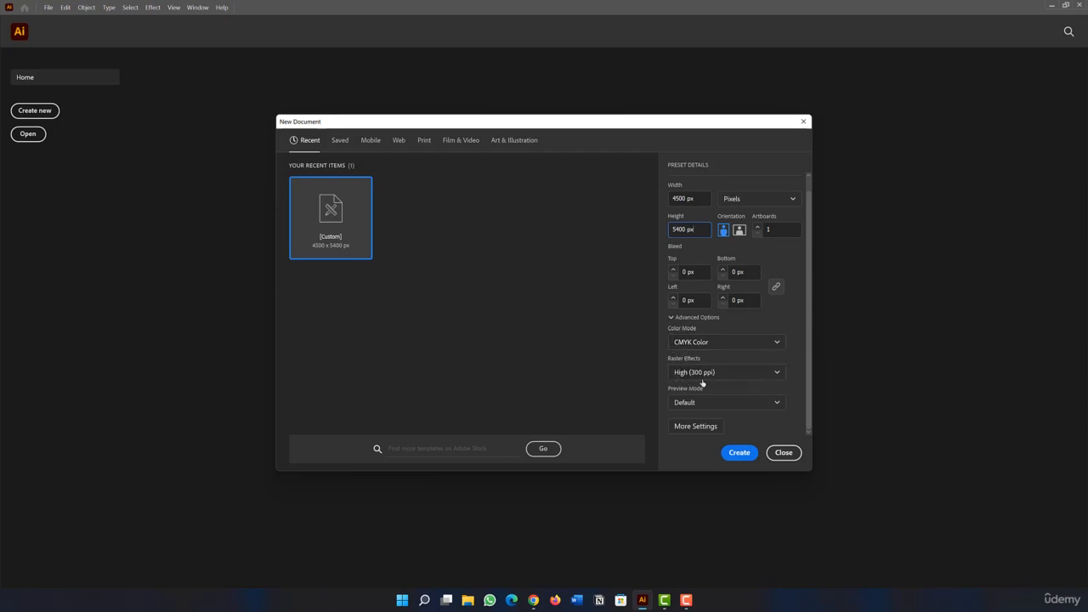
click(738, 406)
click(738, 408)
click(739, 453)
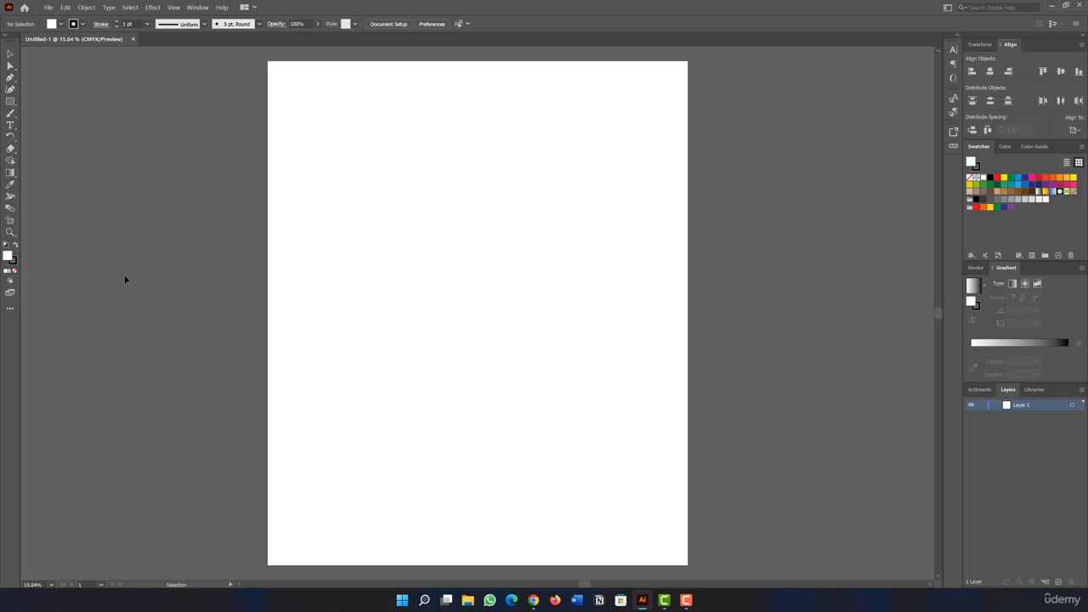
Rename Layer 1 as Background.
click(1002, 439)
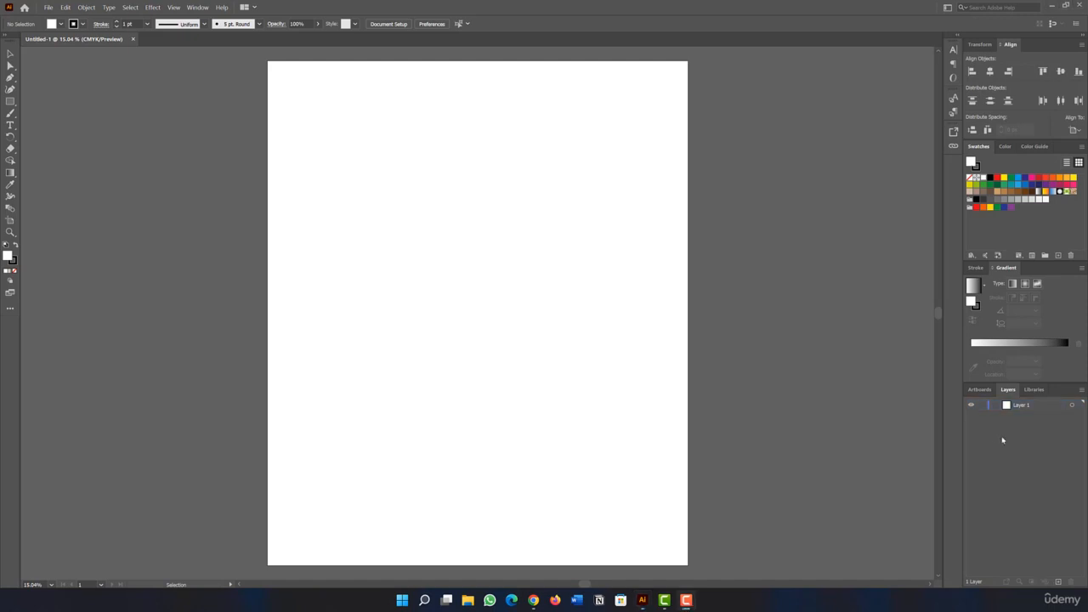
double_click(1021, 406)
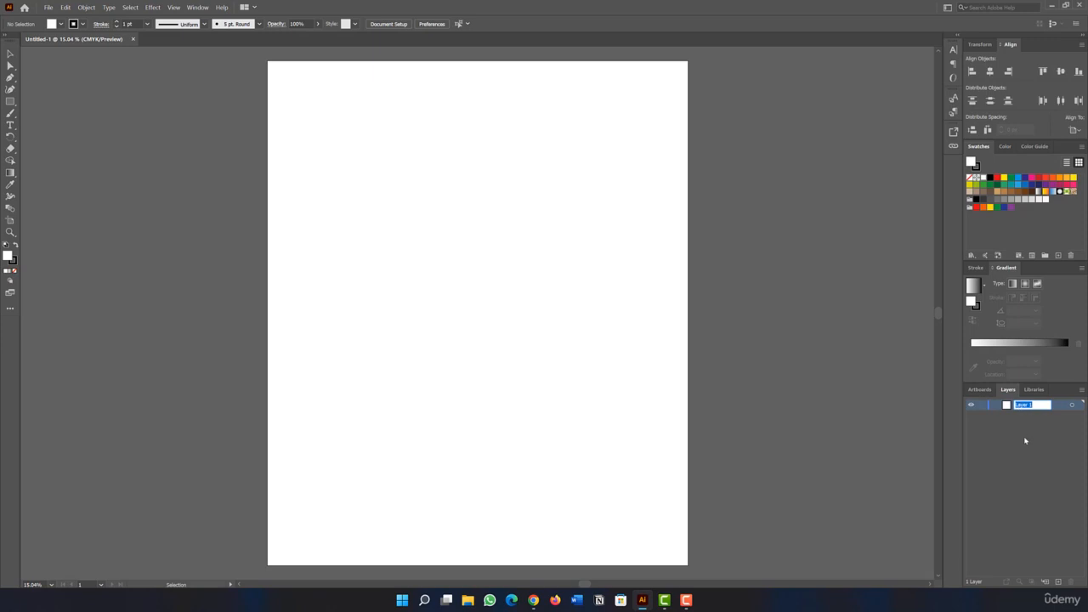
text(Bil)
text(kground)
key(Return)
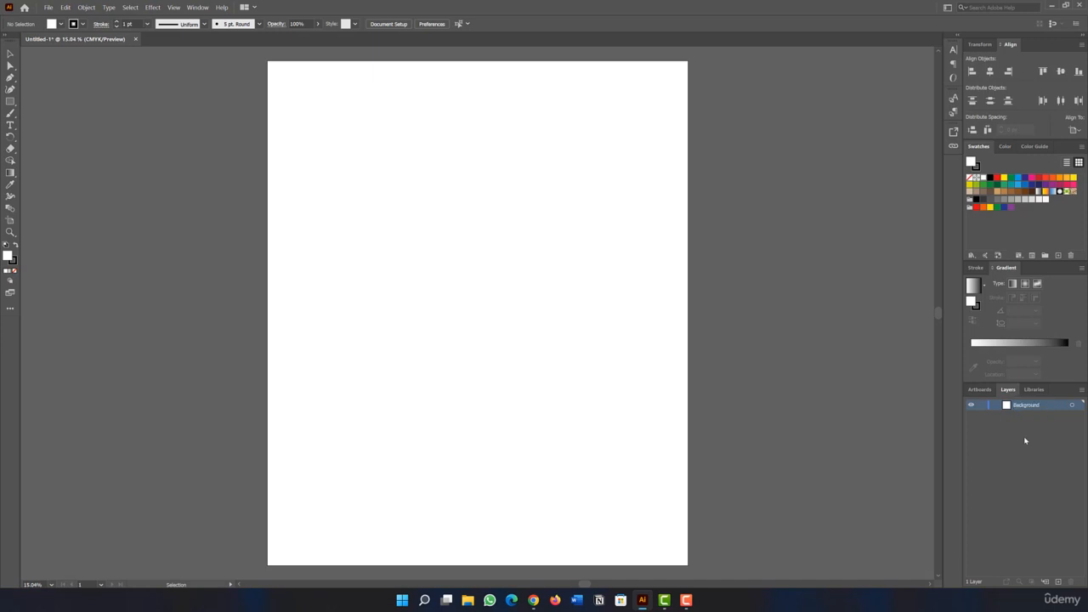
Cover the artboard with a black rectangle about 4523 x 5400 px and lock the Background layer.
click(10, 101)
click(55, 101)
double_click(9, 259)
drag(447, 266, 377, 368)
mouse_move(471, 316)
mouse_down()
mouse_move(481, 341)
mouse_move(390, 363)
mouse_move(414, 357)
mouse_up()
click(648, 236)
drag(268, 62, 690, 565)
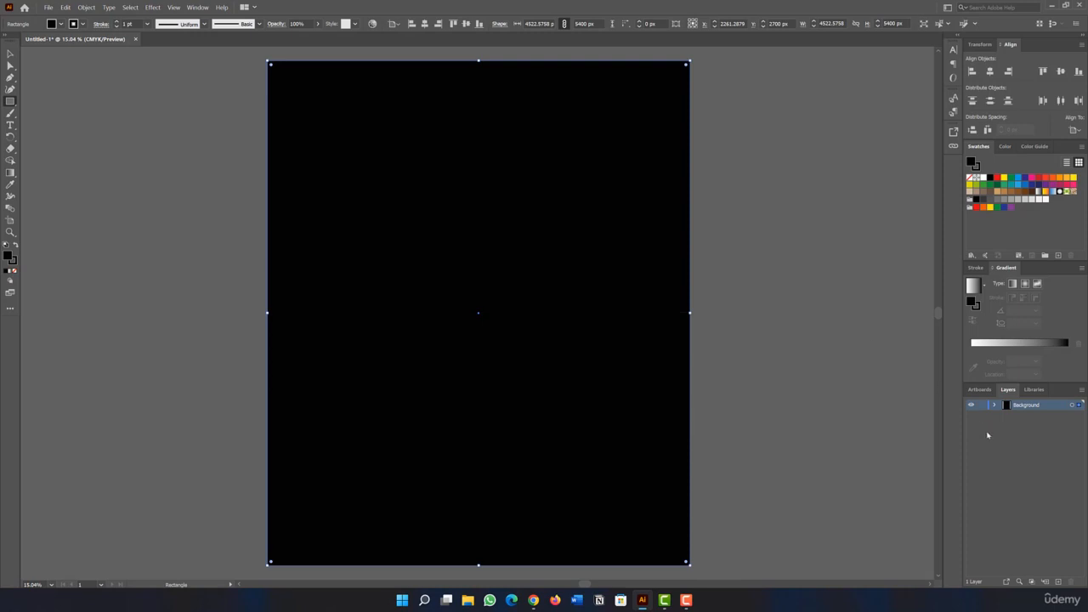
click(982, 405)
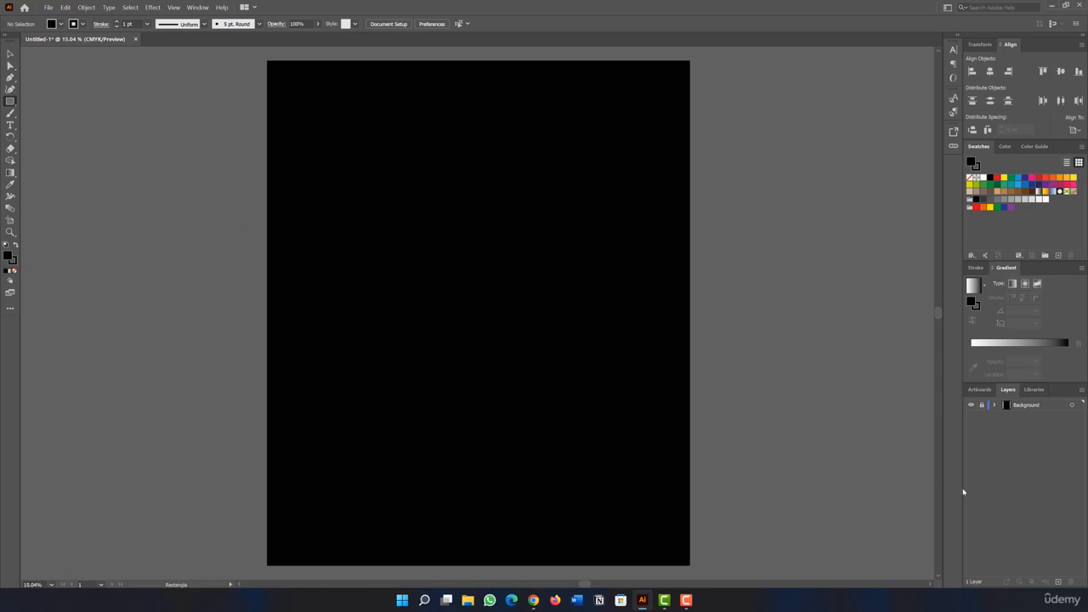
Add a new layer above Background and place a placeholder text in the artboard's upper part at 500 pt.
click(1060, 581)
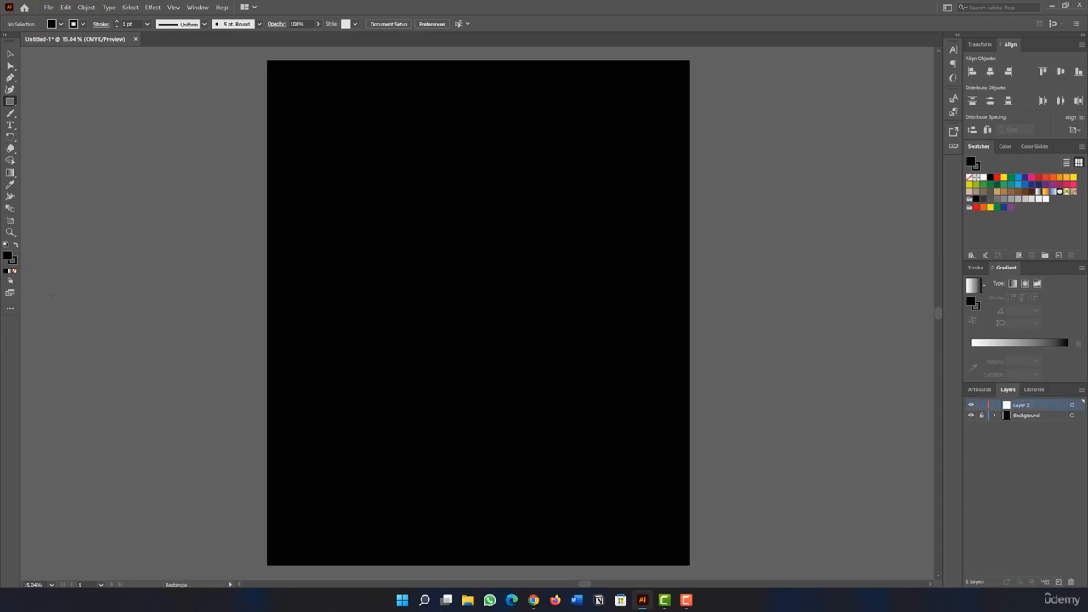
click(10, 126)
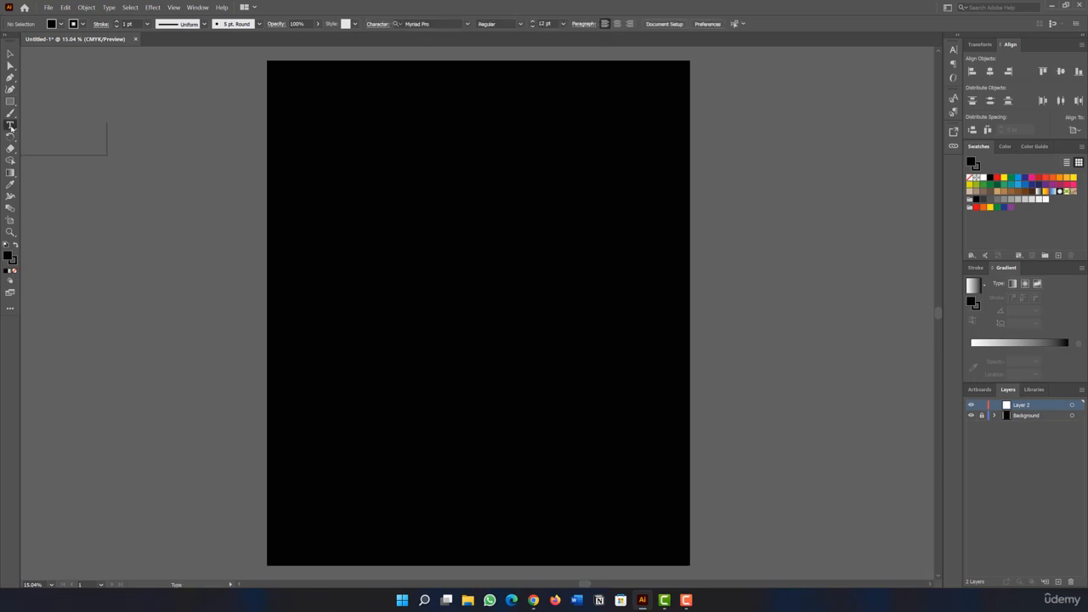
click(410, 186)
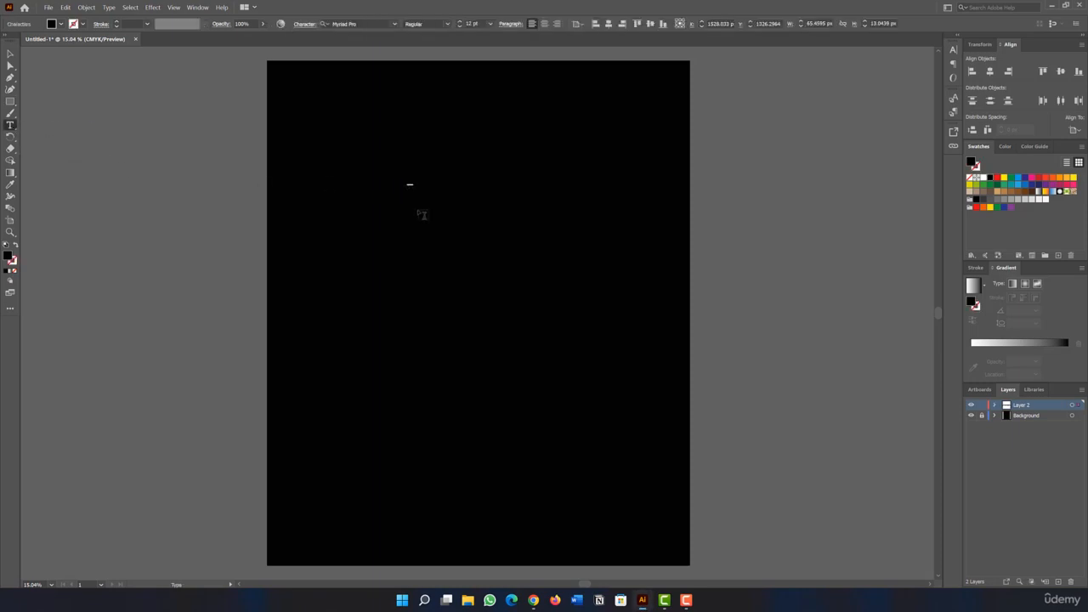
click(953, 51)
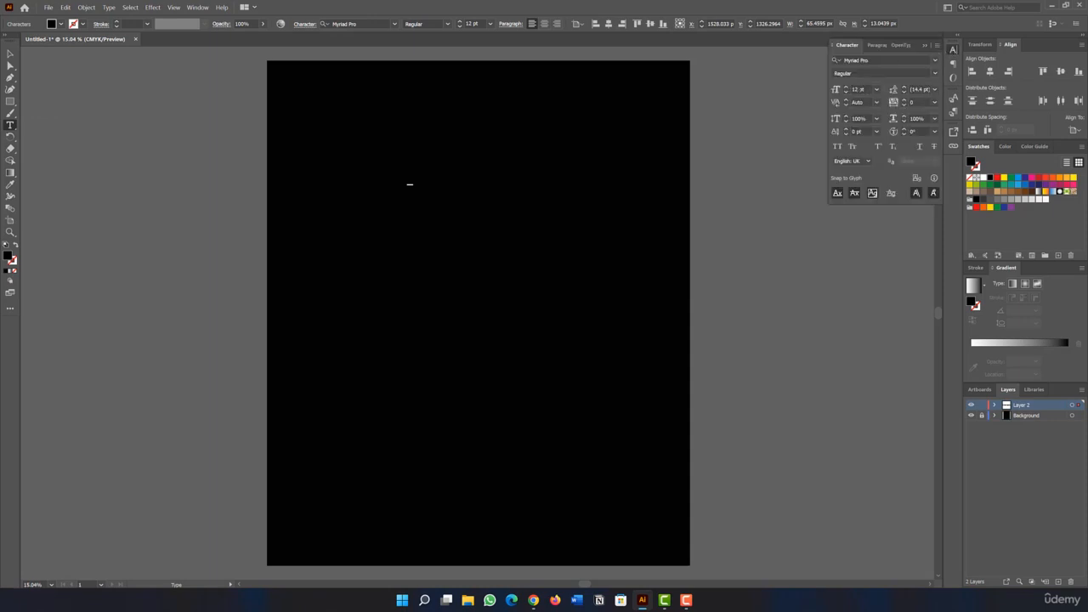
click(858, 90)
text(90)
key(Return)
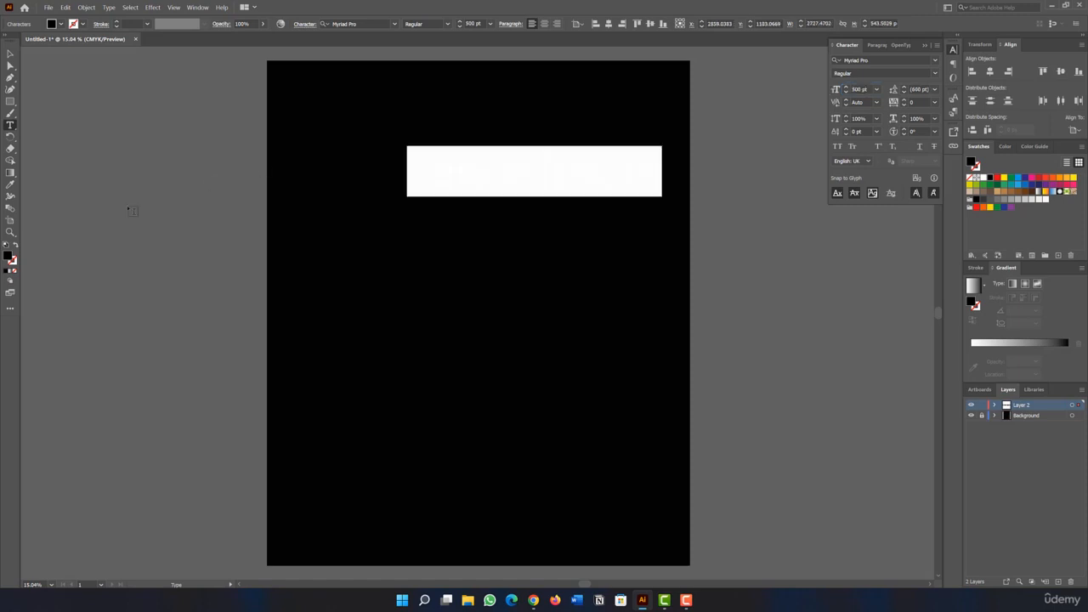
Set the fill color of the placeholder text to white.
double_click(9, 258)
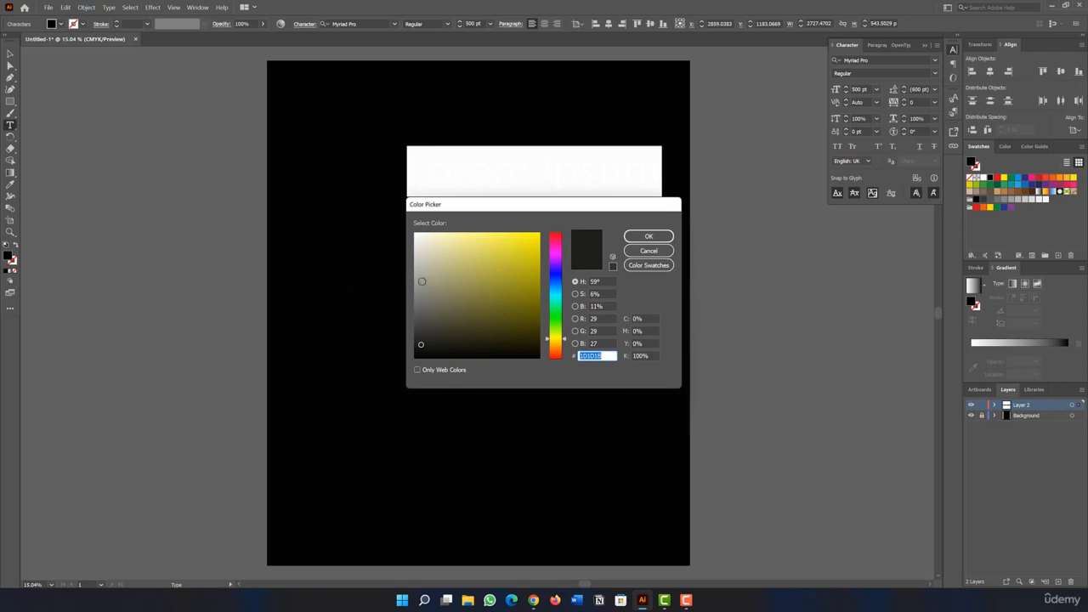
text(ffffff)
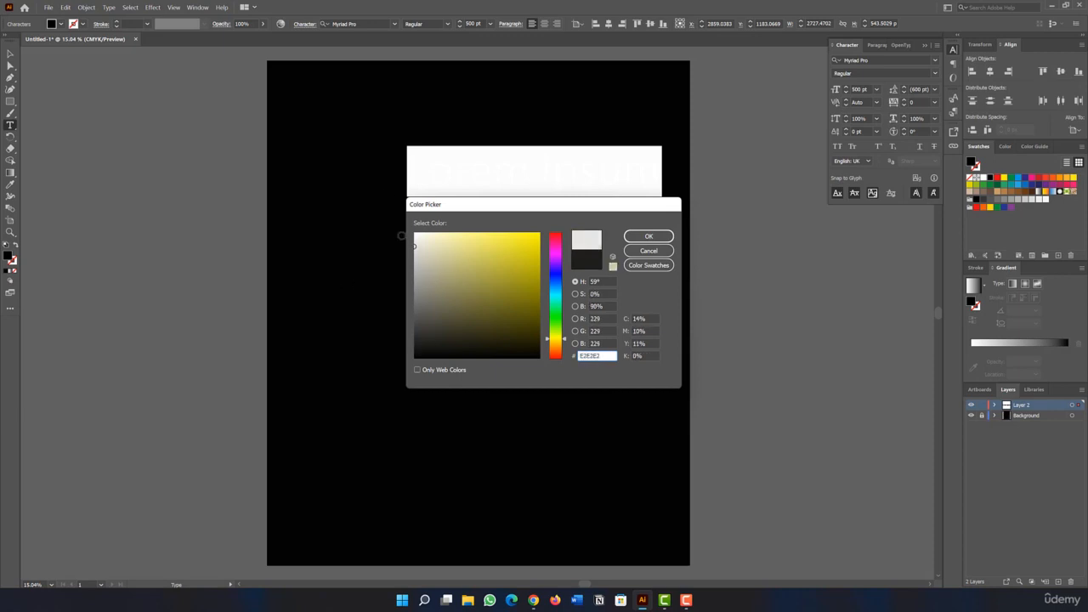
click(649, 236)
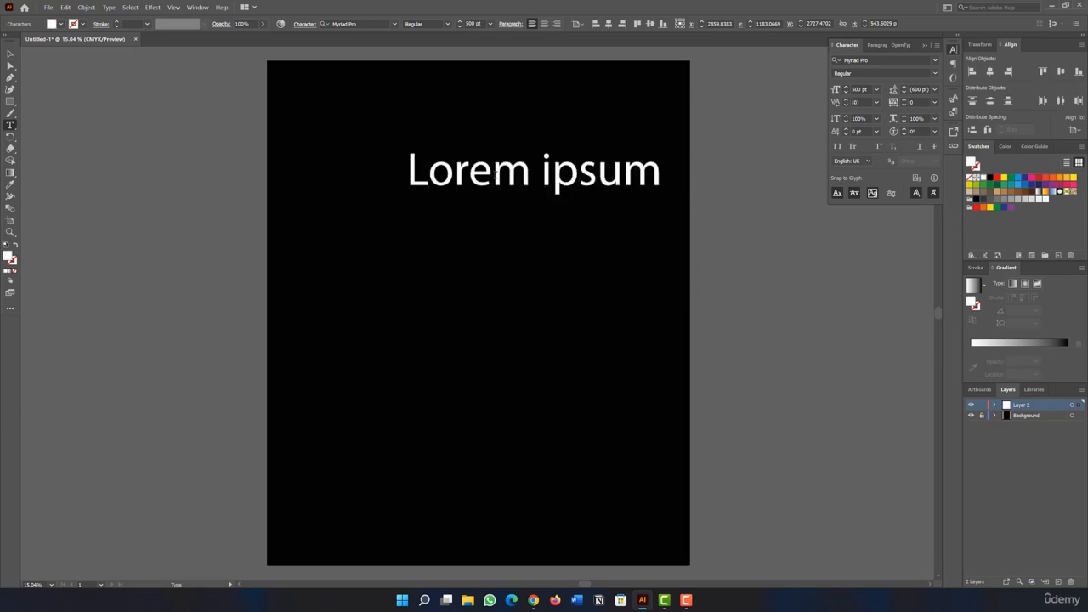
Set the font of the Lorem ipsum text to Lovelo Black.
drag(407, 170, 674, 175)
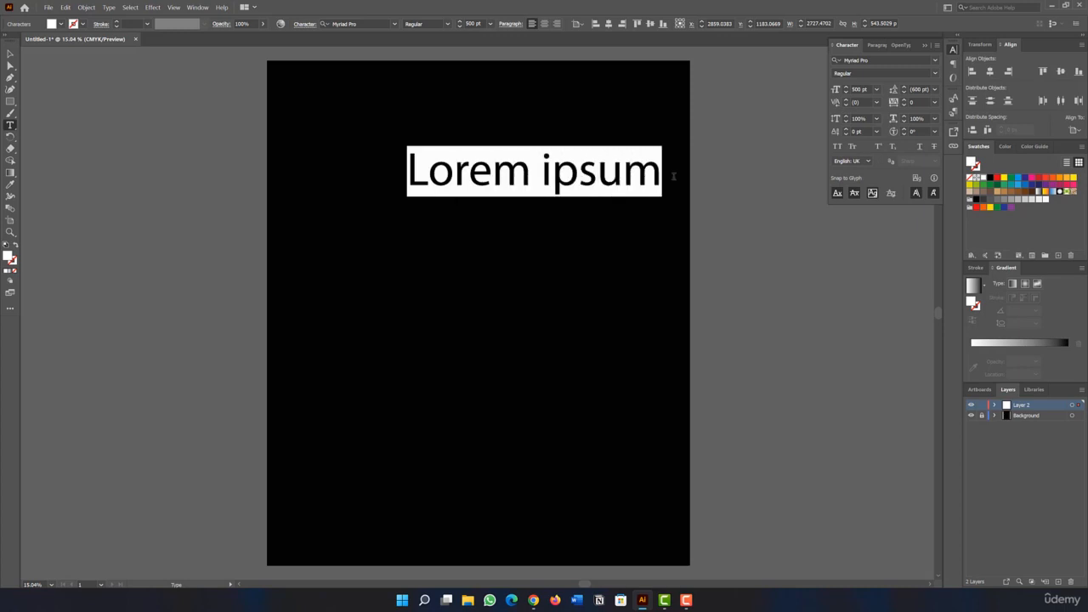
click(935, 61)
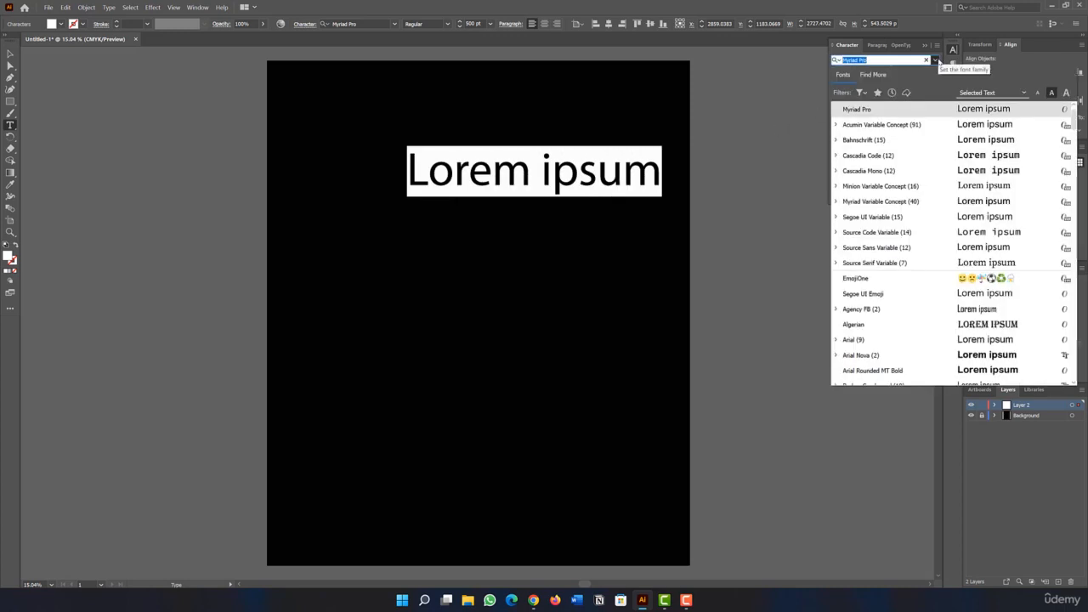
scroll(875, 255, up, 1)
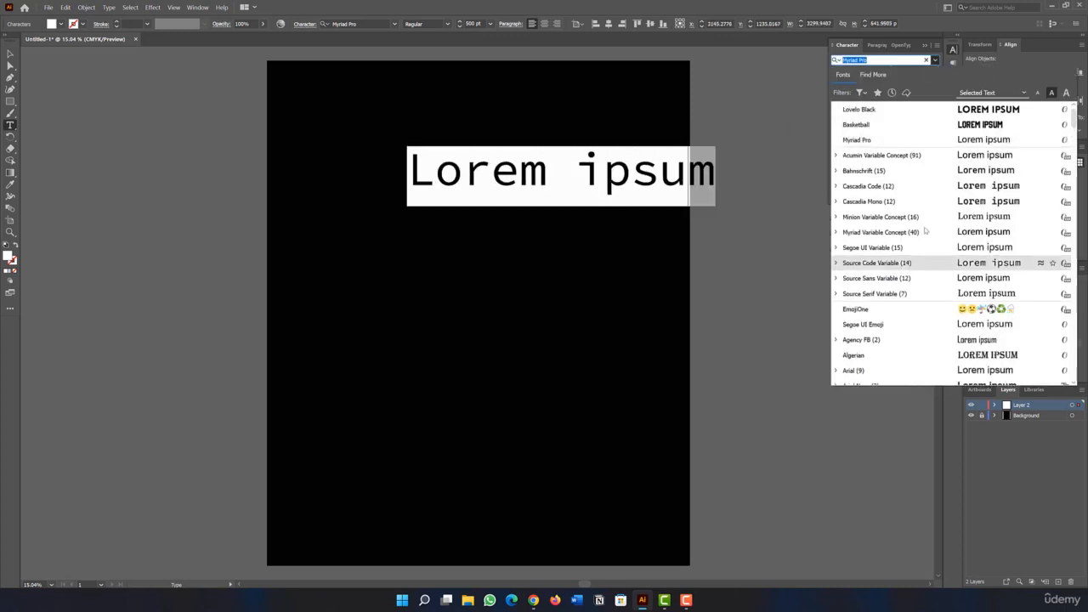
click(862, 114)
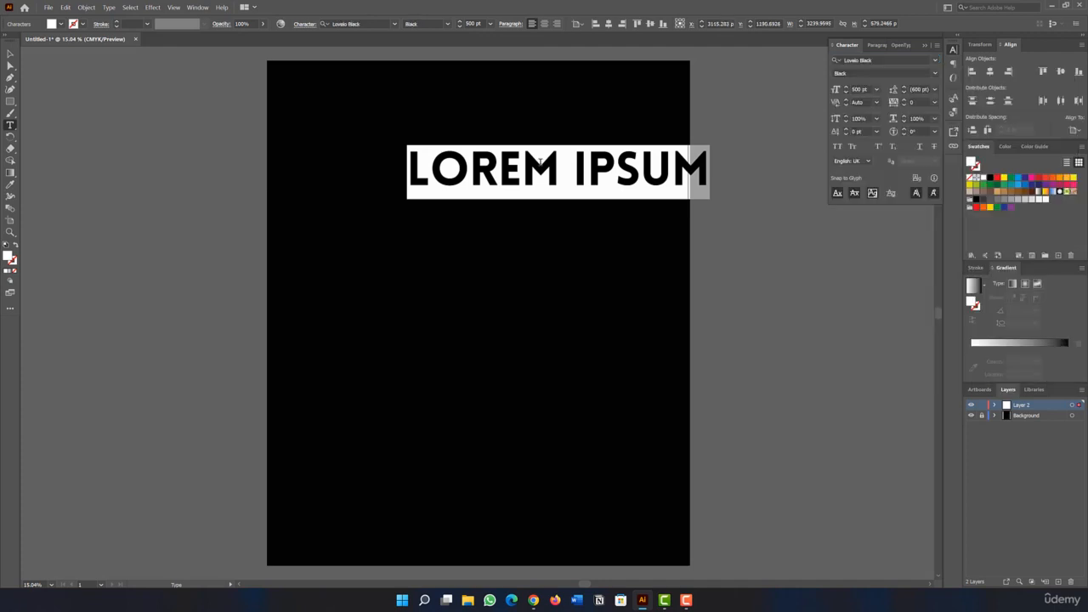
click(522, 159)
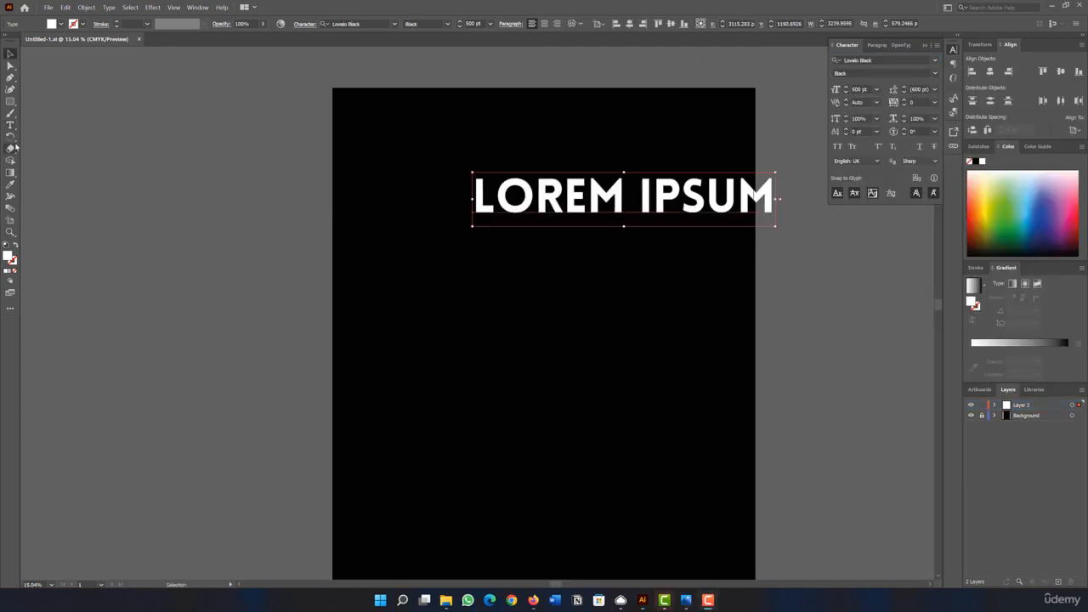
Replace the placeholder text with FOCUS.
click(11, 126)
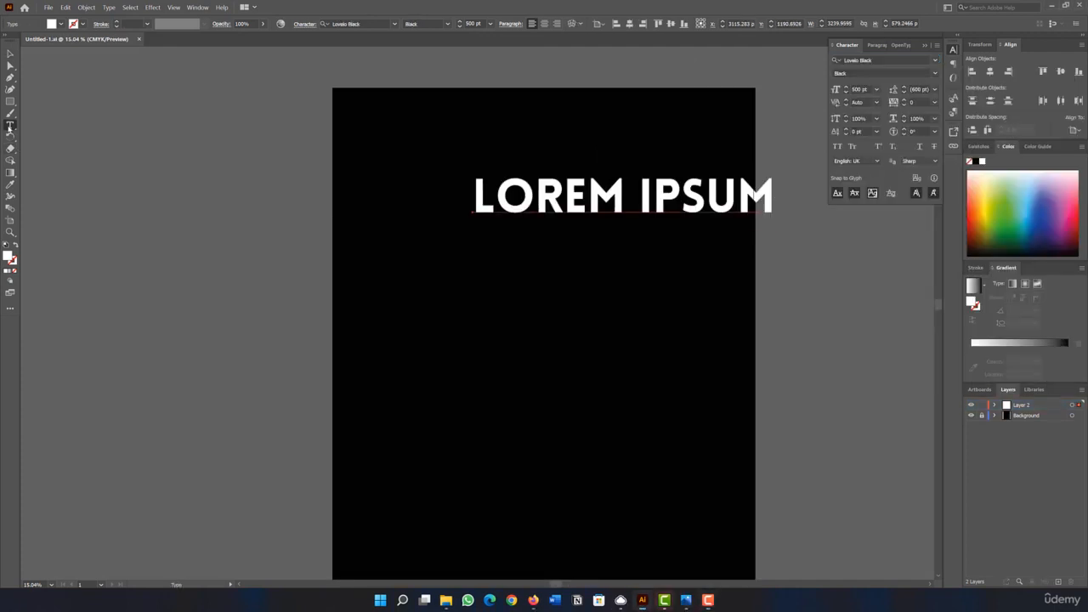
click(493, 201)
drag(478, 200, 780, 215)
key(BackSpace)
text(FOC)
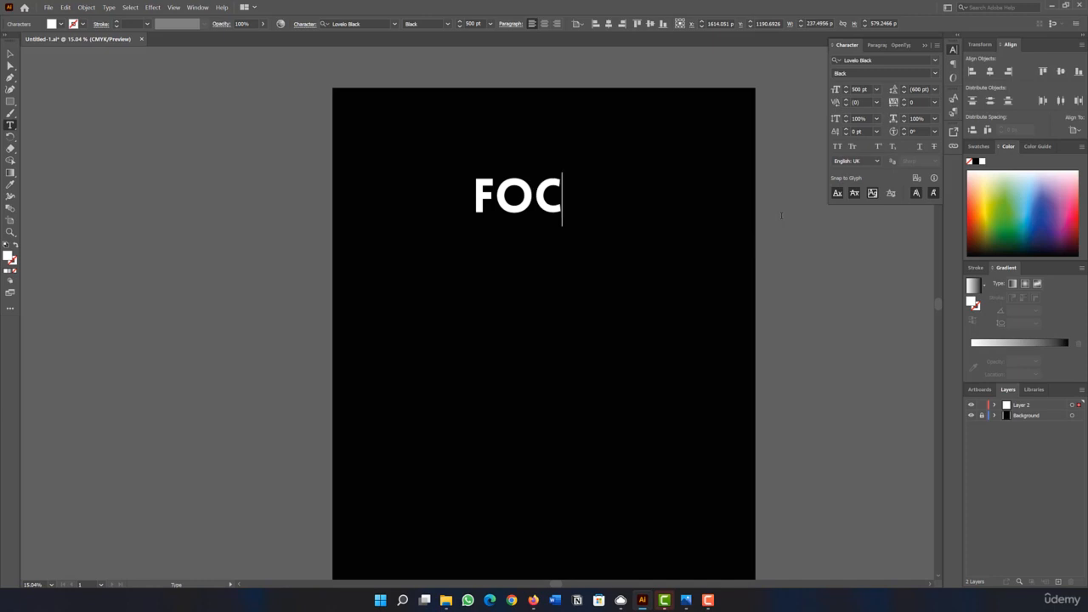
text(US)
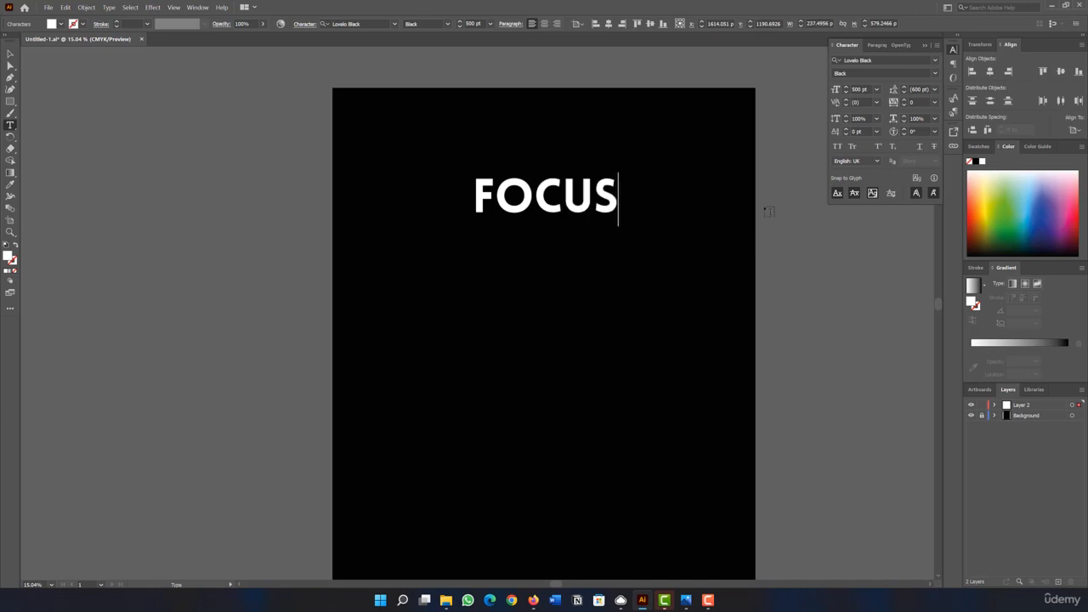
key(Escape)
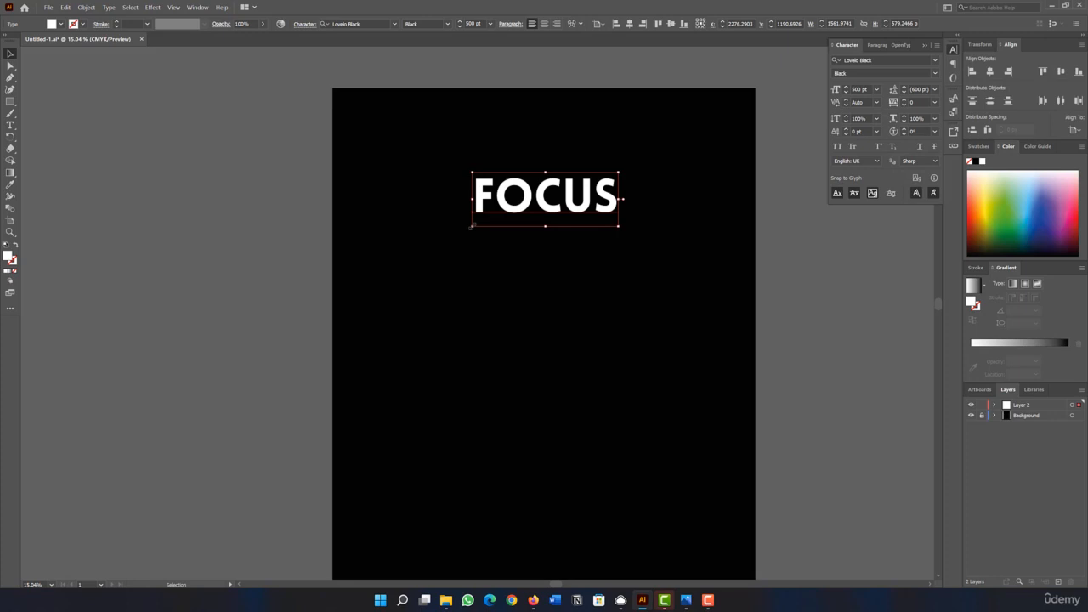
Enlarge the word FOCUS proportionally and move it to the horizontal middle of the artboard's upper part.
key(shift)
drag(471, 226, 392, 257)
drag(406, 209, 453, 207)
click(475, 320)
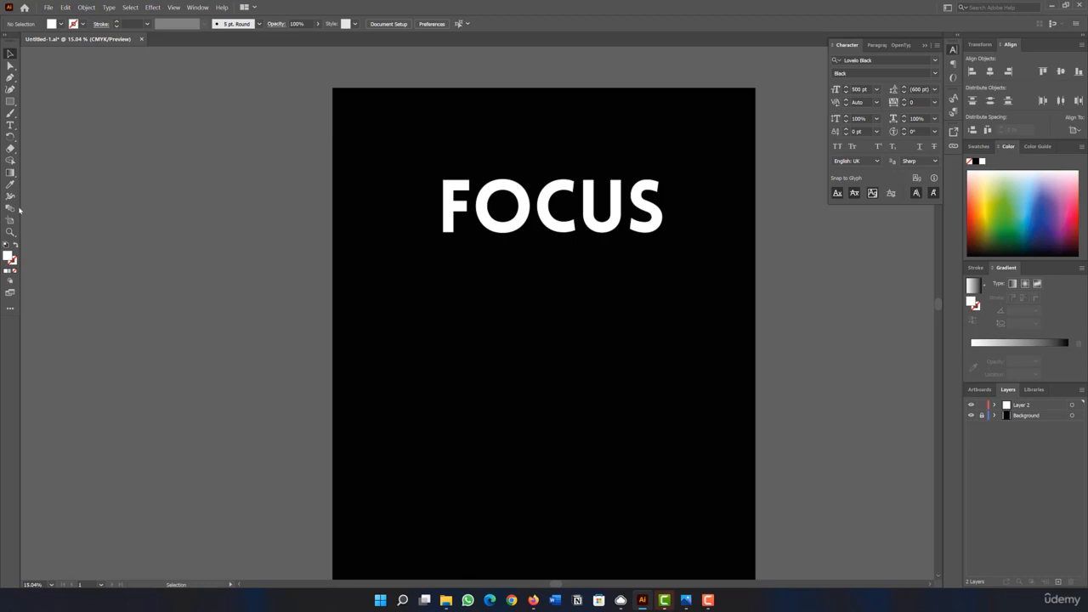
Place a second text object in Lovelo Black at 500 pt below FOCUS and fill it with white.
click(11, 125)
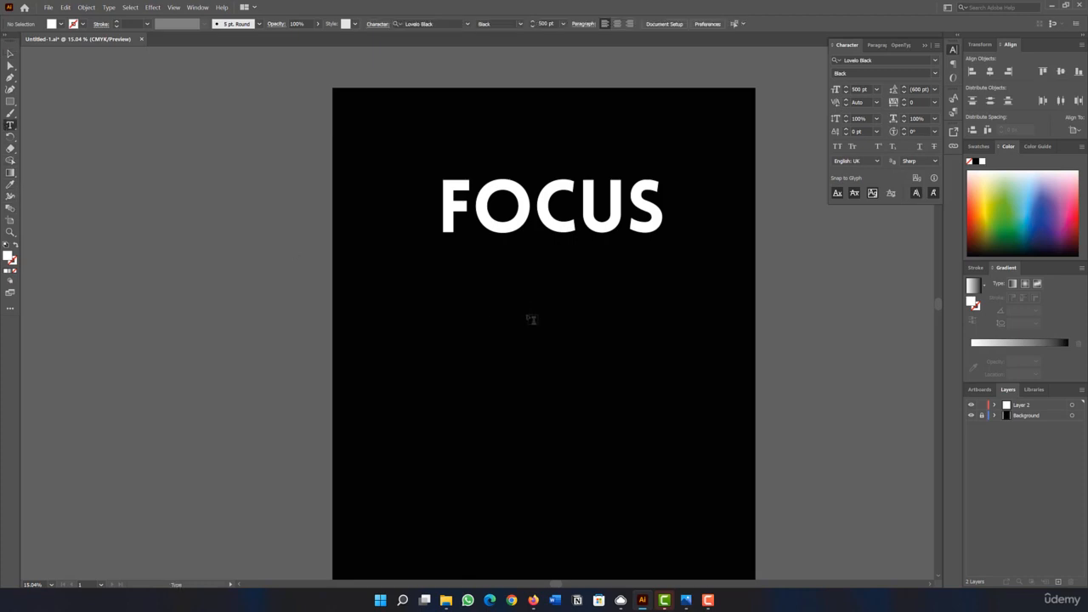
click(531, 318)
drag(826, 298, 425, 303)
click(838, 306)
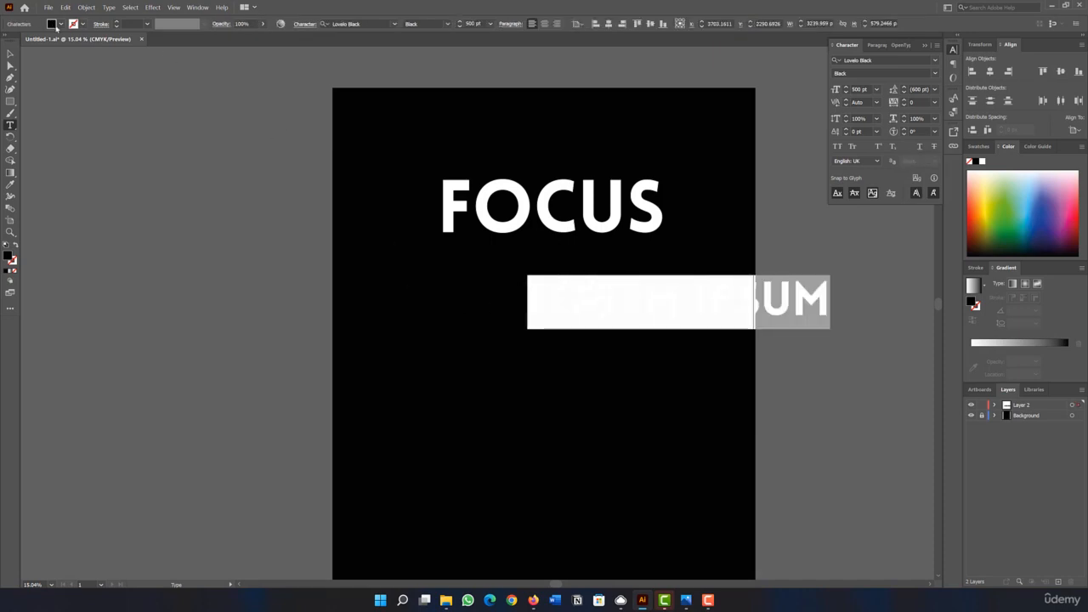
click(52, 24)
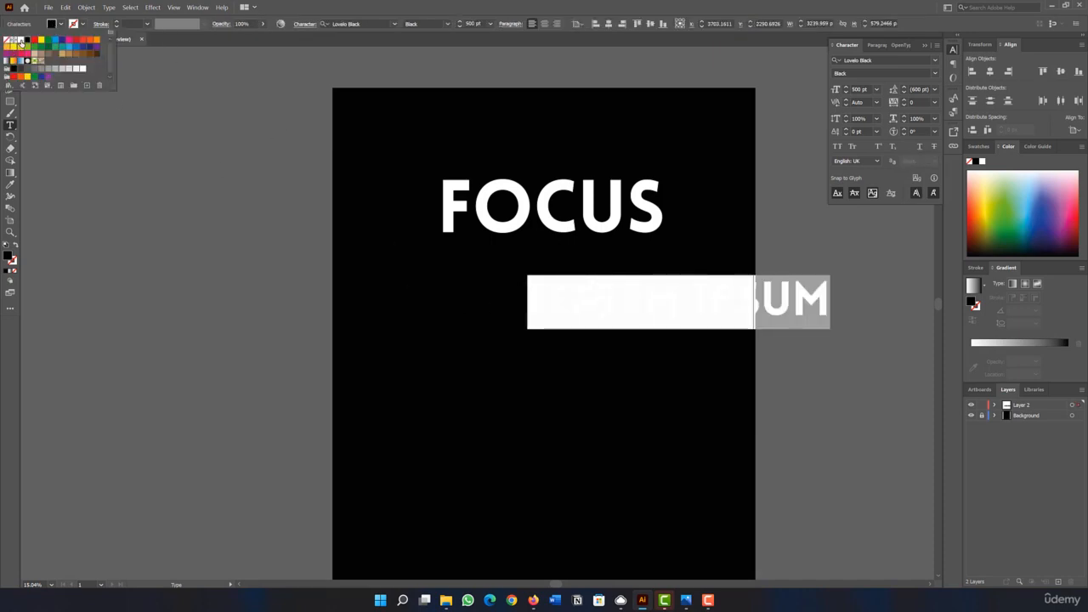
click(22, 41)
Replace the second text's placeholder with ON.
click(549, 298)
drag(549, 297, 824, 311)
key(BackSpace)
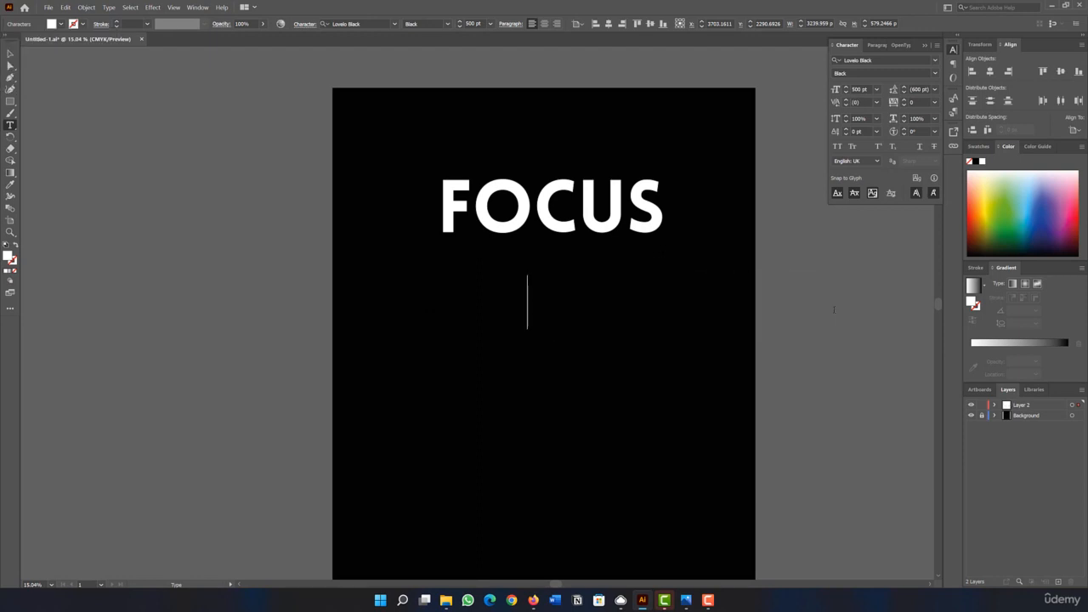
text(ON)
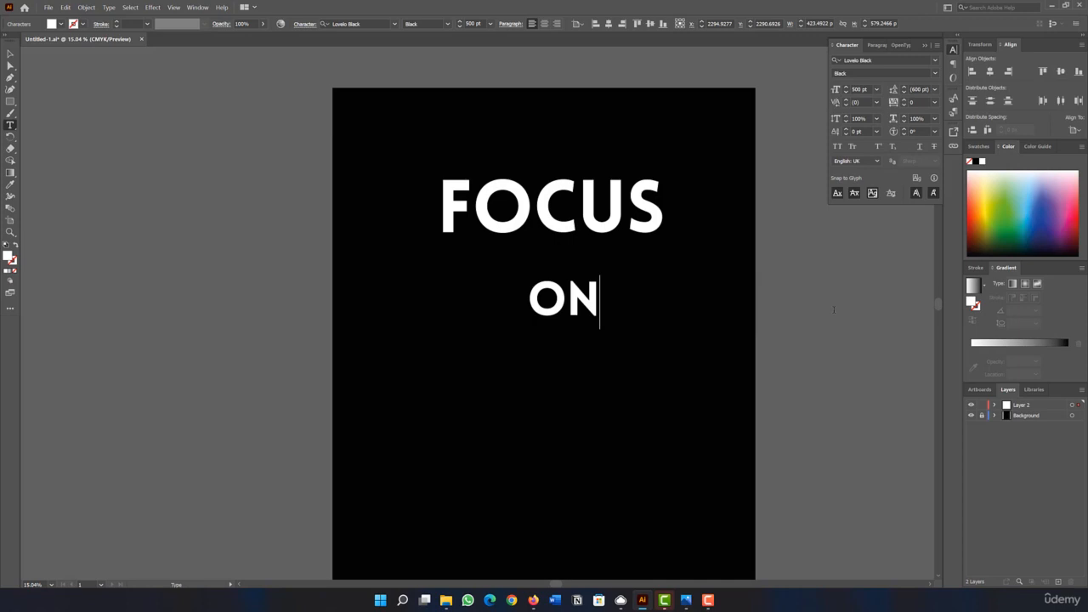
key(Escape)
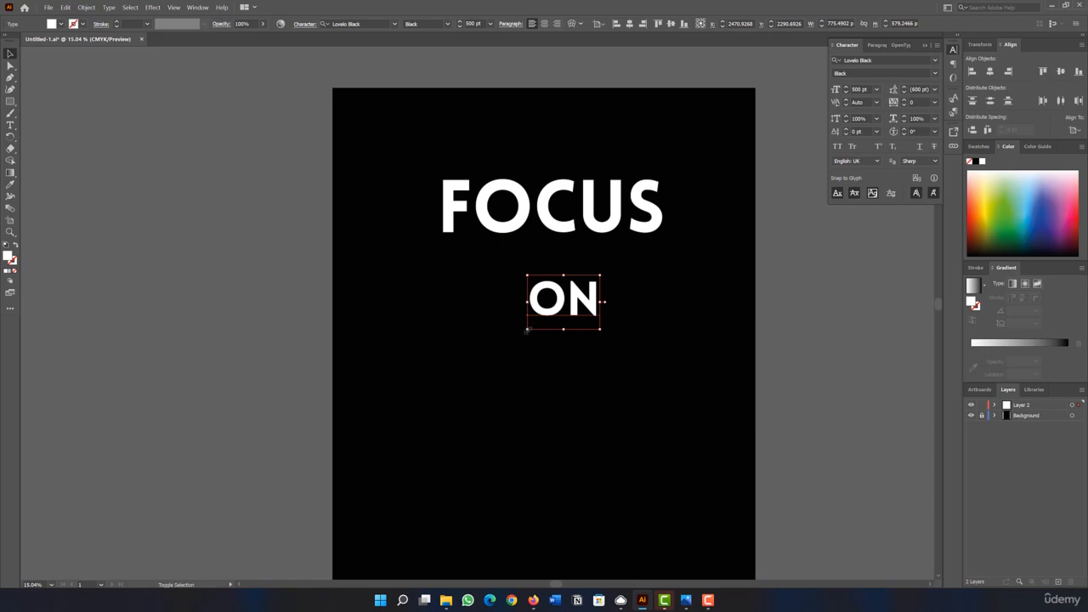
Enlarge ON and center it below FOCUS, and scale FOCUS down to nearly the same width.
drag(527, 330, 382, 417)
drag(494, 313, 532, 298)
click(460, 211)
drag(437, 170, 479, 206)
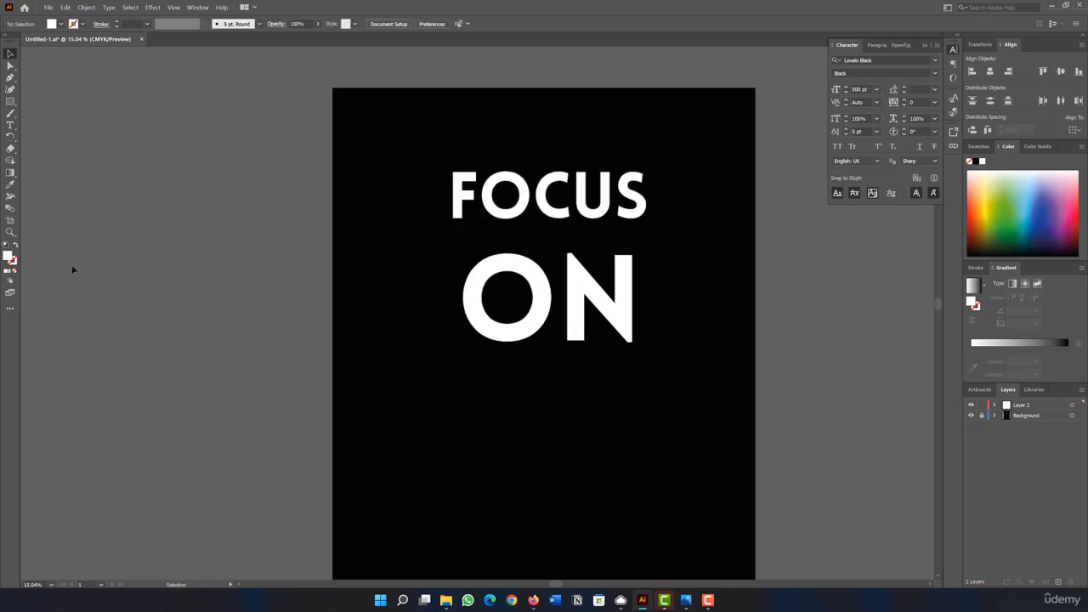
Add the white word THE in Lovelo Black at 500 pt below ON.
click(10, 125)
click(488, 410)
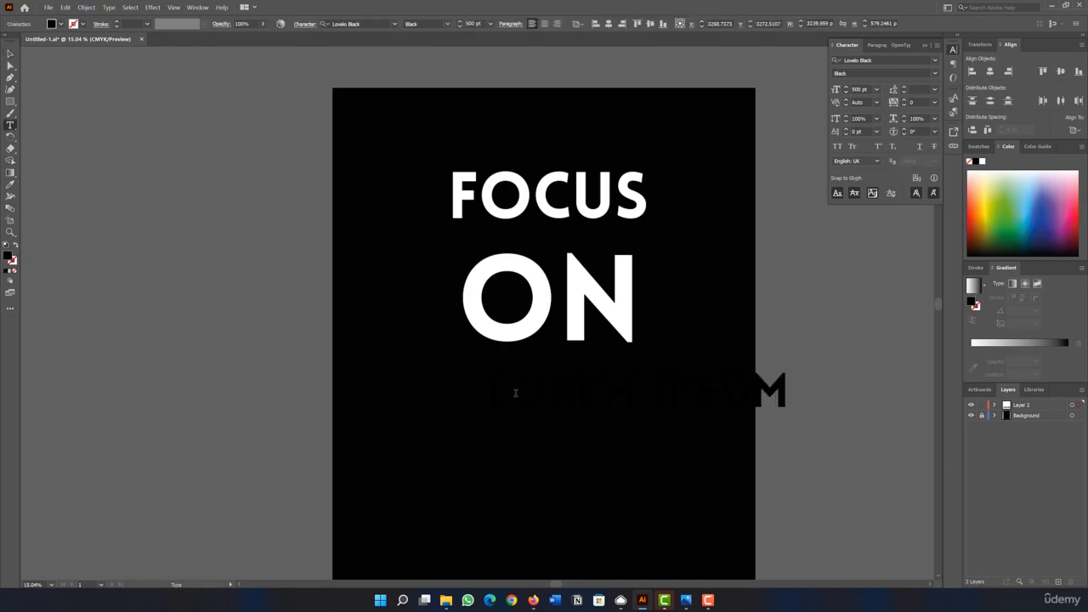
text(THE)
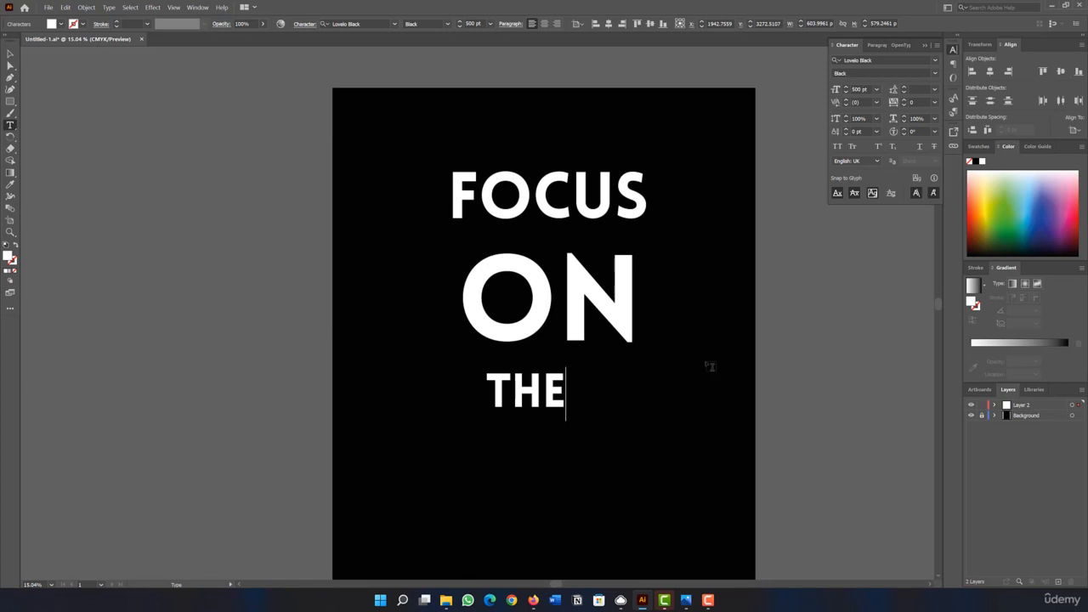
key(Escape)
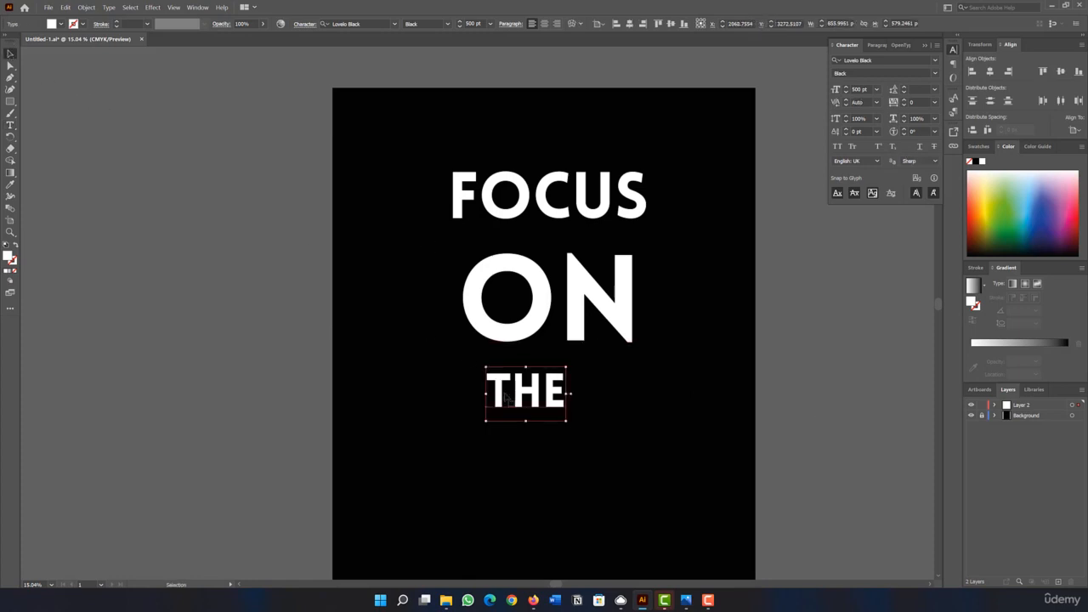
Enlarge THE proportionally to about the width of ON and center it beneath that word.
drag(485, 422, 289, 513)
drag(417, 446, 515, 435)
key(ctrl+shift+a)
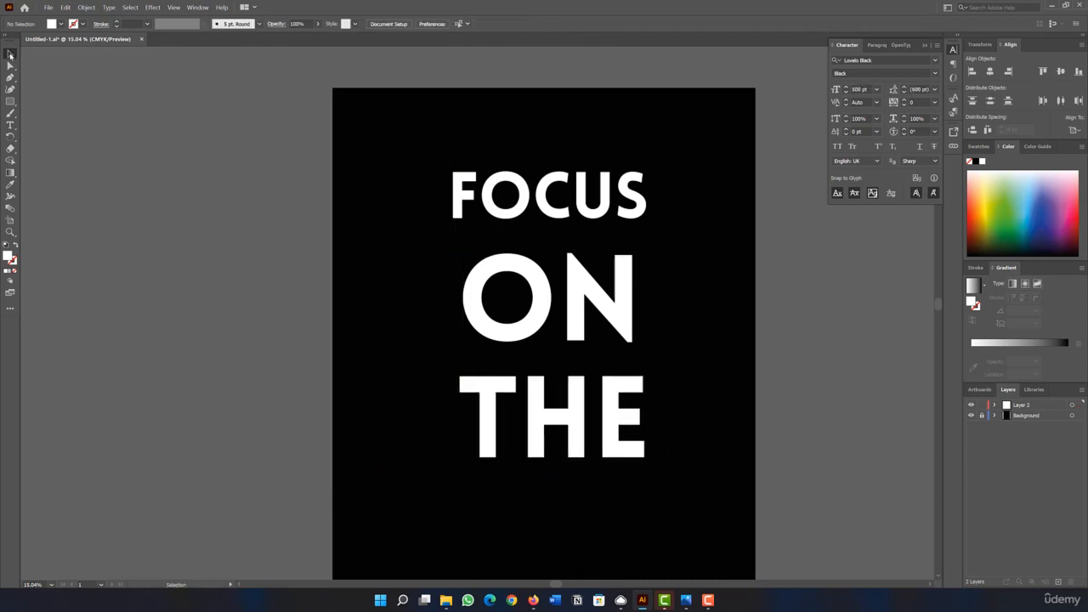
Move FOCUS, ON and THE together up and slightly left to free space below THE.
drag(560, 313, 728, 517)
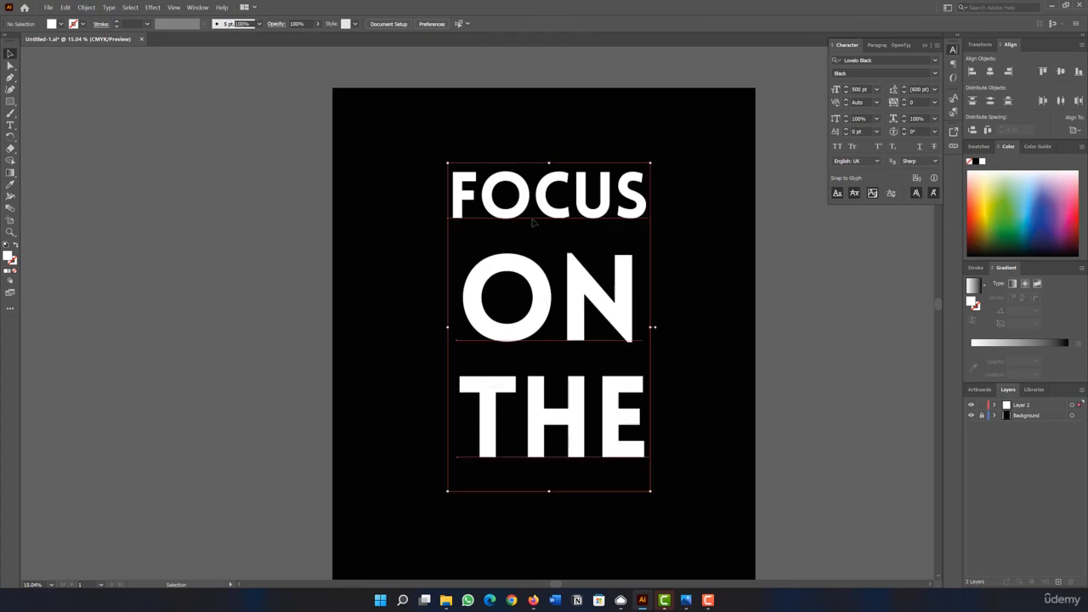
drag(509, 208, 503, 189)
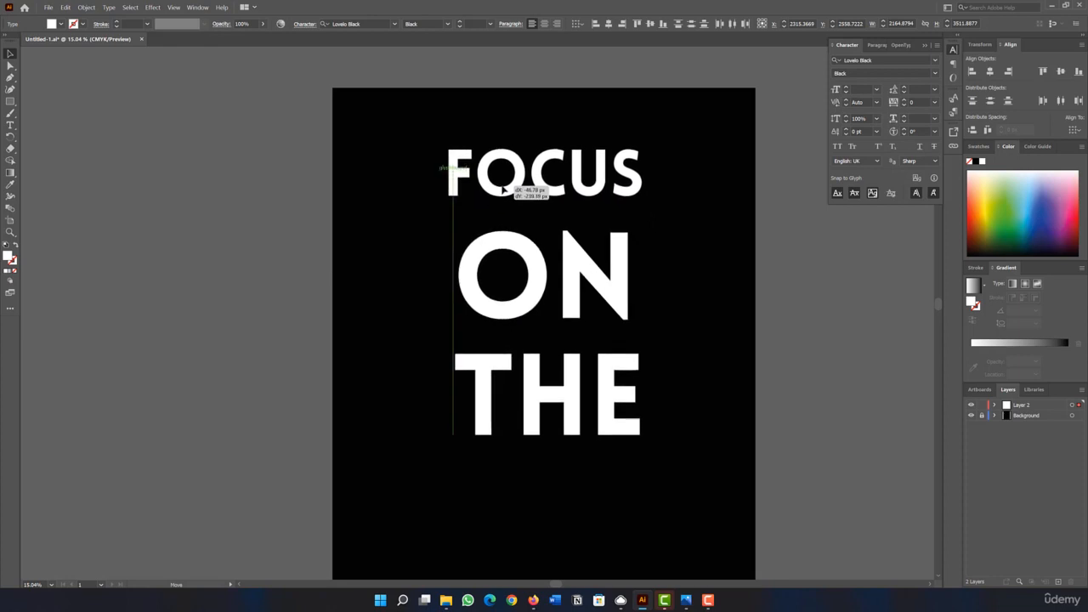
drag(503, 189, 505, 177)
click(412, 303)
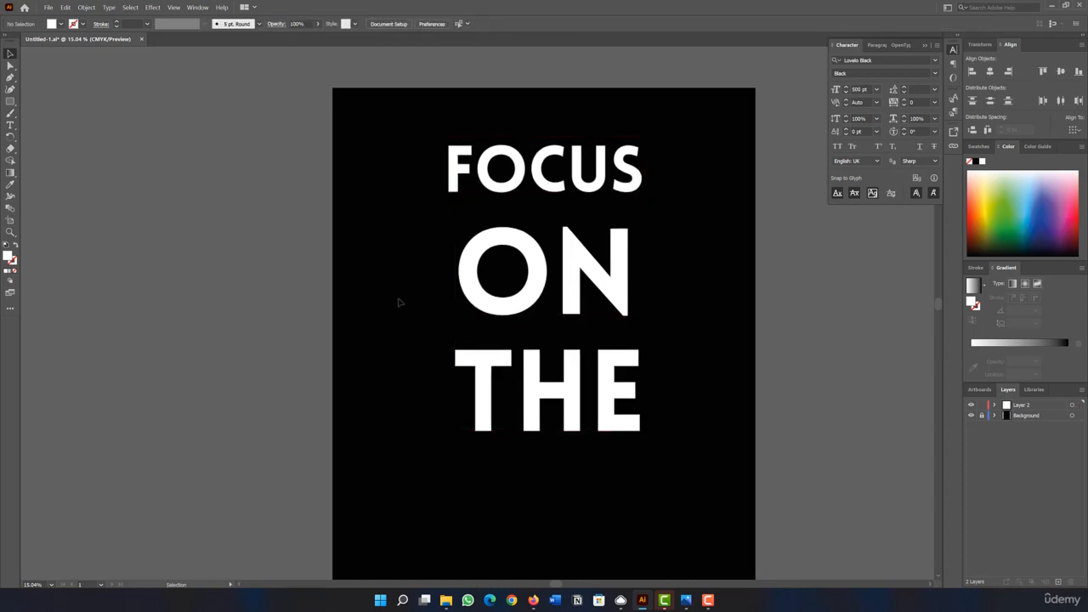
Add the white word GOALS in Lovelo Black at 500 pt and place it roughly centered below THE.
click(11, 125)
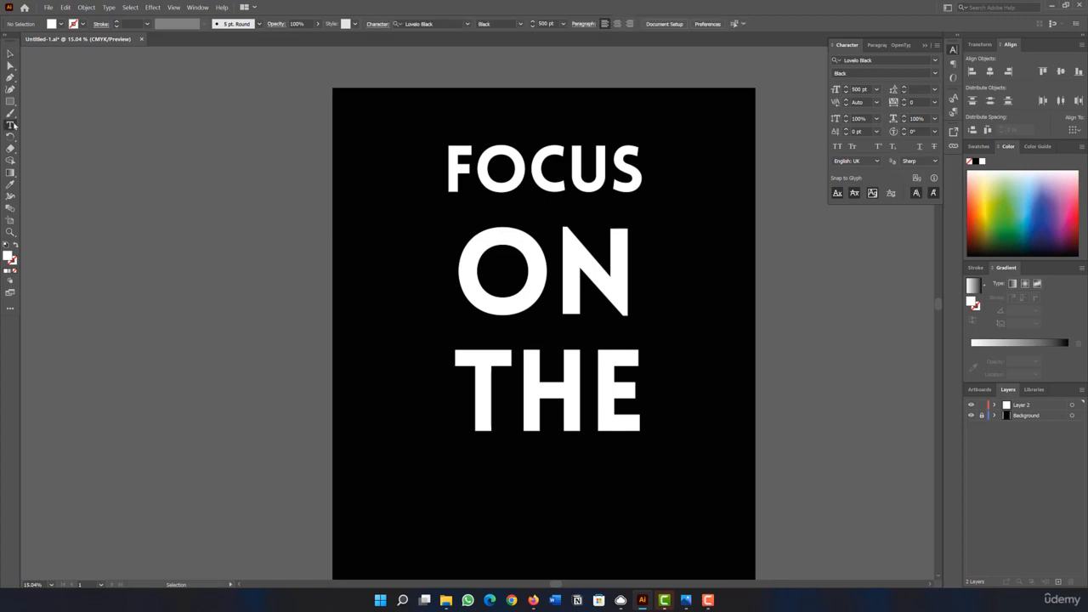
click(495, 493)
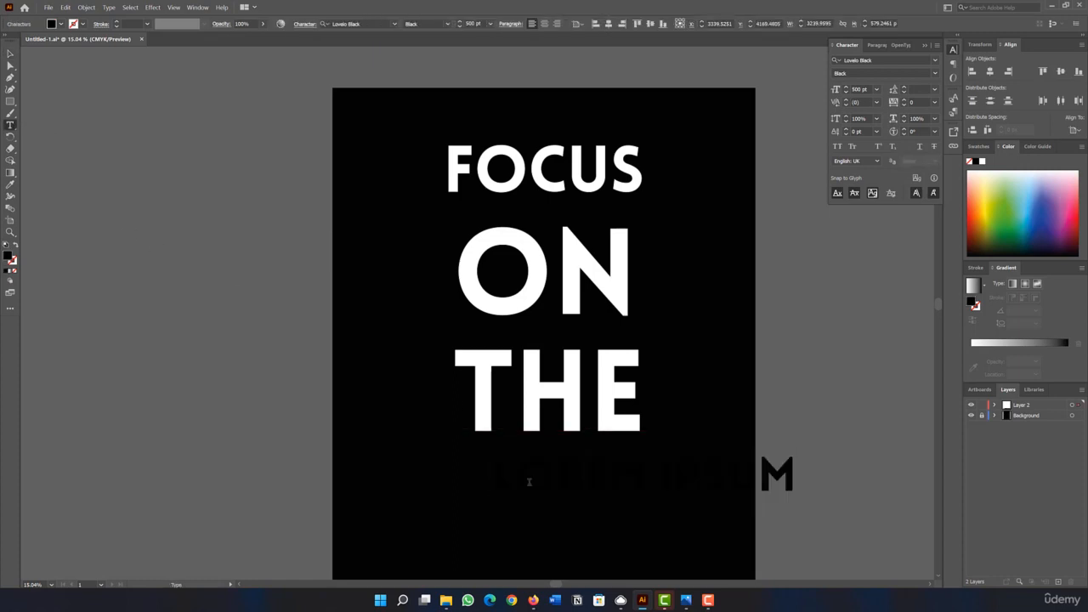
click(60, 25)
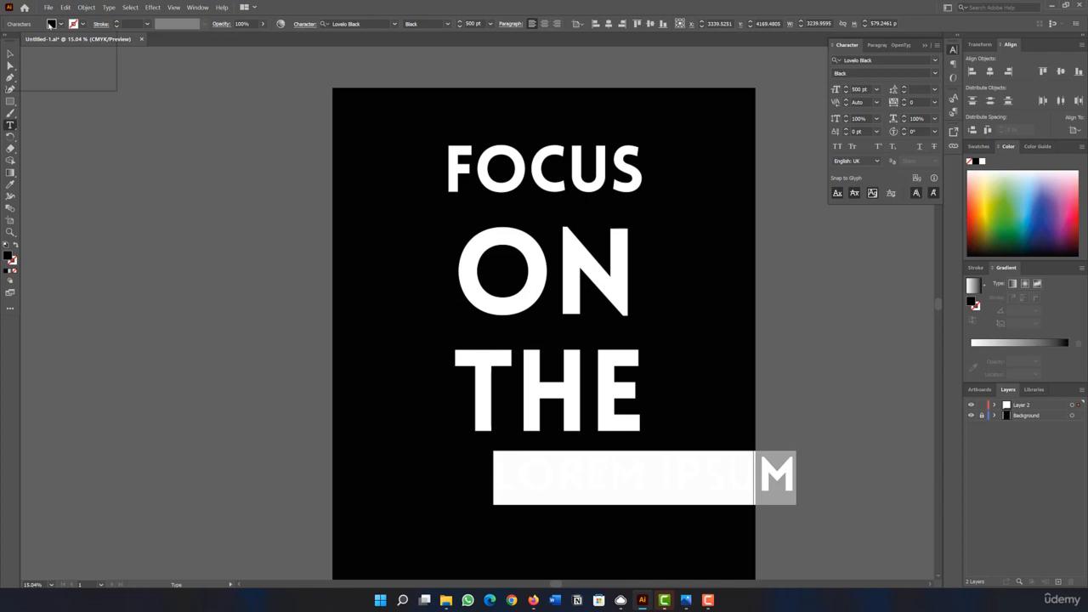
click(19, 39)
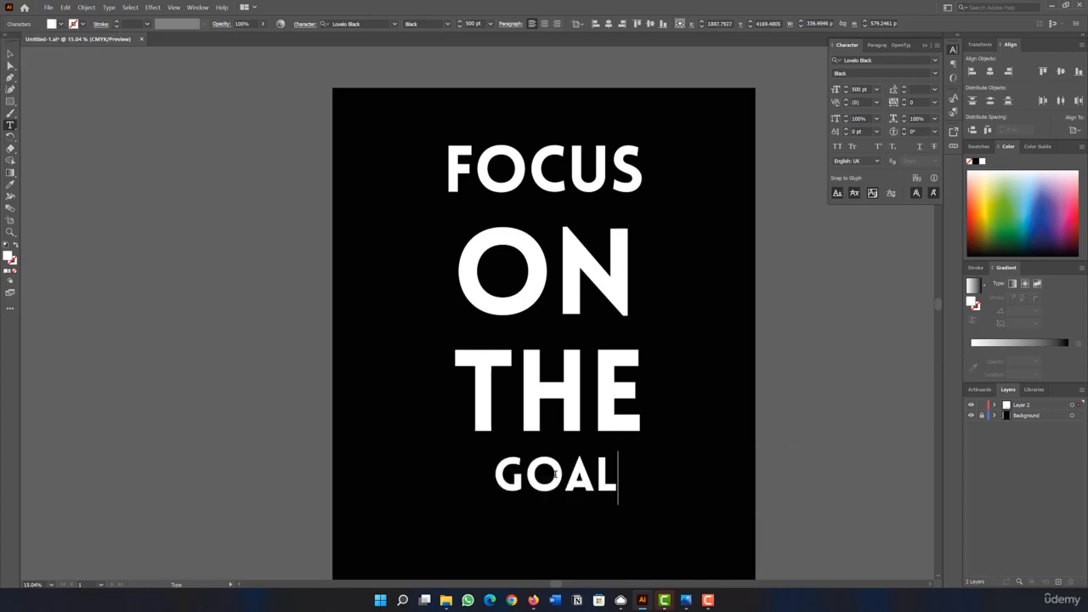
text(GOALS)
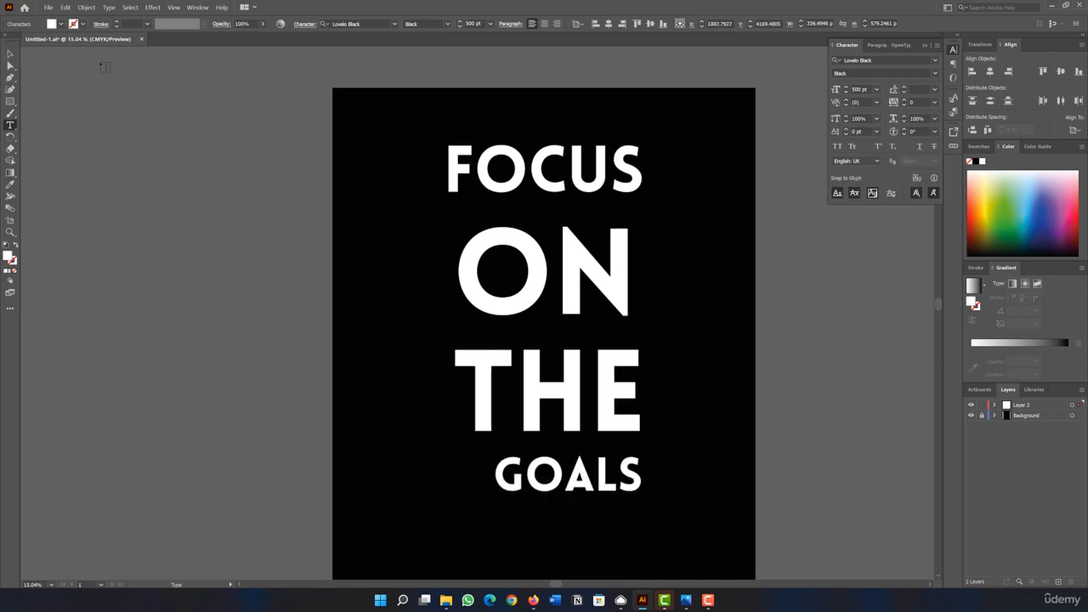
click(10, 54)
mouse_move(512, 484)
mouse_down()
mouse_move(510, 498)
mouse_move(499, 495)
mouse_up()
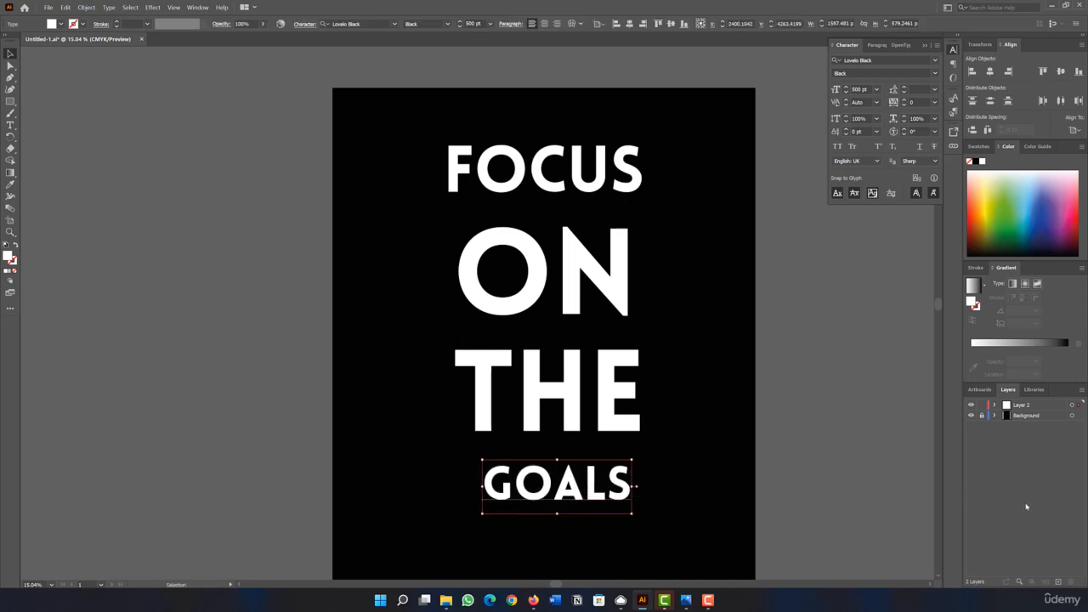
Create a new layer and draw a rectangle about 2236 x 576 px over the word GOALS.
click(1059, 582)
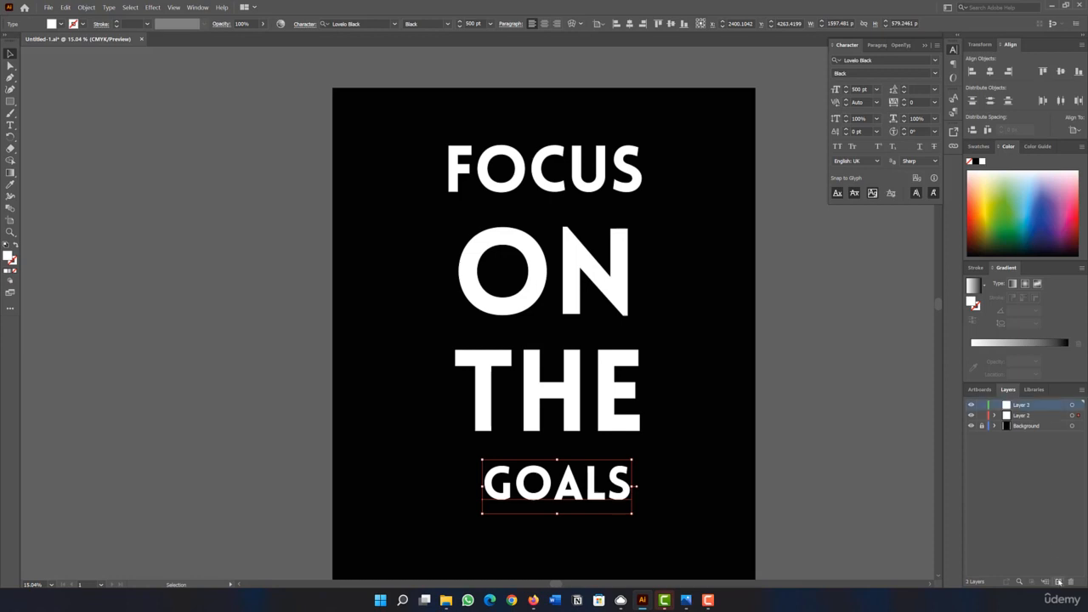
click(927, 448)
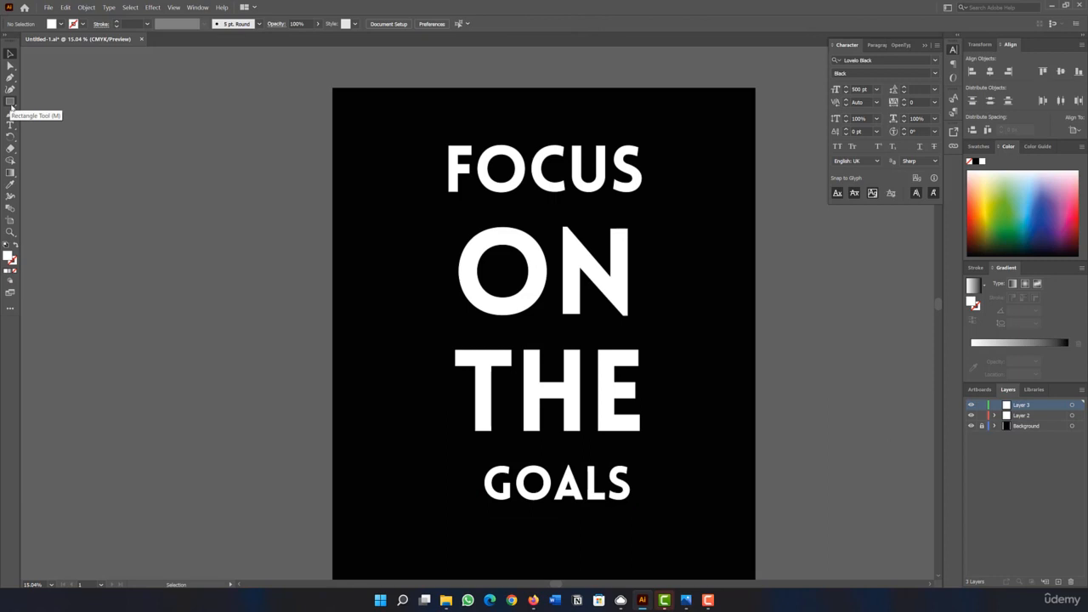
click(10, 102)
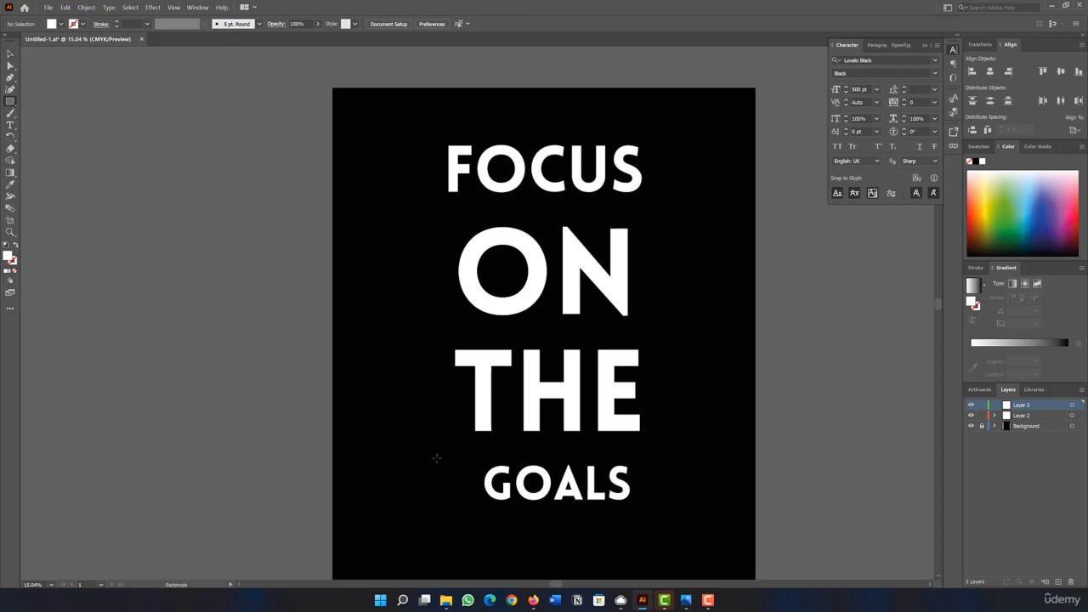
drag(440, 455, 649, 508)
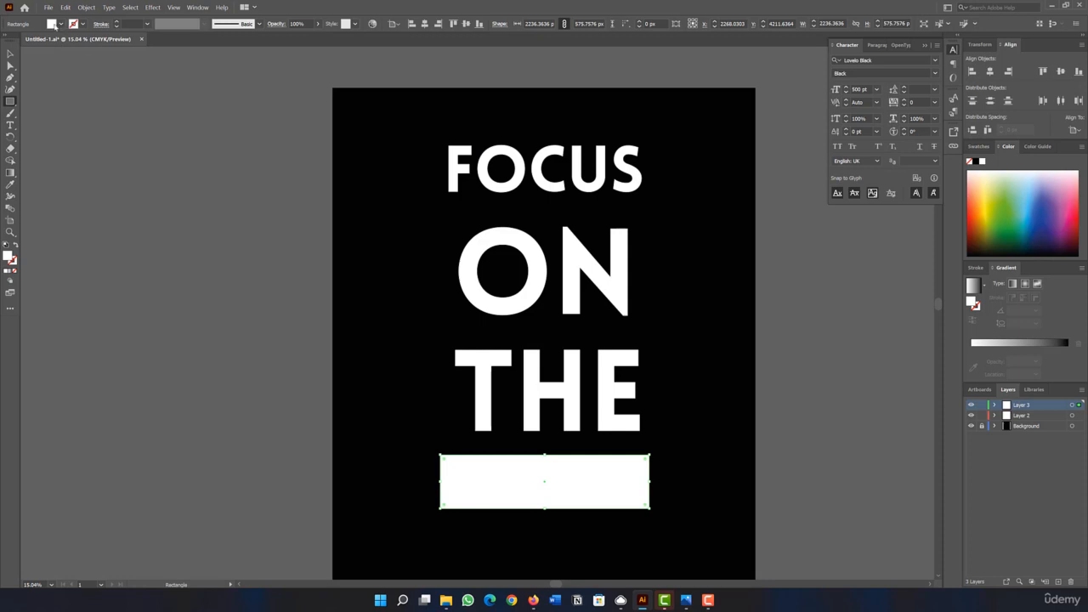
Fill the rectangle with yellow and move its layer beneath the text layer.
click(56, 24)
click(8, 48)
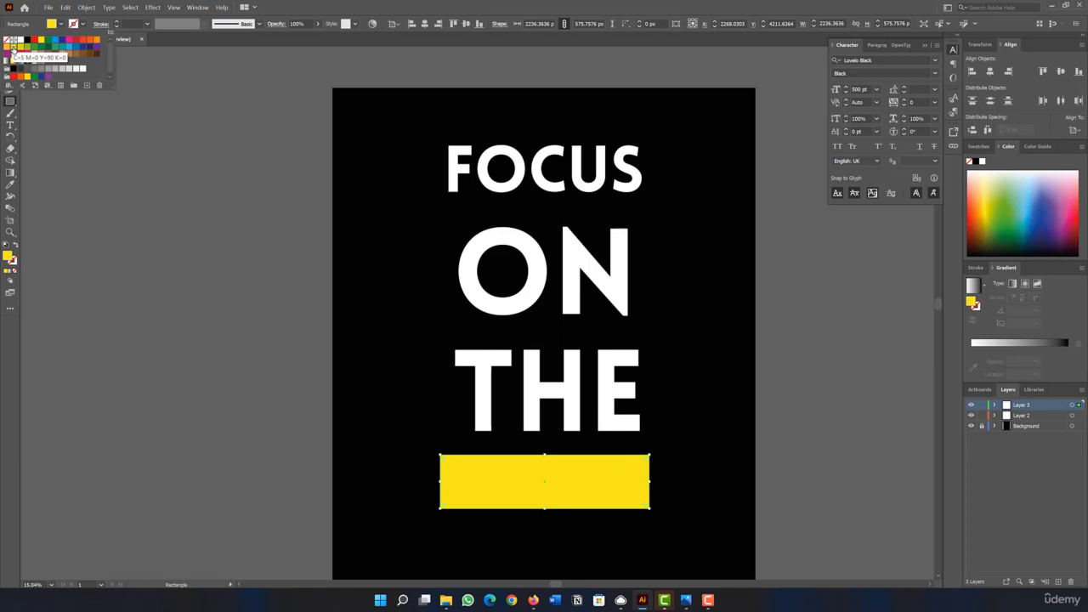
click(53, 24)
click(1020, 457)
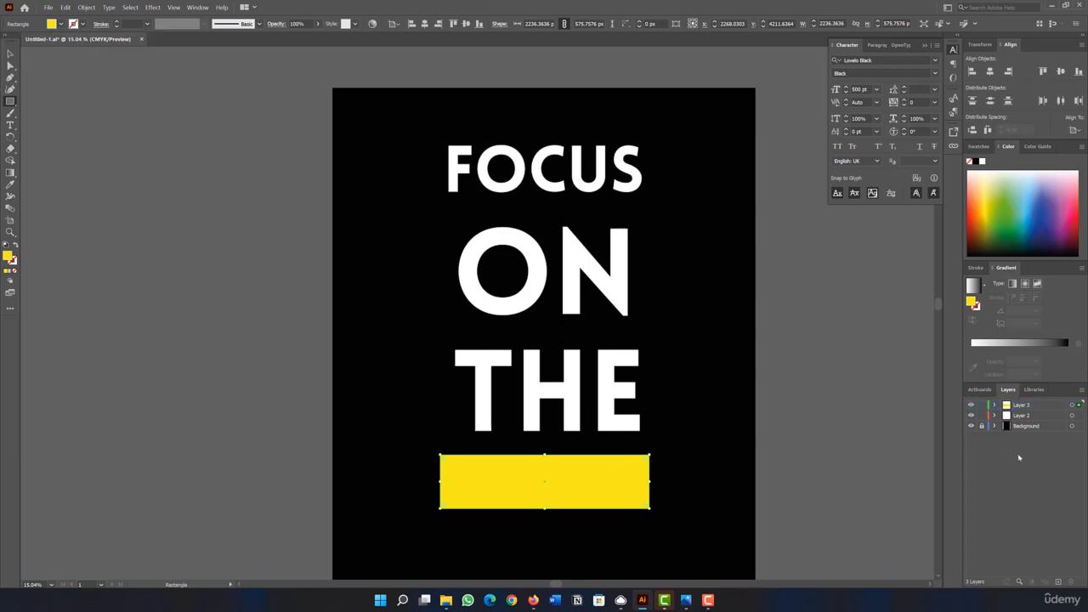
drag(1021, 406, 1025, 417)
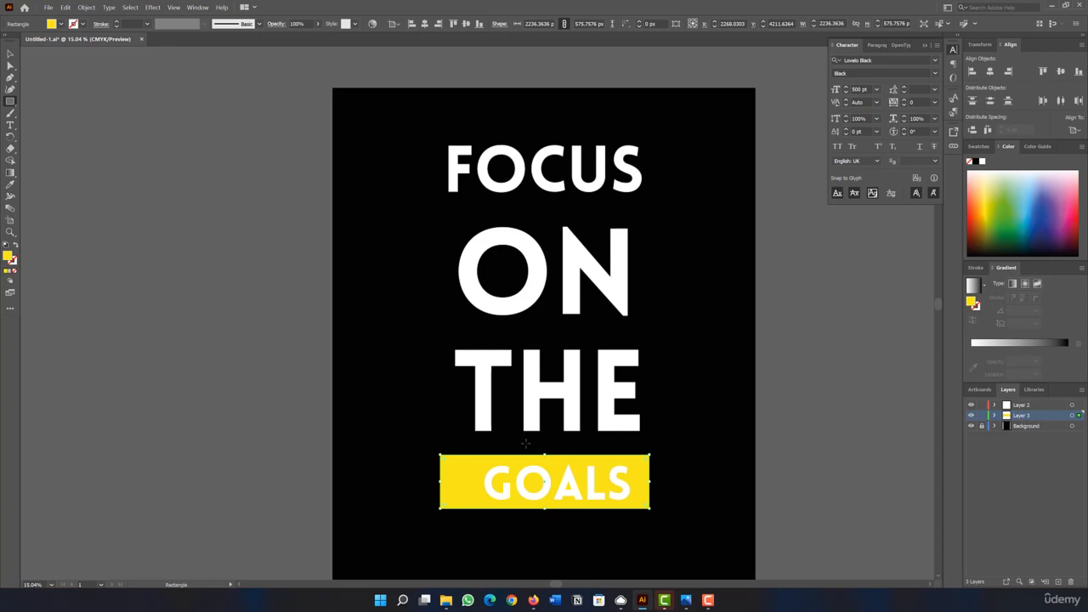
Shift the yellow rectangle slightly up and right, and center GOALS inside it.
key(v)
drag(462, 472, 476, 464)
mouse_move(476, 464)
mouse_down()
mouse_move(463, 464)
mouse_move(487, 475)
mouse_up()
click(491, 481)
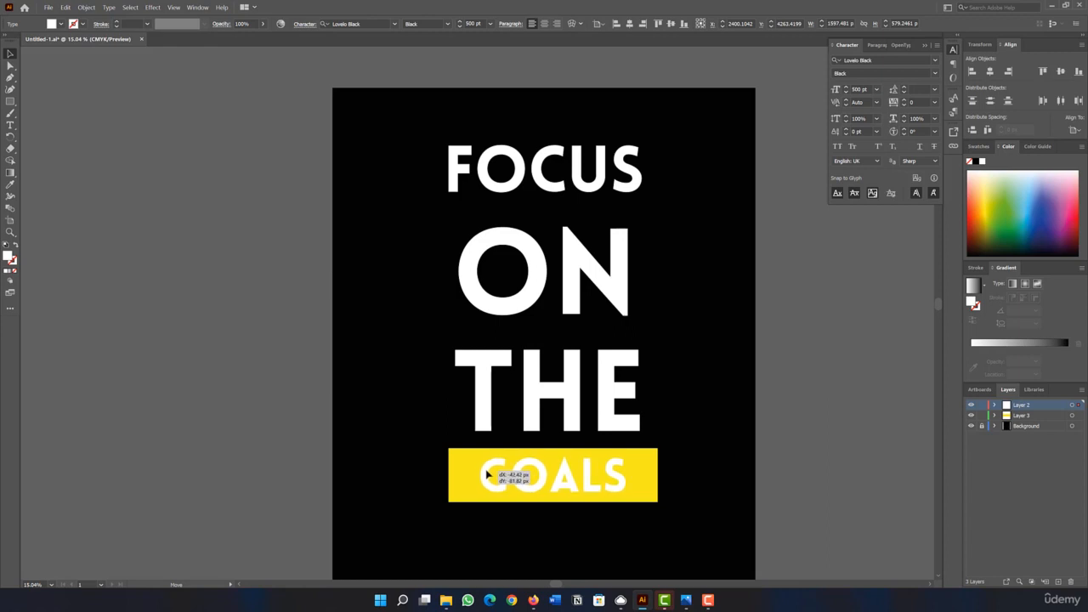
drag(486, 475, 487, 475)
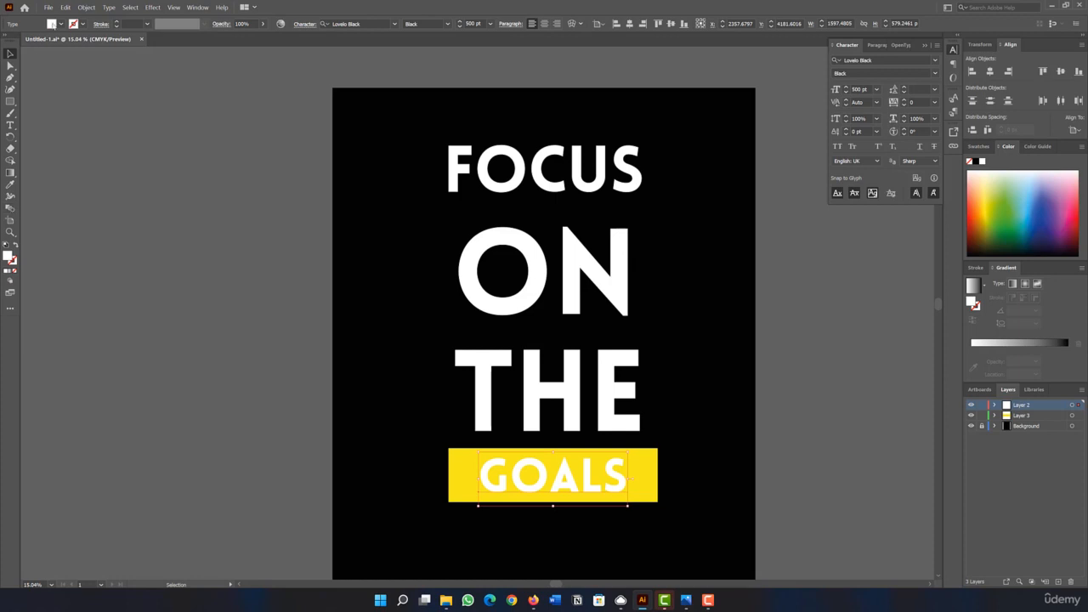
Change the fill of the word GOALS to black.
click(54, 25)
click(26, 41)
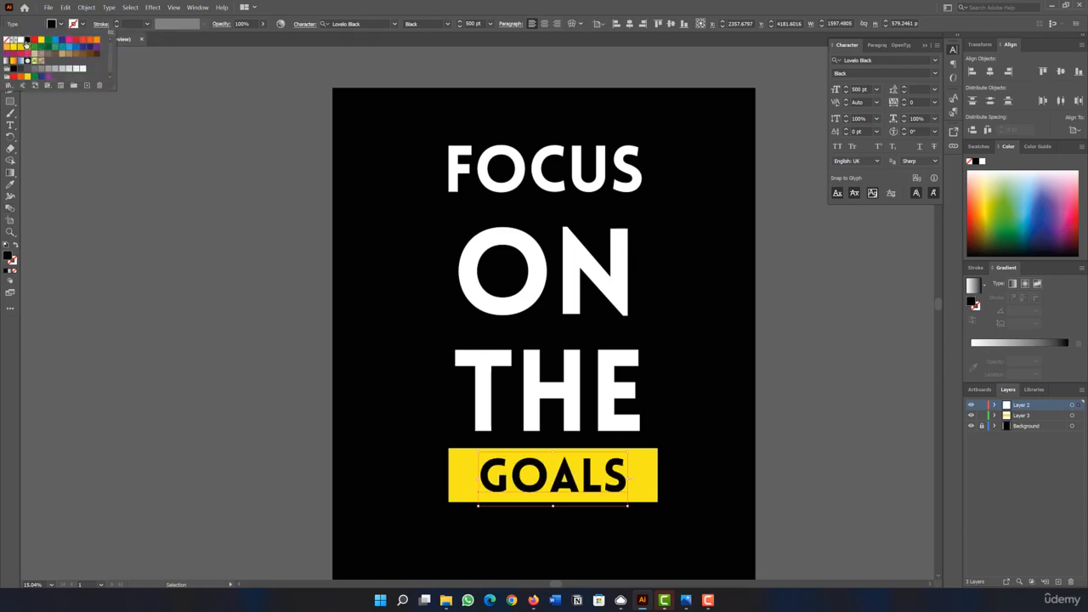
click(1007, 489)
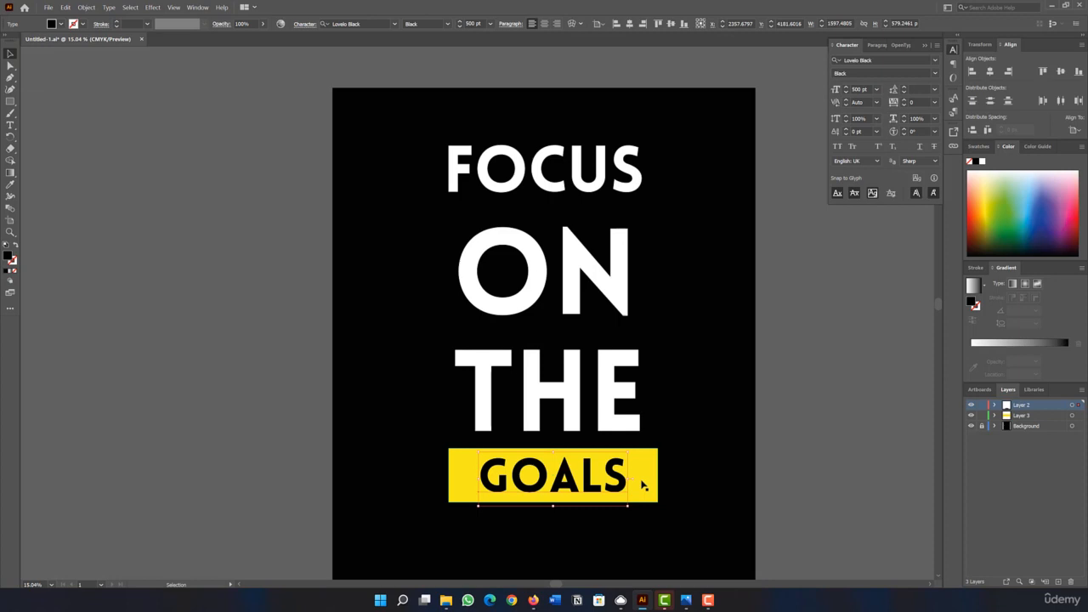
click(641, 481)
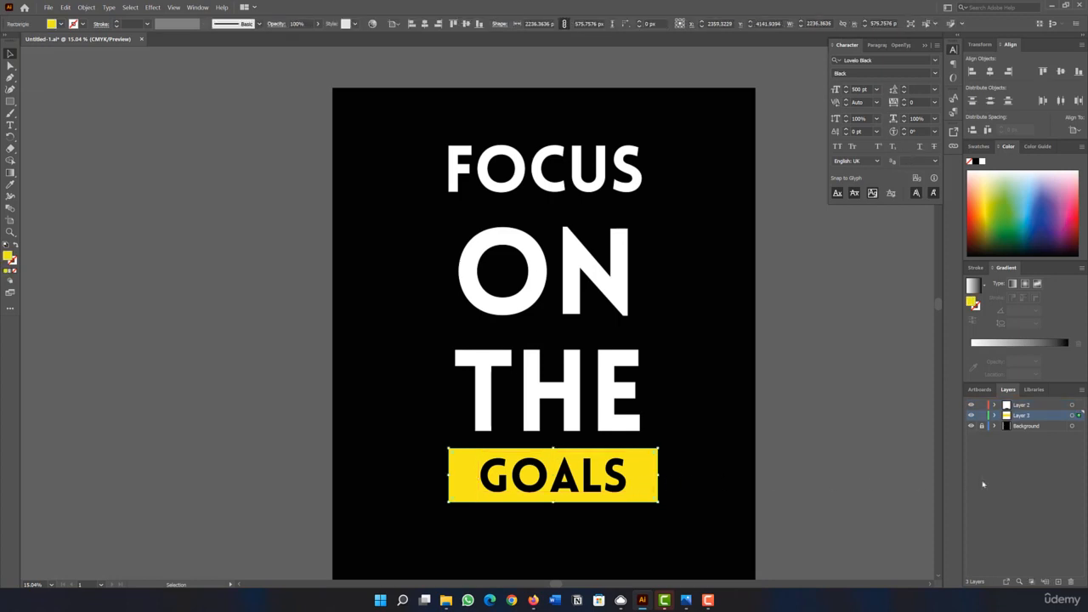
scroll(694, 403, down, 1)
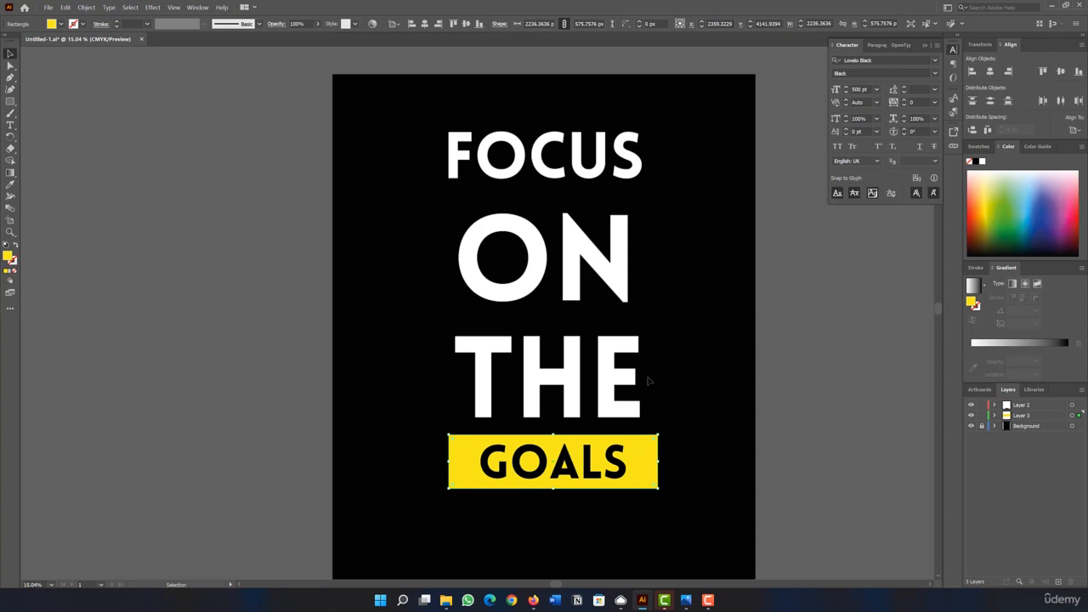
click(10, 101)
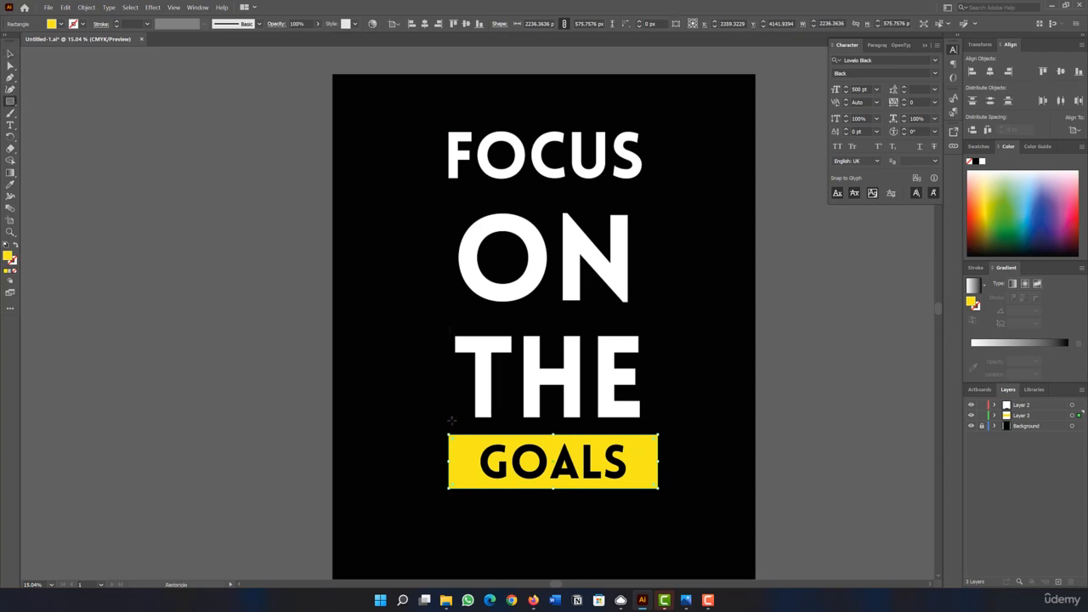
click(10, 54)
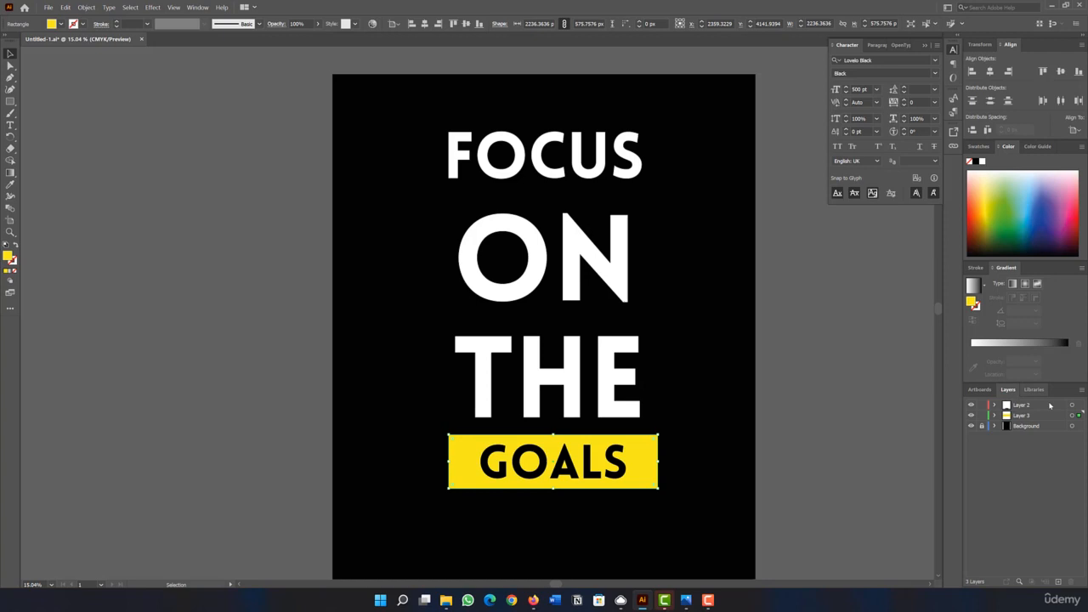
click(1023, 415)
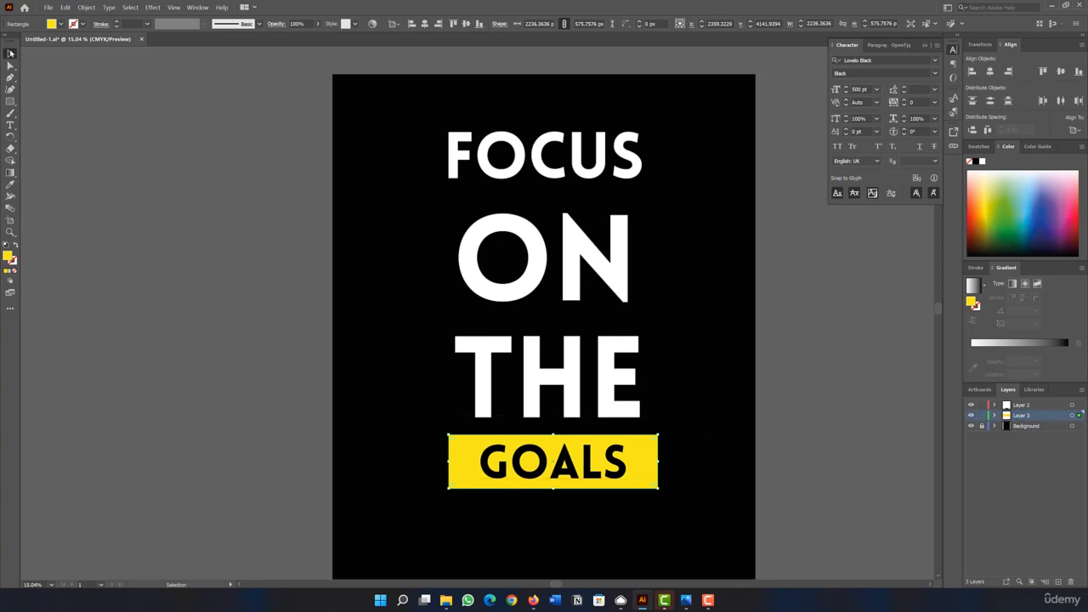
click(465, 420)
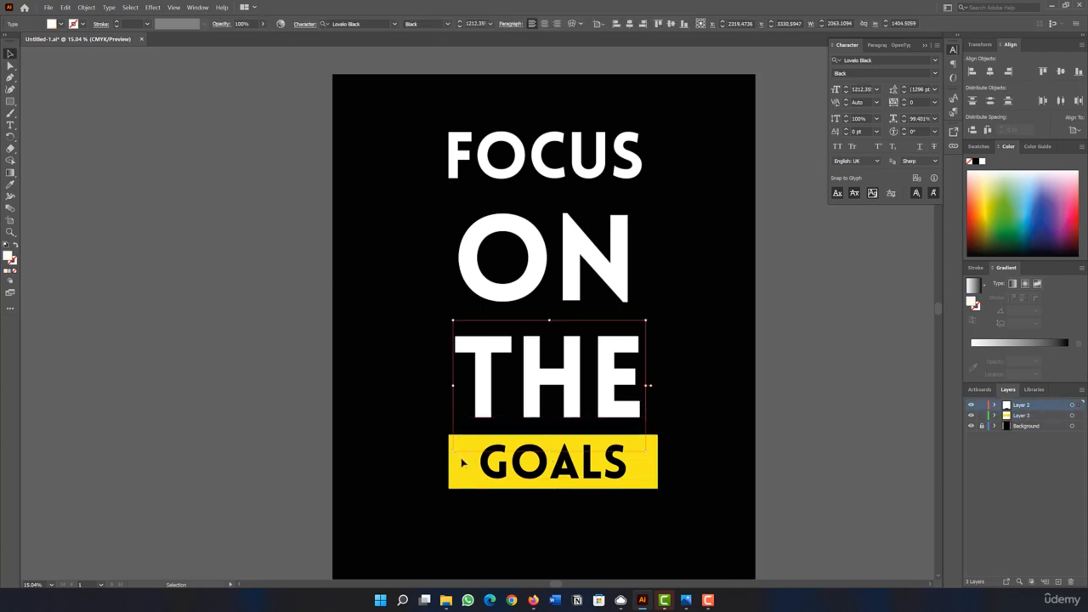
Duplicate the yellow rectangle between FOCUS and ON and reduce the copy to a bar about 115 px high.
click(457, 468)
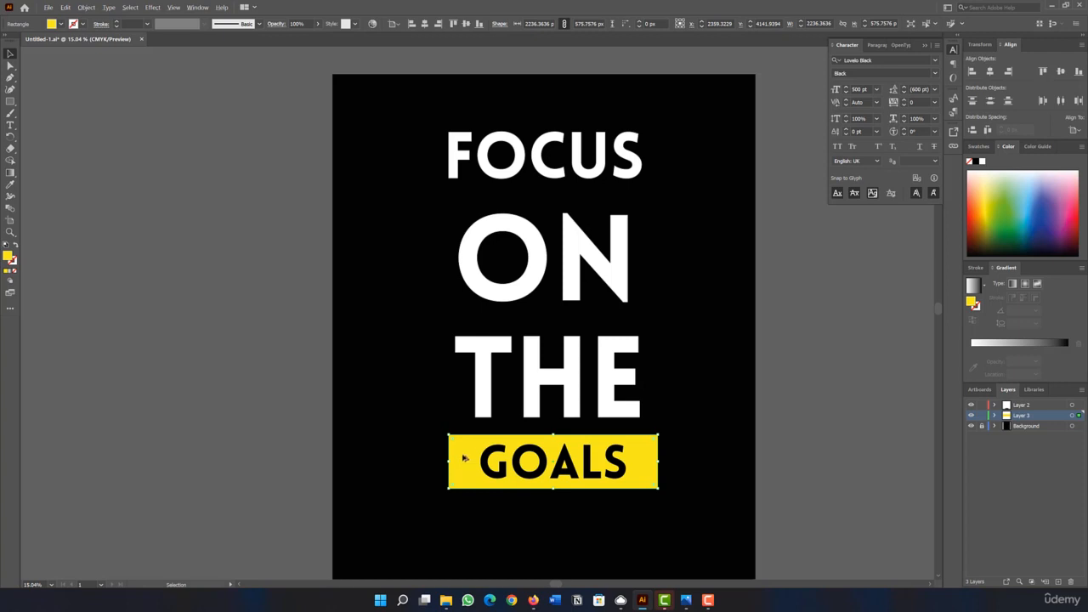
drag(463, 458, 453, 211)
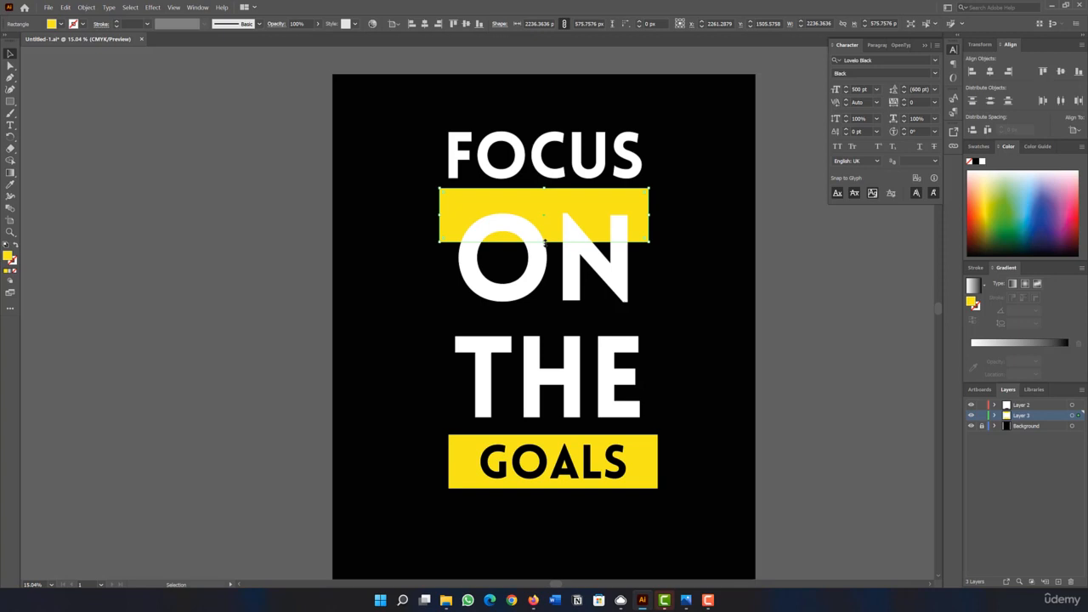
drag(545, 241, 551, 198)
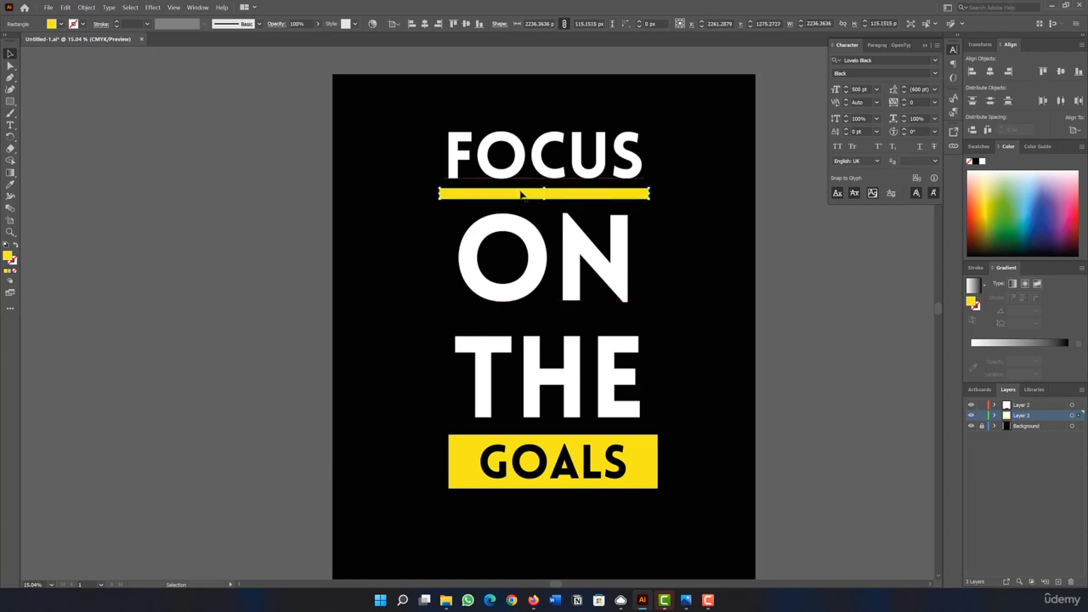
click(81, 104)
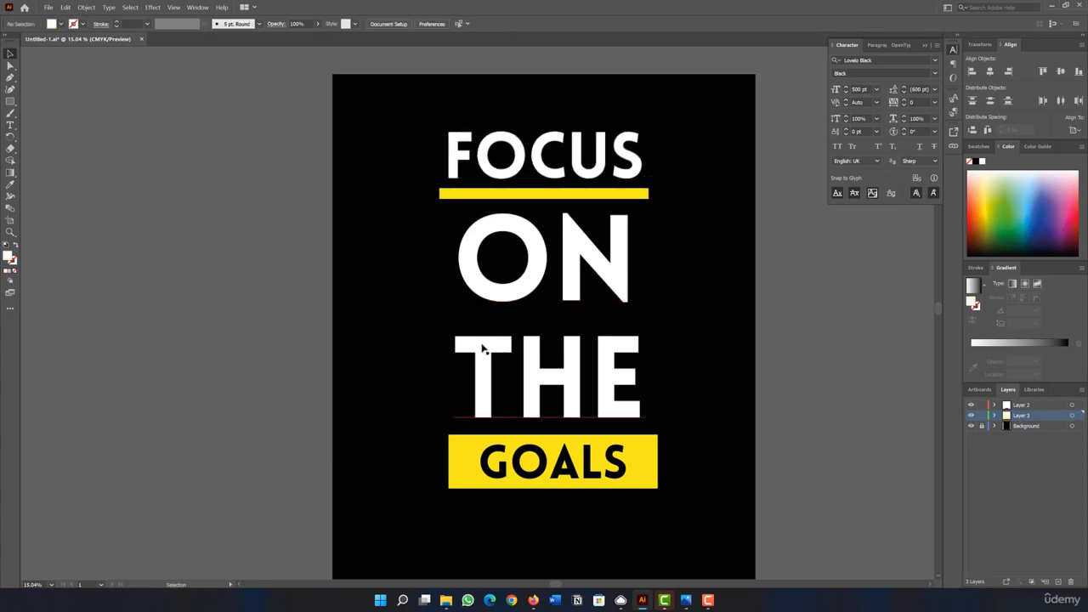
Move THE, GOALS and the yellow rectangle behind GOALS slightly up toward ON.
drag(489, 354, 491, 341)
click(465, 470)
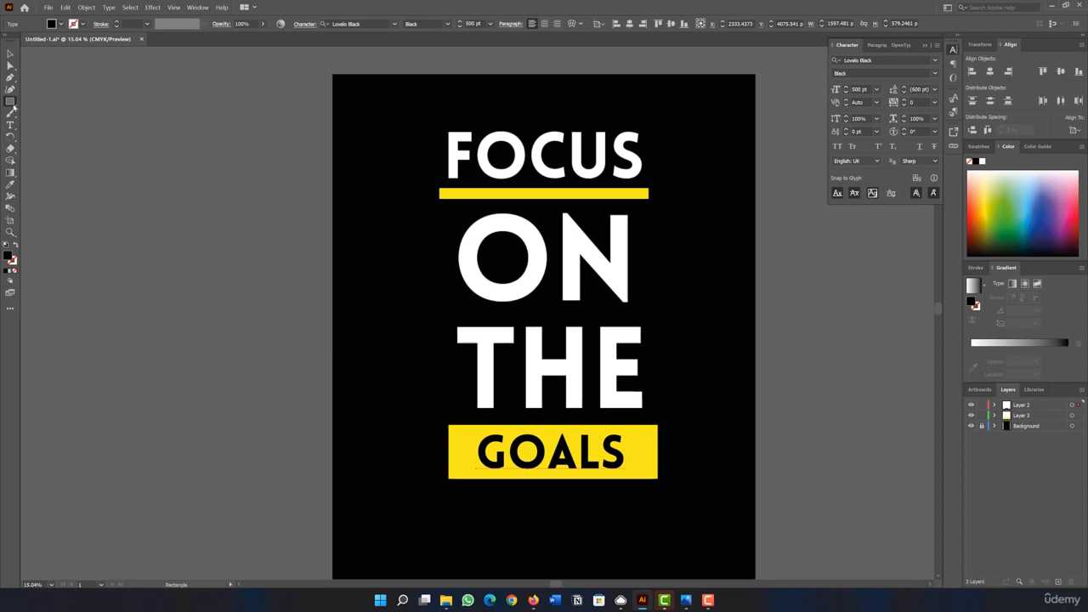
Draw a circle about 324 px in diameter beside the word ON and fill it with yellow.
click(13, 105)
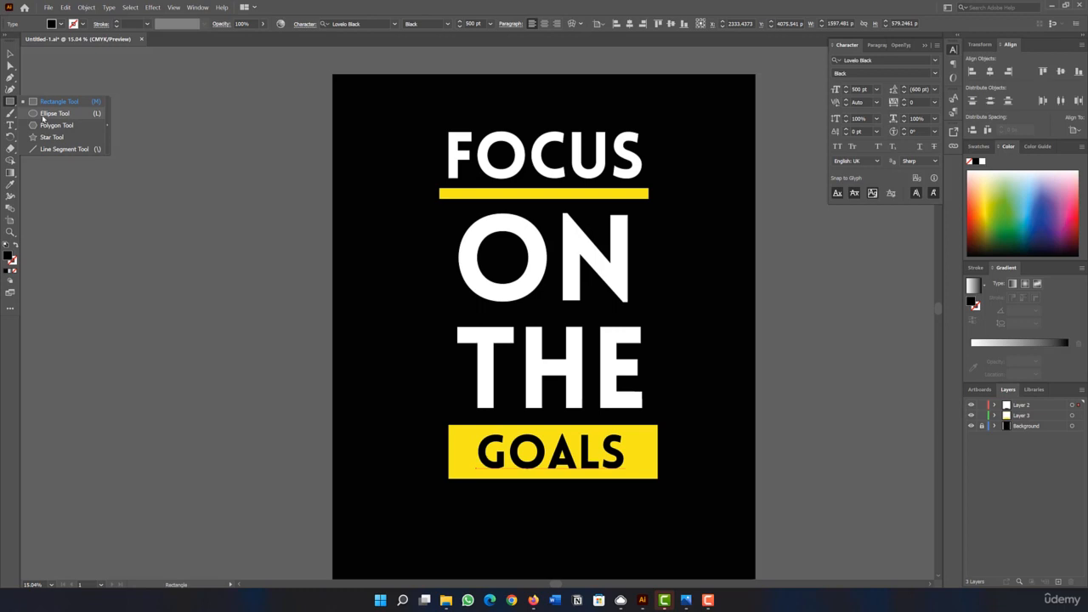
click(46, 114)
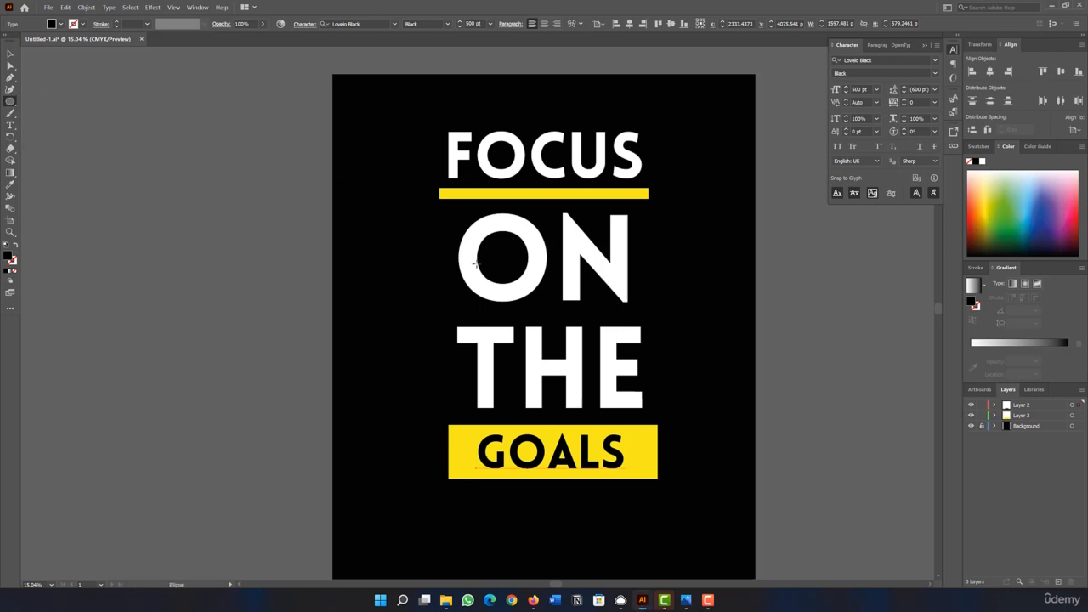
drag(375, 231, 407, 262)
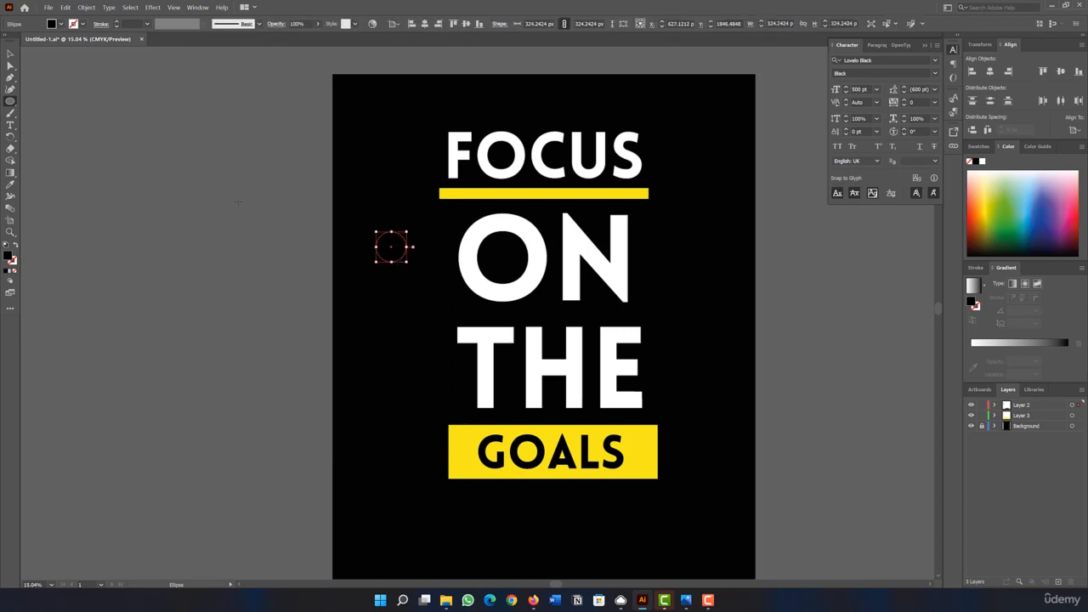
click(51, 26)
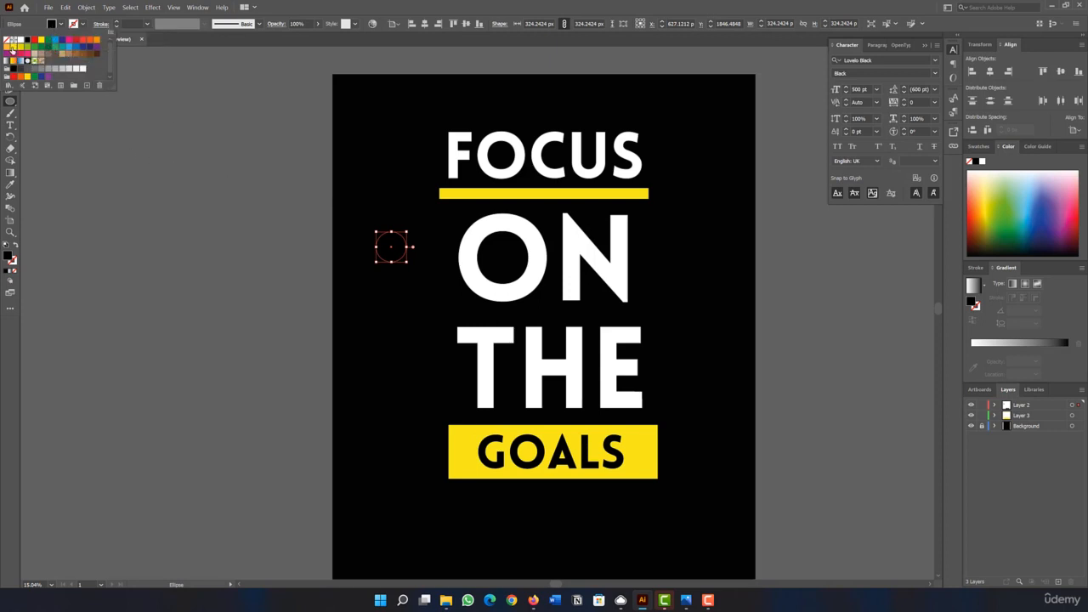
click(14, 48)
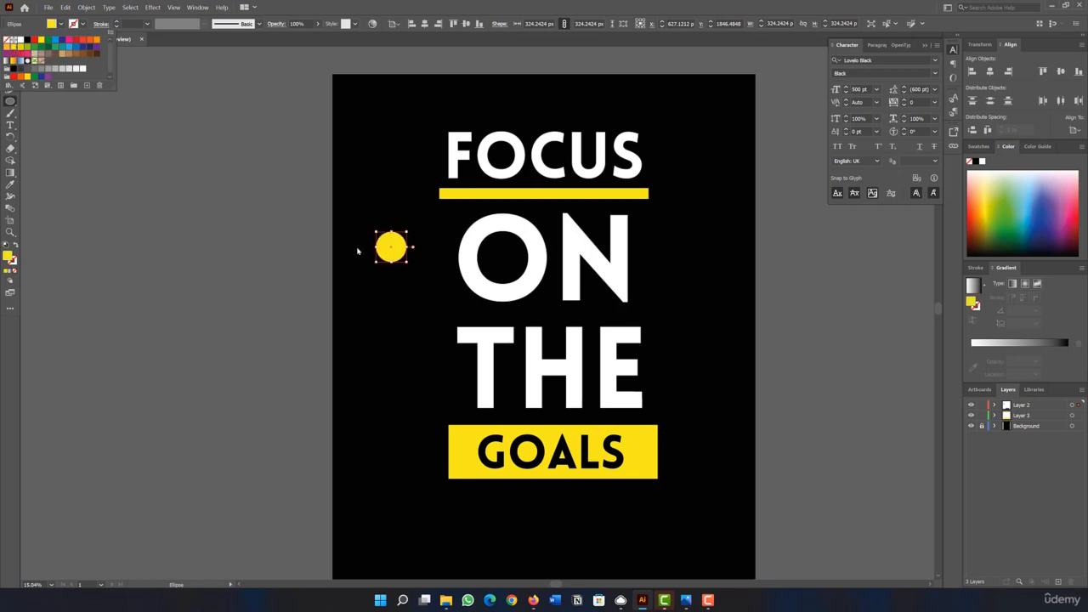
click(79, 223)
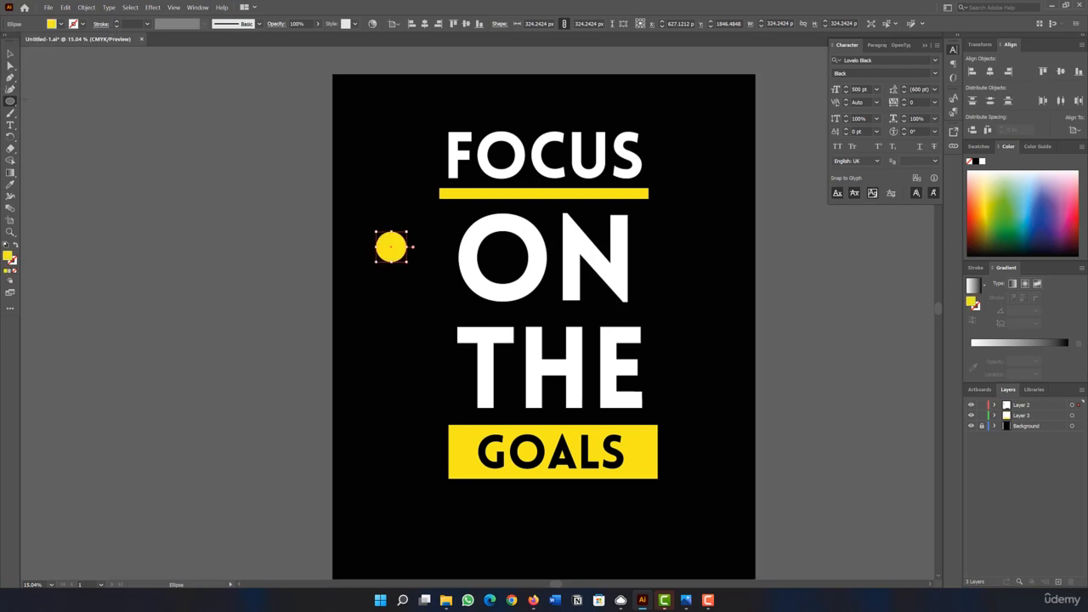
Move the yellow circle into the center of the letter O in ON.
click(10, 53)
drag(391, 250, 502, 262)
click(300, 274)
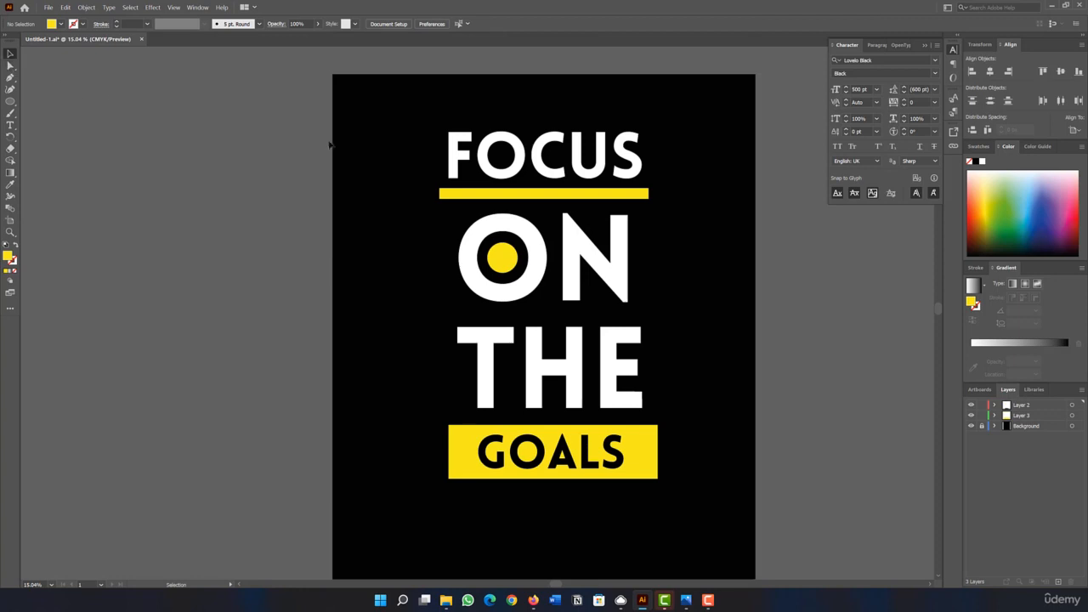
Draw a yellow rectangle about 76 x 342 px in the upper gap of the H in THE and copy it into the lower gap.
drag(10, 101, 42, 102)
drag(551, 326, 558, 363)
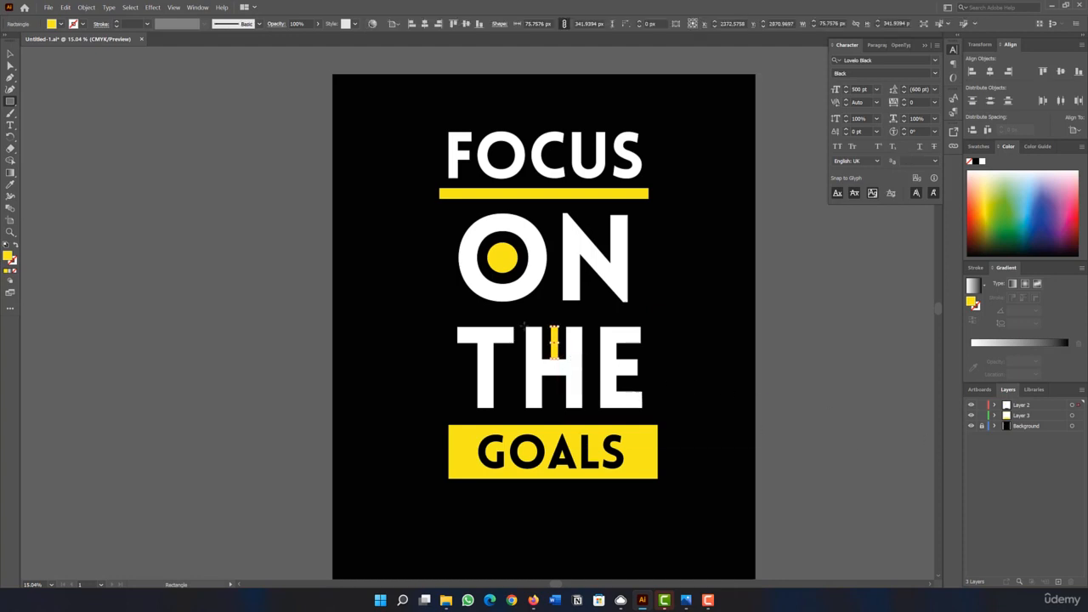
click(11, 53)
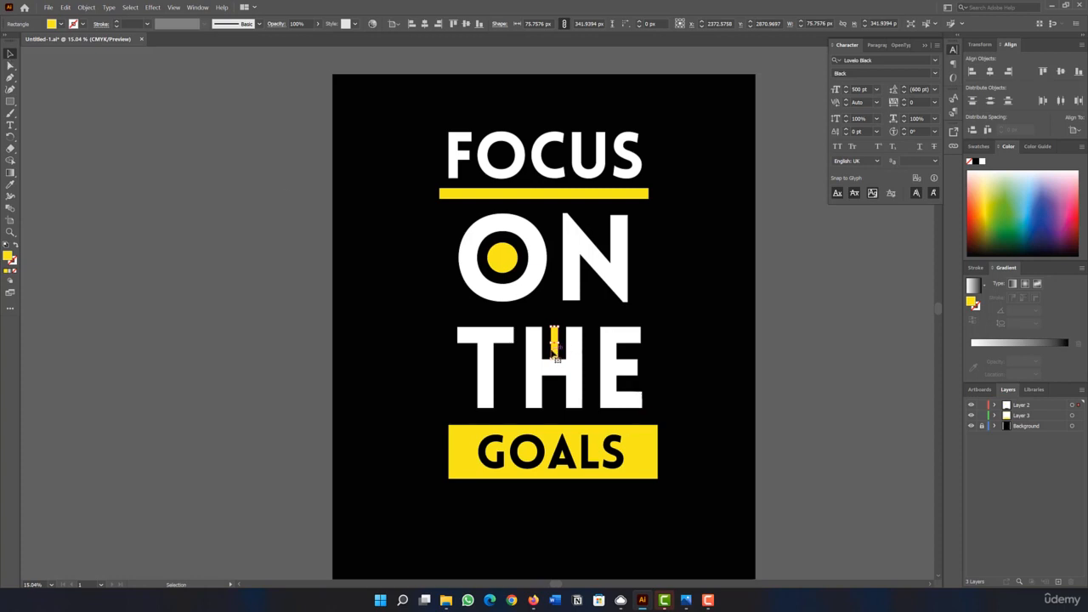
drag(553, 349, 555, 402)
click(383, 388)
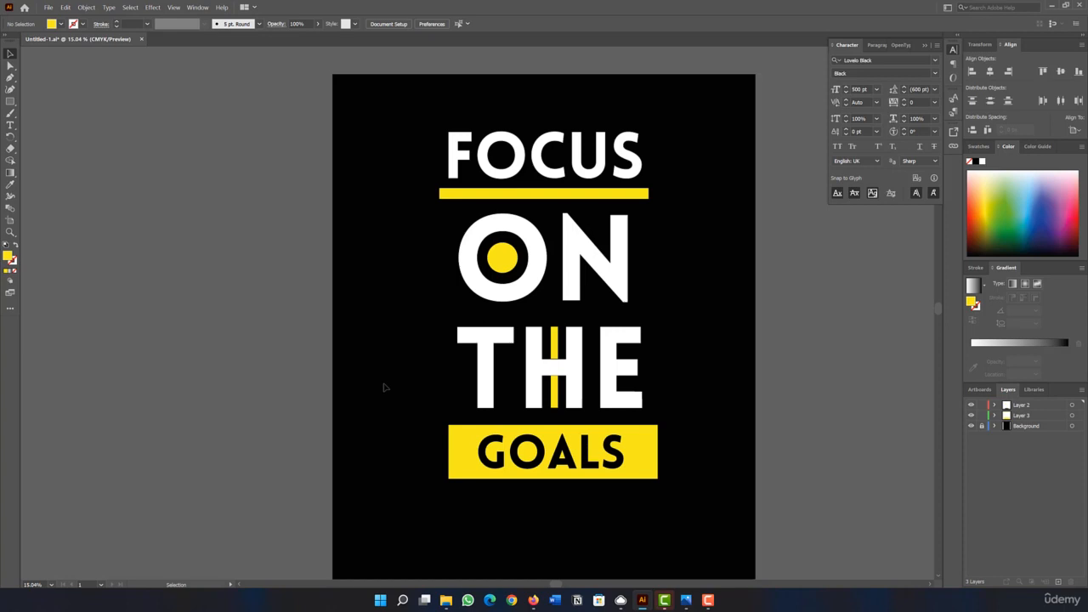
click(47, 9)
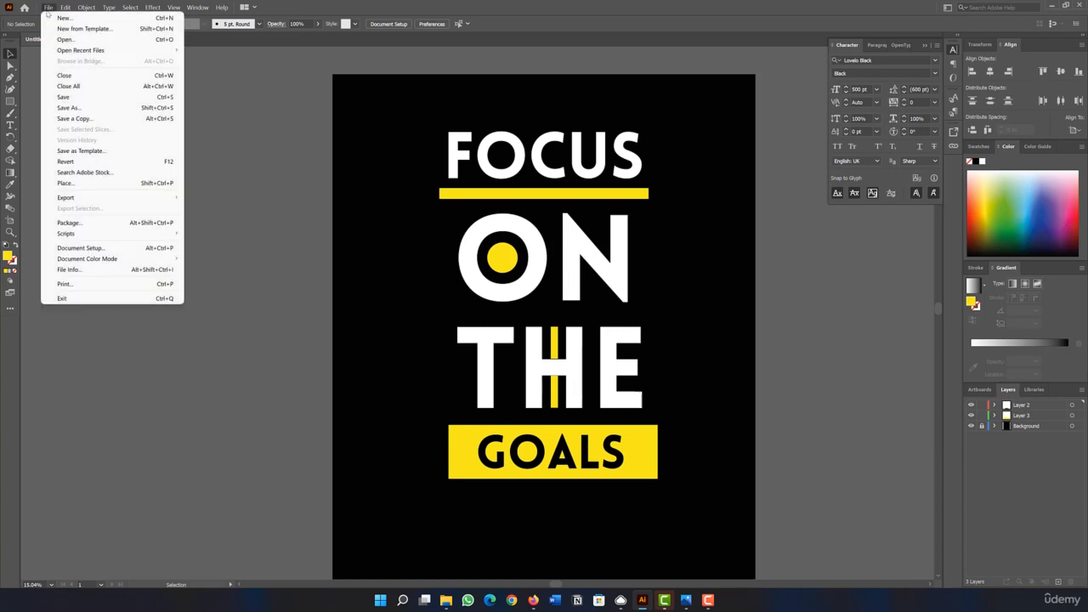
mouse_move(88, 202)
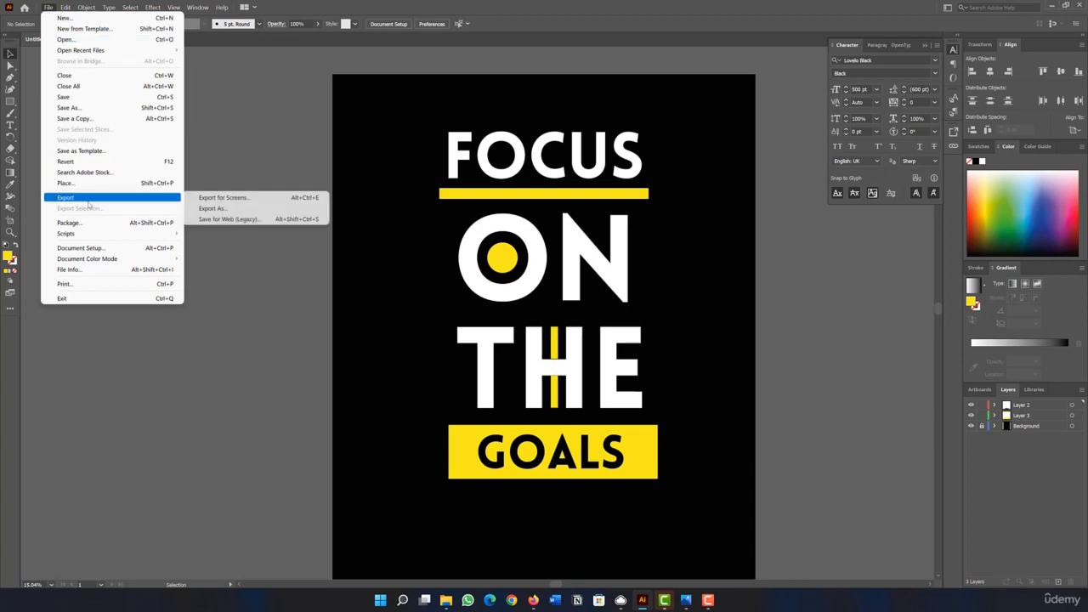
click(251, 219)
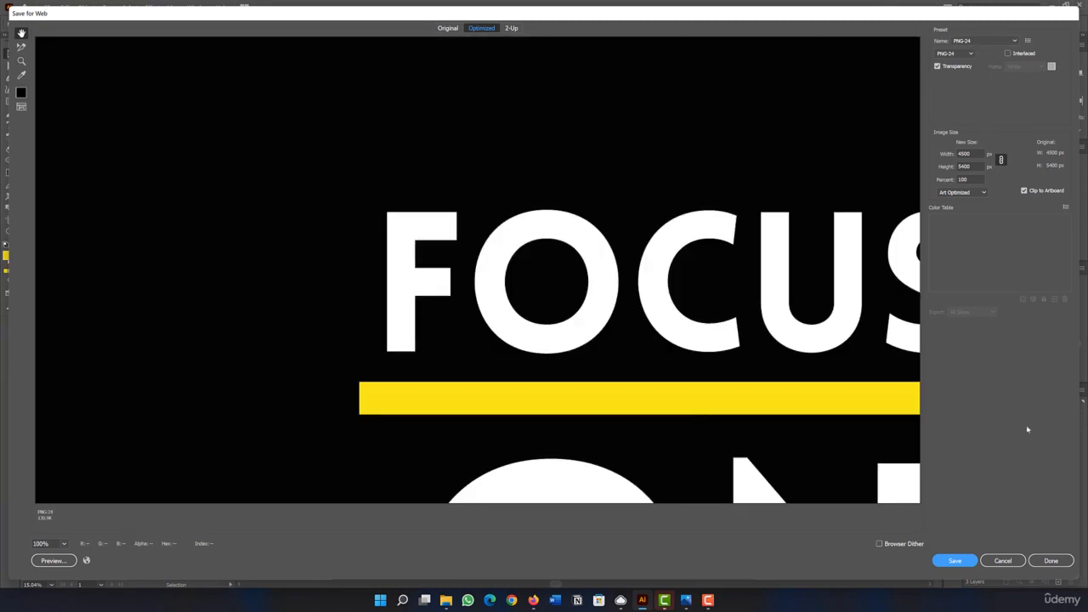
click(1011, 562)
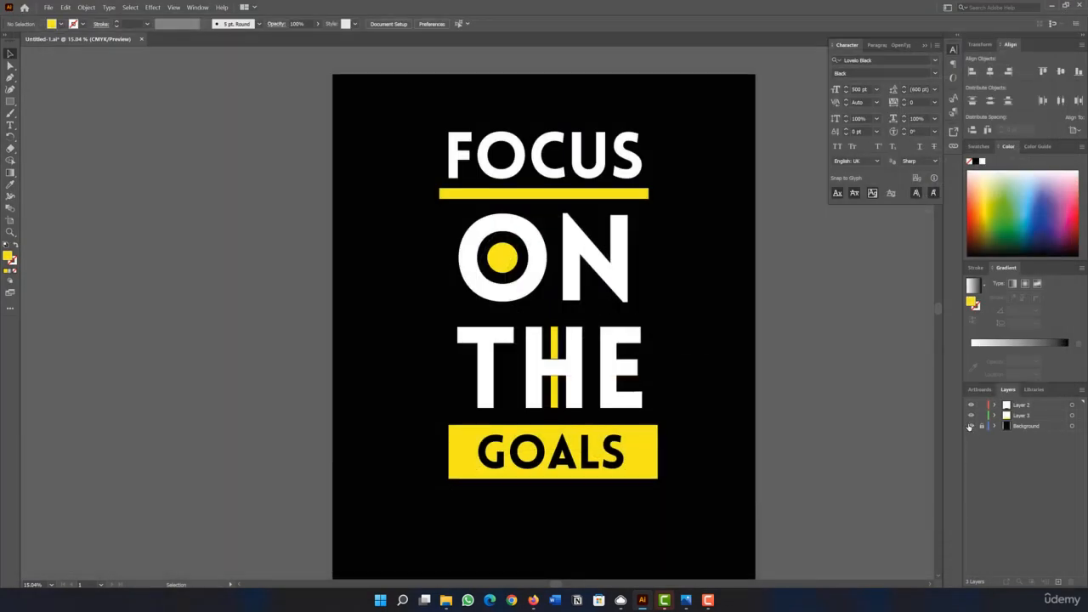
Hide the Background layer and start a Save for Web export of the artwork.
click(971, 426)
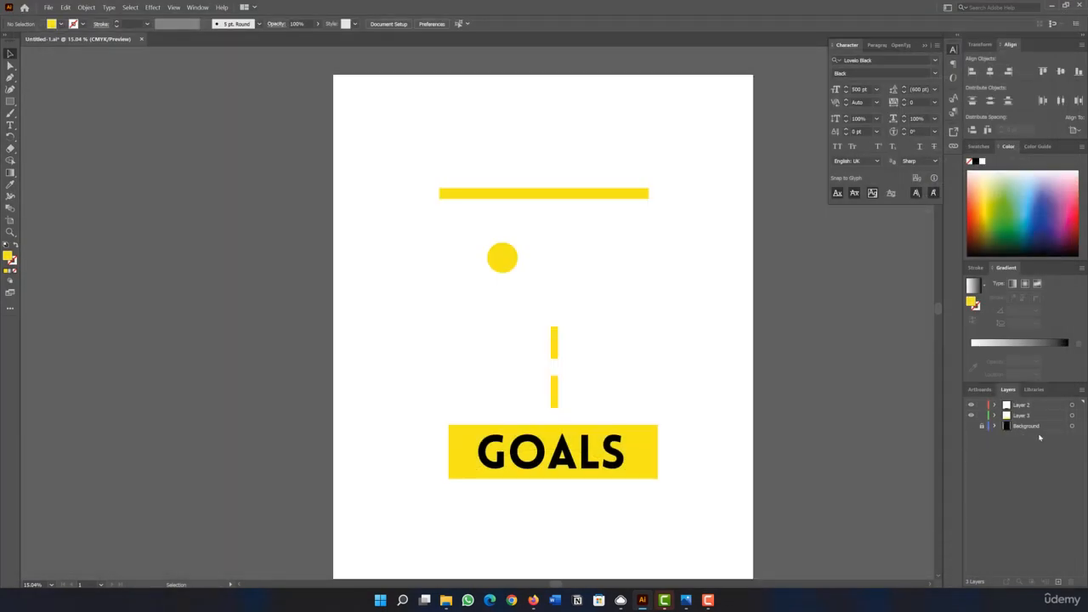
click(48, 7)
mouse_move(97, 200)
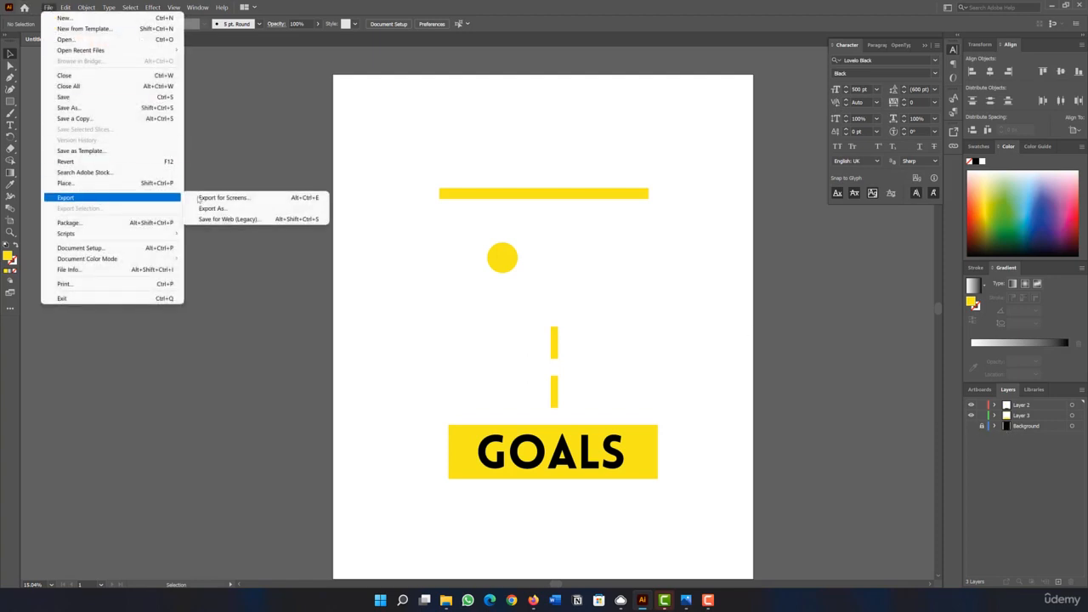
click(225, 219)
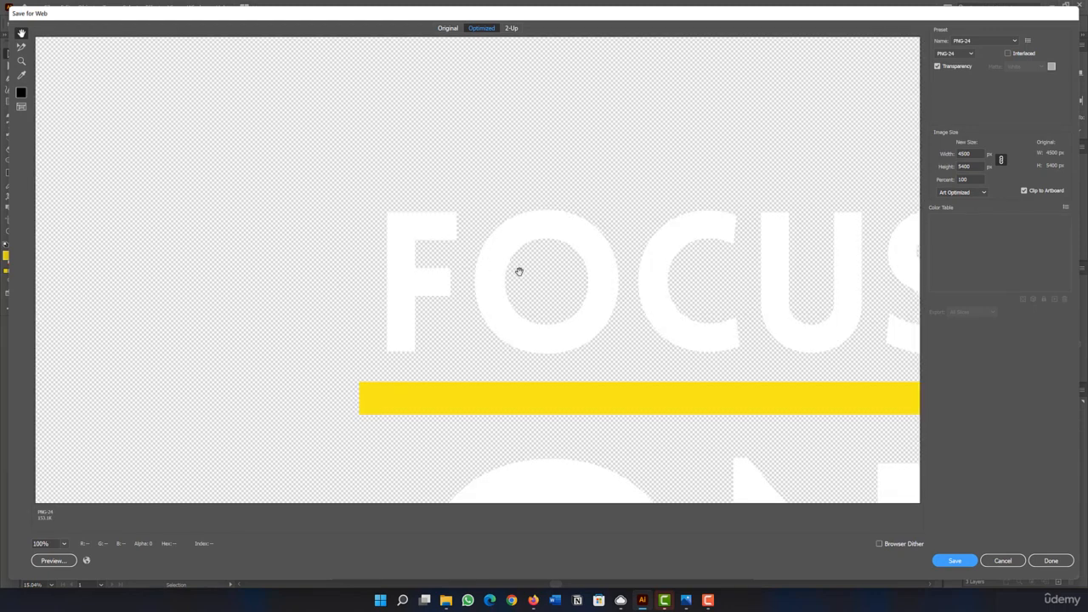
Check the artwork in the export preview and save it as transparent PNG-24 file Untitled-1.png at 4500 x 5400 px on the Desktop.
drag(469, 367, 454, 160)
drag(454, 324, 464, 84)
drag(472, 109, 471, 404)
drag(494, 128, 509, 316)
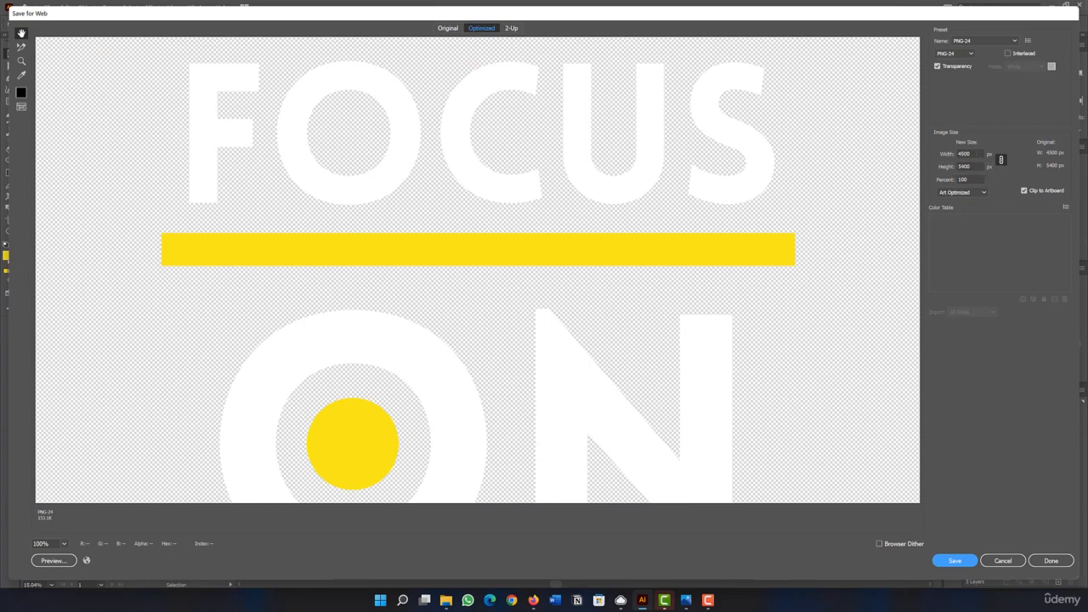
click(929, 153)
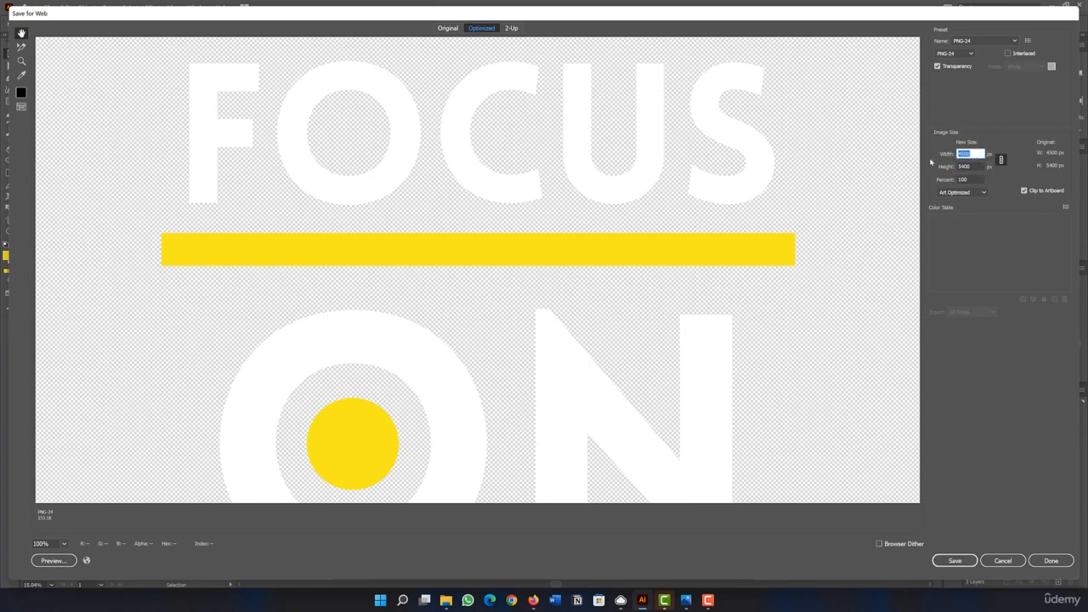
click(955, 561)
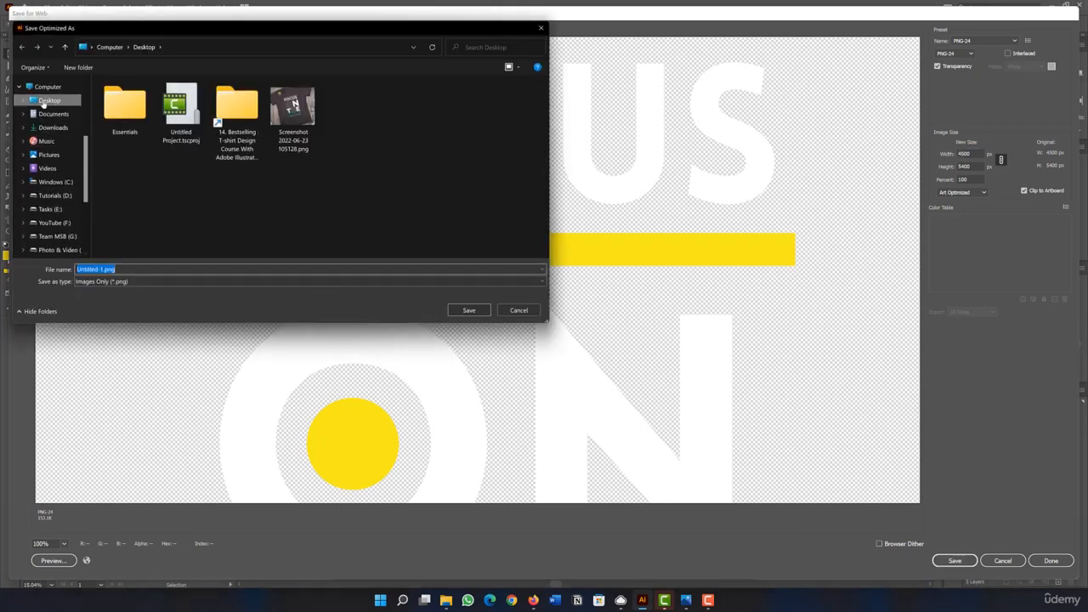
click(470, 311)
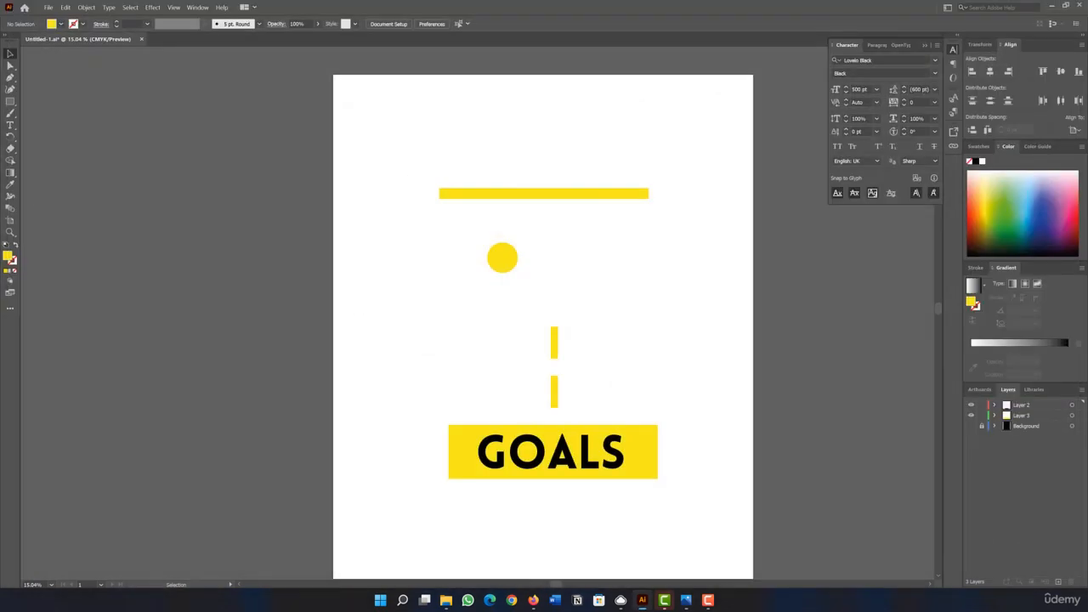
click(686, 600)
double_click(340, 148)
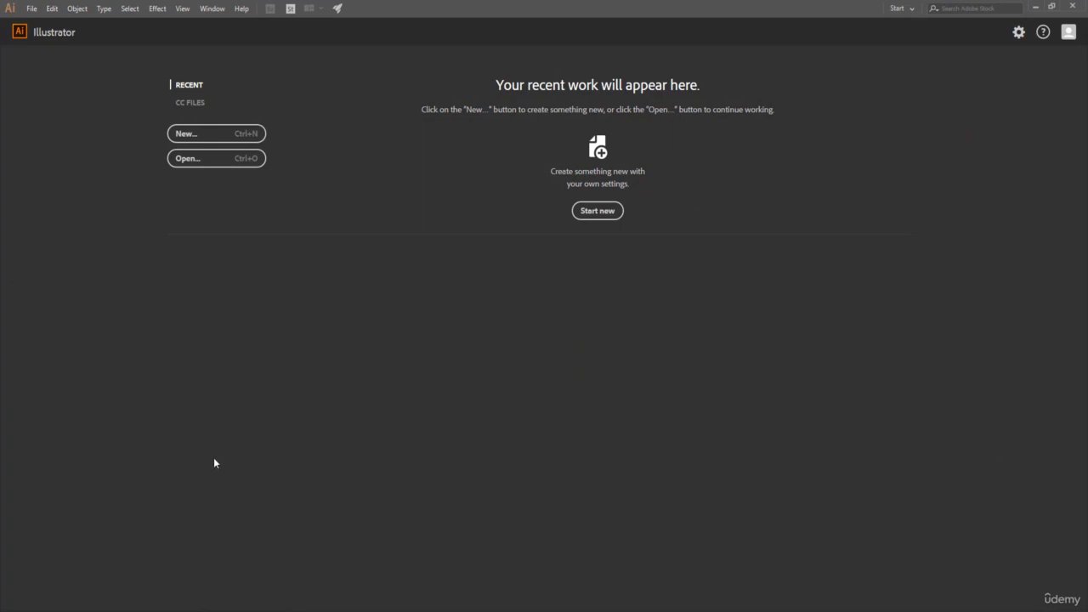
Create a new portrait document of 4500 x 5400 px with one artboard in RGB color mode.
click(188, 137)
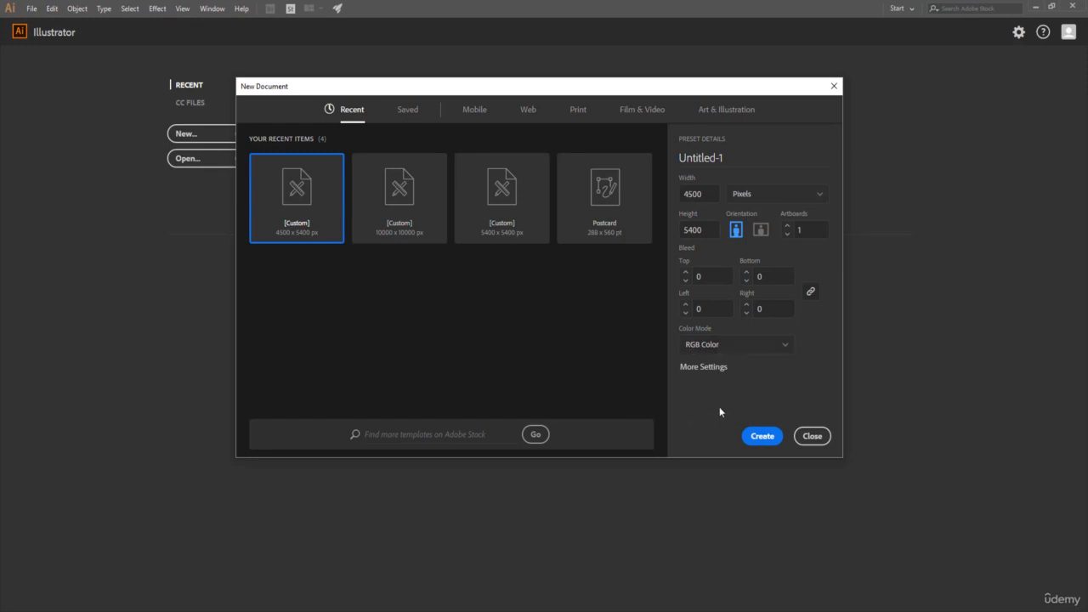
click(765, 437)
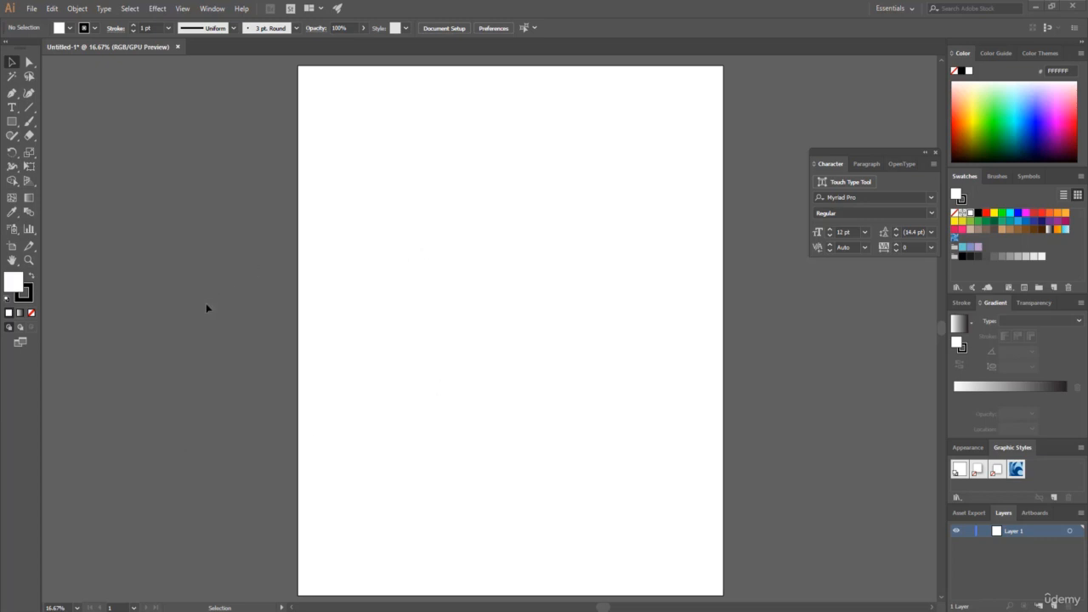
Draw a five-pointed star about 1885 x 1793 px and move it to the lower middle of the artboard.
click(12, 123)
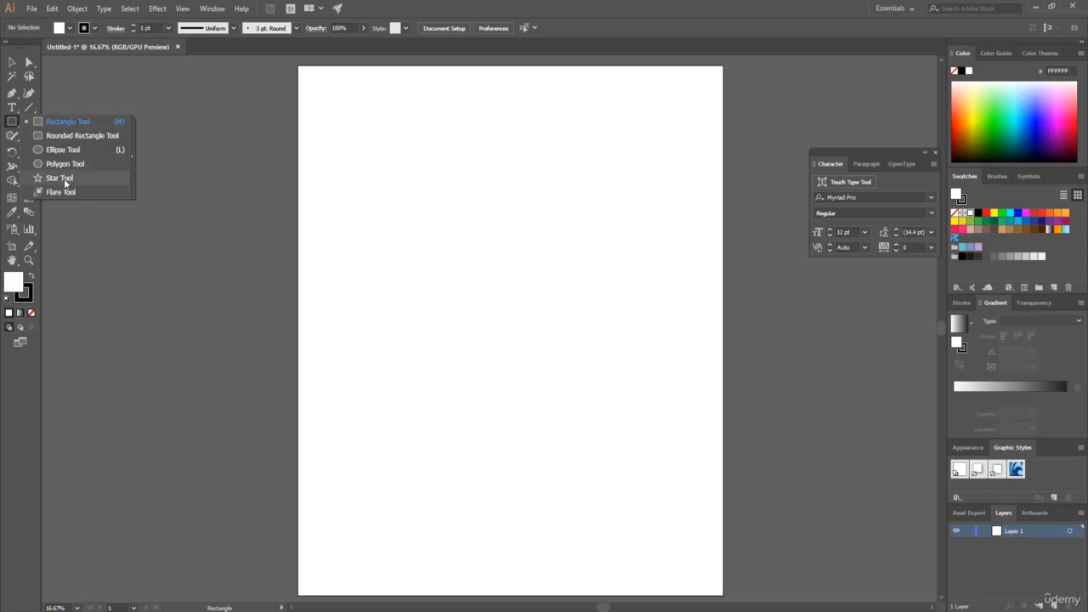
click(59, 178)
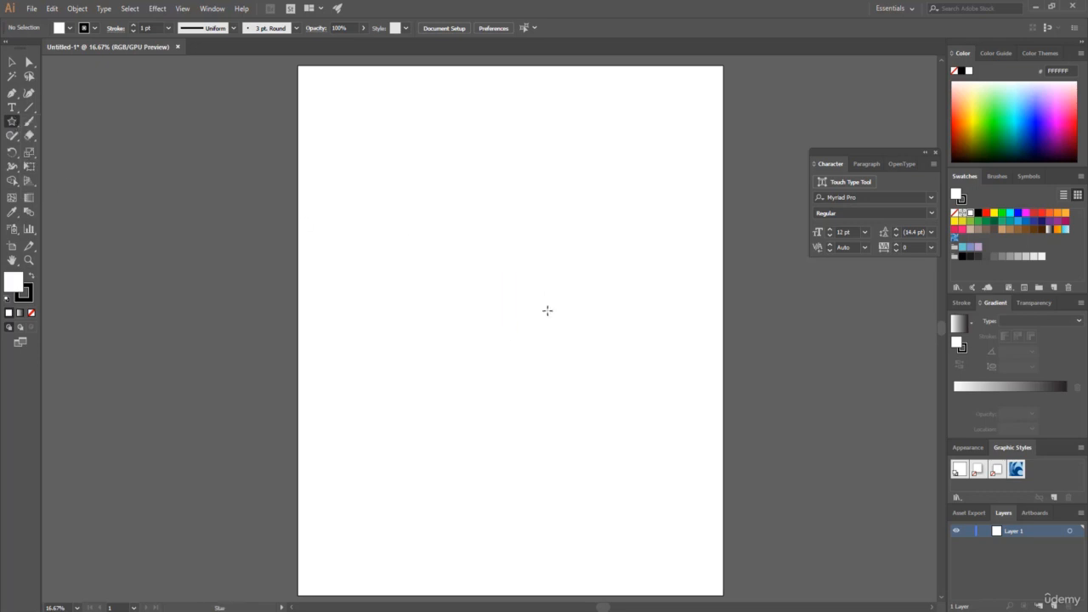
drag(456, 292, 529, 350)
click(12, 62)
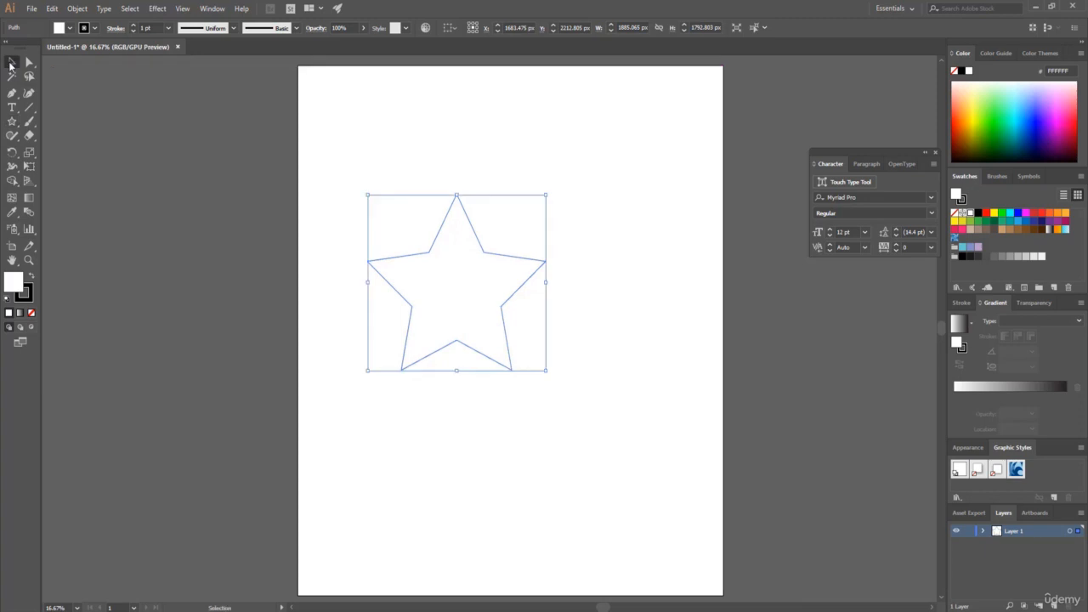
drag(435, 289, 516, 411)
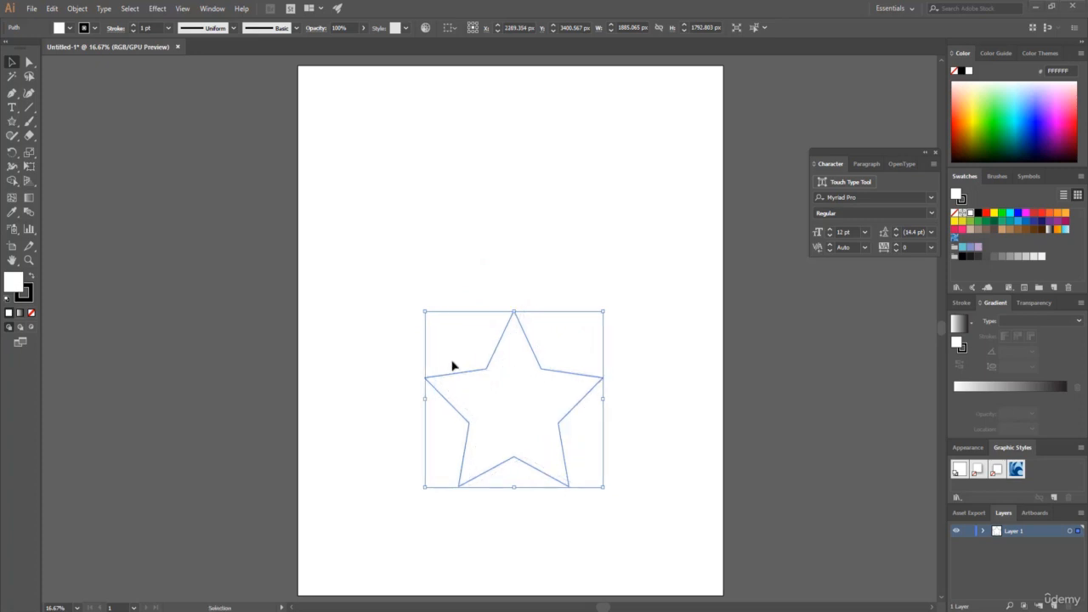
Set the star's stroke weight to 10 pt and deselect it.
drag(158, 28, 137, 30)
text(50)
key(Return)
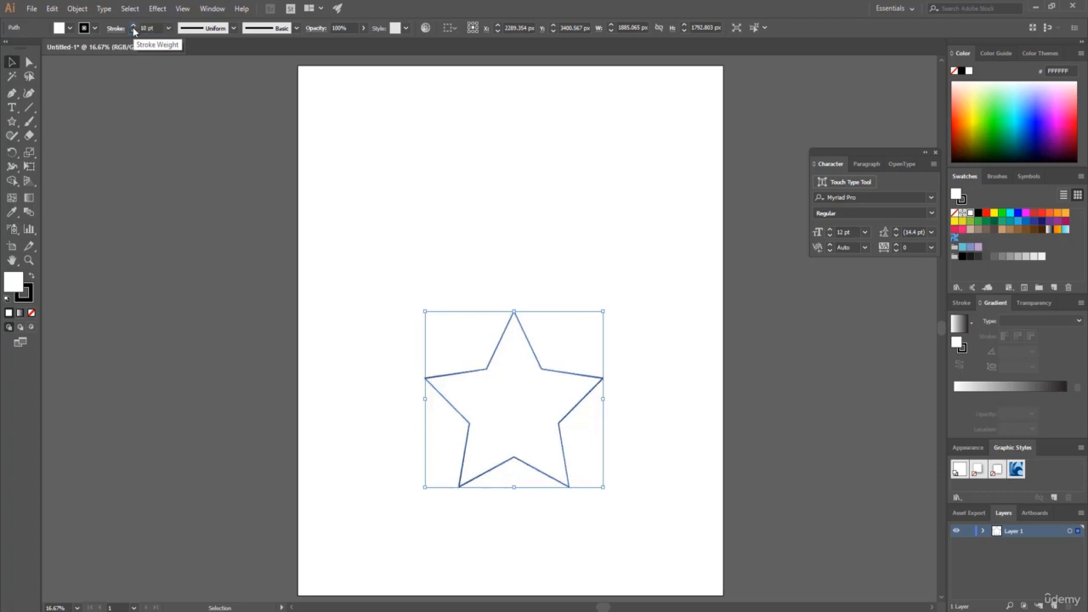
click(357, 333)
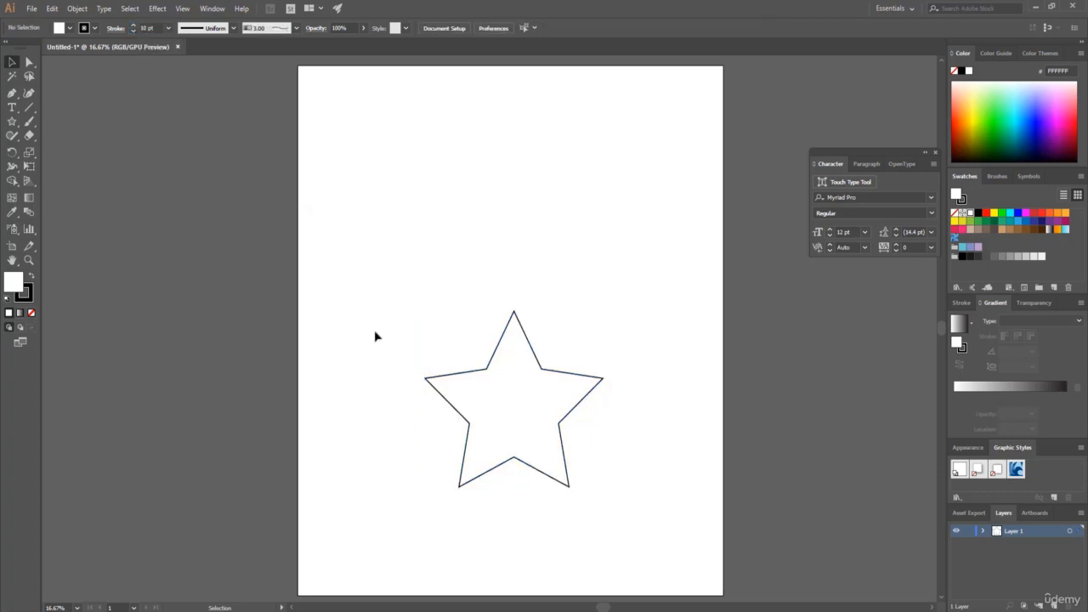
Draw a narrow vertical rounded rectangle about 138 x 2280 px and move it over the star's top point, centered on the star.
click(11, 122)
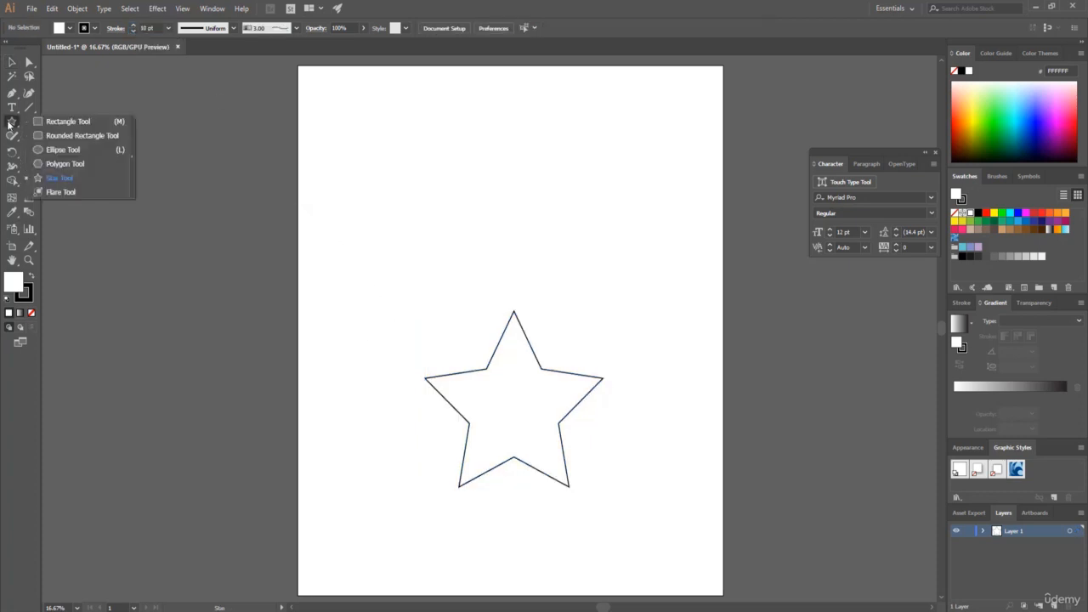
click(74, 139)
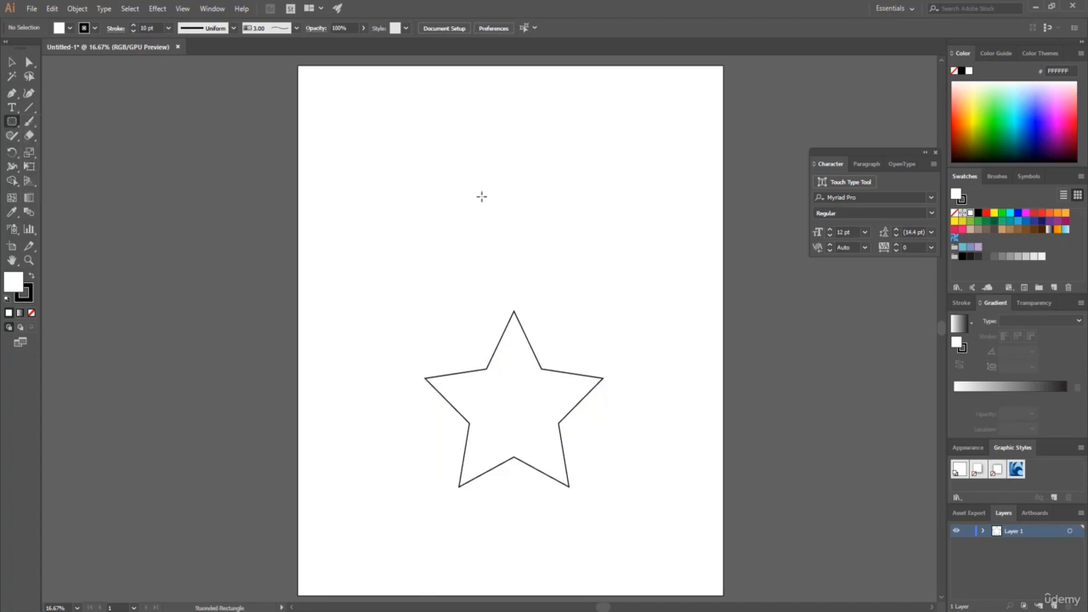
drag(494, 172, 507, 396)
key(v)
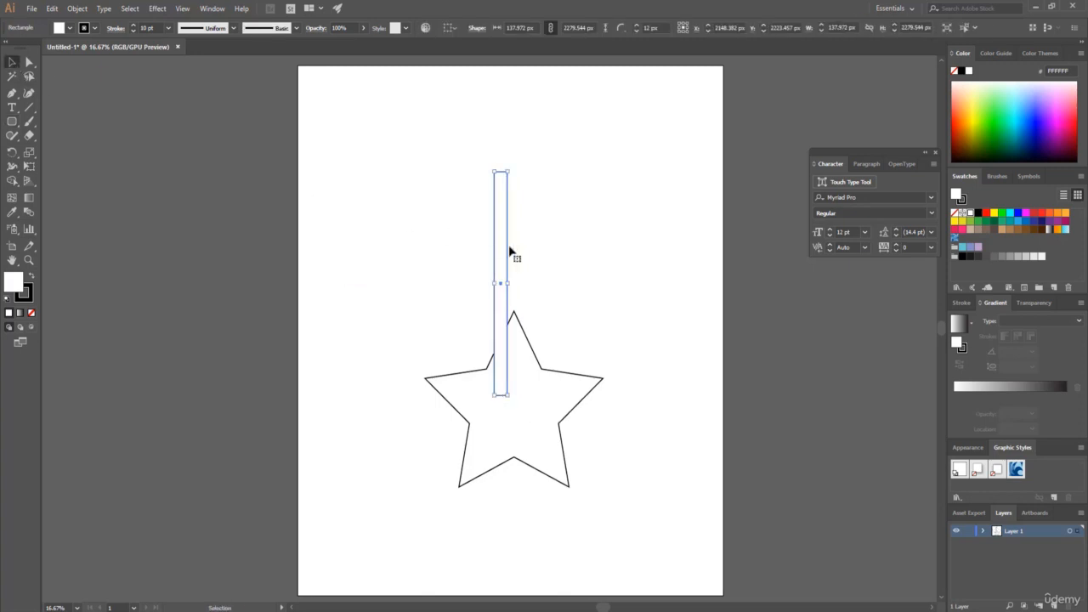
drag(500, 260, 514, 254)
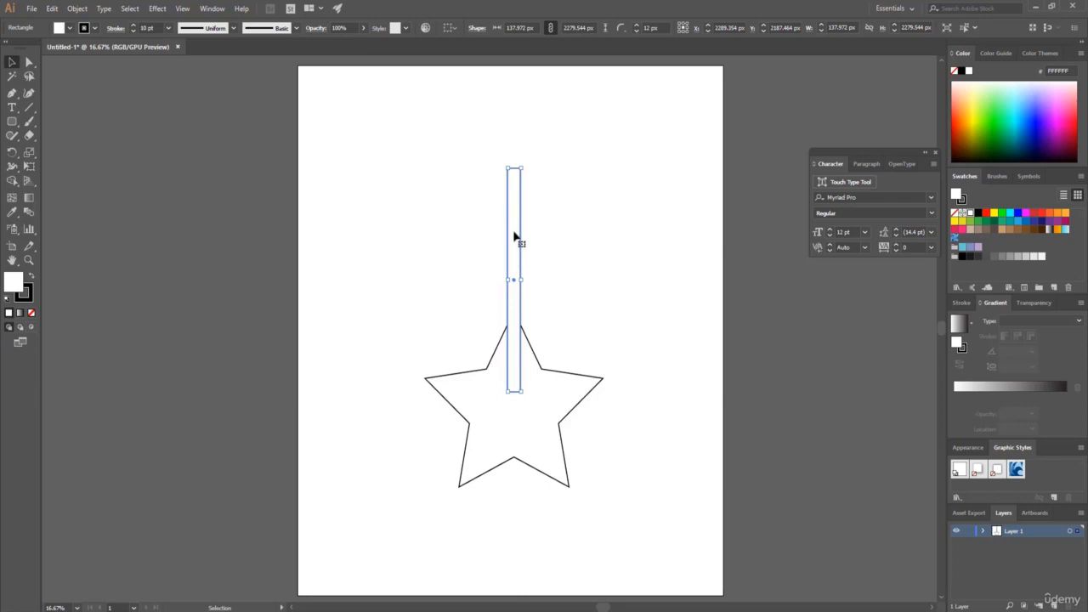
Duplicate the vertical bar to the right of the star, and center the original bar and the star horizontally on each other.
drag(515, 236, 670, 240)
drag(381, 127, 607, 514)
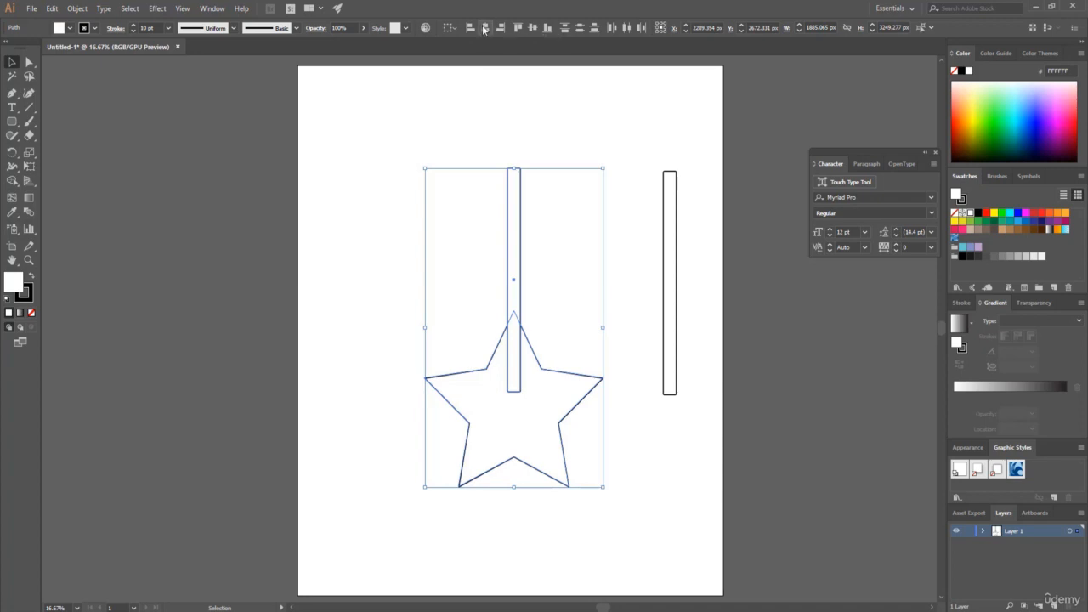
click(449, 128)
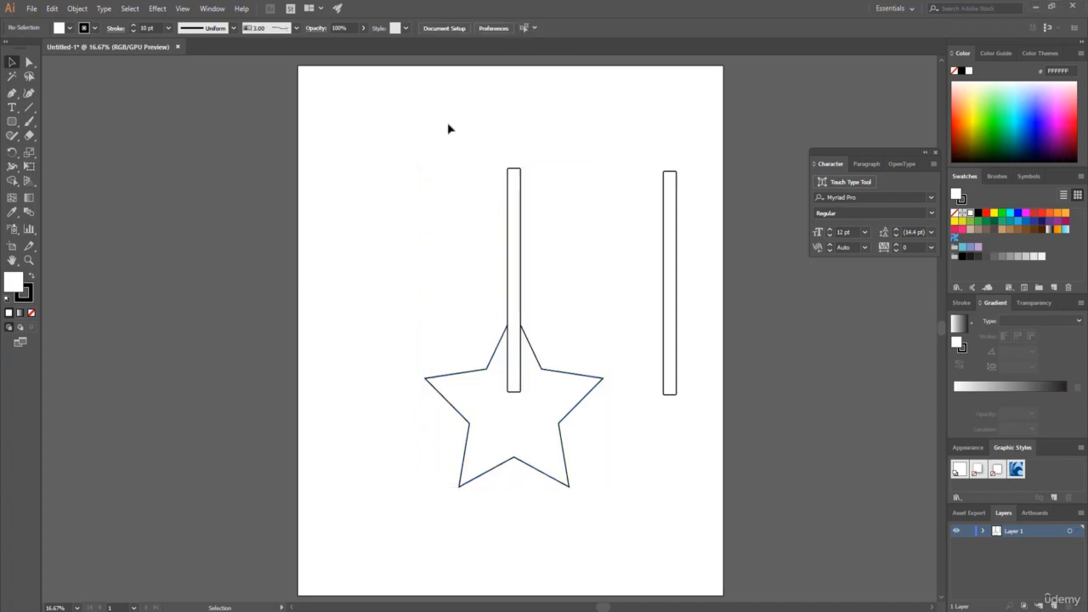
Offset the path of the bar over the star by 36 px with miter joins and a miter limit of 4.
click(513, 206)
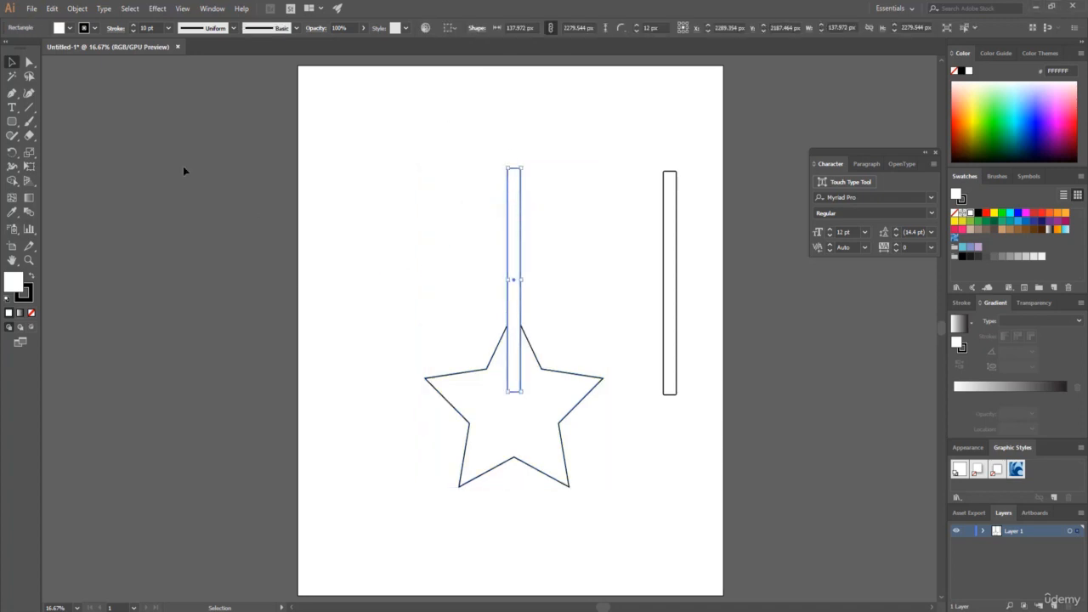
click(78, 8)
mouse_move(122, 269)
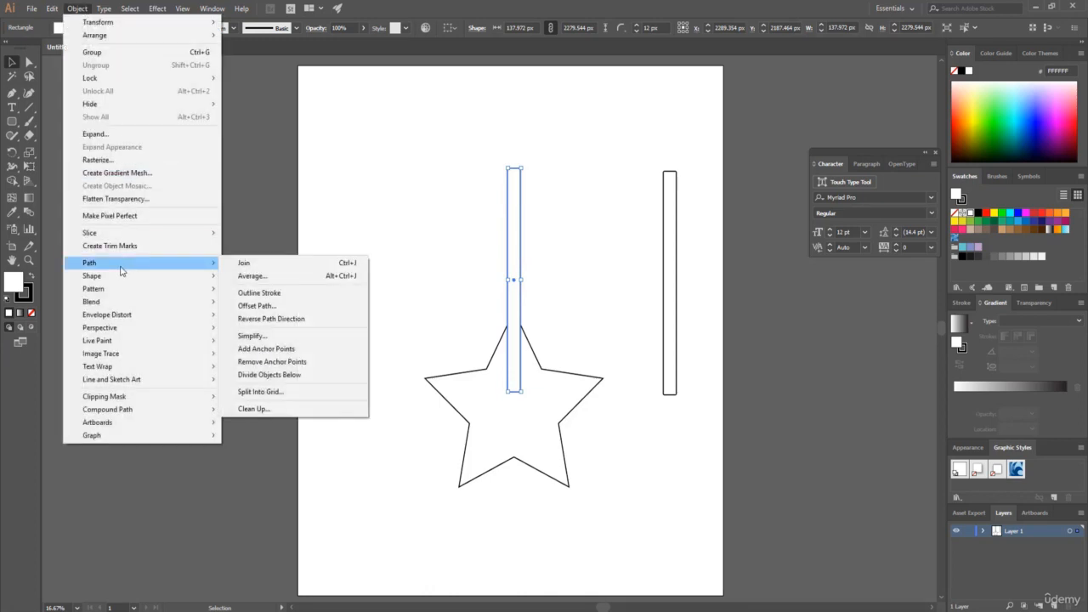
click(285, 308)
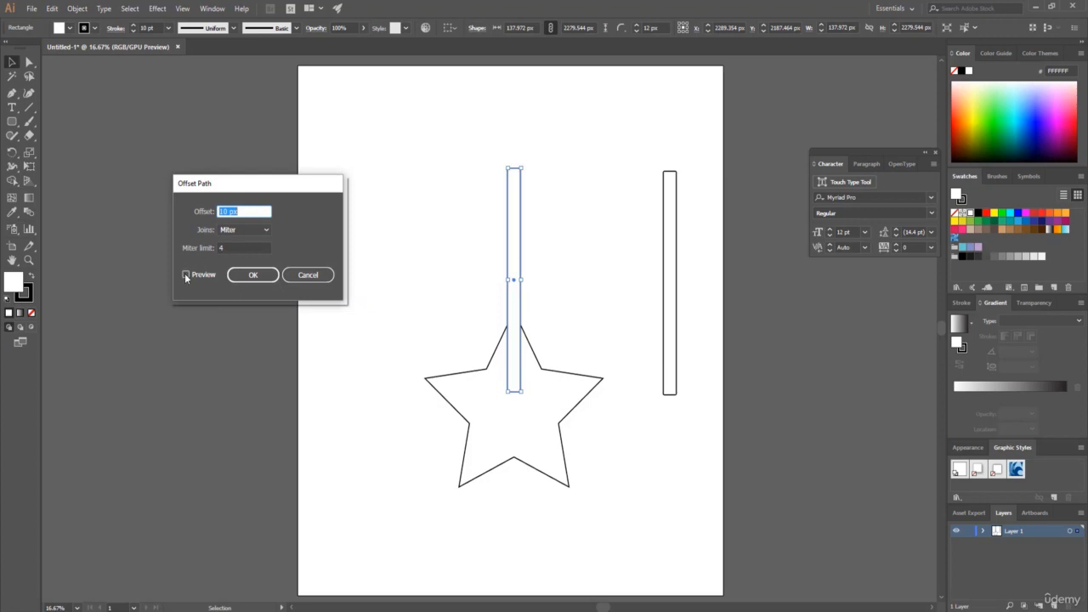
click(186, 275)
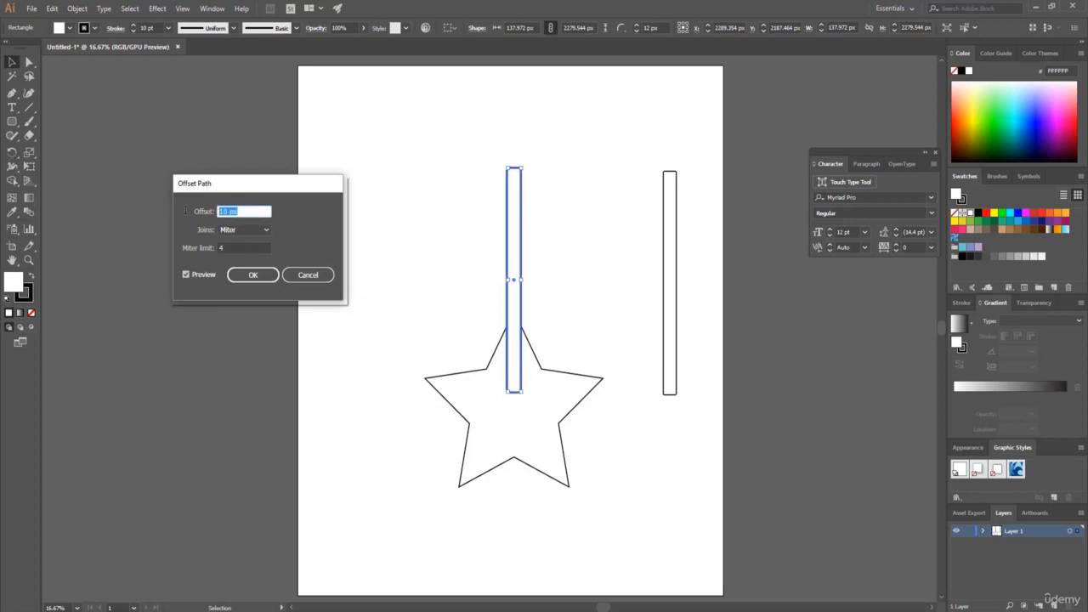
key(Up)
key(Up)
key(Up)
key(Up)
key(Up)
key(Up)
key(Up)
key(Up)
key(Up)
key(Up)
key(Up)
key(Up)
key(Up)
key(Up)
key(Up)
key(Up)
key(Up)
key(Up)
key(Up)
key(Up)
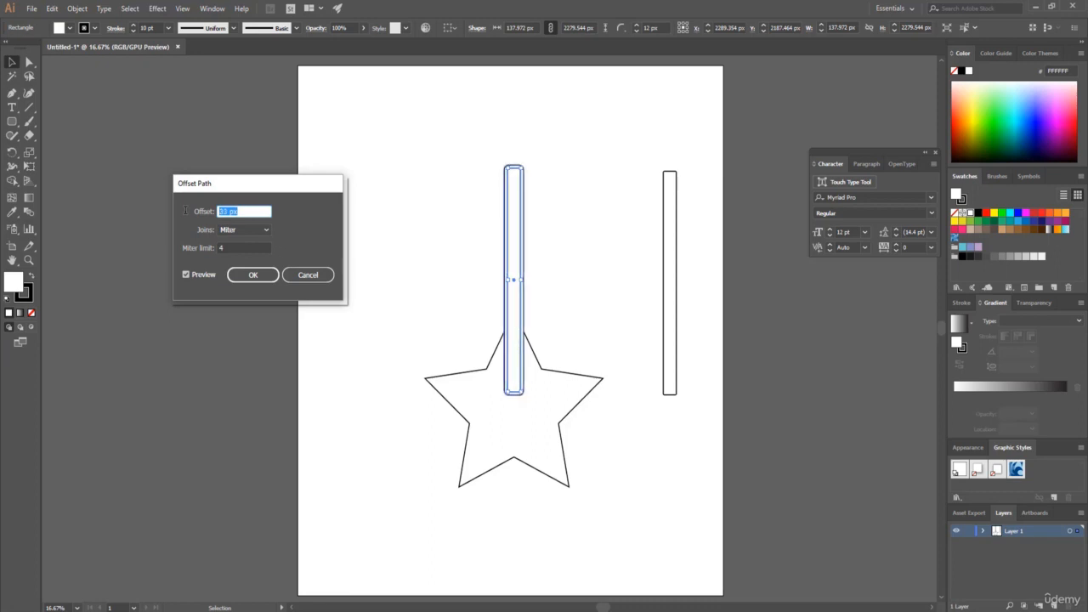
key(Up)
key(Up)
key(Up)
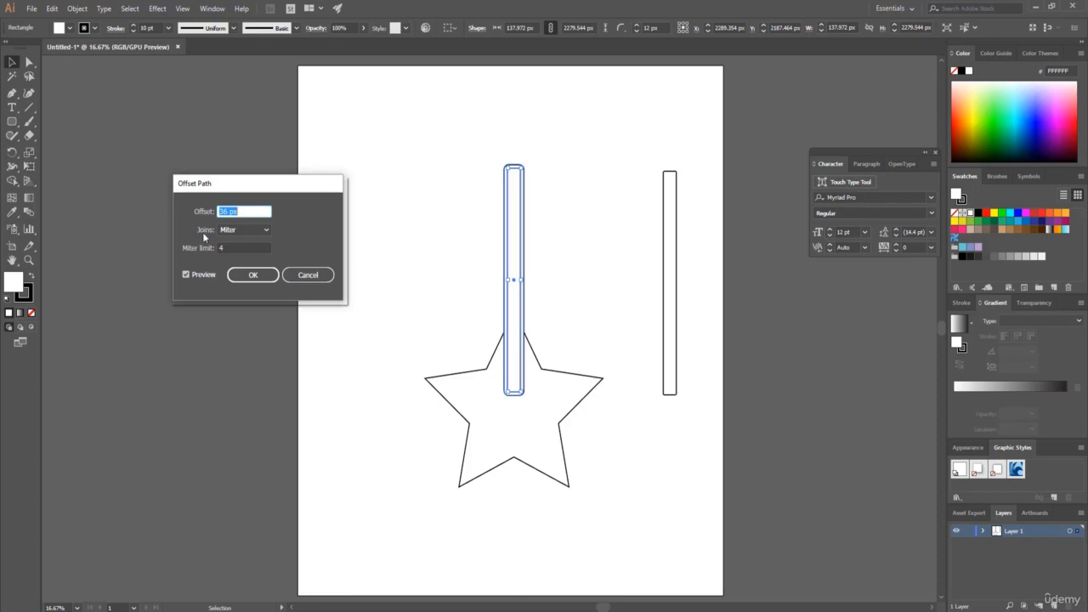
click(252, 275)
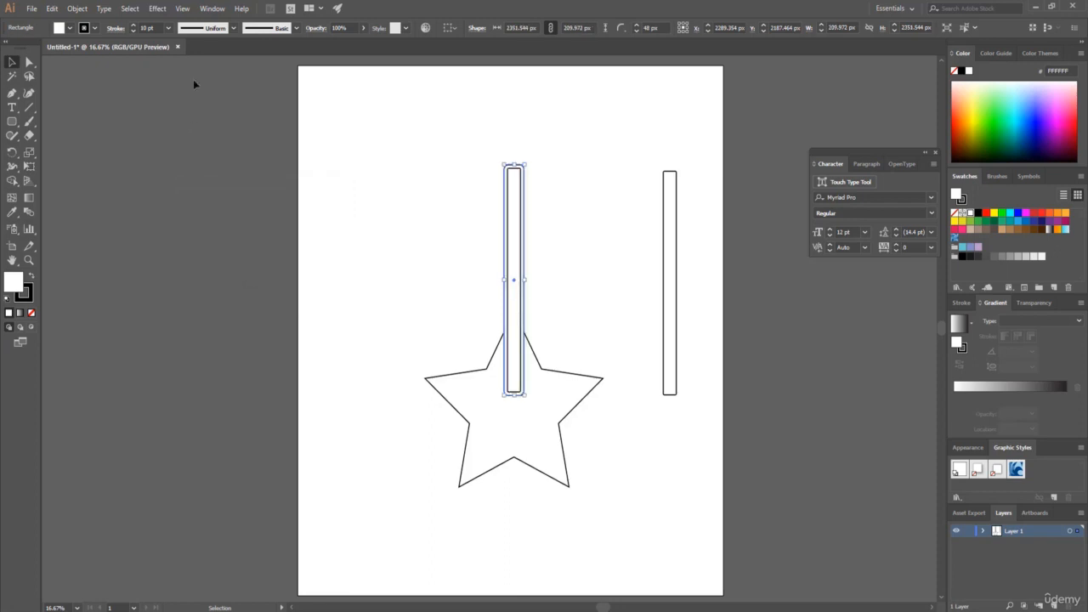
Unite the bar over the star with its offset outline using Pathfinder.
click(211, 9)
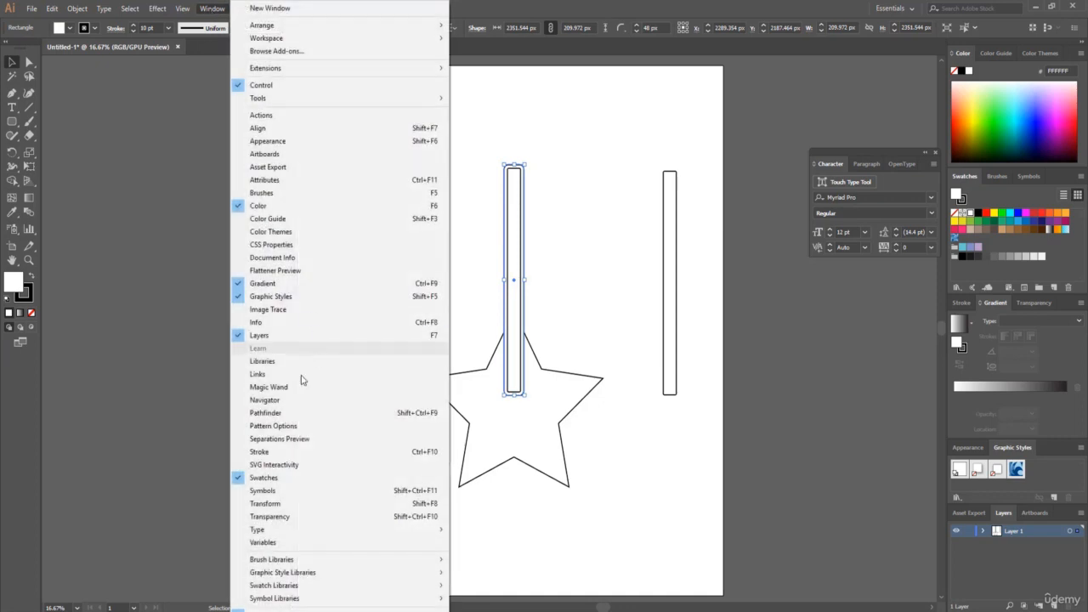
click(280, 414)
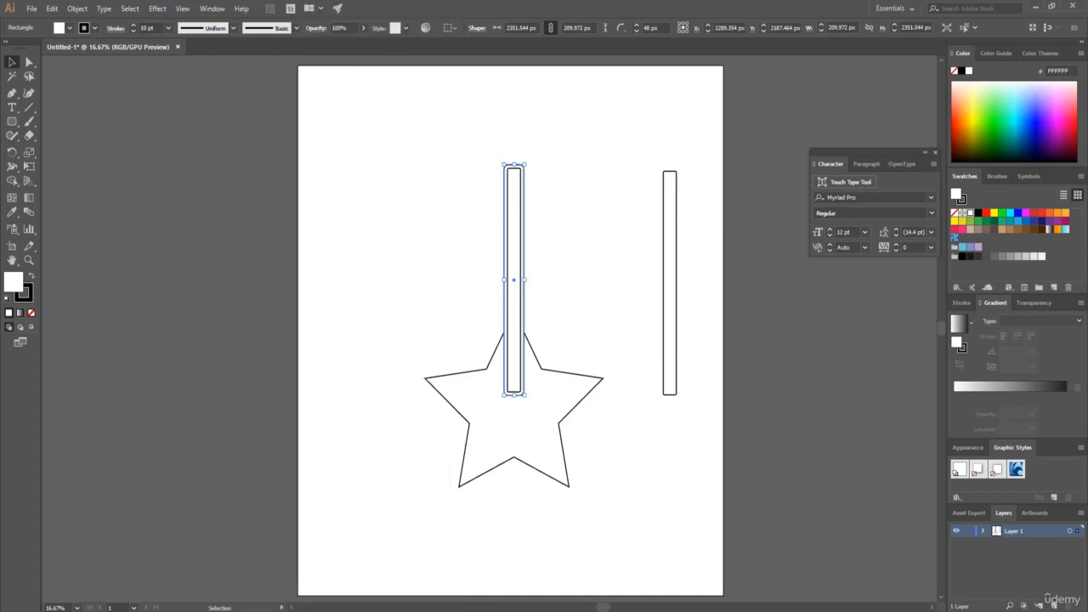
drag(468, 128, 581, 250)
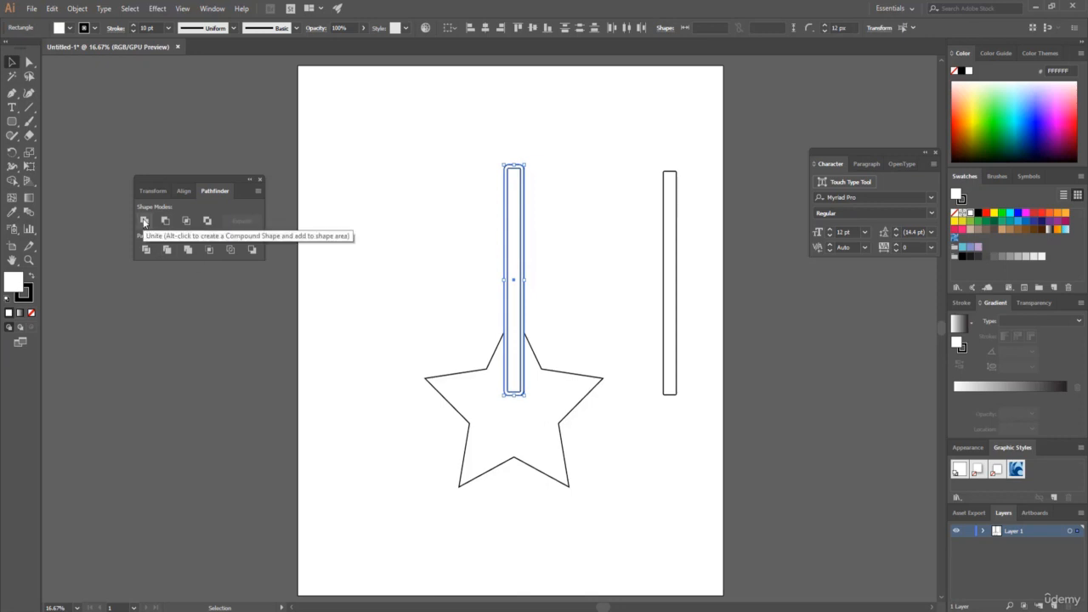
click(145, 221)
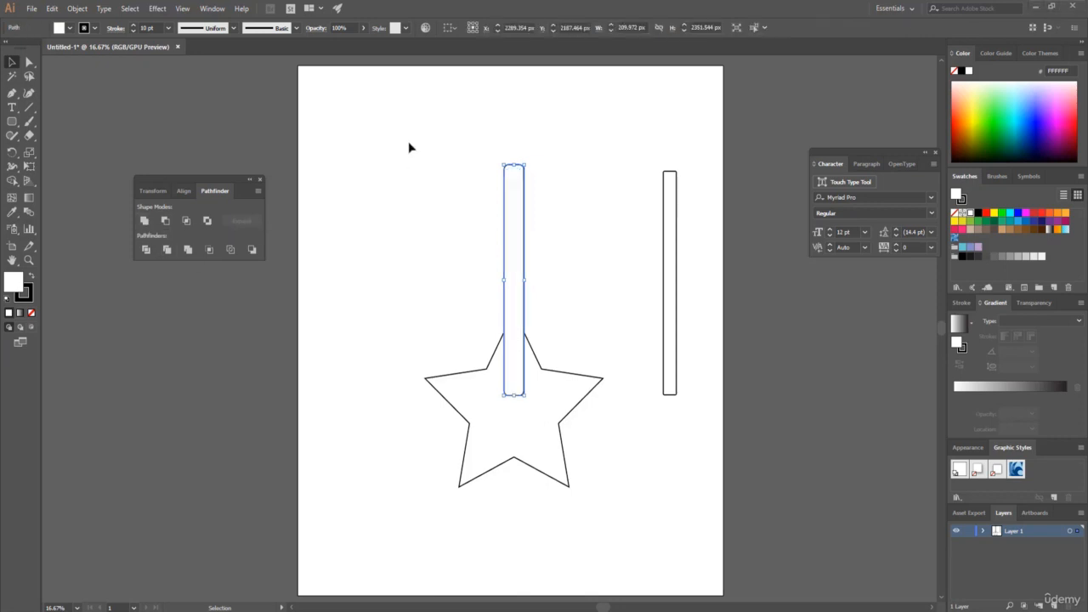
Subtract the widened bar from the star with Minus Front and move the spare bar into the resulting slot.
drag(395, 119, 616, 543)
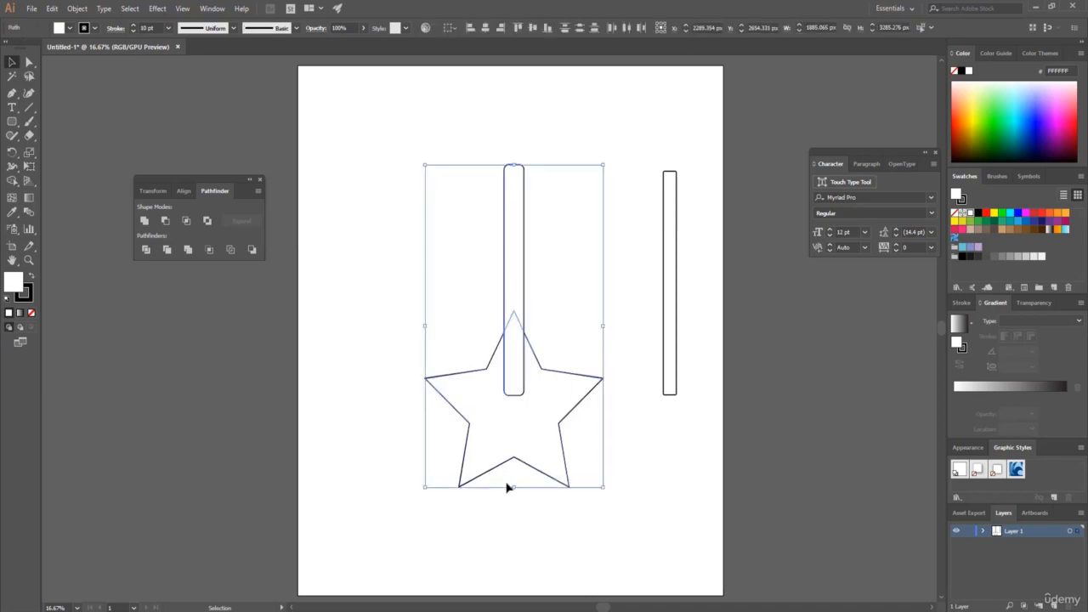
click(165, 221)
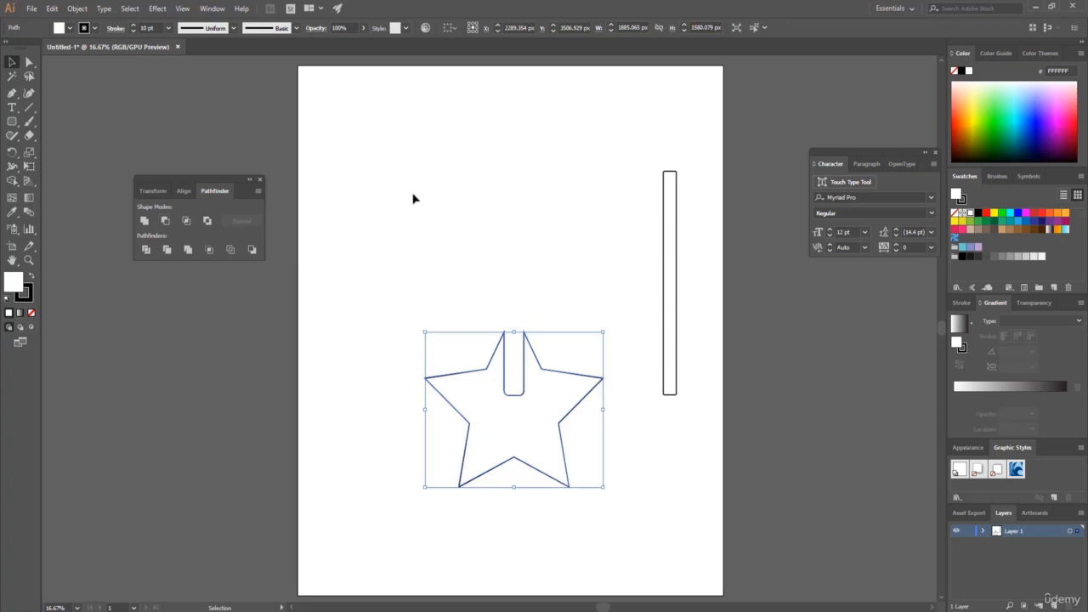
drag(668, 233, 514, 234)
click(563, 204)
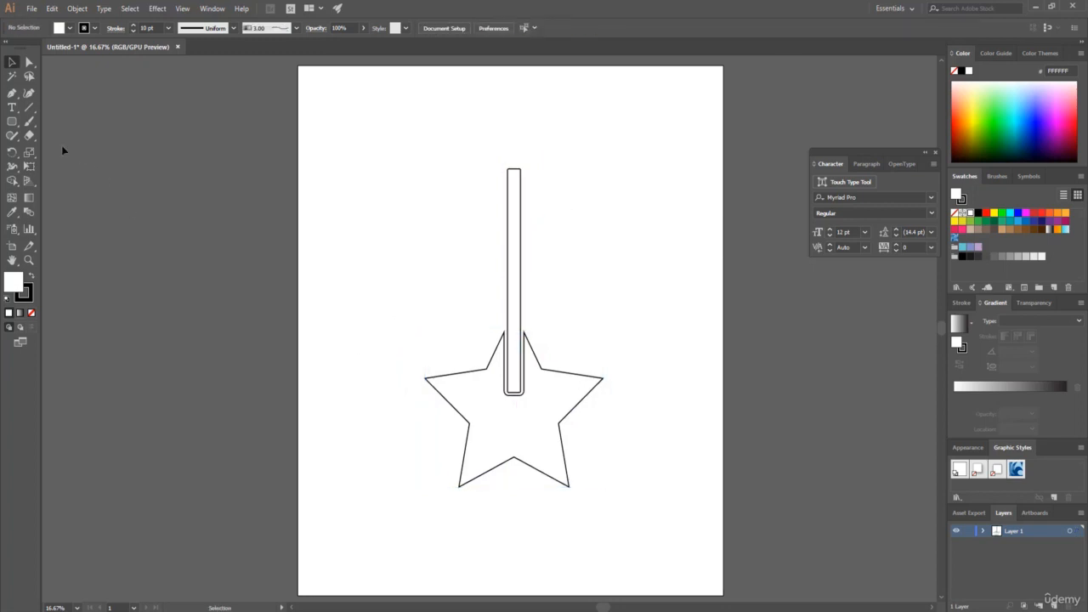
Draw a small upright rounded rectangle over the bar's upper end as the guitar head and center it horizontally on the bar.
click(17, 124)
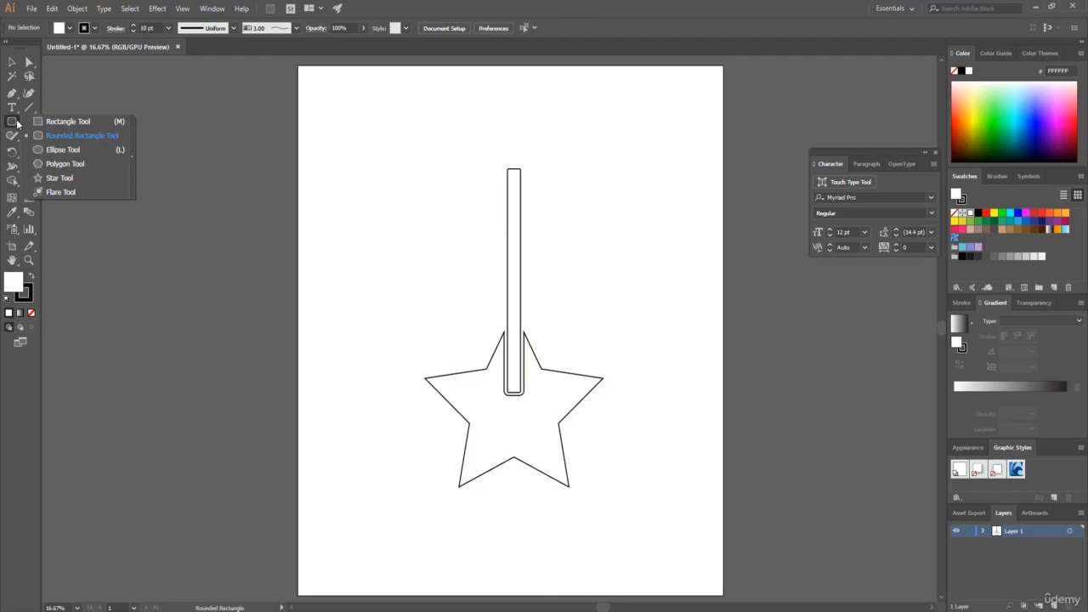
click(80, 137)
drag(503, 157, 517, 185)
mouse_move(523, 191)
mouse_down()
mouse_move(515, 163)
mouse_move(578, 269)
mouse_up()
key(v)
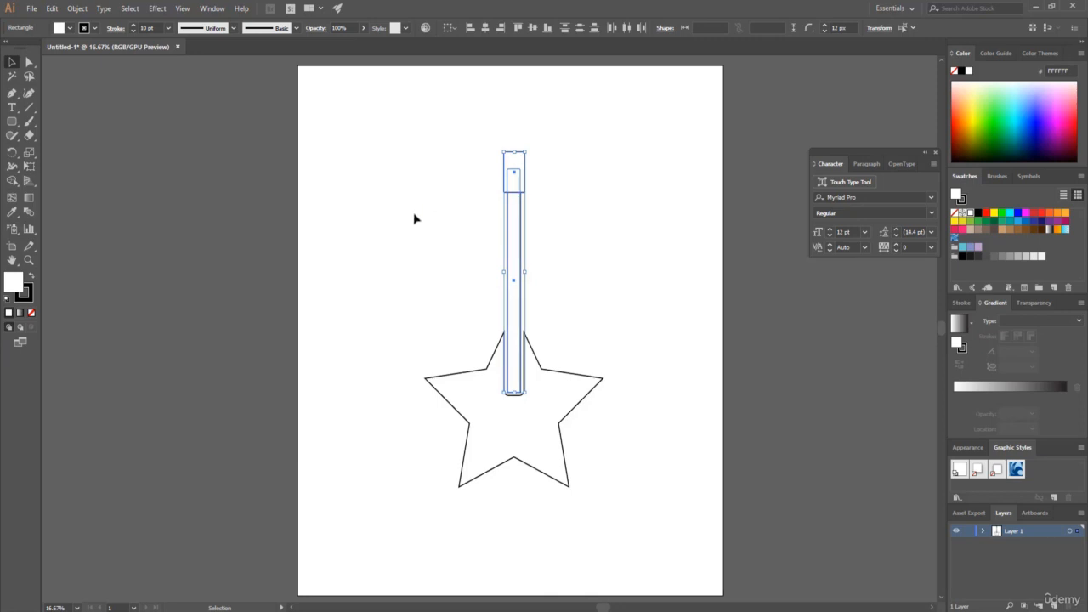
click(485, 28)
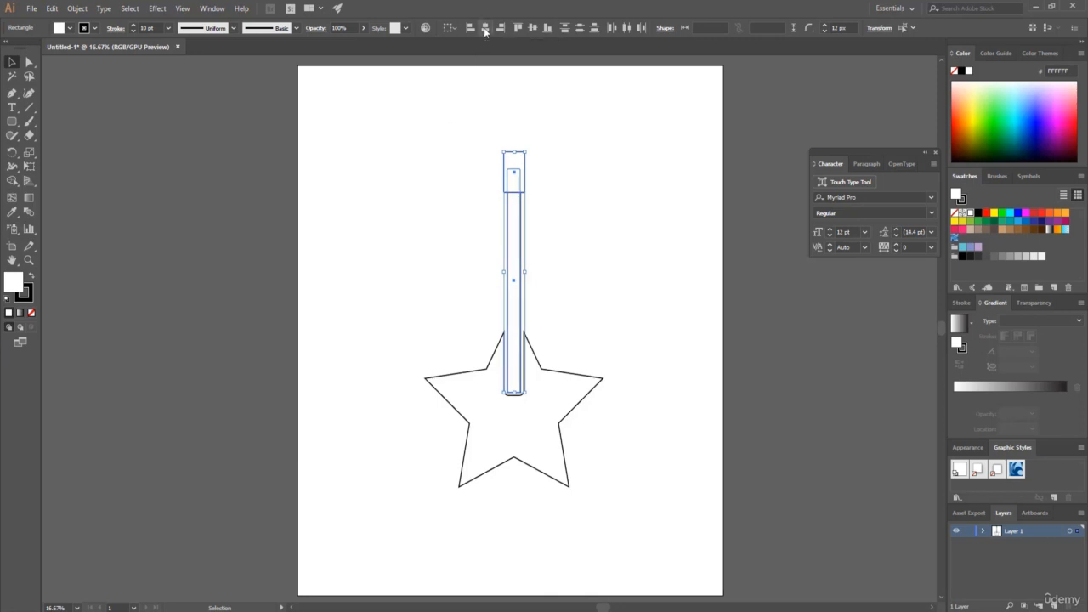
click(447, 238)
Draw a small rounded tuning peg about 102 x 36 px and place it just right of the guitar head's upper part.
scroll(264, 355, down, 1)
click(77, 608)
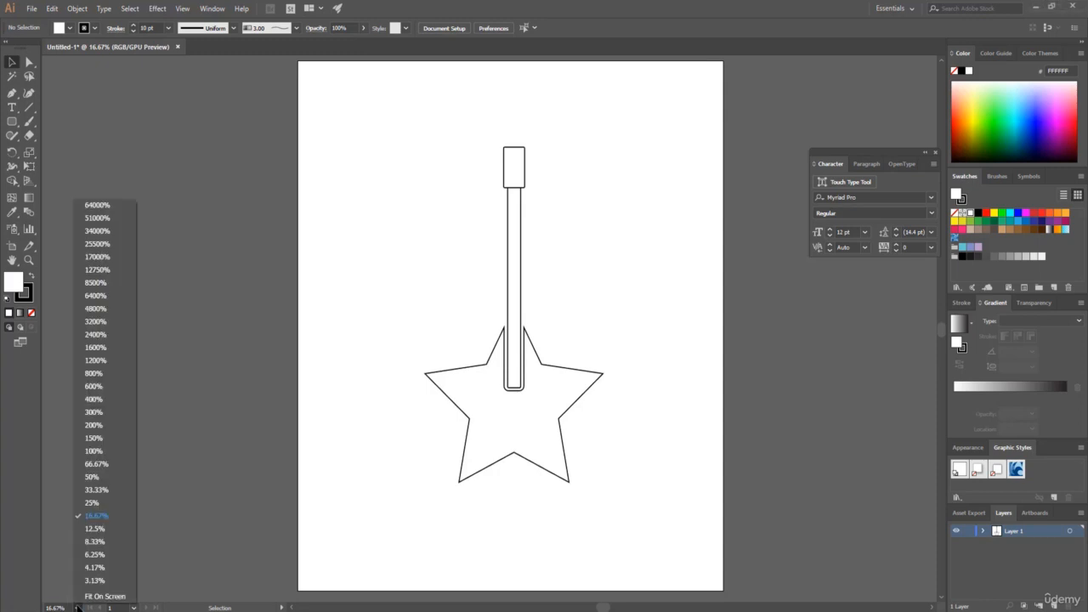
click(92, 489)
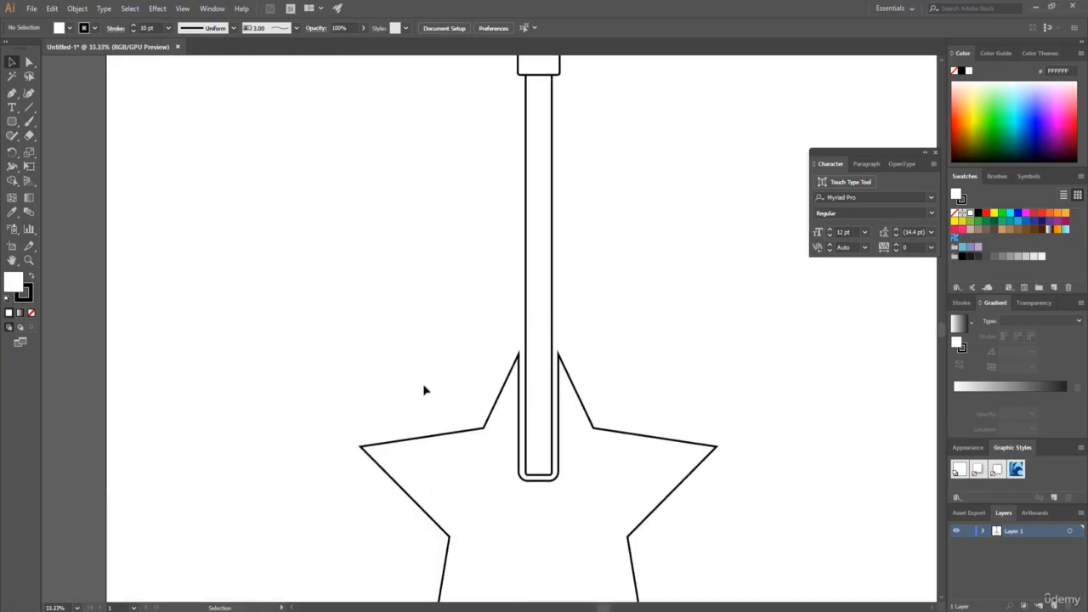
scroll(433, 383, up, 3)
scroll(422, 390, up, 1)
click(11, 121)
drag(11, 126, 85, 134)
drag(578, 178, 589, 183)
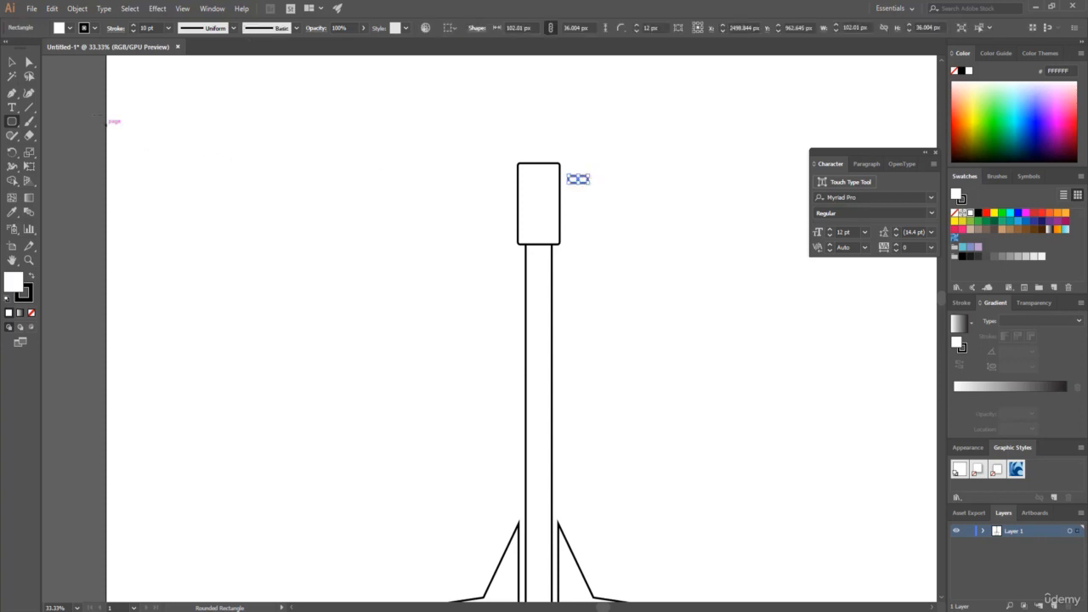
click(13, 62)
drag(578, 180, 573, 179)
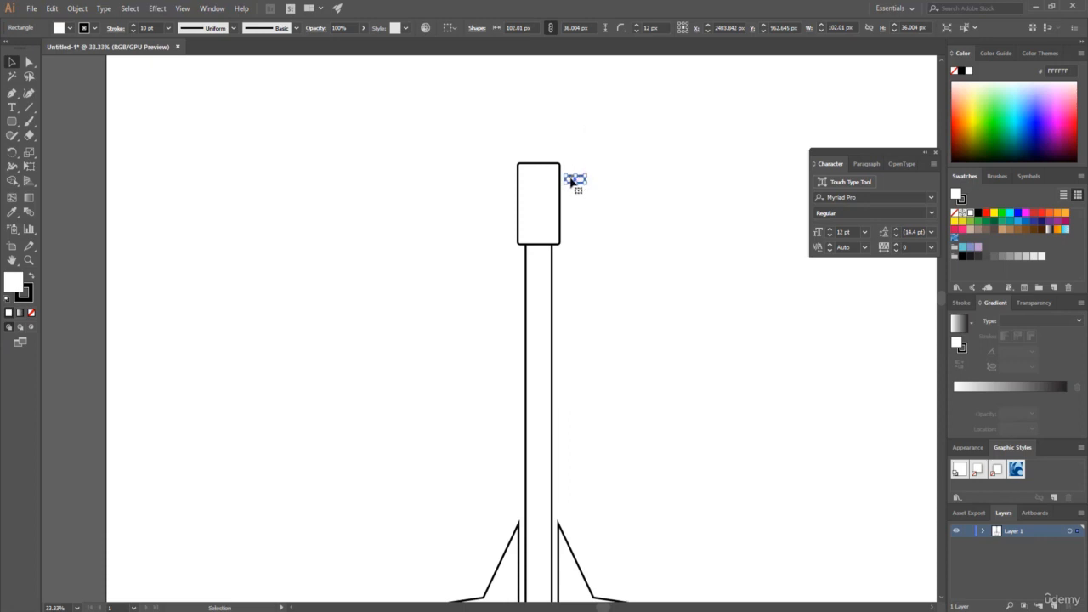
Duplicate the peg downward into a column of three and copy the column to the left side of the guitar head.
drag(572, 182, 573, 199)
mouse_move(573, 201)
mouse_down()
mouse_move(571, 220)
mouse_move(573, 162)
mouse_move(571, 186)
mouse_up()
click(604, 231)
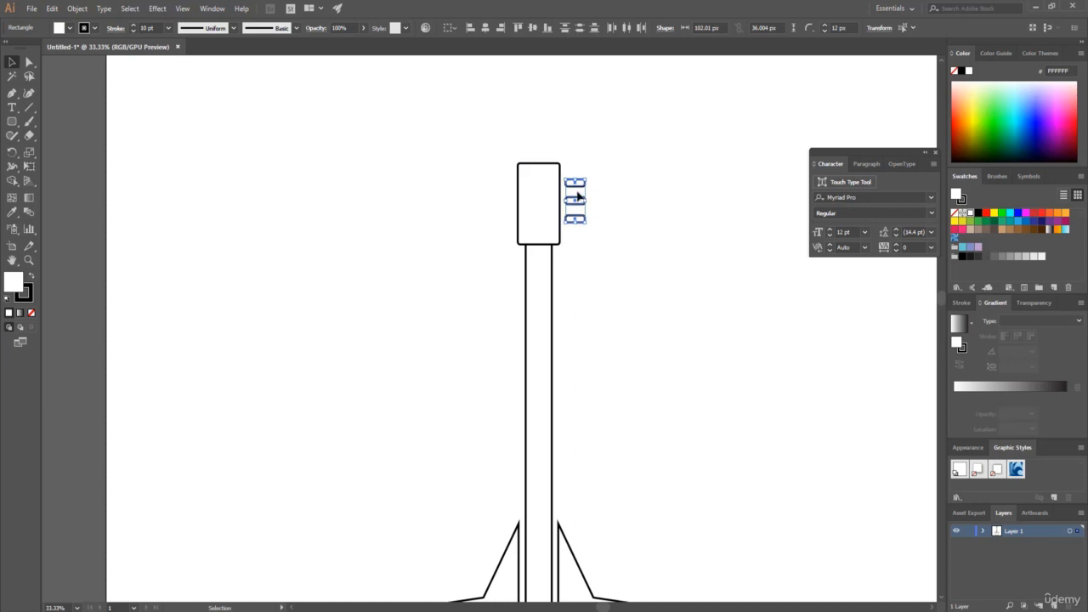
drag(615, 257, 494, 185)
click(463, 193)
Swap the fill and stroke of the whole guitar so its shapes are black with white outlines, and deselect it.
click(76, 607)
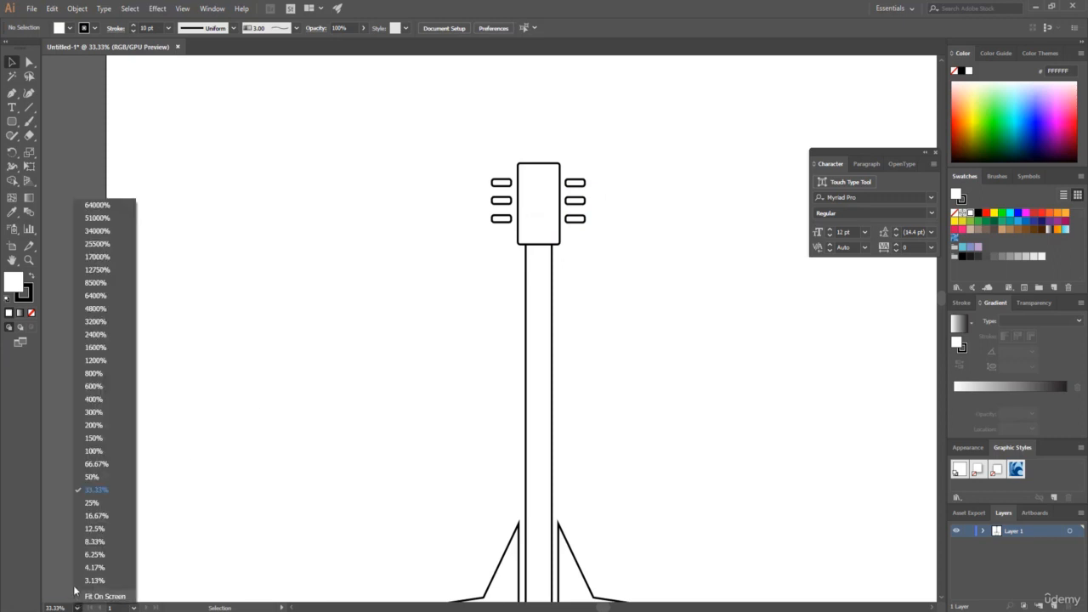
click(107, 516)
scroll(368, 340, down, 3)
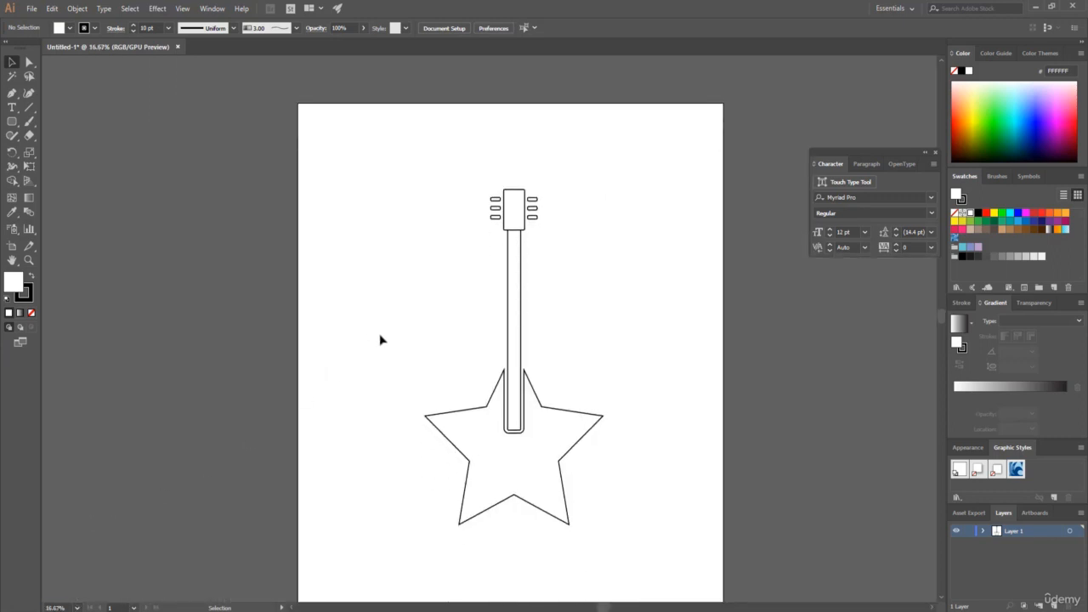
drag(383, 98, 683, 541)
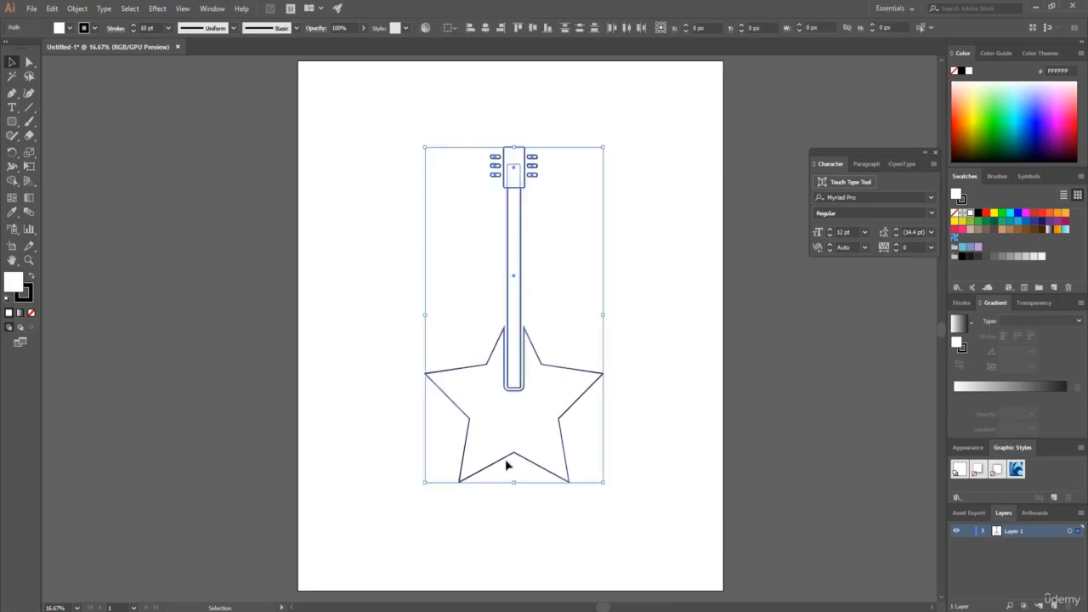
click(33, 278)
click(372, 235)
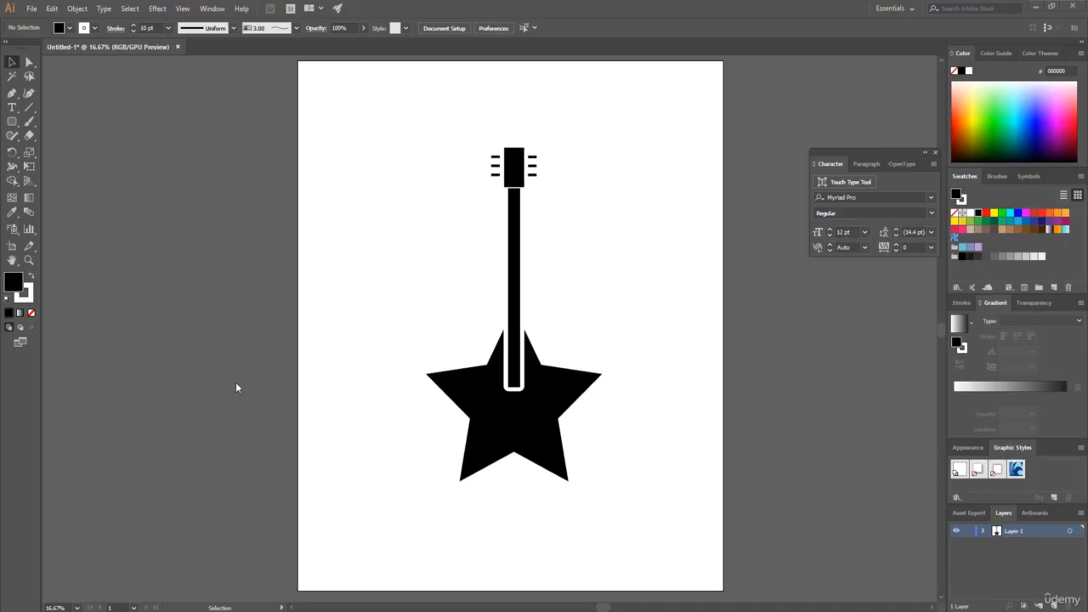
Create a second new document, accepting the settings offered in the dialog.
click(30, 9)
click(48, 23)
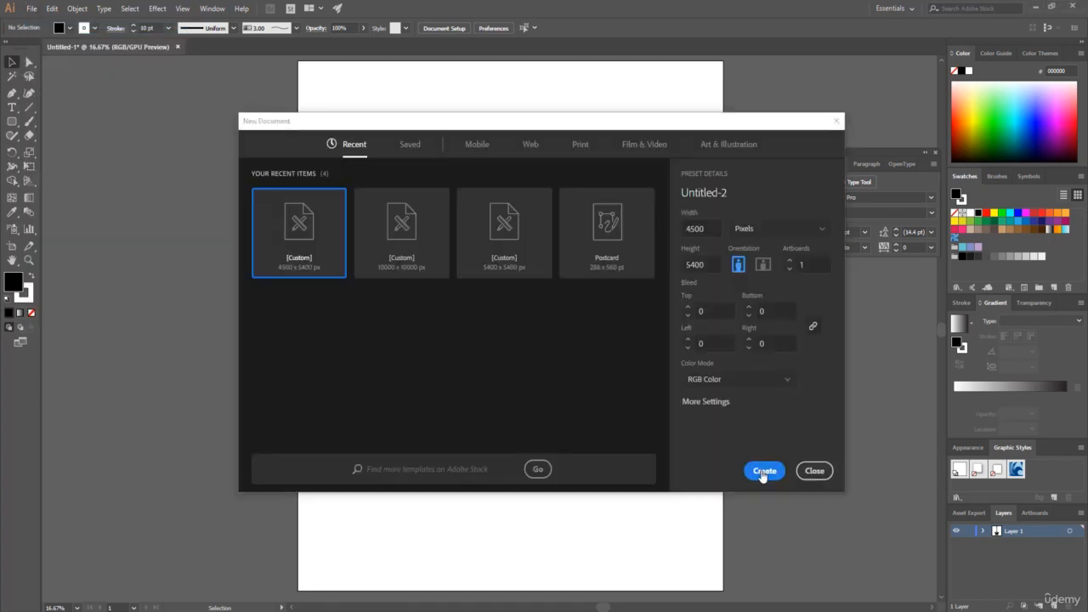
click(765, 472)
Draw a circle about 441 px in diameter in the artboard's upper-left area and set its stroke weight to 10 pt.
click(14, 125)
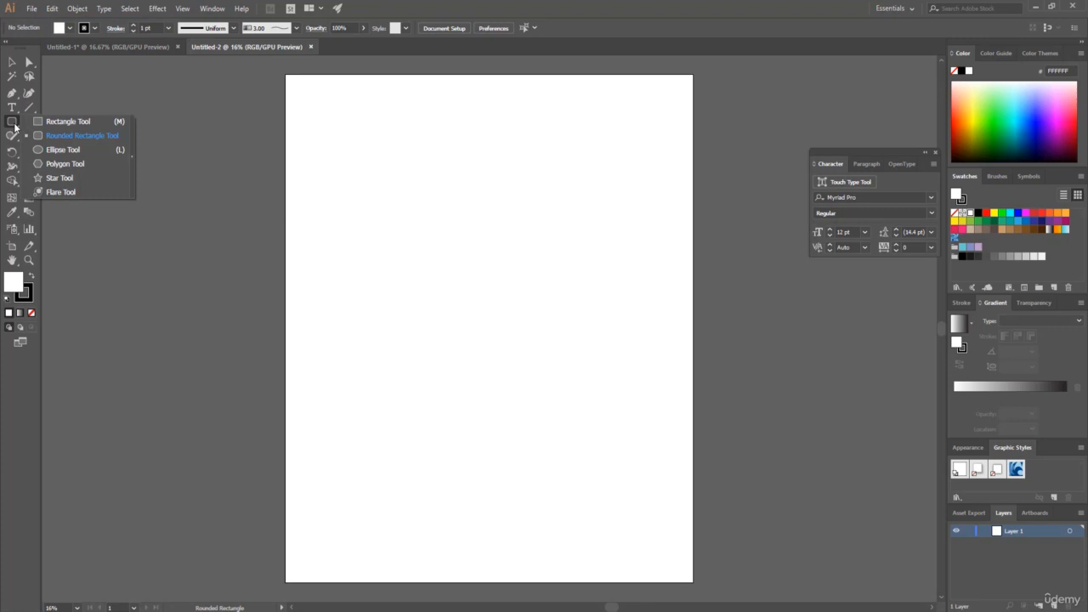
click(71, 151)
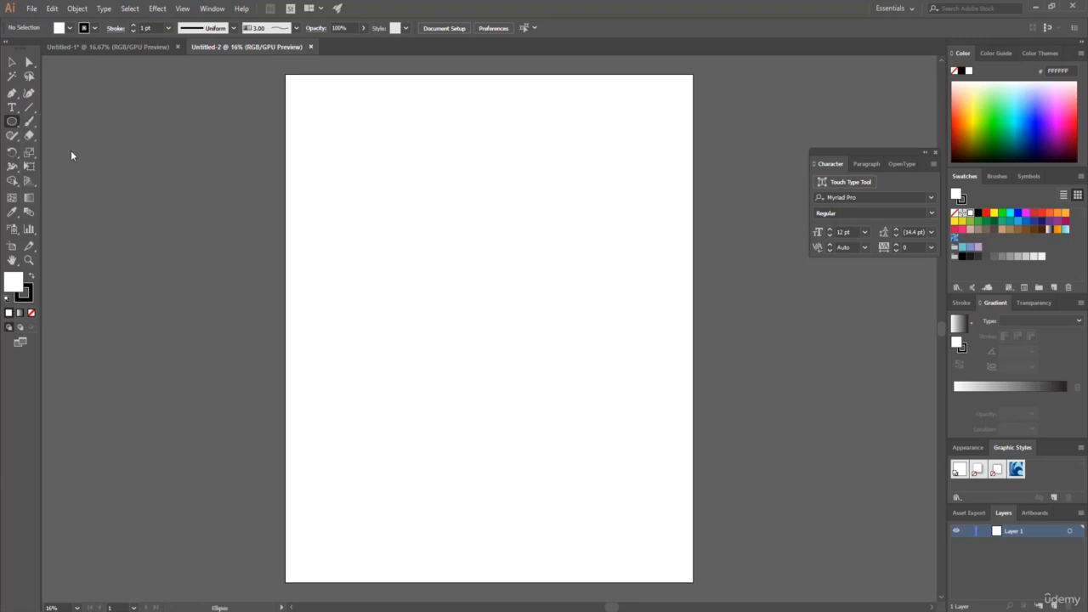
drag(367, 252, 409, 293)
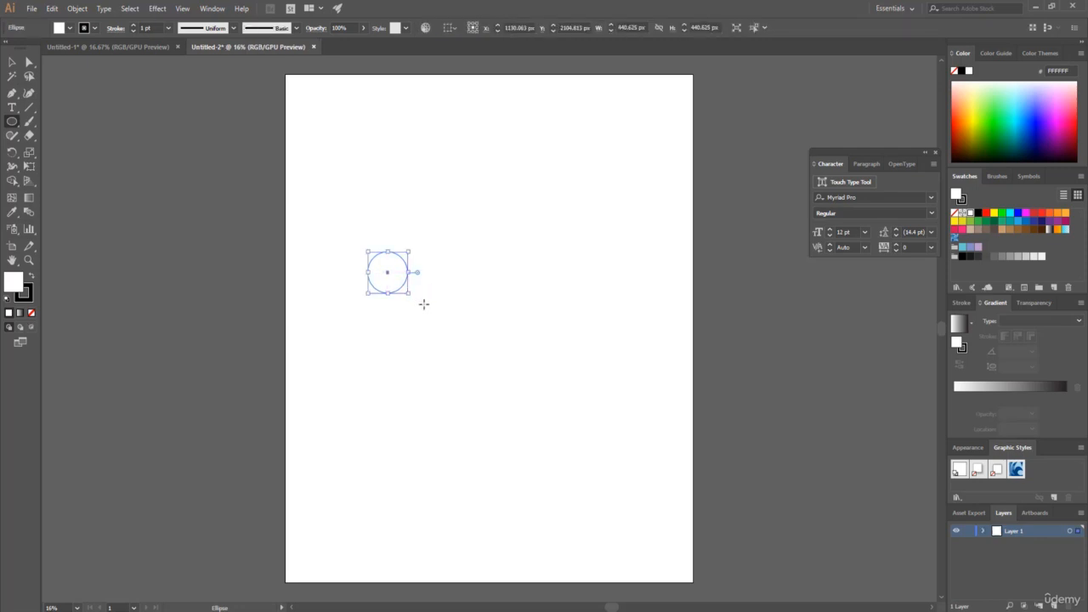
click(149, 28)
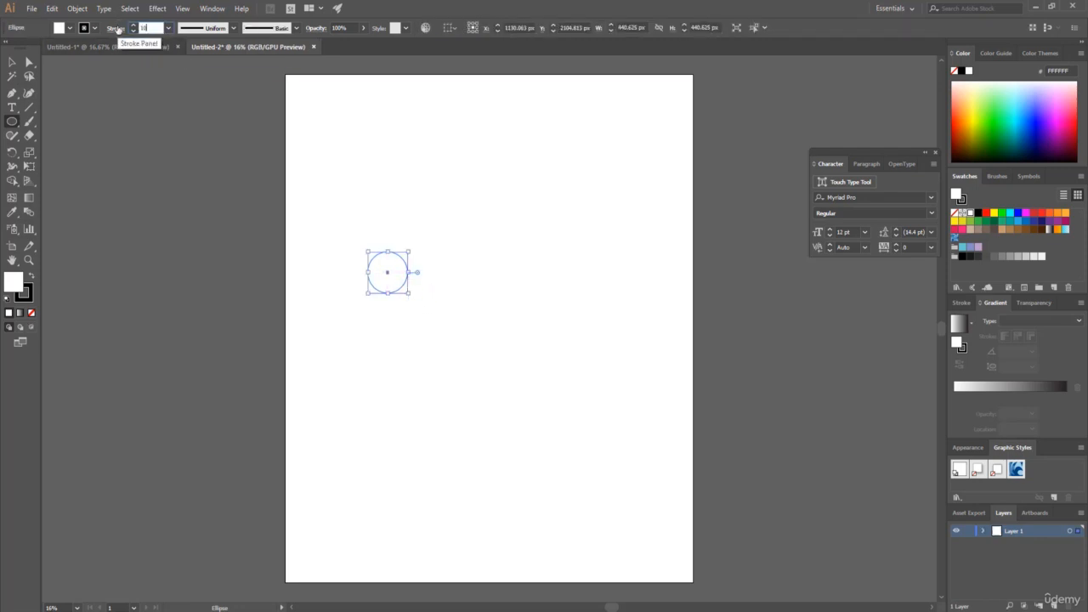
key(Return)
Copy the circle rightward so it overlaps the original by half, and intersect the two circles with Pathfinder into a leaf shape.
click(13, 61)
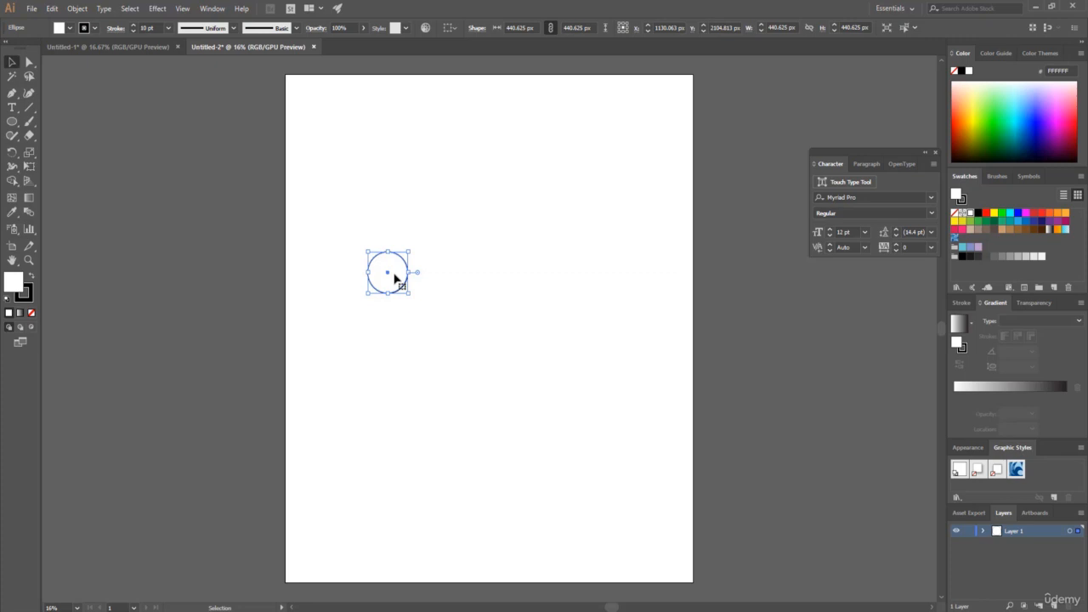
alt+drag(394, 276, 423, 273)
drag(333, 216, 482, 328)
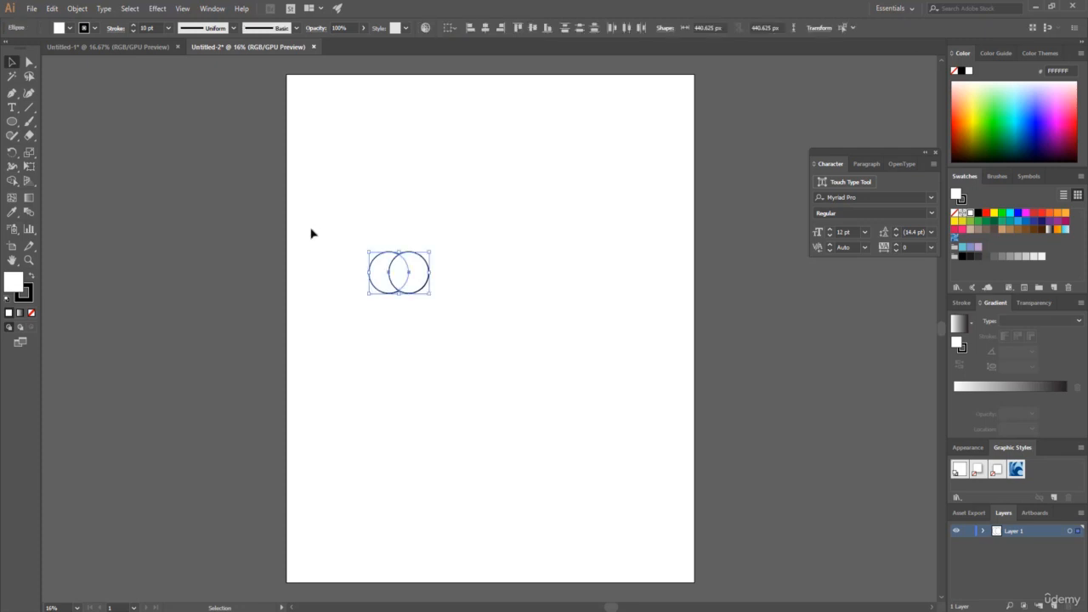
click(213, 8)
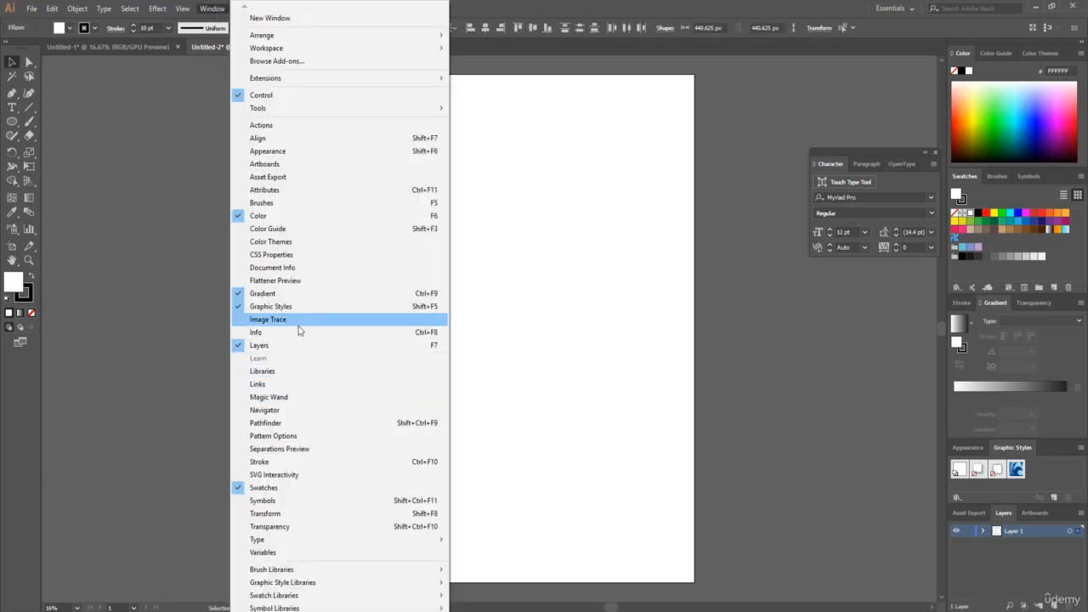
click(279, 422)
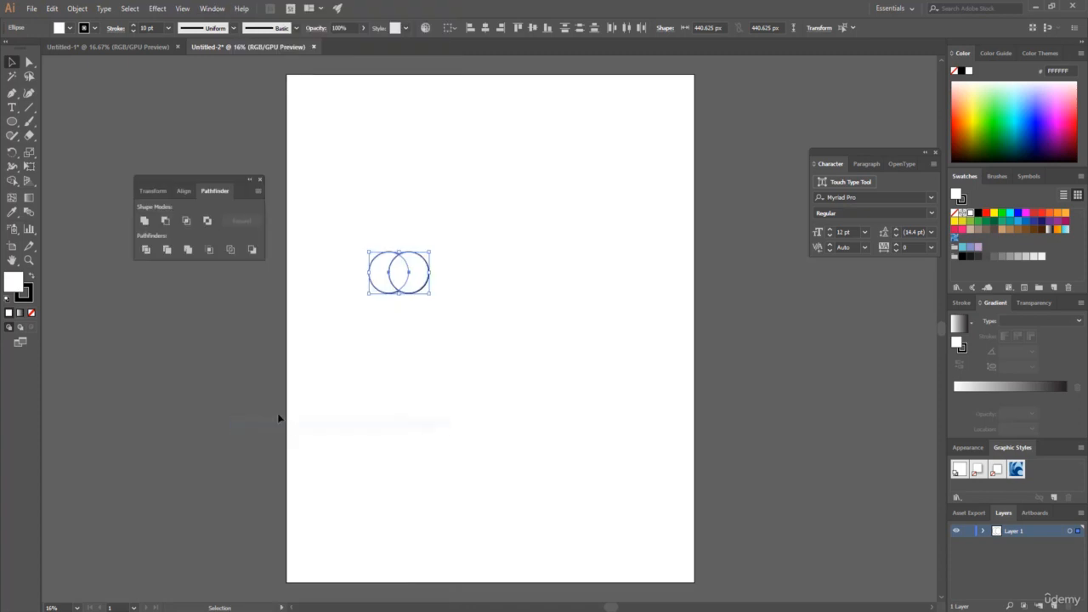
click(187, 221)
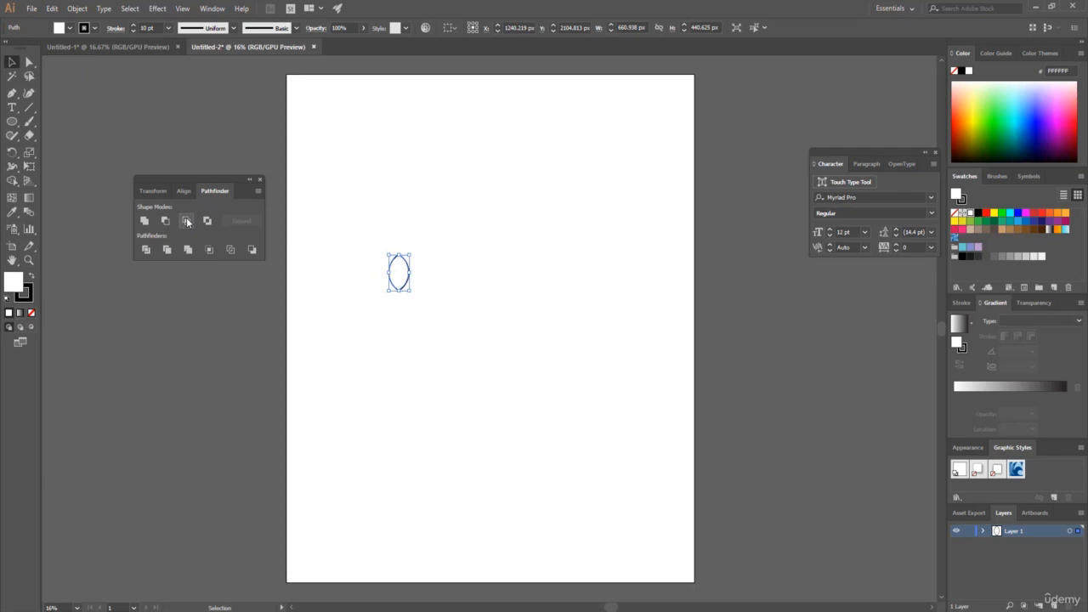
click(341, 250)
Duplicate the leaf shape to the right, level with the original and well apart from it.
key(ctrl+=)
key(ctrl+=)
key(ctrl+=)
scroll(496, 289, up, 1)
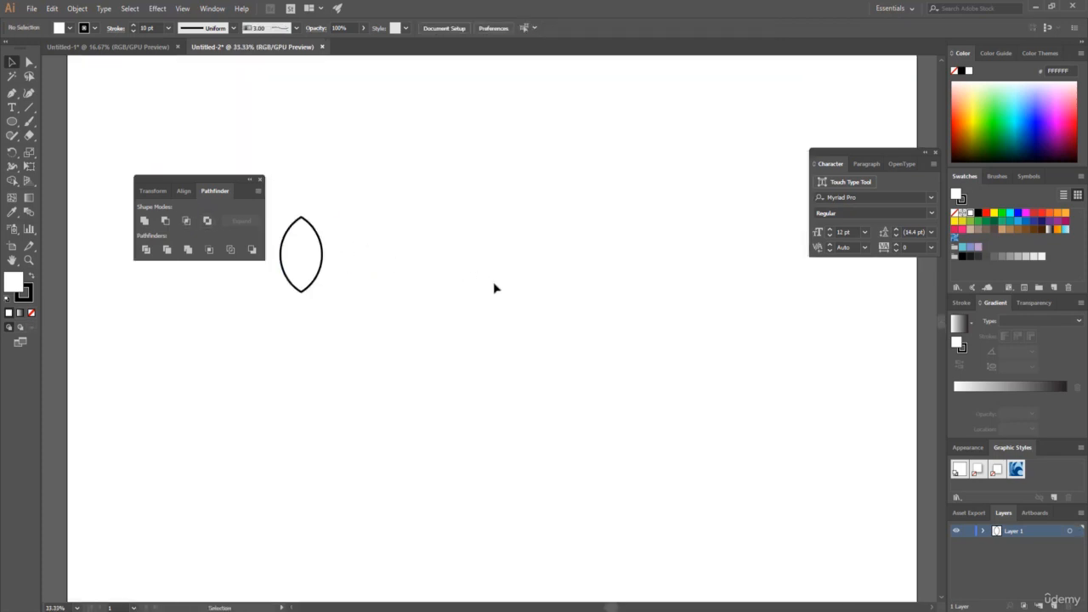
drag(613, 609, 592, 609)
scroll(365, 476, up, 1)
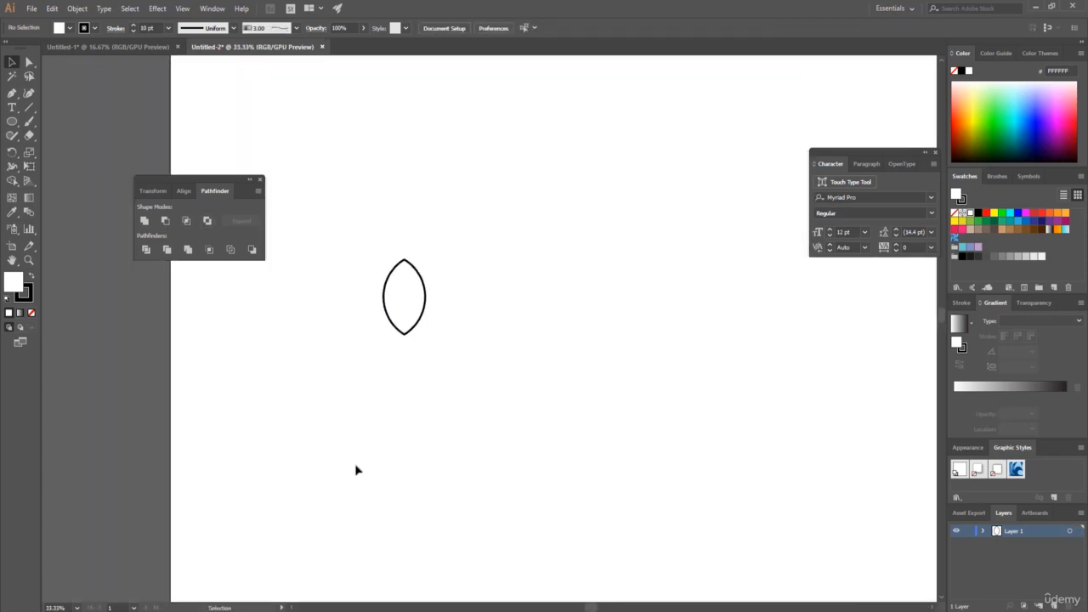
click(398, 292)
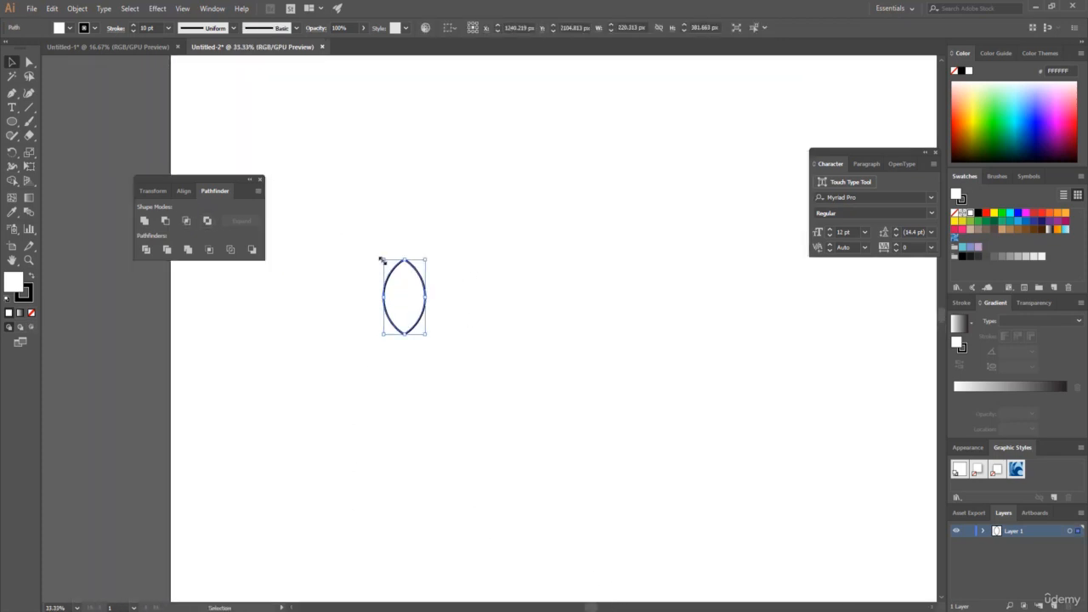
drag(400, 283, 640, 284)
Rotate the original leaf about 45° counterclockwise and create a copy of it reflected across the vertical axis.
click(420, 295)
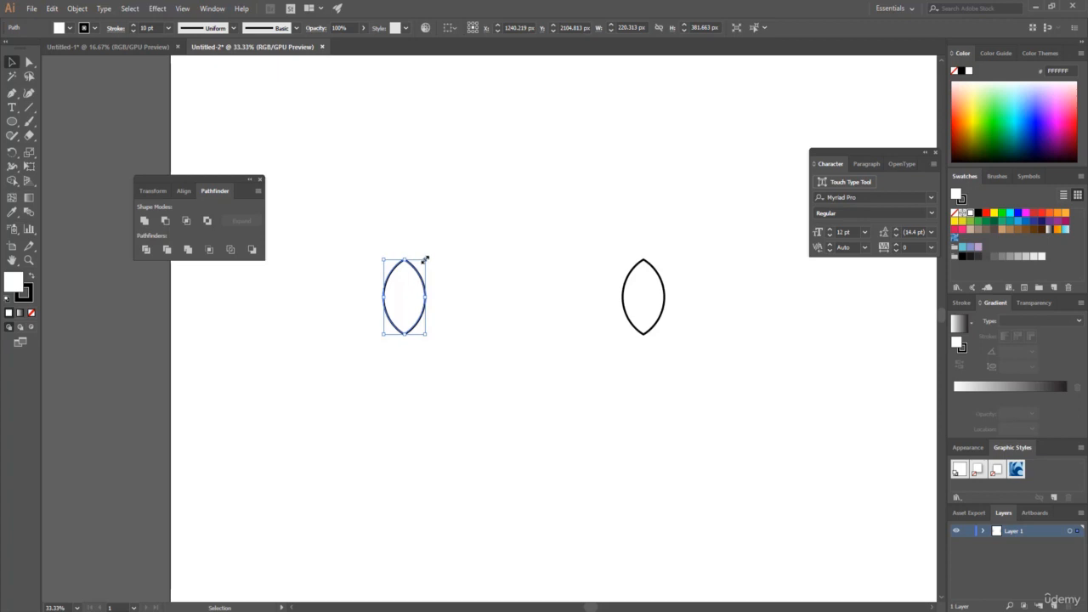
drag(431, 254, 396, 246)
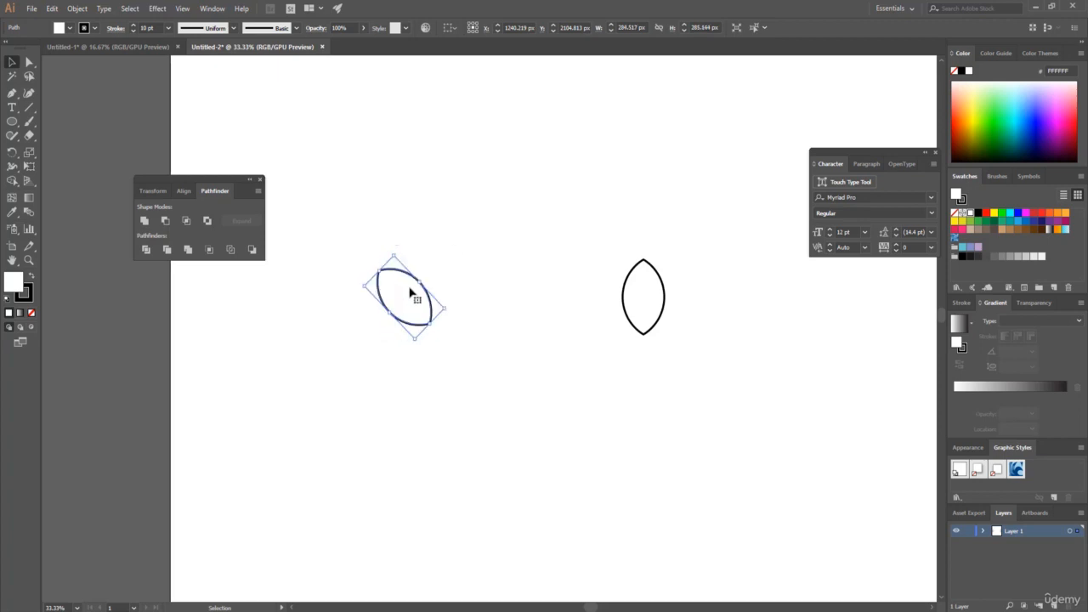
right_click(411, 294)
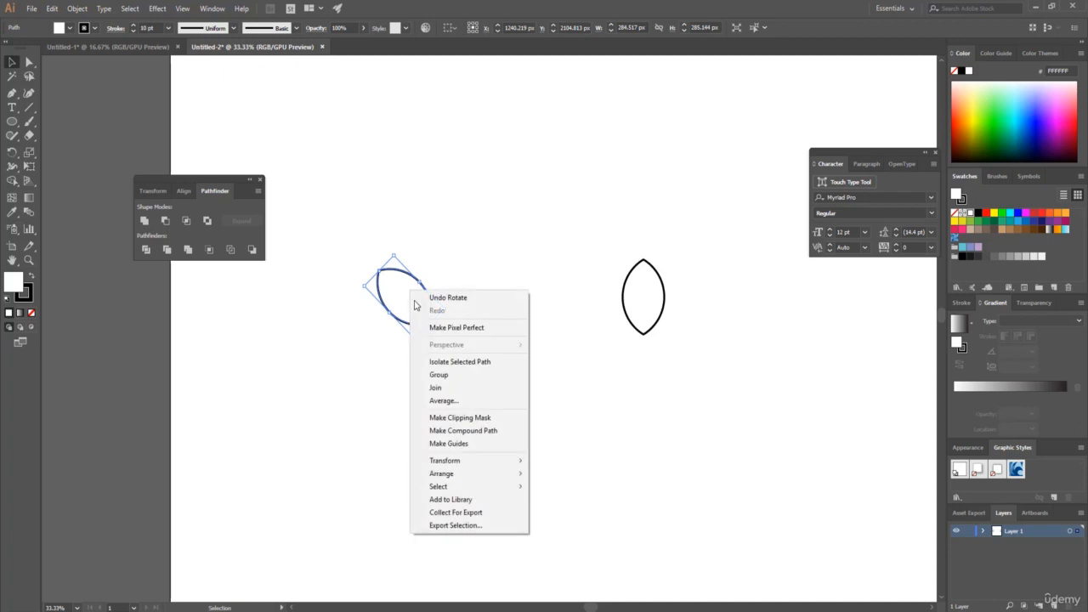
mouse_move(468, 465)
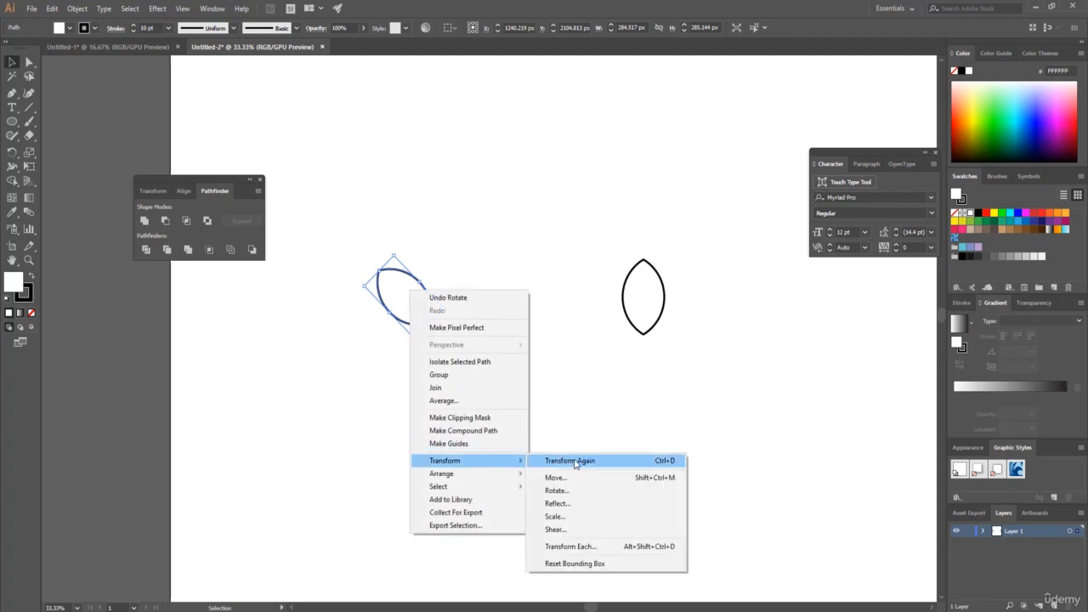
click(575, 502)
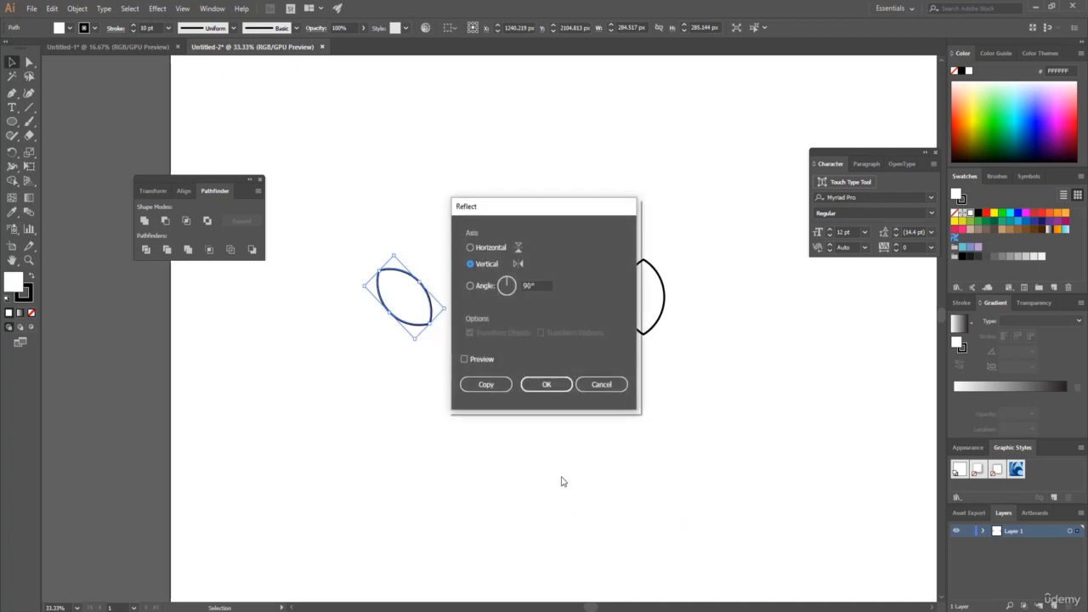
click(484, 356)
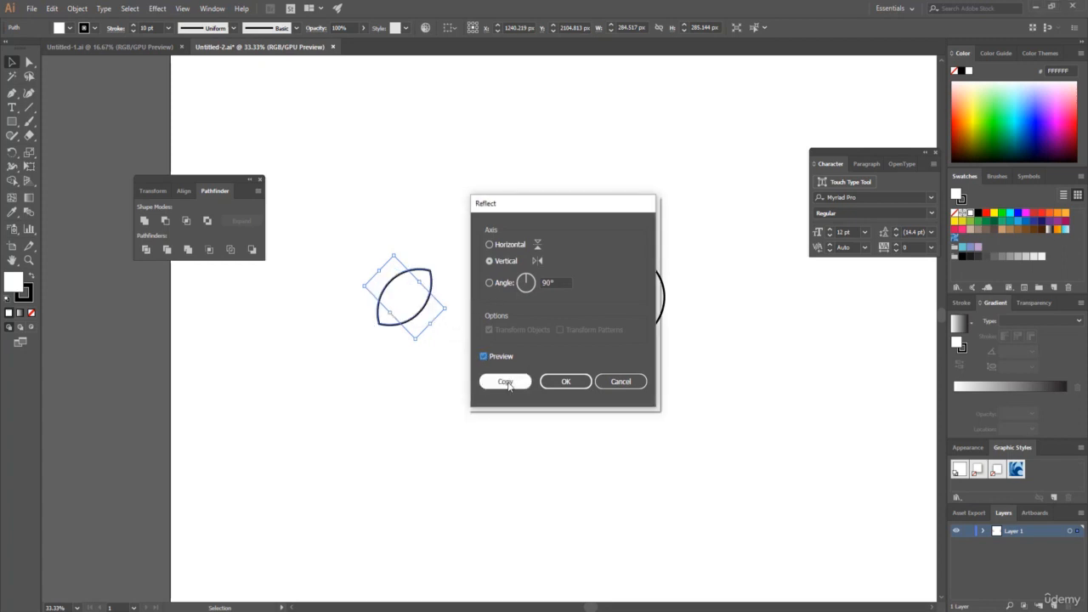
click(506, 382)
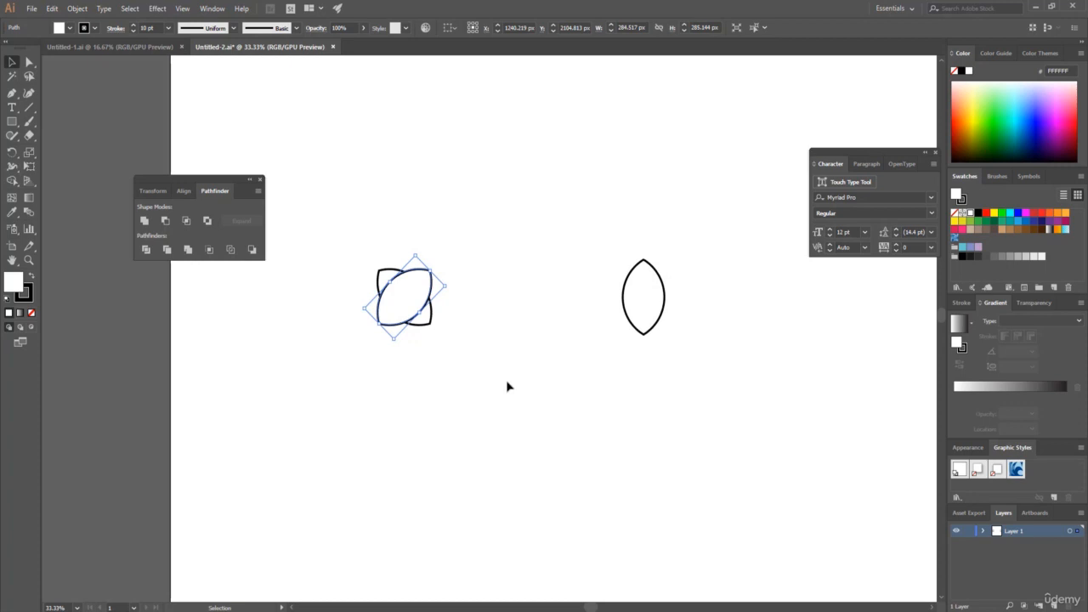
Nudge the reflected leaf to the right until the two leaves form a mirrored pair with a narrow gap.
key(Right)
key(Right)
key(Right)
key(Right)
key(Right)
key(Right)
key(Right)
key(Right)
key(Right)
key(Right)
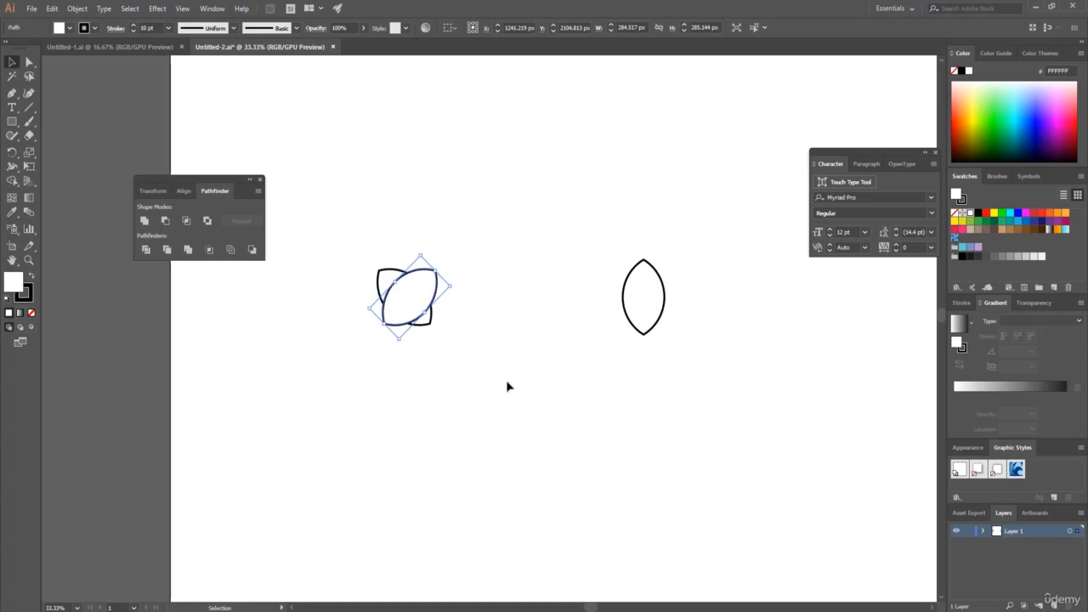
key(Right)
key(Right)
key(Right)
key(Right)
key(Right)
key(Right)
key(Right)
key(Right)
key(Right)
key(Right)
key(Right)
key(Right)
key(Right)
key(Right)
key(Right)
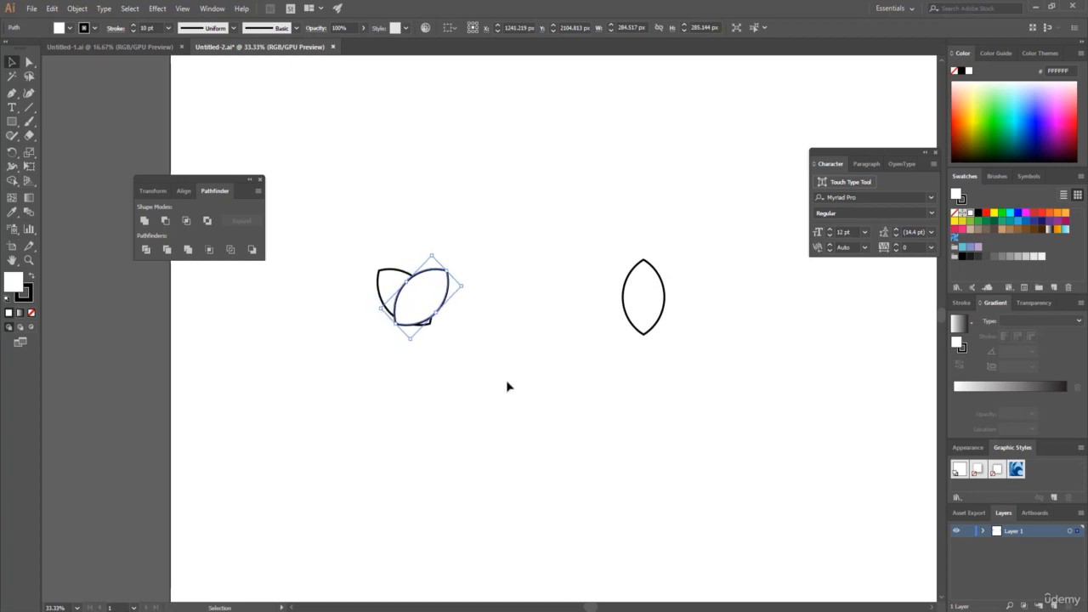
key(Right)
key(Right)
key(Right)
key(Right)
key(Right)
key(Right)
key(Right)
key(Right)
key(Right)
key(Right)
key(Right)
key(Right)
key(Right)
key(Right)
key(Right)
key(Right)
key(Right)
key(Right)
key(Right)
key(Right)
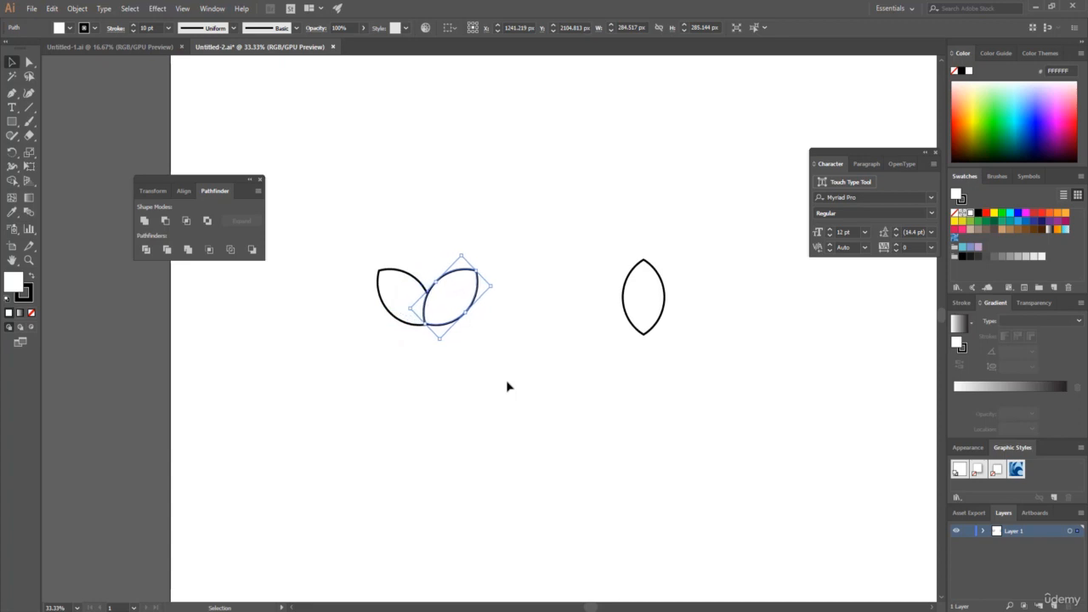
key(Right)
key(Right)
key(Right)
key(Right)
key(Right)
key(Right)
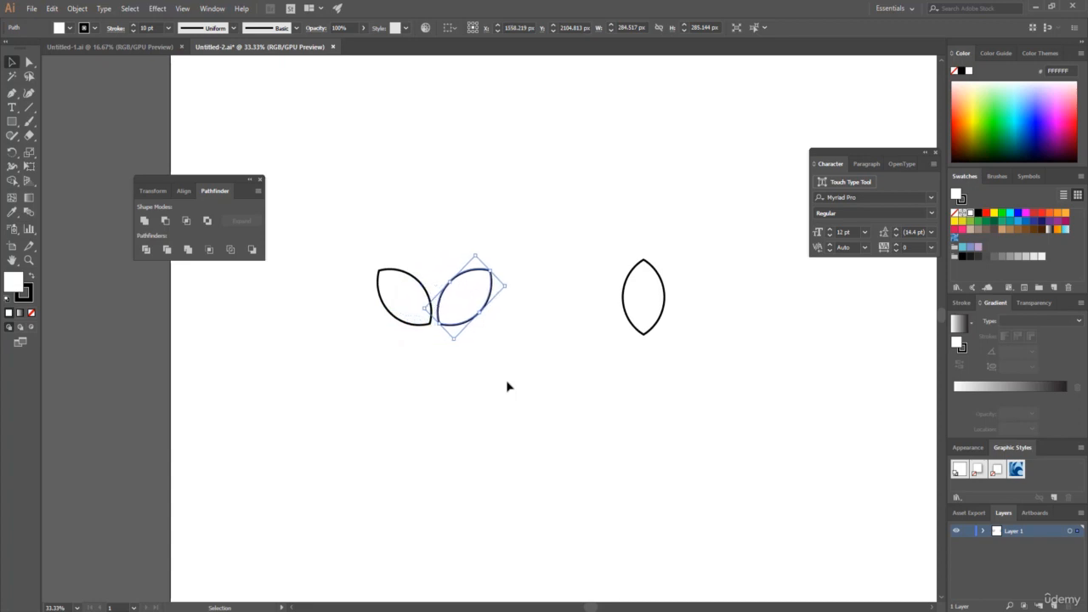
Duplicate the leaf pair directly above itself and copy both pairs upward to build a column of four pairs.
drag(341, 250, 493, 318)
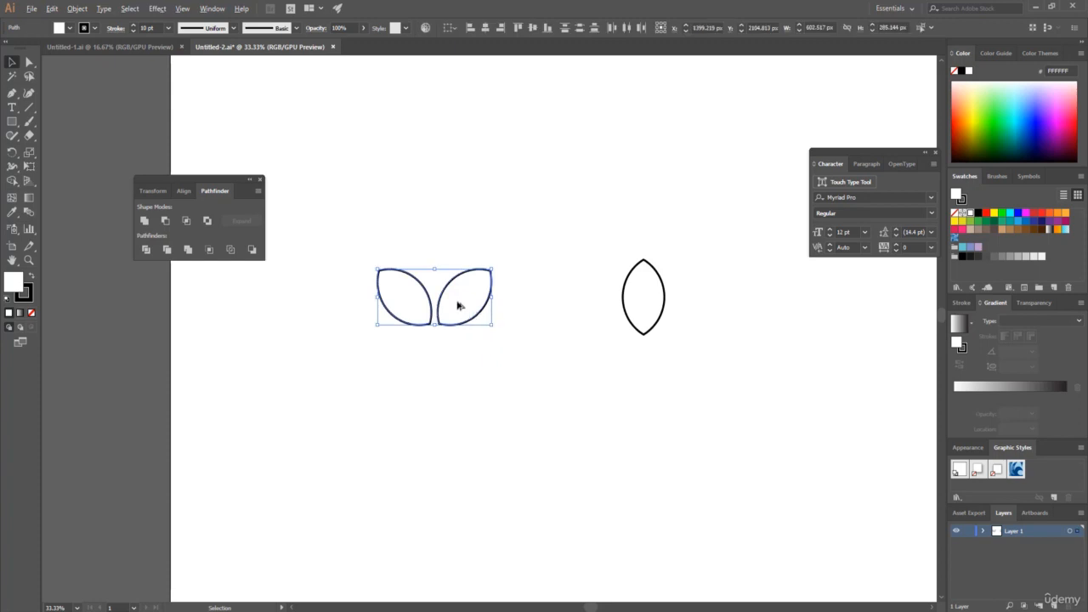
drag(457, 305, 456, 248)
scroll(530, 403, up, 5)
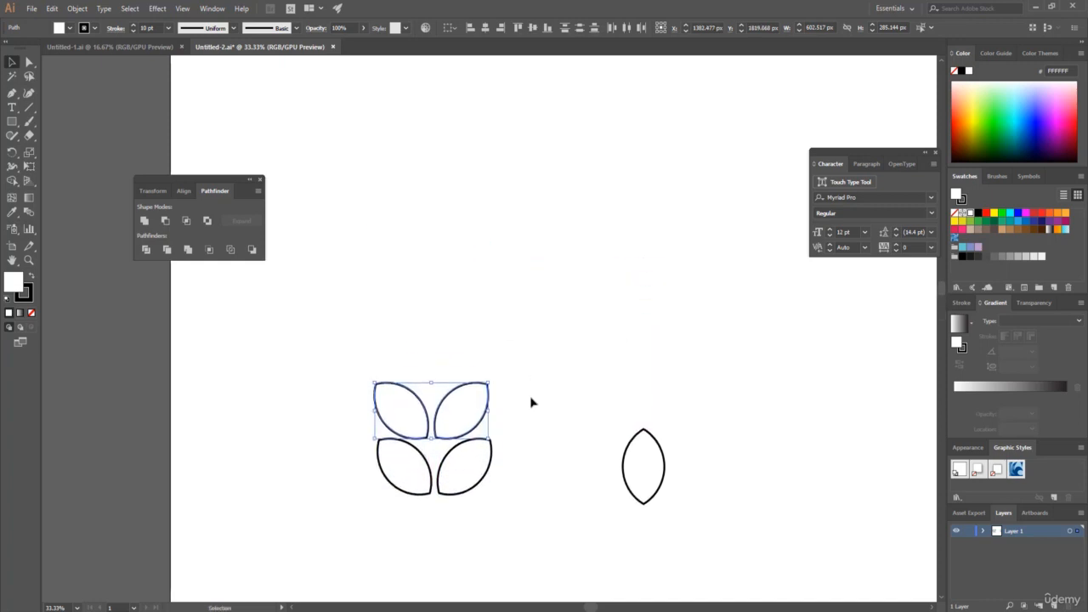
drag(352, 360, 554, 535)
drag(459, 419, 452, 304)
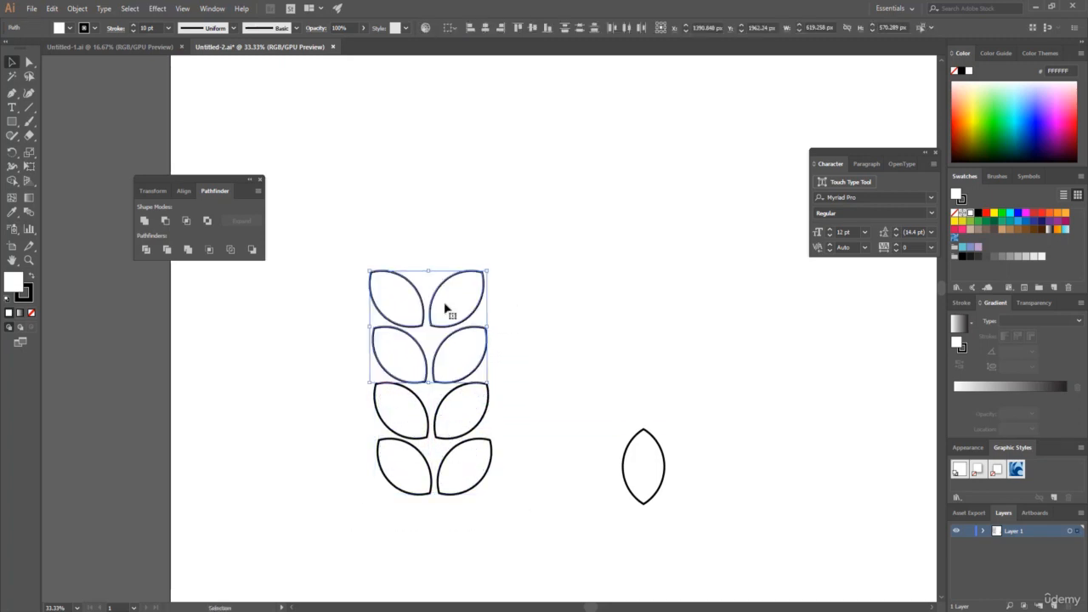
click(337, 257)
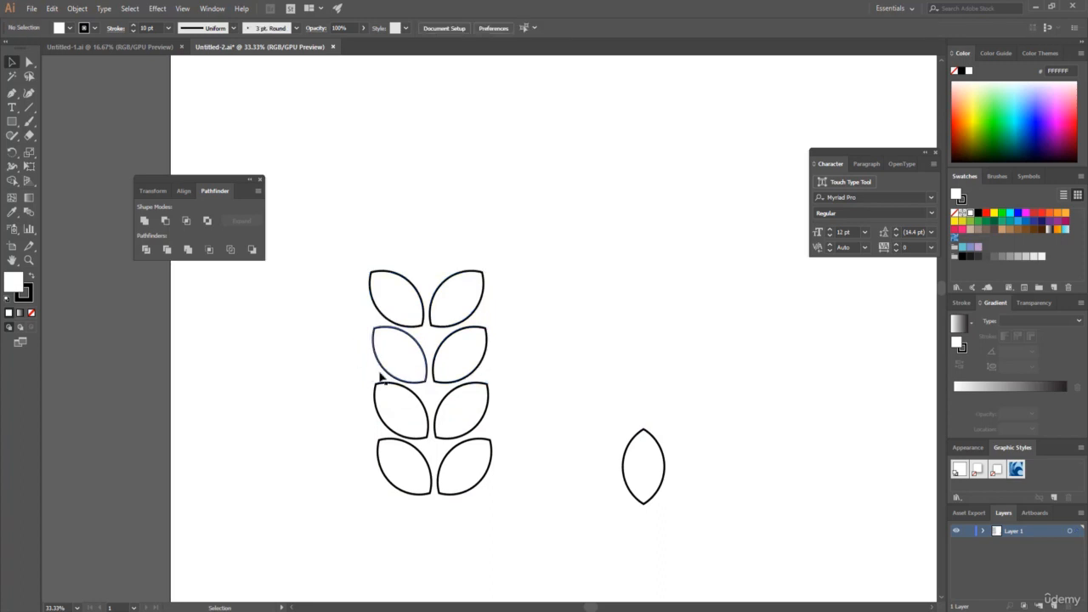
Move the column of four leaf pairs to the right and down, leaving free space above it.
scroll(346, 401, down, 3)
drag(346, 400, 463, 197)
drag(454, 202, 522, 377)
scroll(539, 374, down, 3)
drag(536, 277, 553, 350)
Duplicate the four-pair column directly above itself and copy two more pairs on top, making ten rows of leaf pairs.
drag(441, 294, 586, 578)
drag(542, 374, 530, 155)
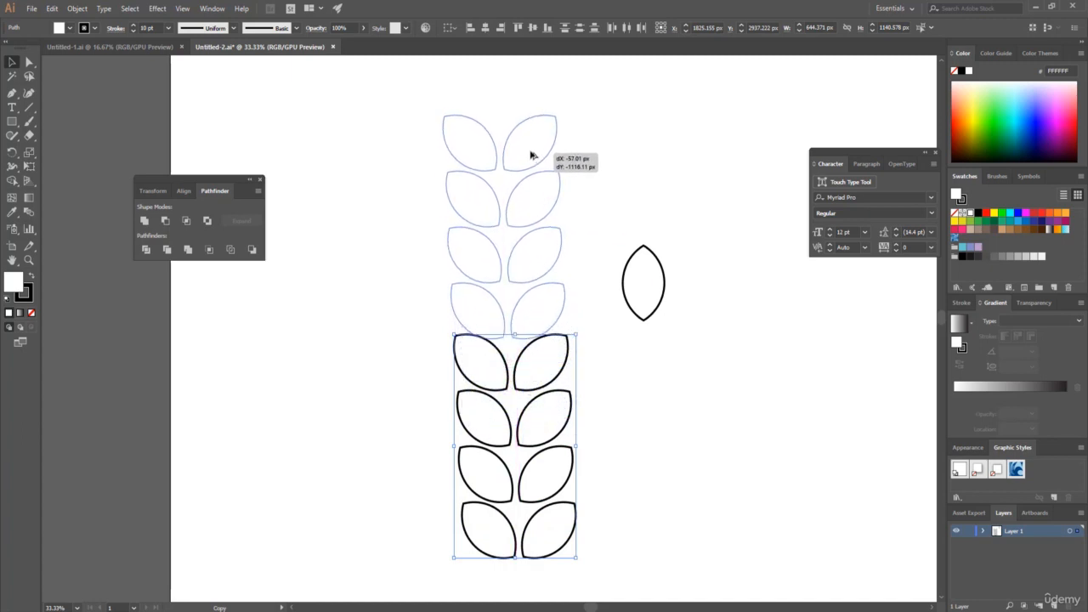
drag(530, 155, 533, 151)
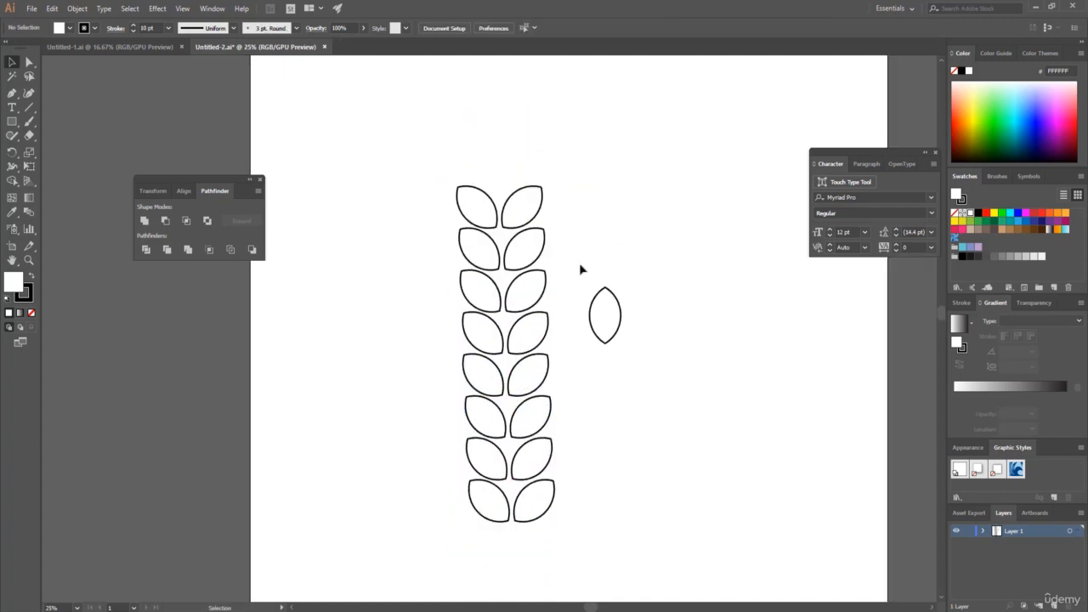
scroll(581, 270, up, 1)
click(518, 236)
drag(517, 236, 516, 154)
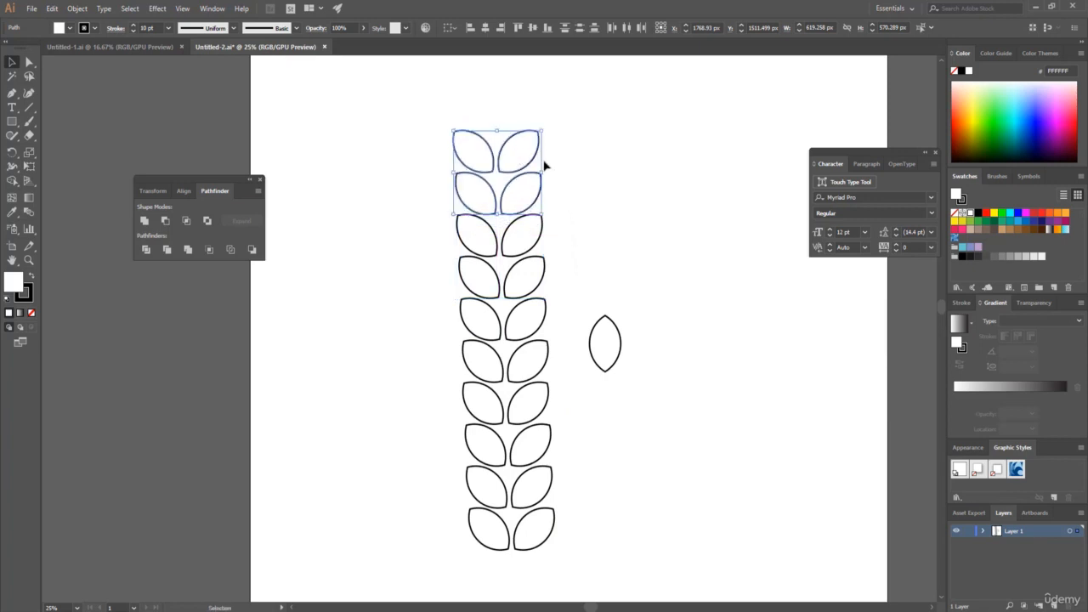
Move the single upright leaf to the top of the column, centred between the uppermost pair as the branch tip.
click(558, 382)
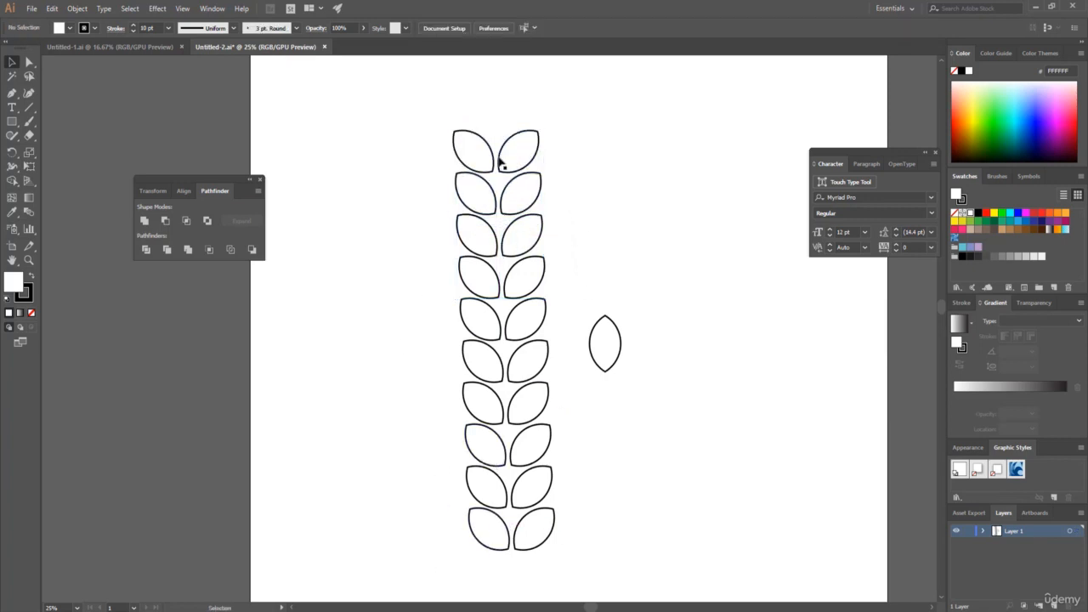
drag(605, 343, 494, 111)
click(692, 181)
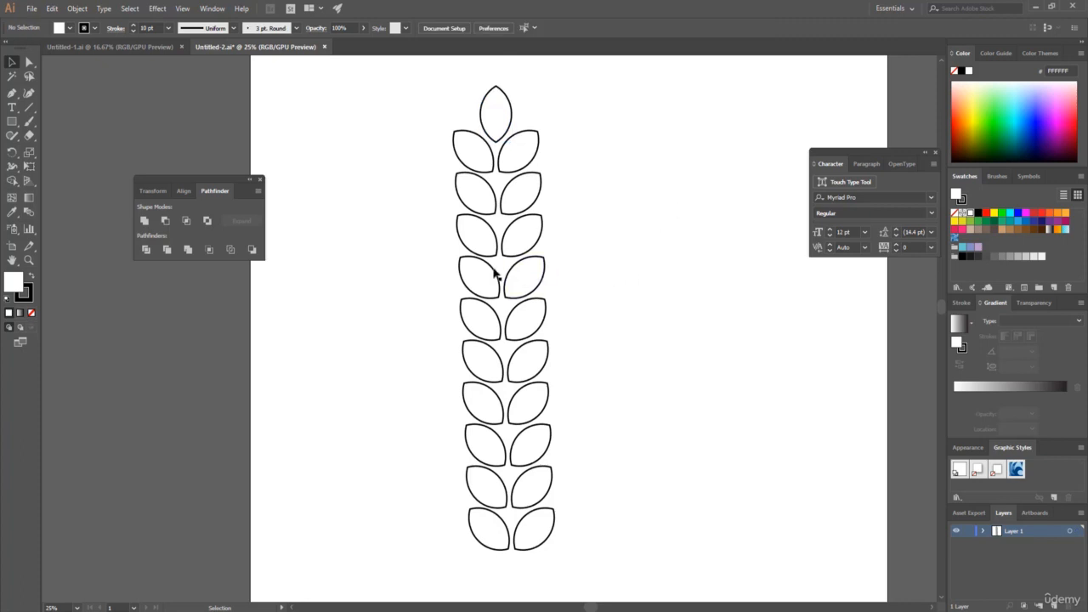
Swap the fill and stroke of the whole leaf branch so the leaves are black with white outlines.
drag(395, 79, 624, 578)
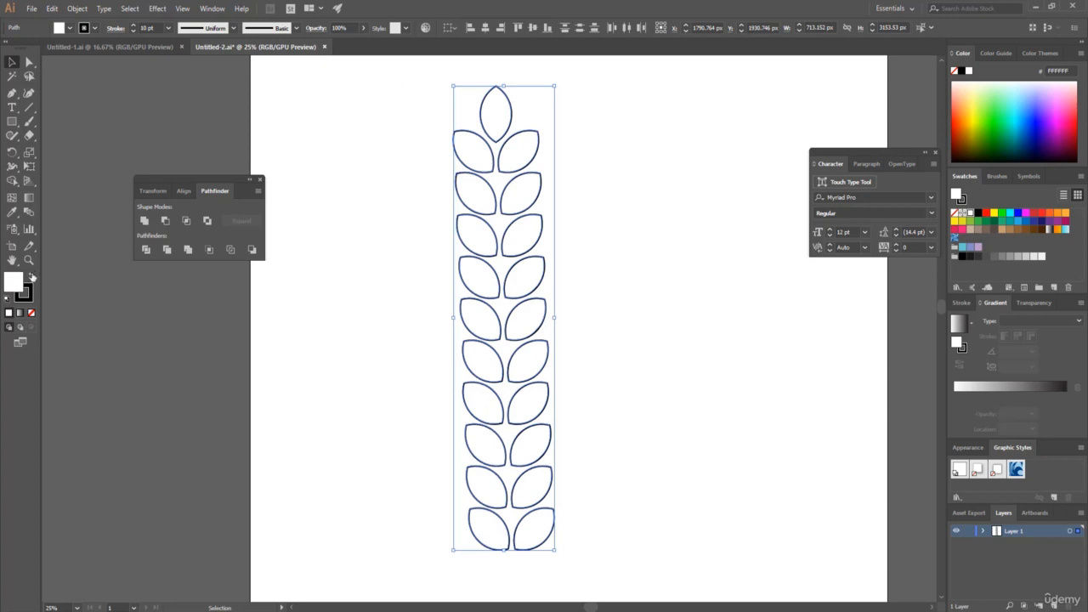
click(32, 277)
click(608, 506)
mouse_move(608, 506)
mouse_down()
mouse_move(612, 547)
mouse_move(592, 532)
mouse_move(615, 485)
mouse_up()
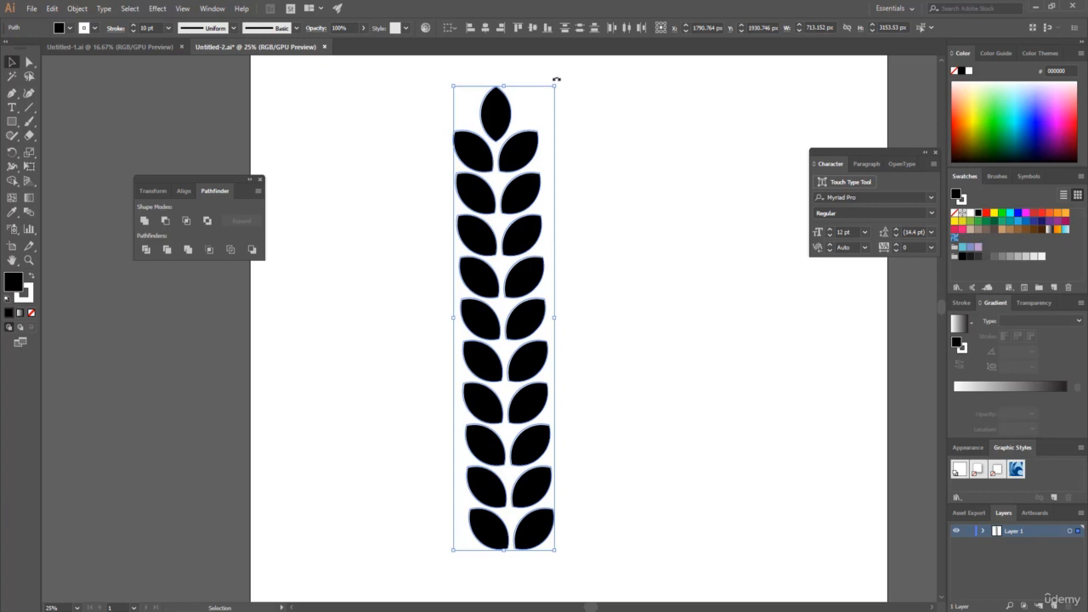
Rotate the leaf branch about 90° clockwise so its tip points right, and group all its leaves.
drag(556, 79, 737, 371)
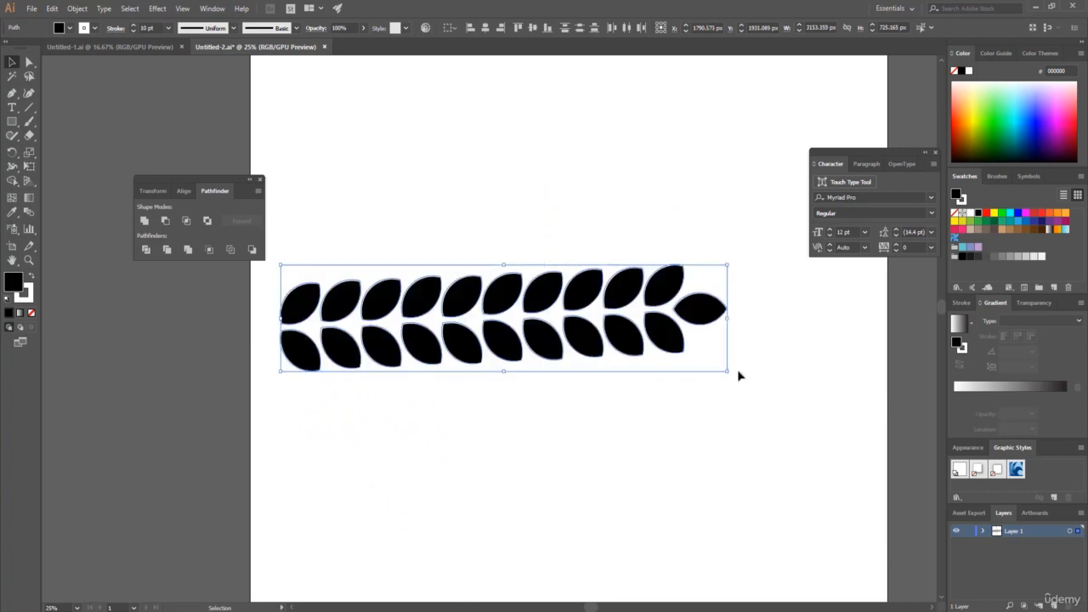
click(78, 8)
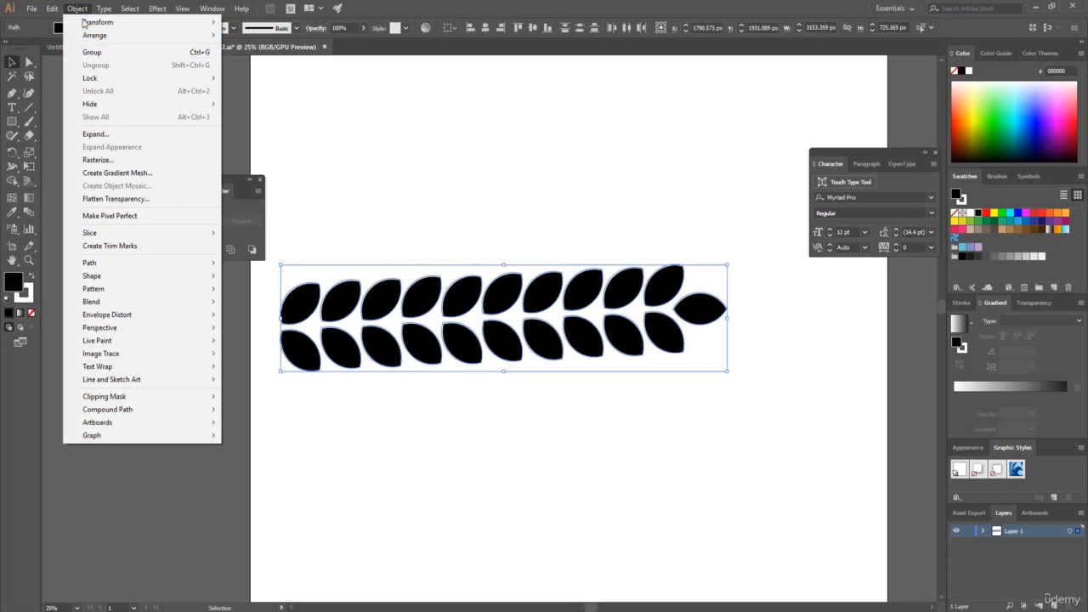
click(99, 52)
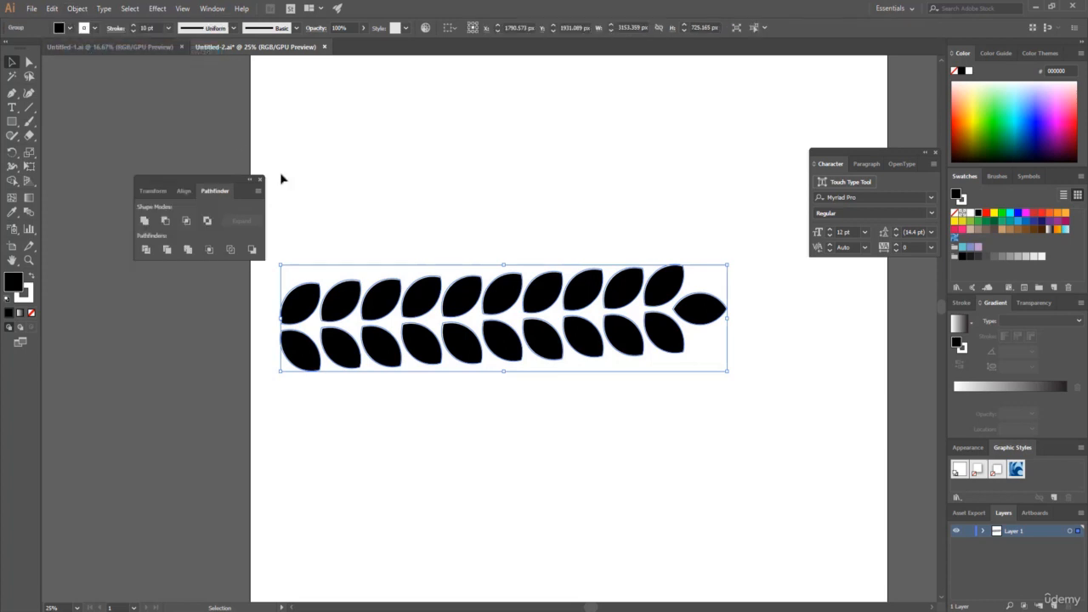
Scale the grouped leaf branch down to about 1593 px wide and move it to the artboard's right half.
drag(498, 294, 548, 298)
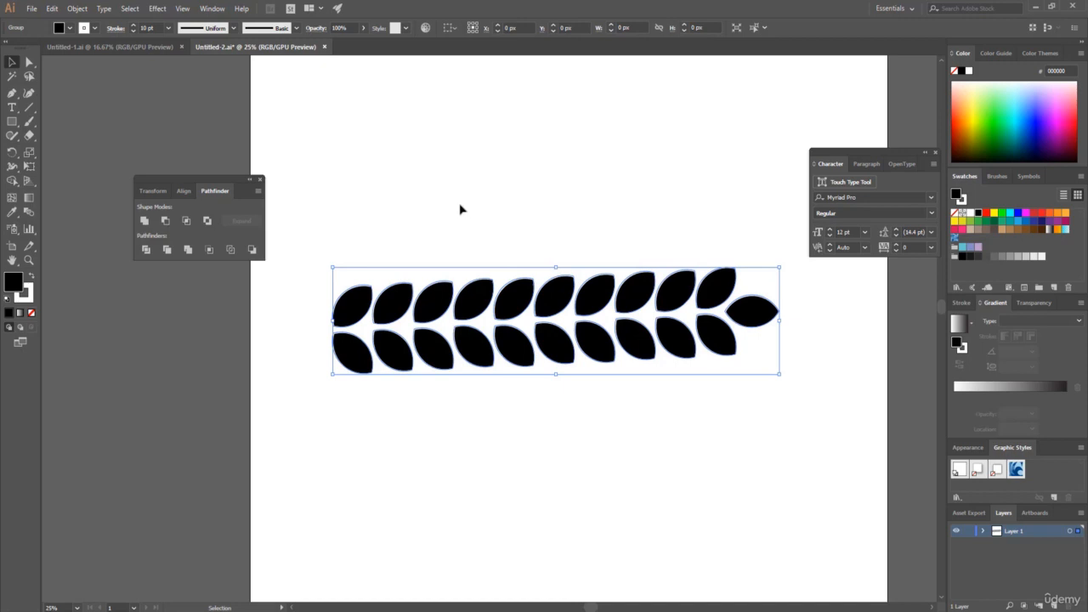
click(459, 209)
drag(302, 236, 799, 406)
drag(781, 267, 558, 321)
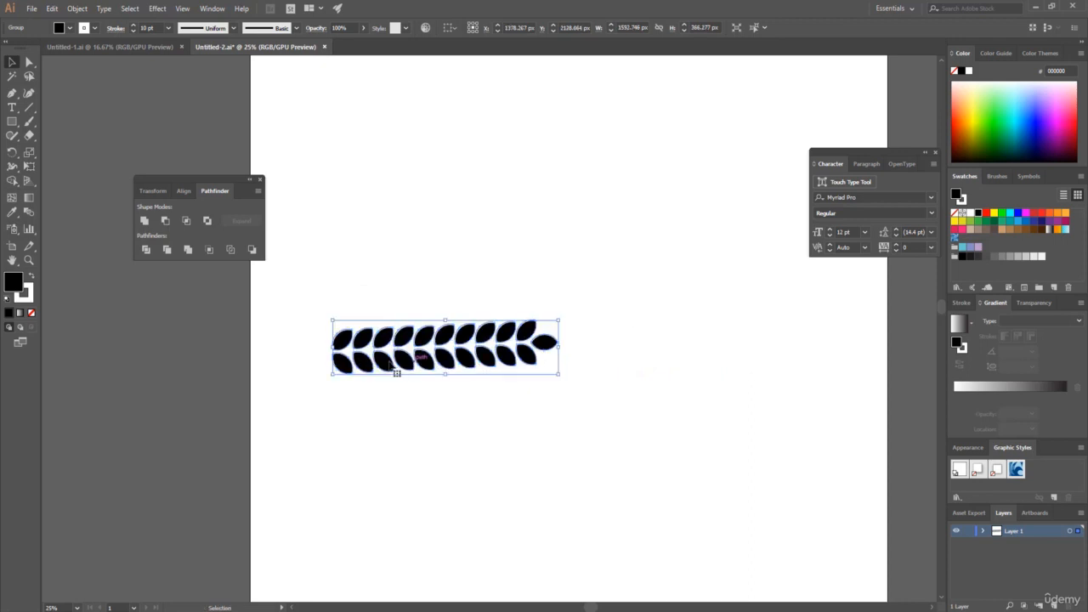
drag(488, 341, 685, 335)
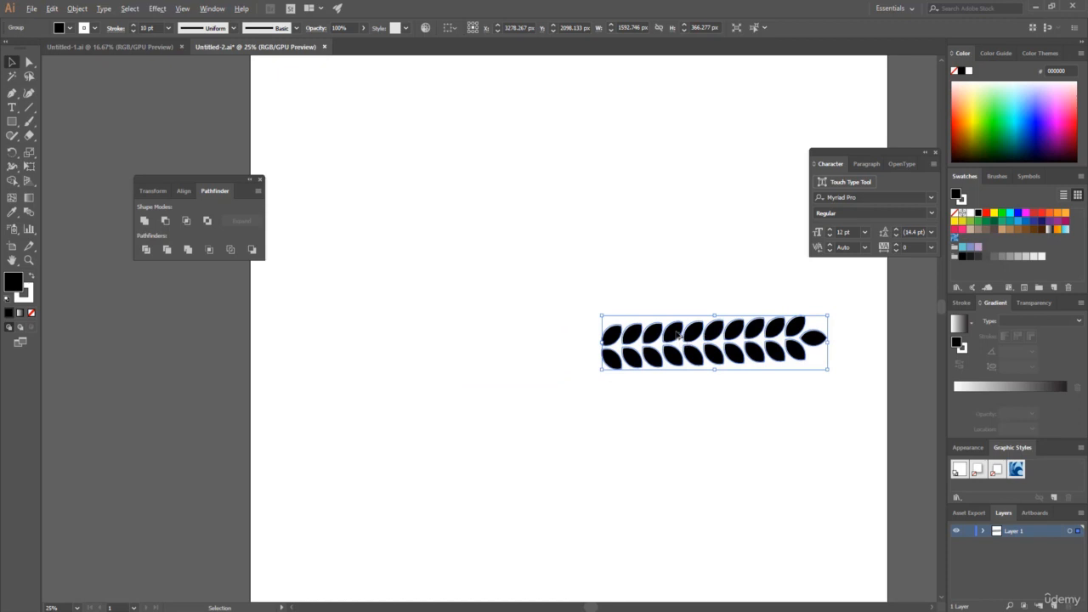
Duplicate the leaf branch to the left of the original and rotate the copy 180° so its tip points left.
alt+drag(677, 334, 445, 334)
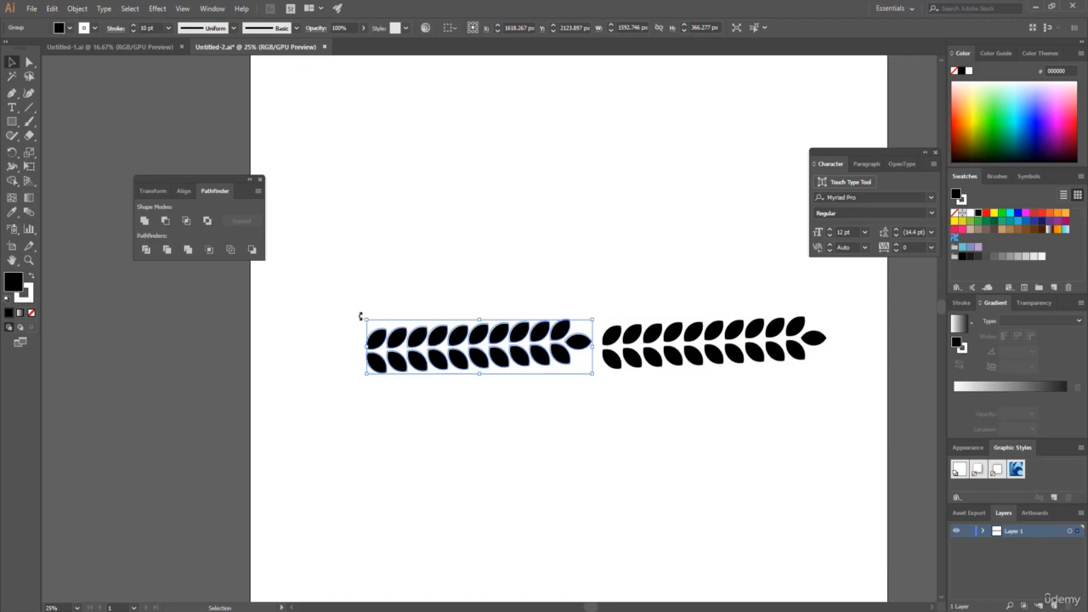
drag(363, 316, 587, 375)
click(338, 153)
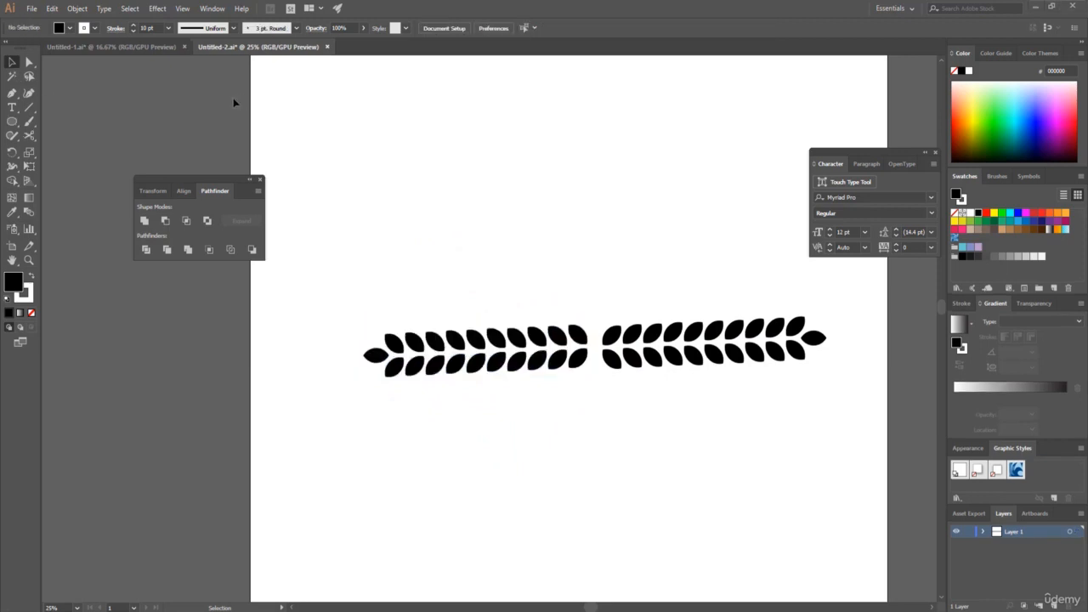
In the guitar document, draw a circle about 2442 px wide around the star body, with no fill and a black stroke.
click(161, 48)
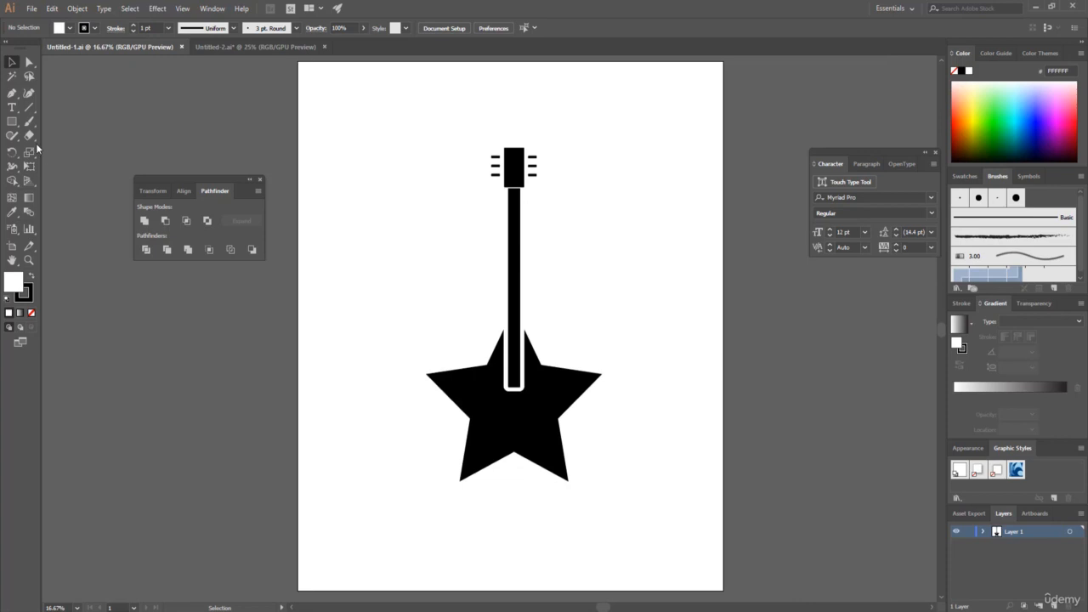
drag(16, 125, 16, 125)
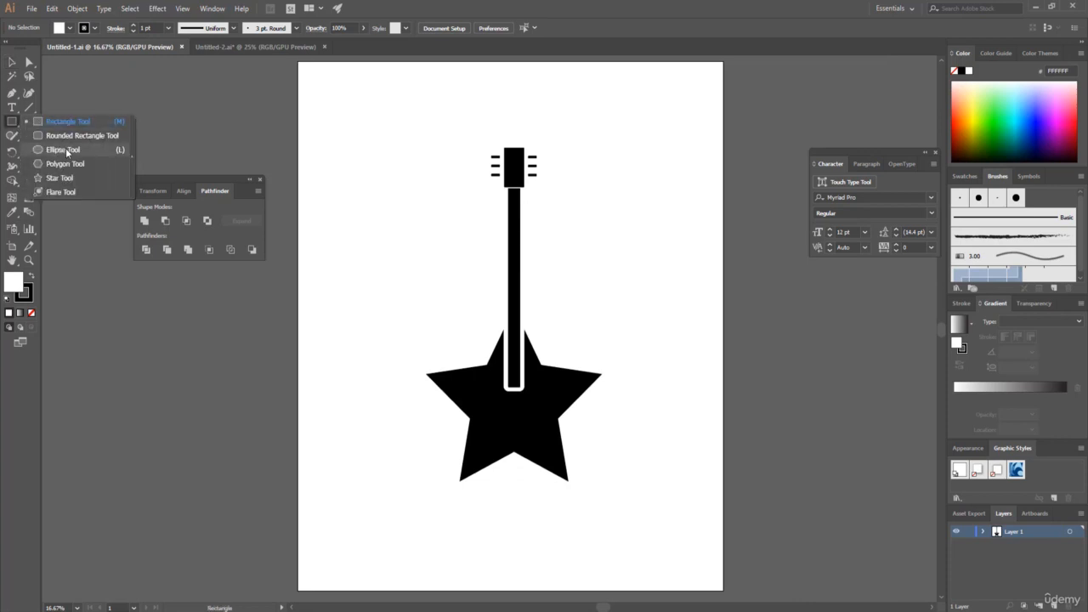
click(65, 147)
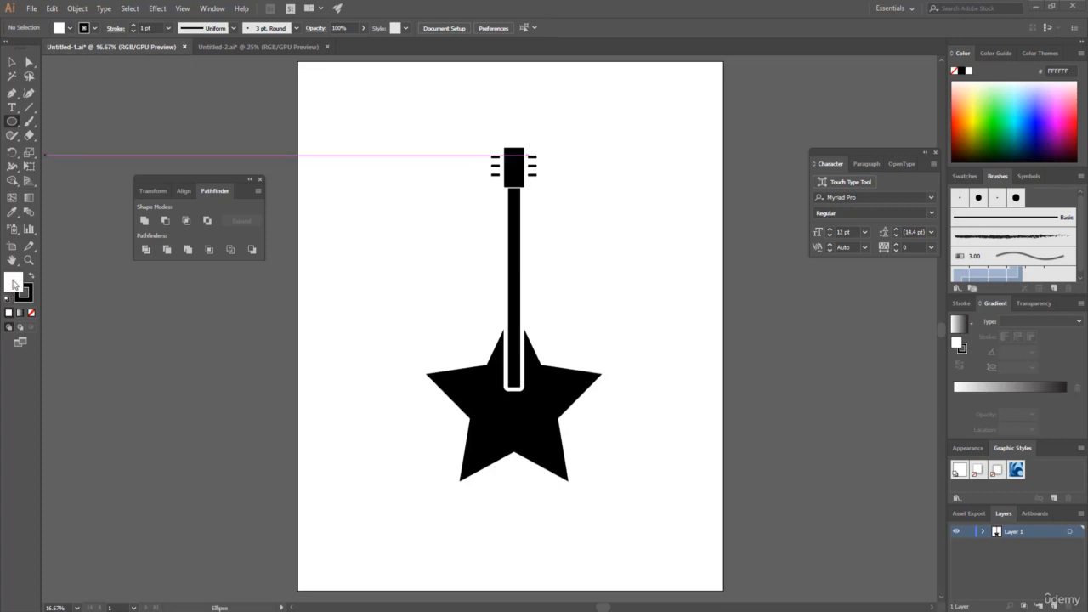
click(68, 31)
click(7, 51)
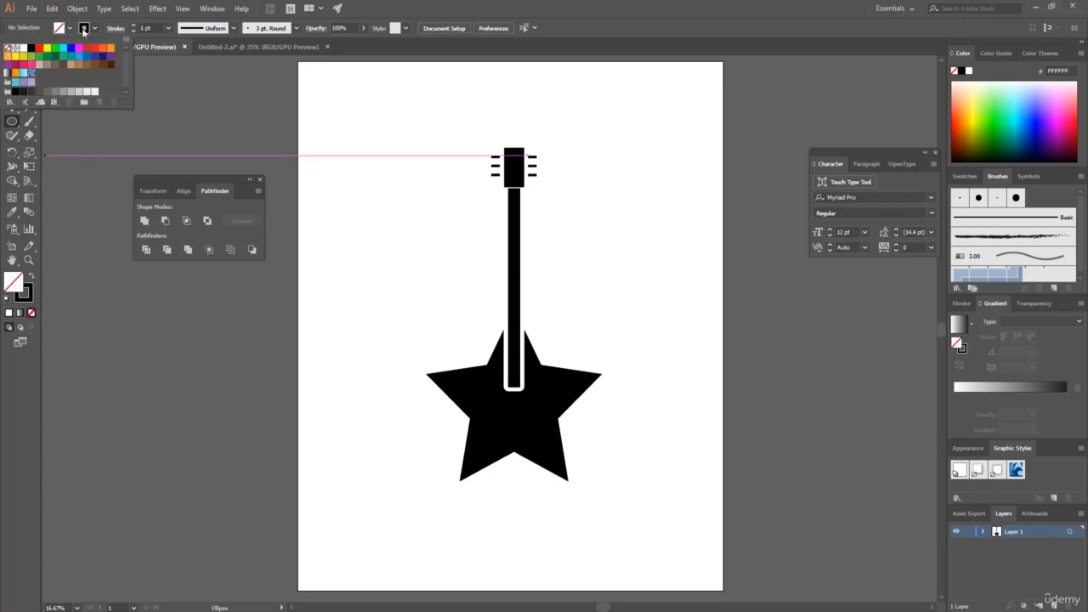
click(95, 29)
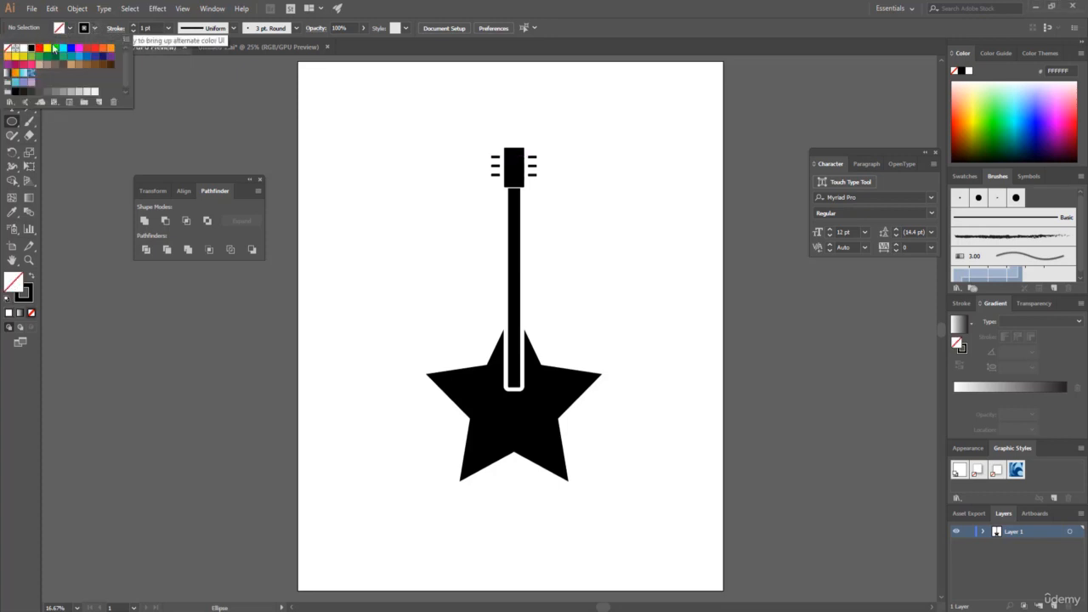
click(403, 213)
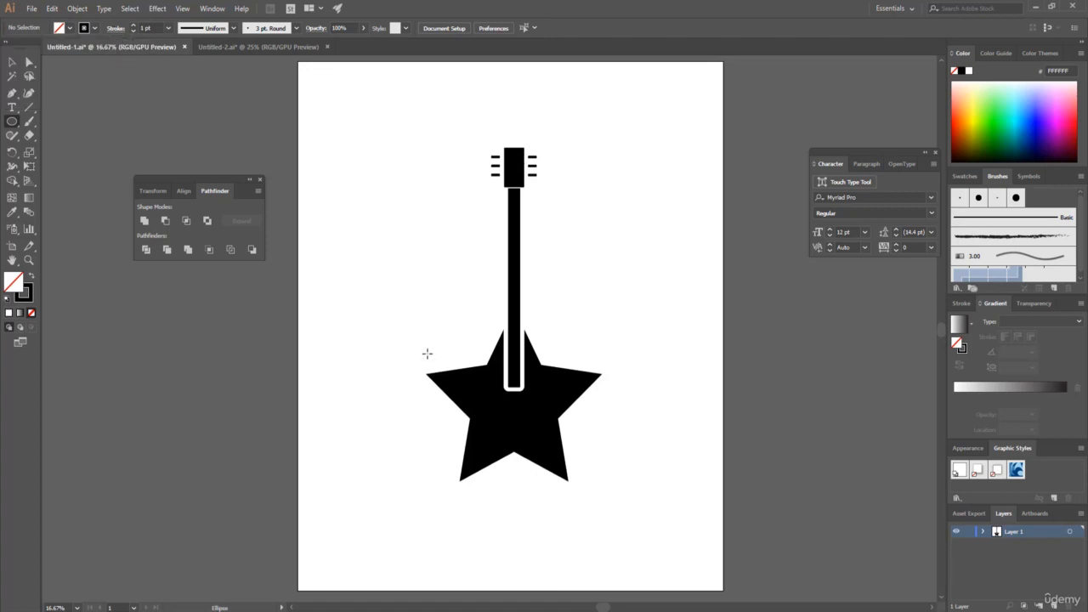
drag(384, 287, 615, 436)
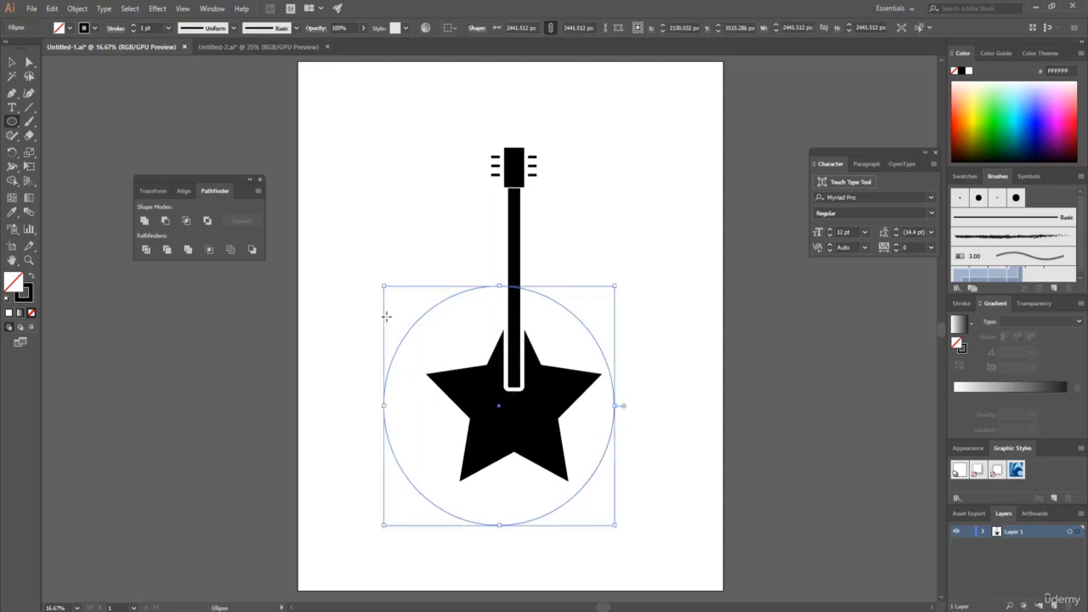
Set the circle's stroke weight to 10 pt and centre the circle horizontally on the guitar neck.
click(150, 28)
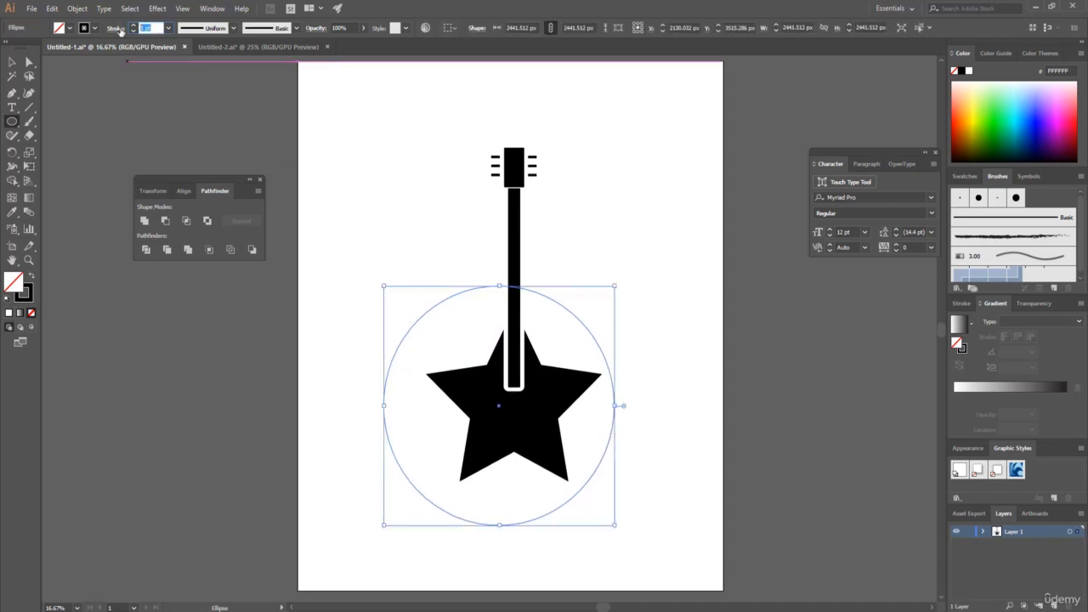
text(10)
key(Return)
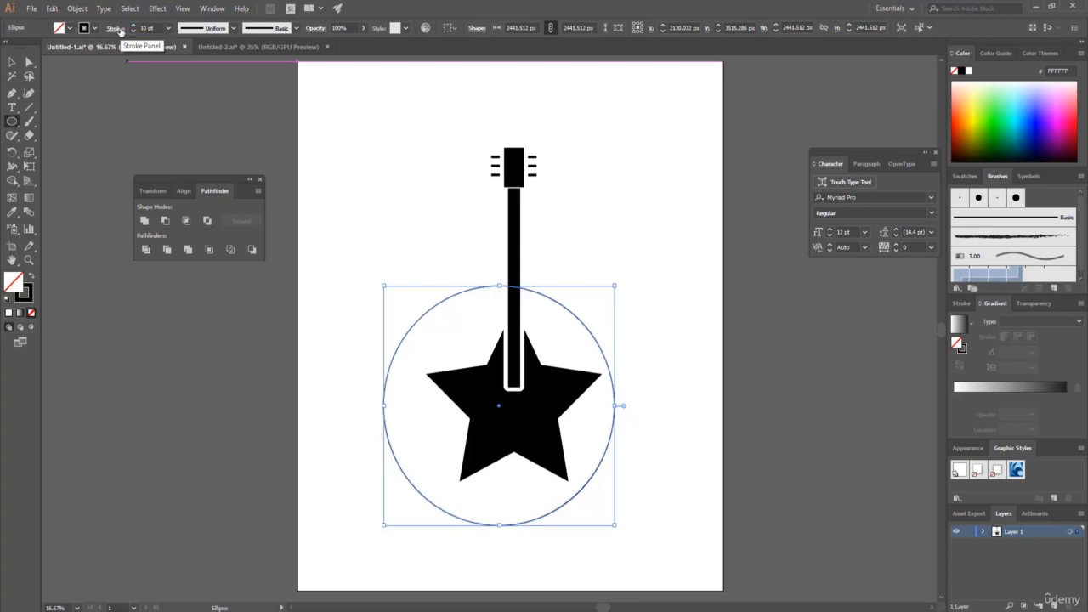
click(12, 61)
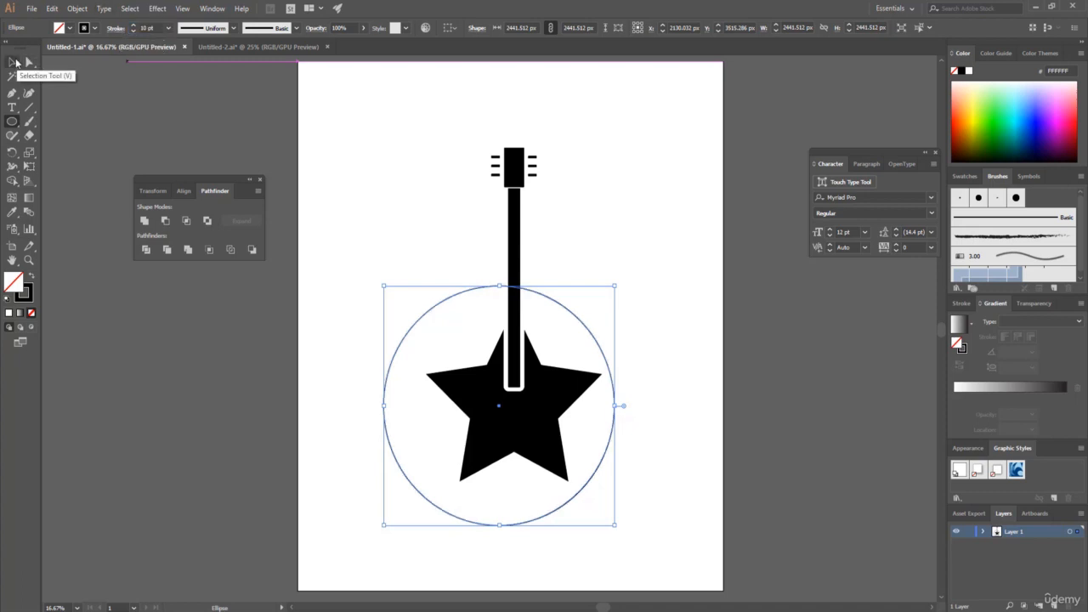
click(462, 316)
drag(428, 312, 442, 318)
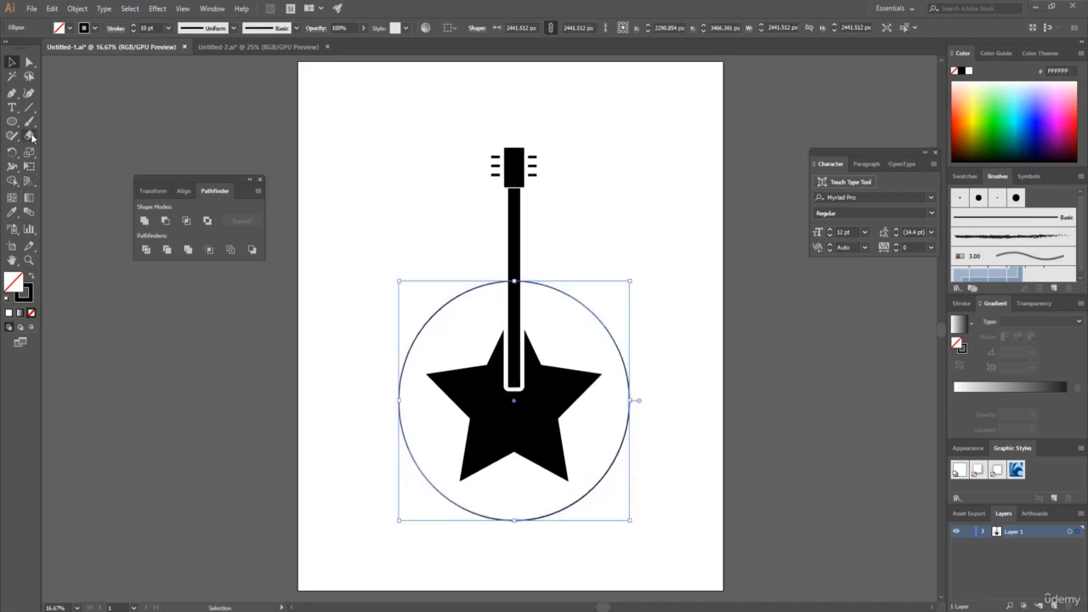
Cut the circle with the Scissors tool on both sides just above the star's side points, and delete the upper arc.
click(30, 137)
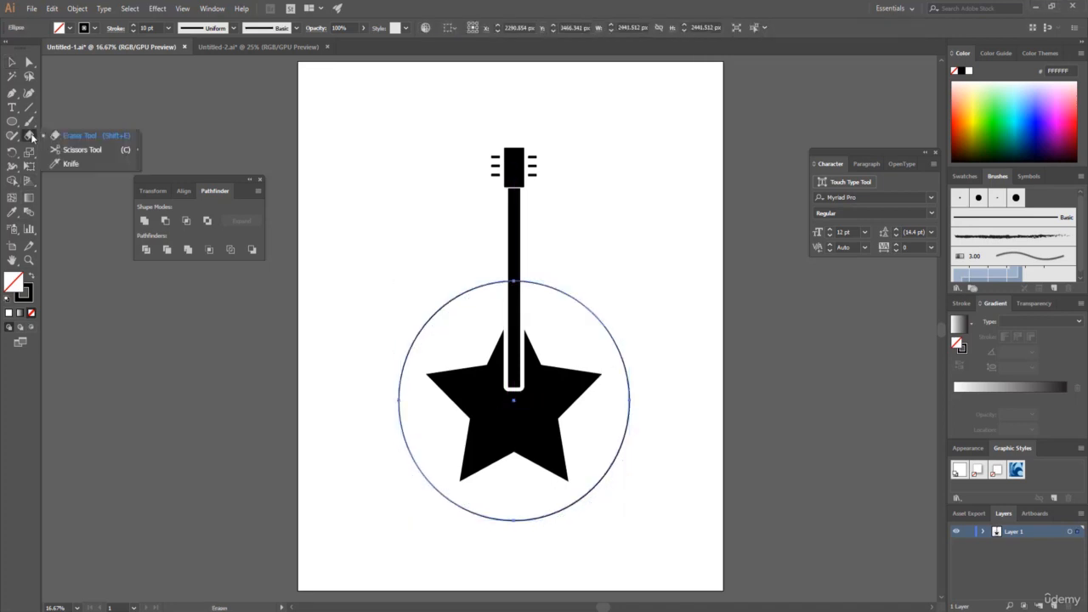
click(94, 150)
click(412, 343)
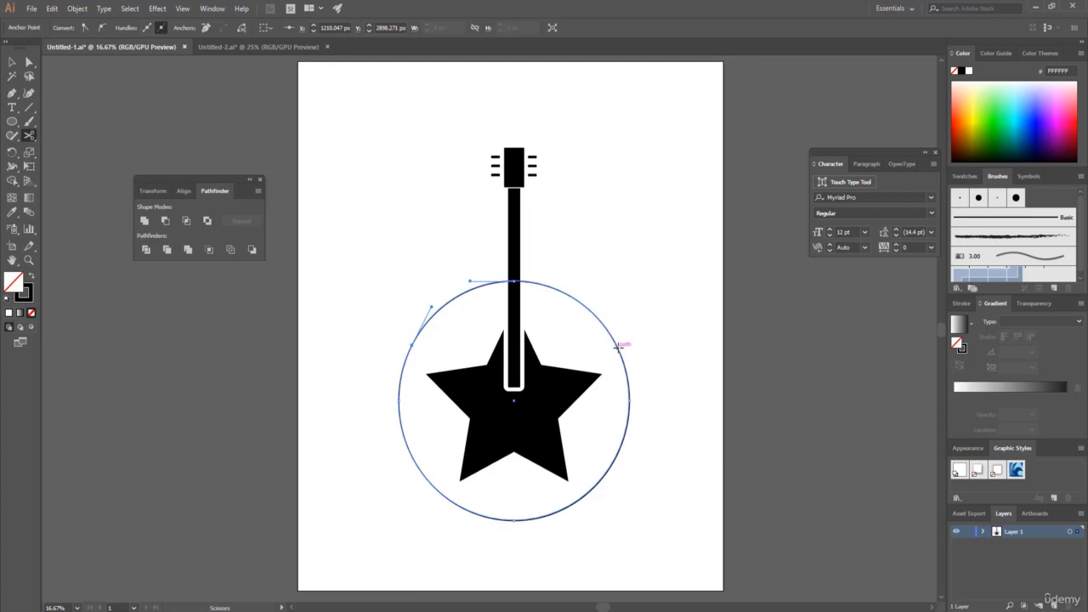
click(619, 347)
click(12, 63)
drag(416, 265, 611, 322)
click(388, 269)
click(442, 311)
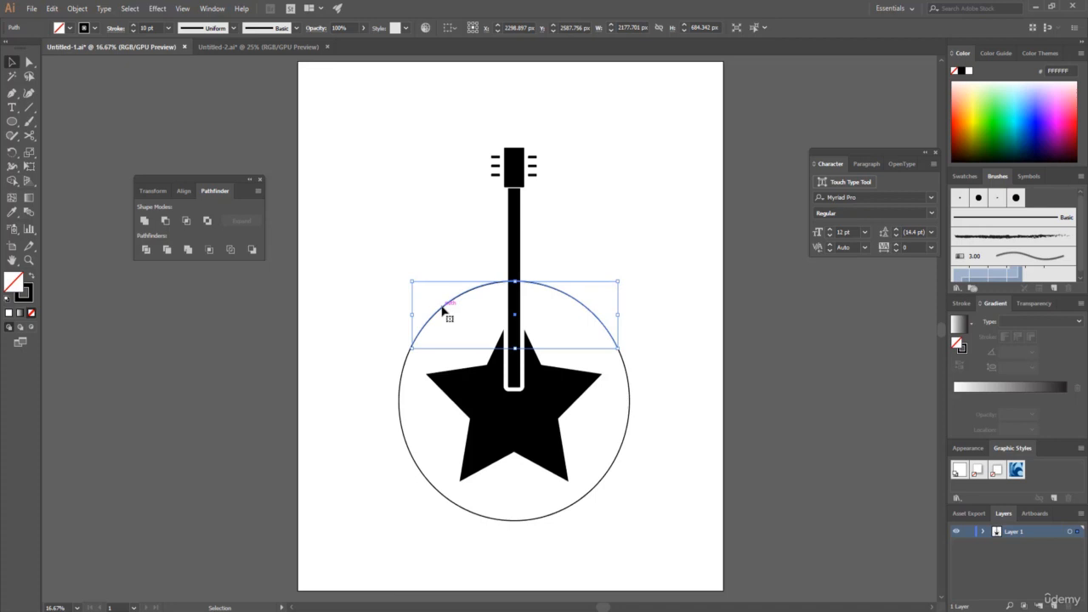
key(Delete)
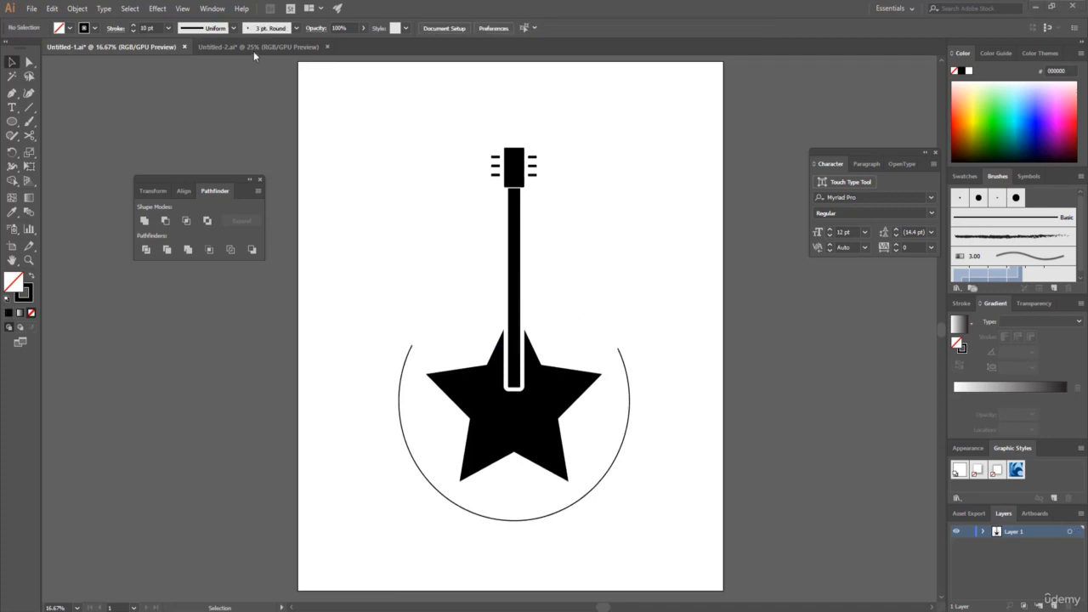
Copy both leaf branches from the Untitled-2 document and paste them into the guitar document.
click(255, 47)
mouse_move(330, 261)
mouse_down()
mouse_move(746, 427)
mouse_move(845, 435)
mouse_up()
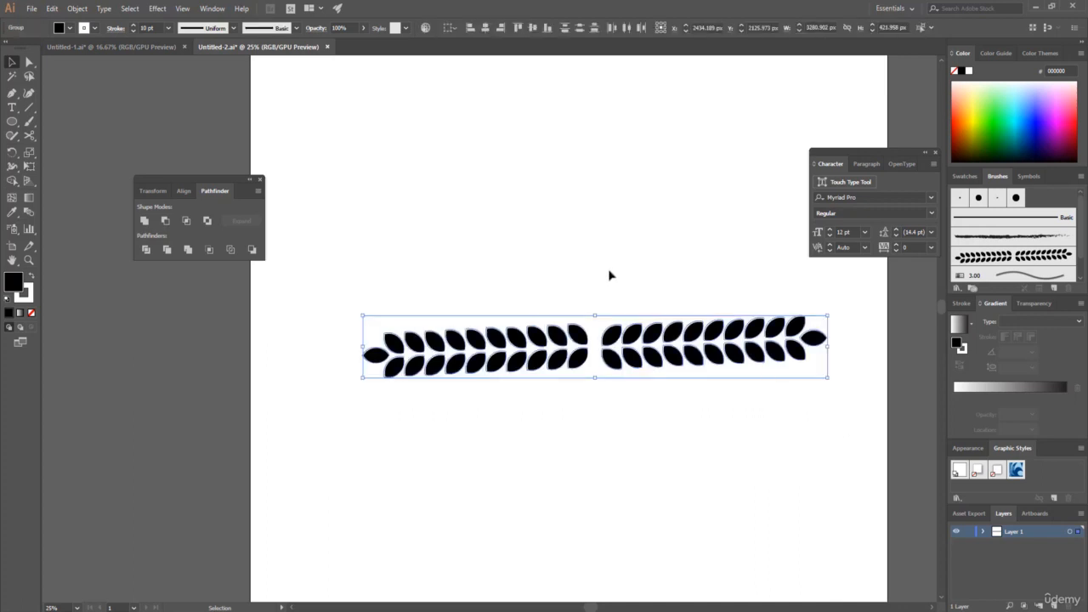
key(a)
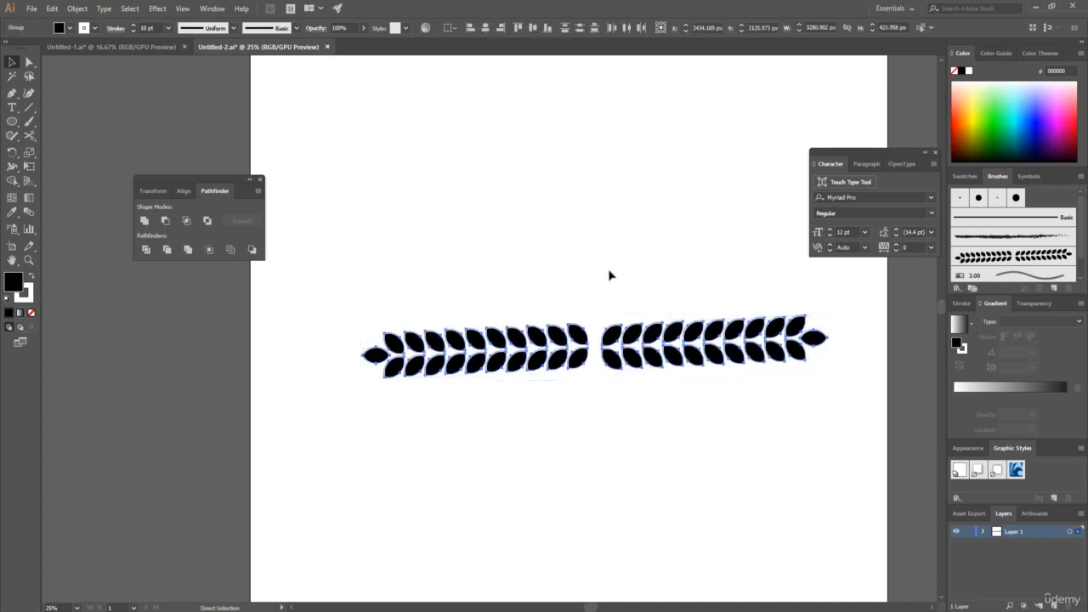
key(v)
click(129, 45)
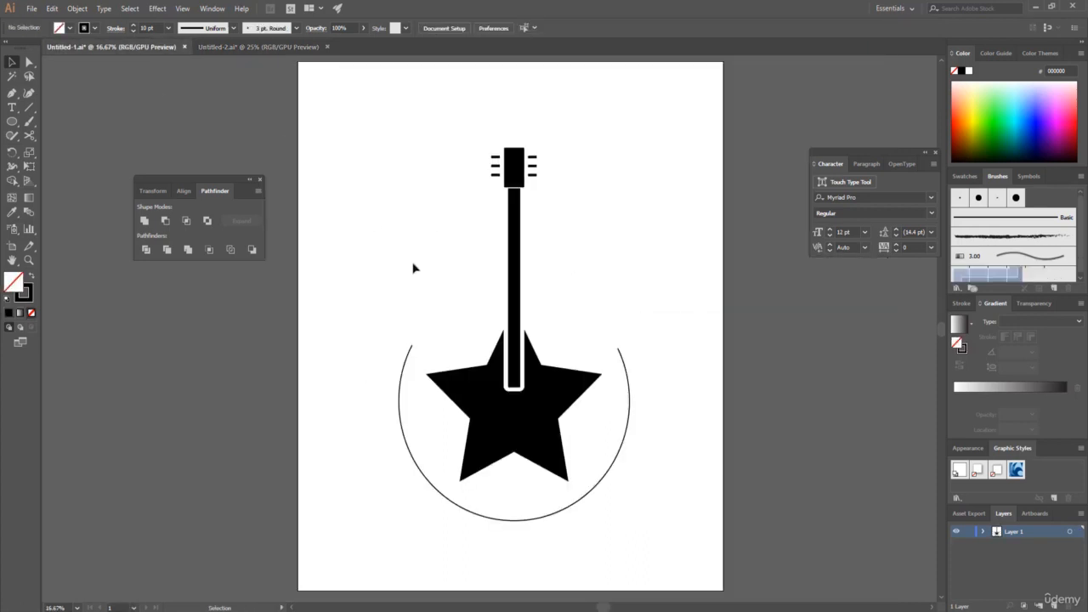
key(a)
key(ctrl+v)
key(v)
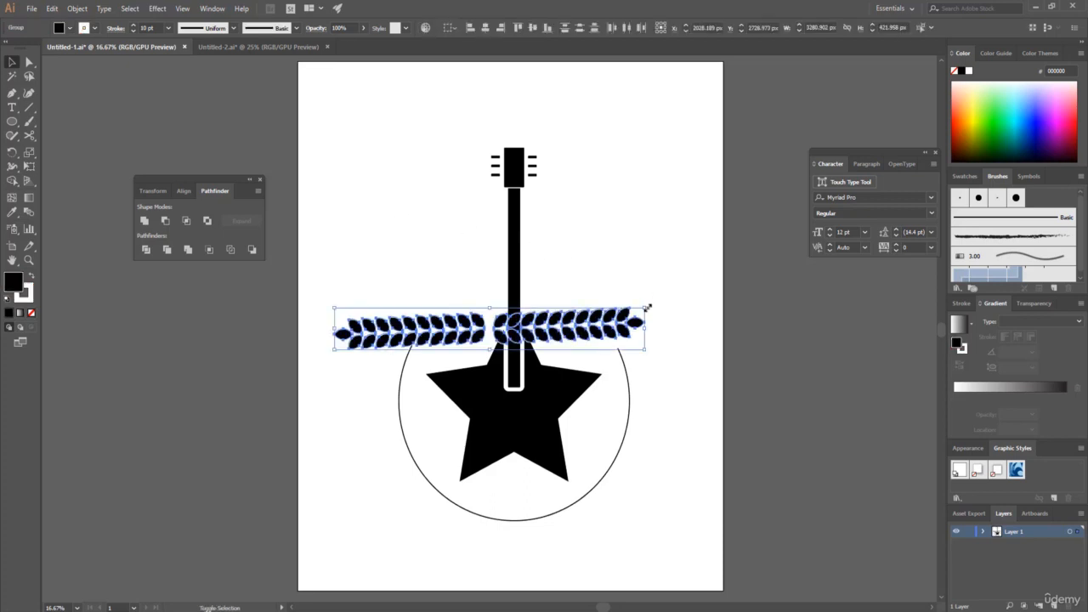
Scale the pasted branches down to about 2799 px wide and move them above the guitar's headstock.
drag(646, 307, 623, 312)
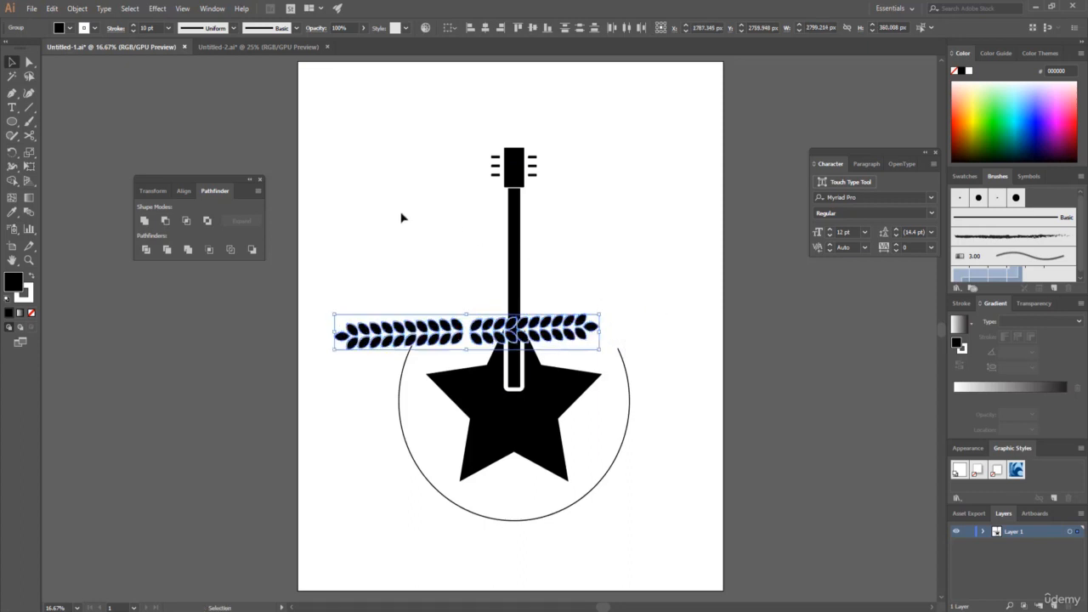
click(12, 62)
drag(383, 331, 397, 111)
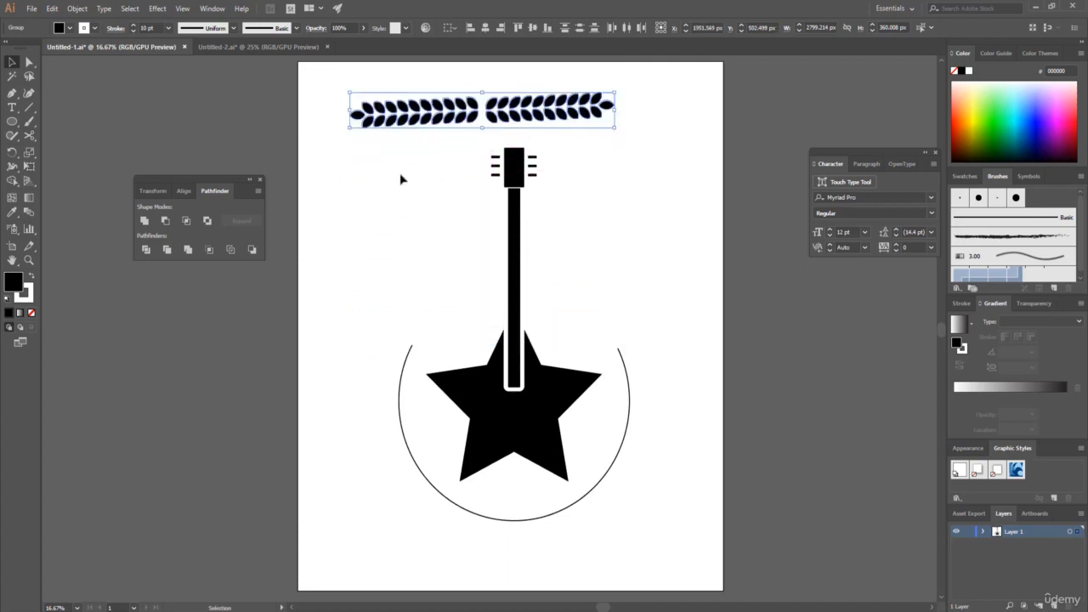
Create a new Art Brush from the pair of leaf branches, keeping the default brush options.
click(965, 176)
click(1007, 175)
drag(417, 113, 1038, 273)
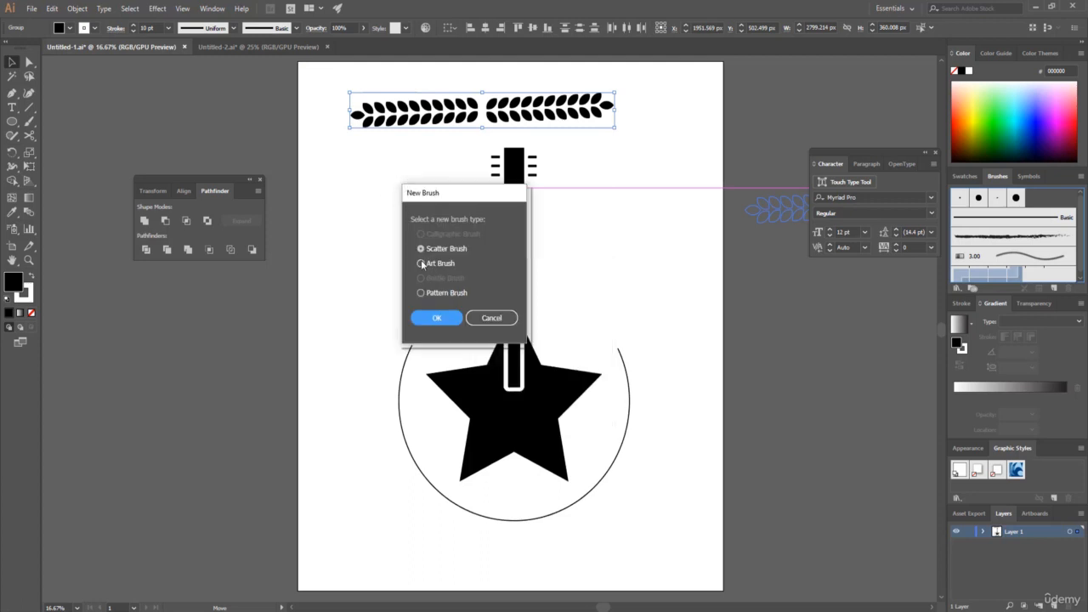
click(421, 263)
click(436, 317)
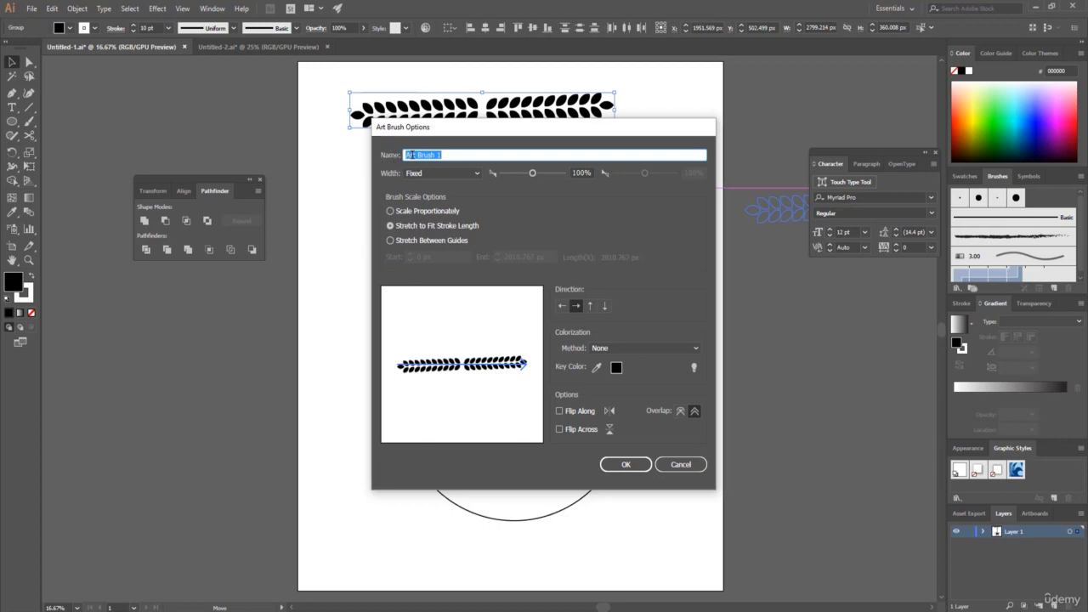
click(625, 466)
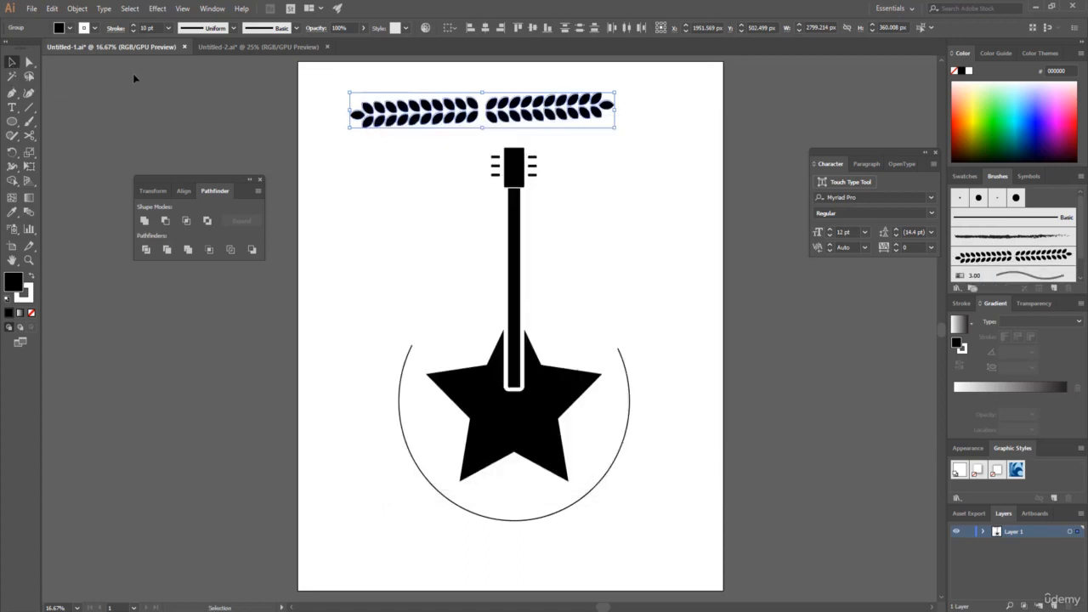
Apply the leaf-branch art brush to the open arc around the star, and shift the wreath slightly right to centre it on the guitar.
click(403, 383)
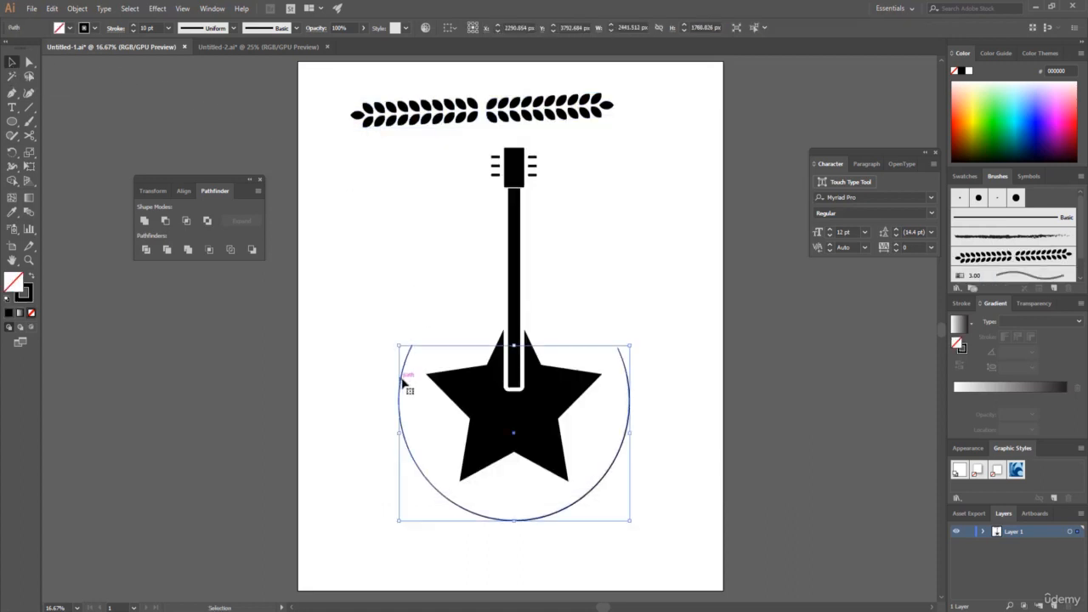
click(1006, 256)
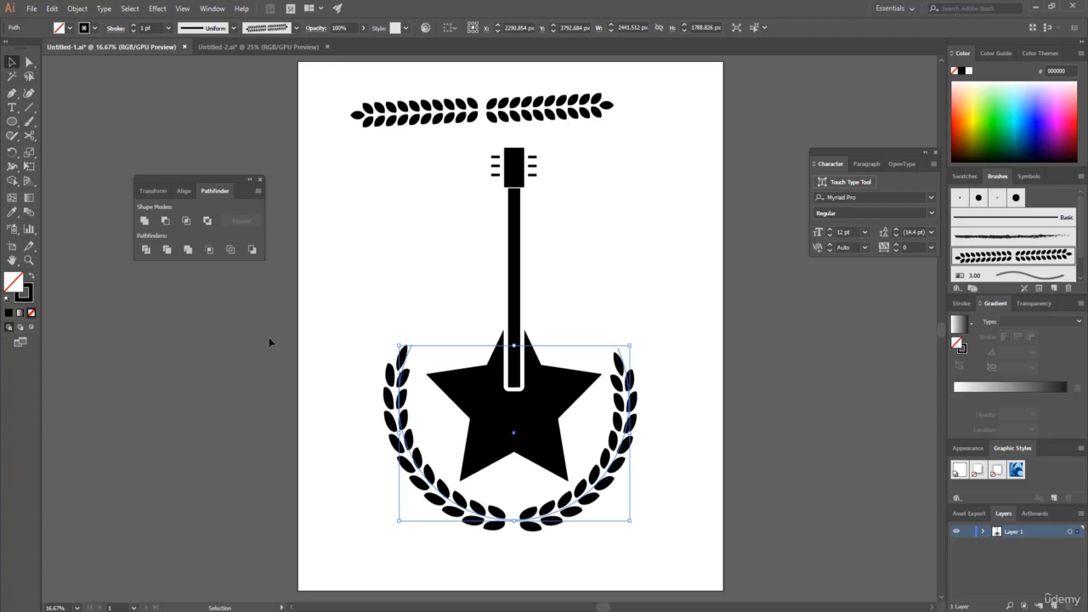
drag(400, 430, 406, 430)
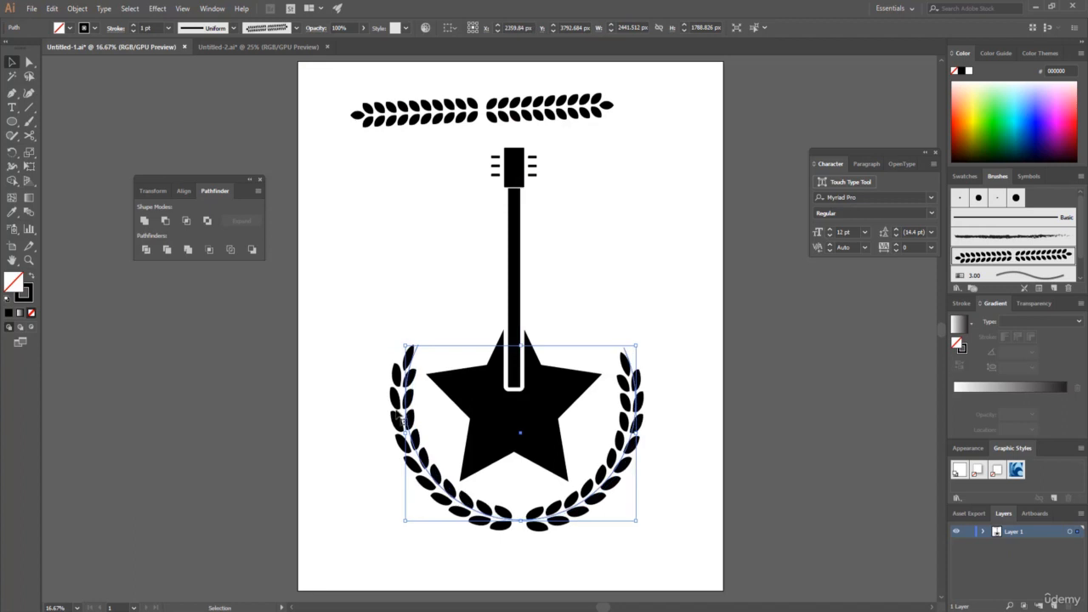
click(345, 311)
Delete the straight pair of branches above the headstock, and expand the appearance of the remaining guitar and wreath artwork.
drag(330, 90, 622, 131)
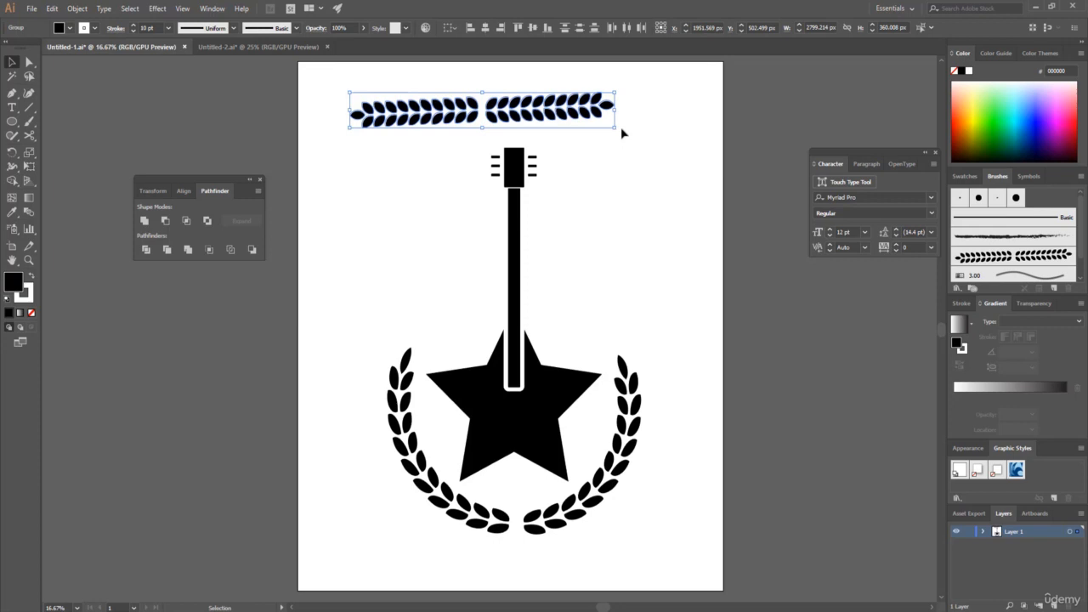
key(Delete)
drag(350, 142, 672, 531)
key(ctrl+a)
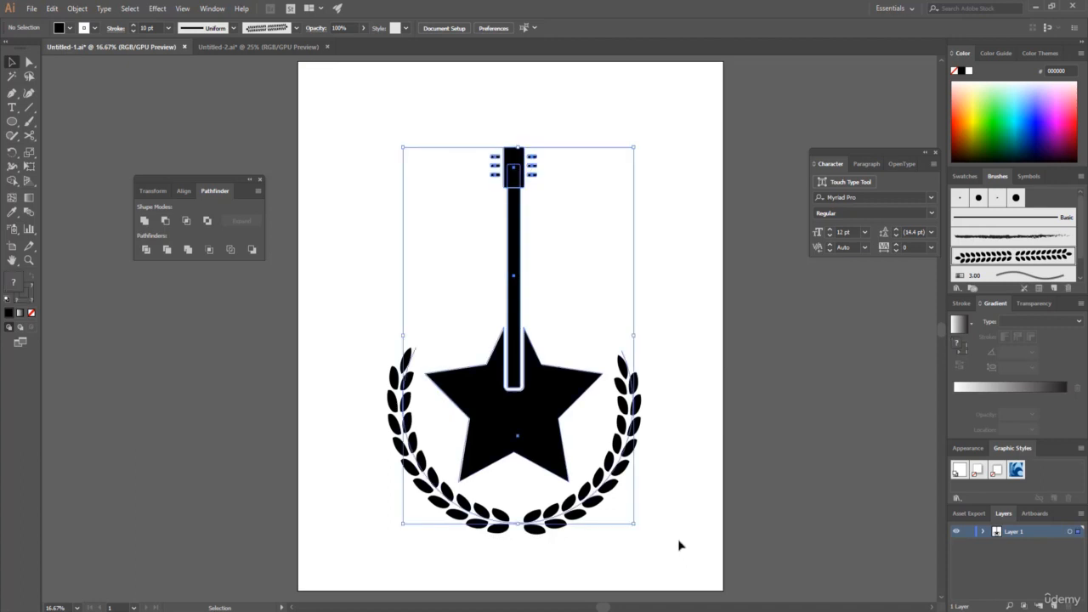
click(77, 8)
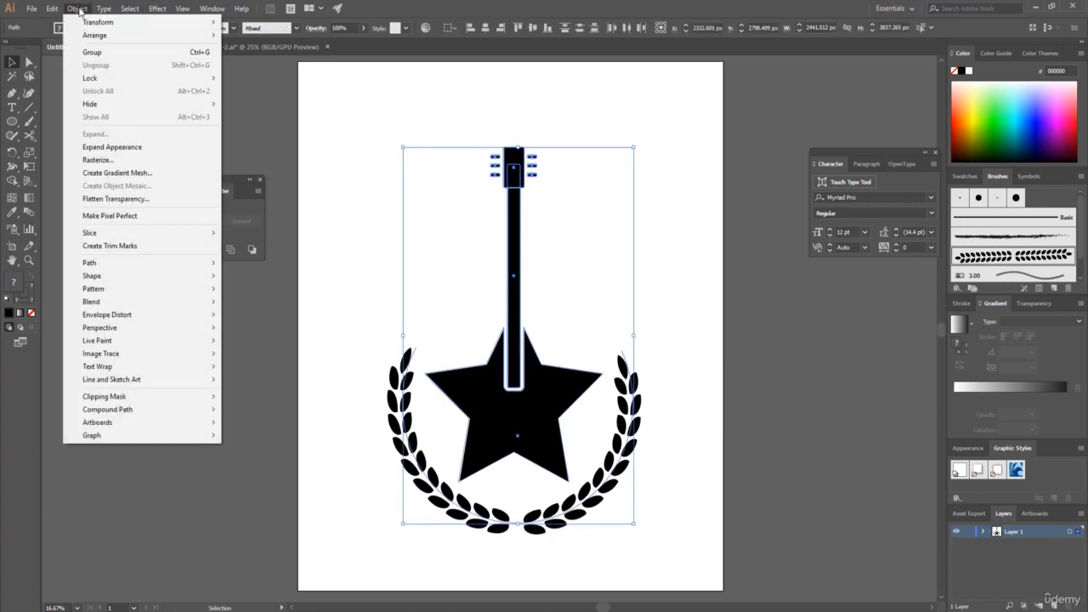
click(121, 149)
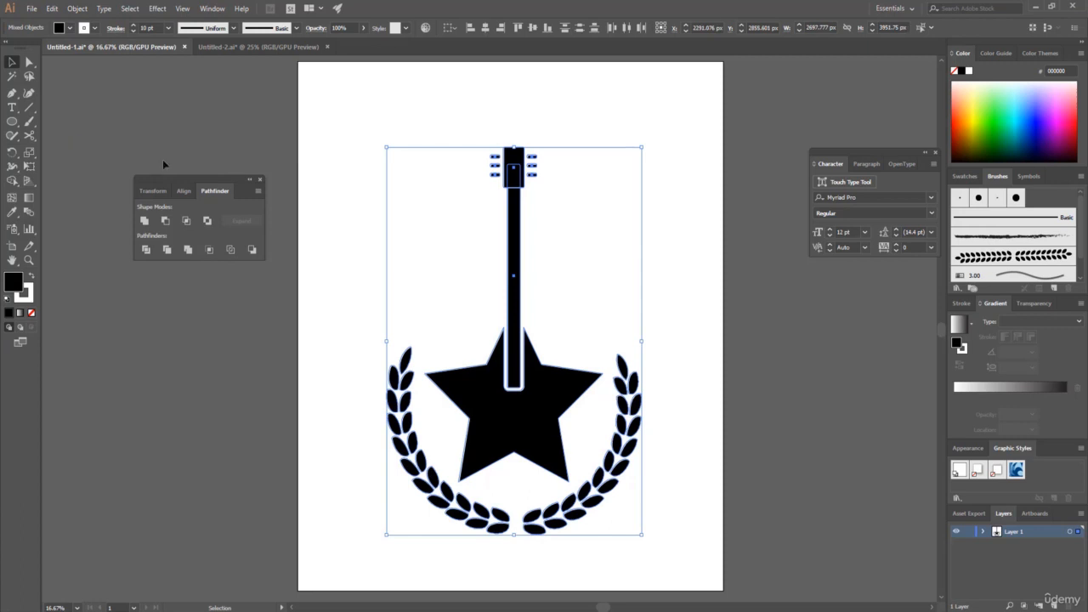
click(339, 192)
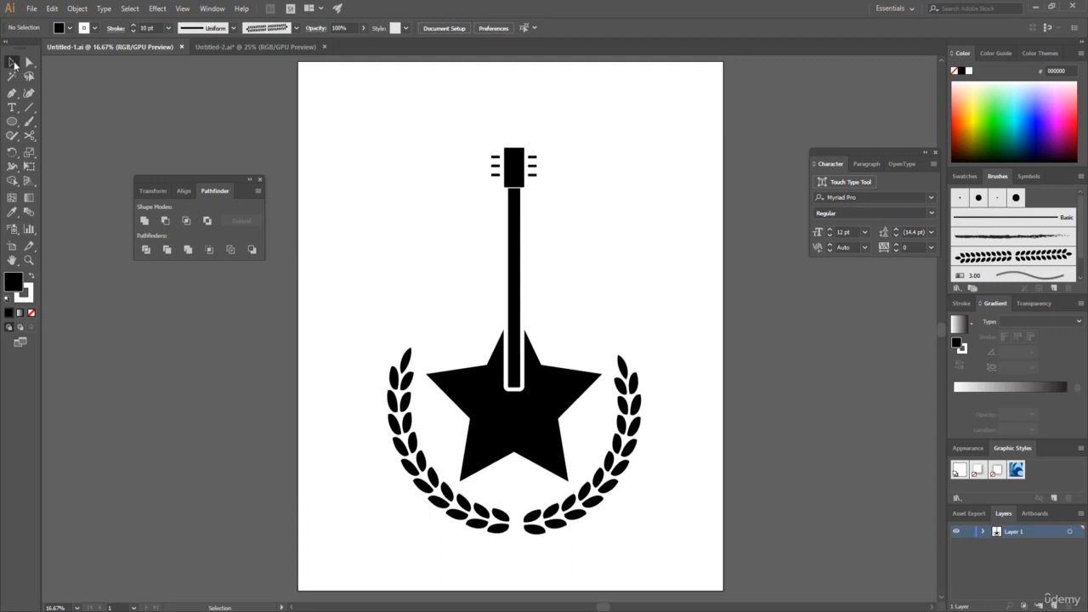
Fill the whole star guitar, including headstock, neck and tuning pegs, with the red swatch ED1C24.
drag(456, 118, 565, 443)
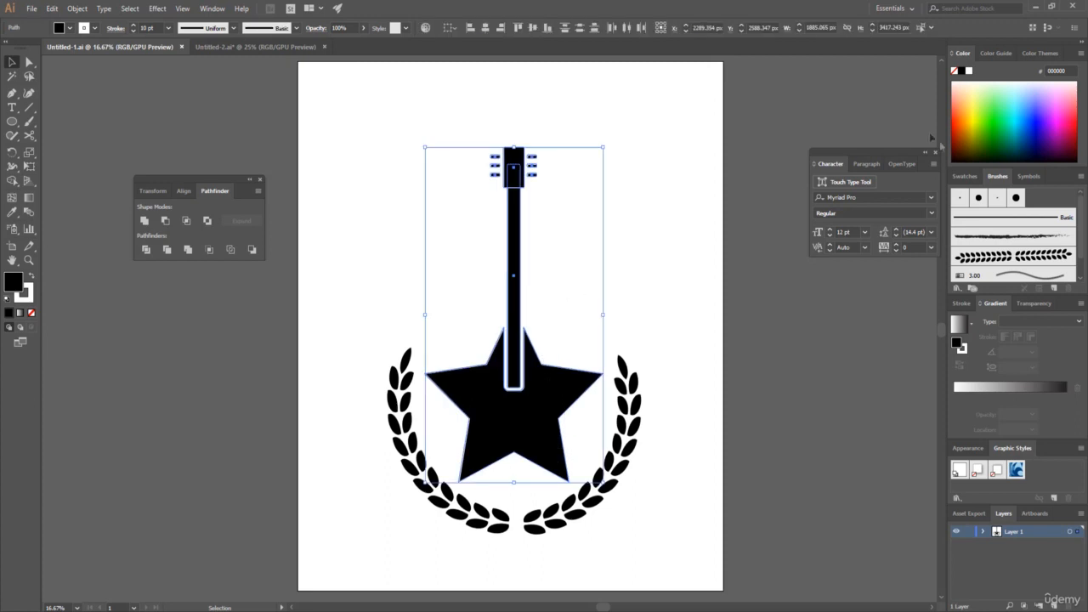
click(959, 177)
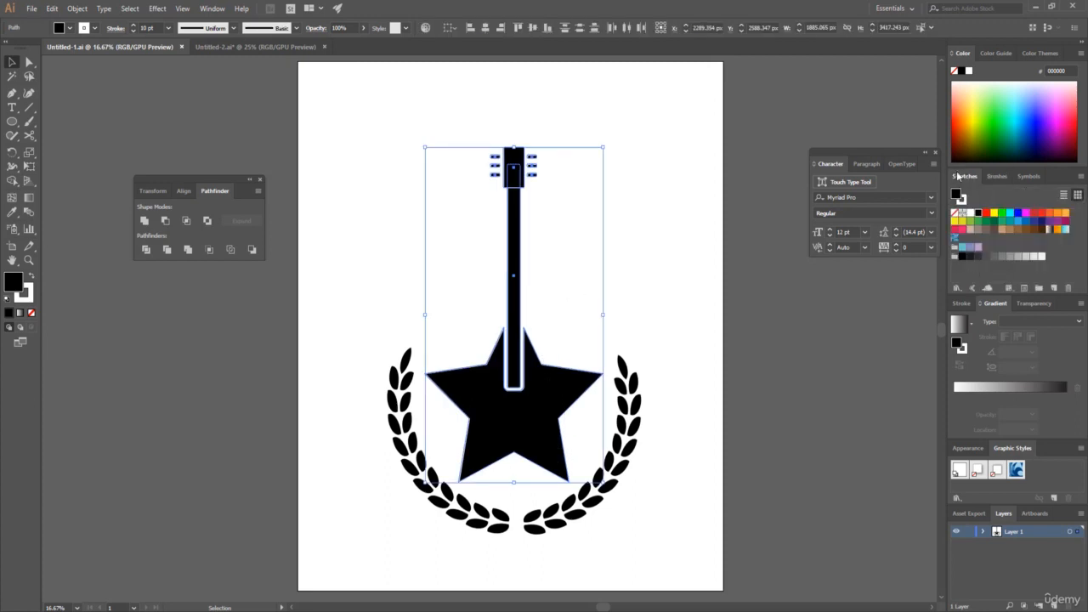
click(1039, 211)
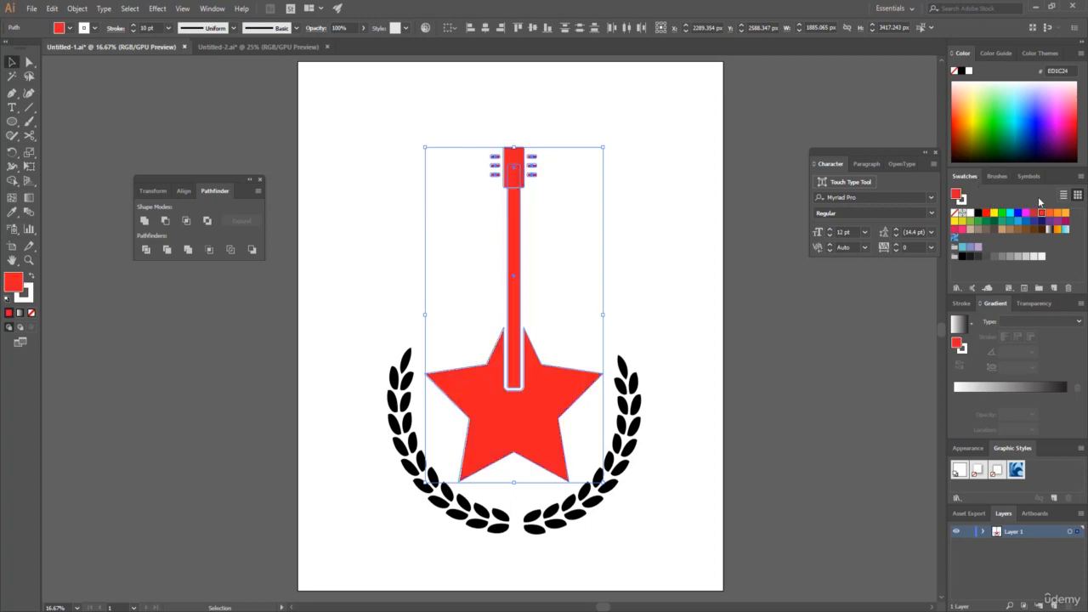
Fill the leaf wreath around the star with the dark blue swatch 1B1464, and deselect it.
click(375, 519)
drag(420, 523, 615, 513)
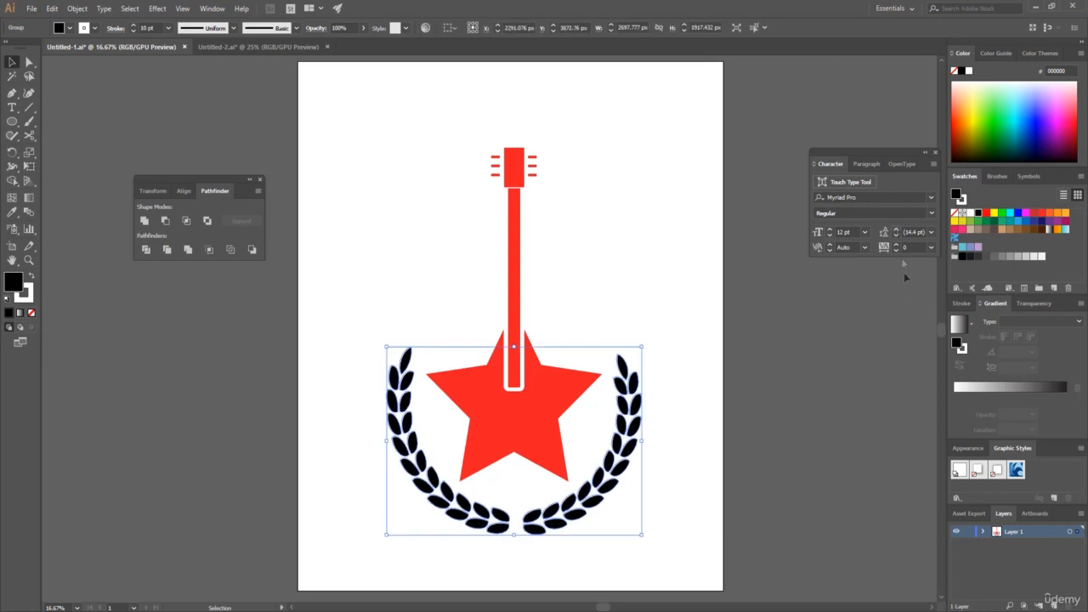
click(1041, 221)
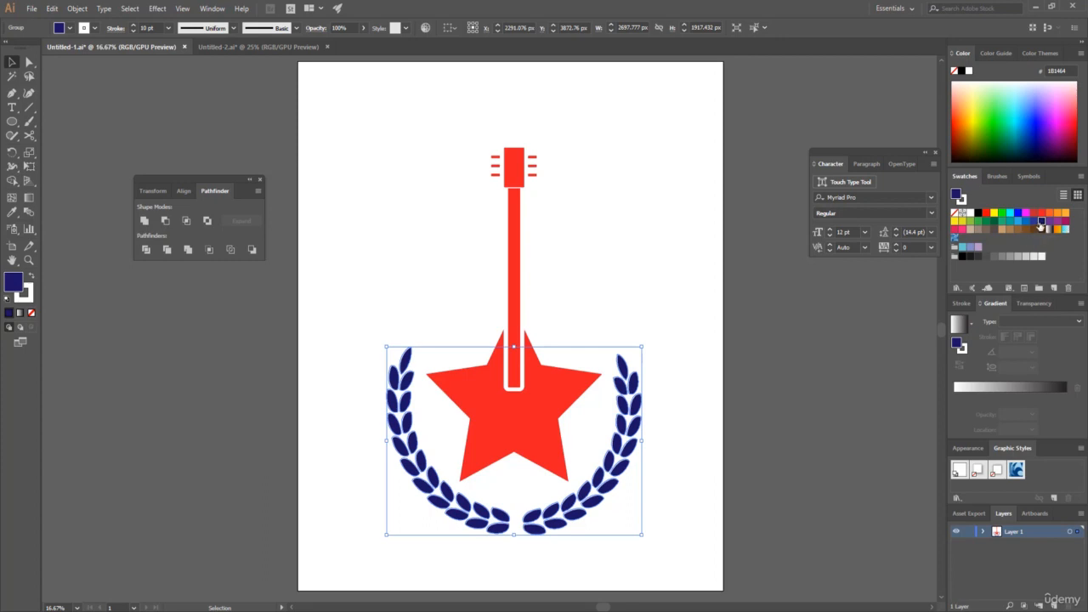
click(368, 329)
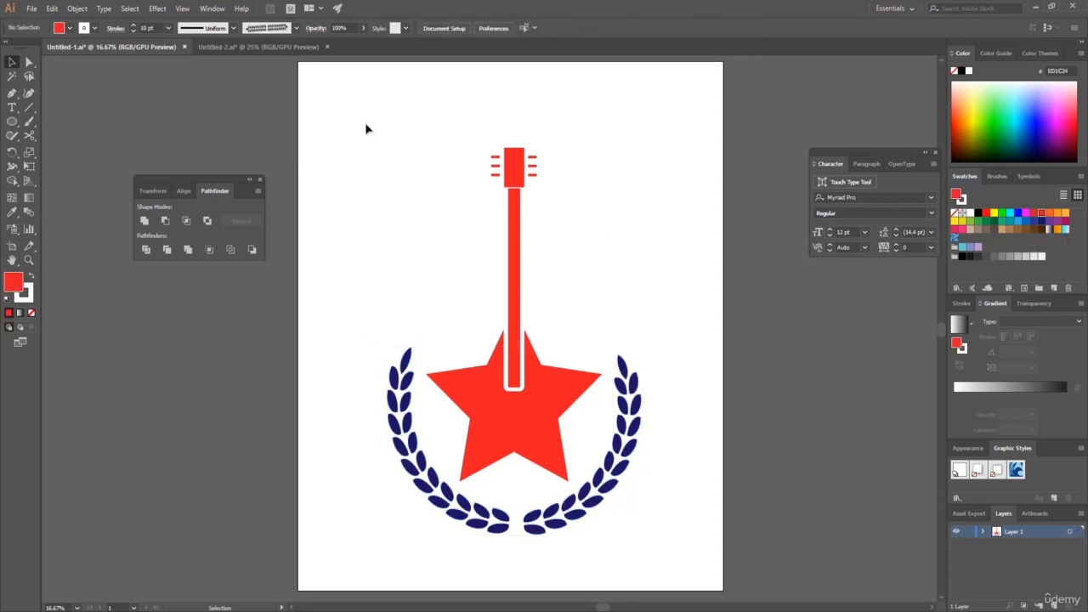
Set the stroke of the entire guitar and wreath artwork to None, and deselect everything.
drag(367, 119, 680, 550)
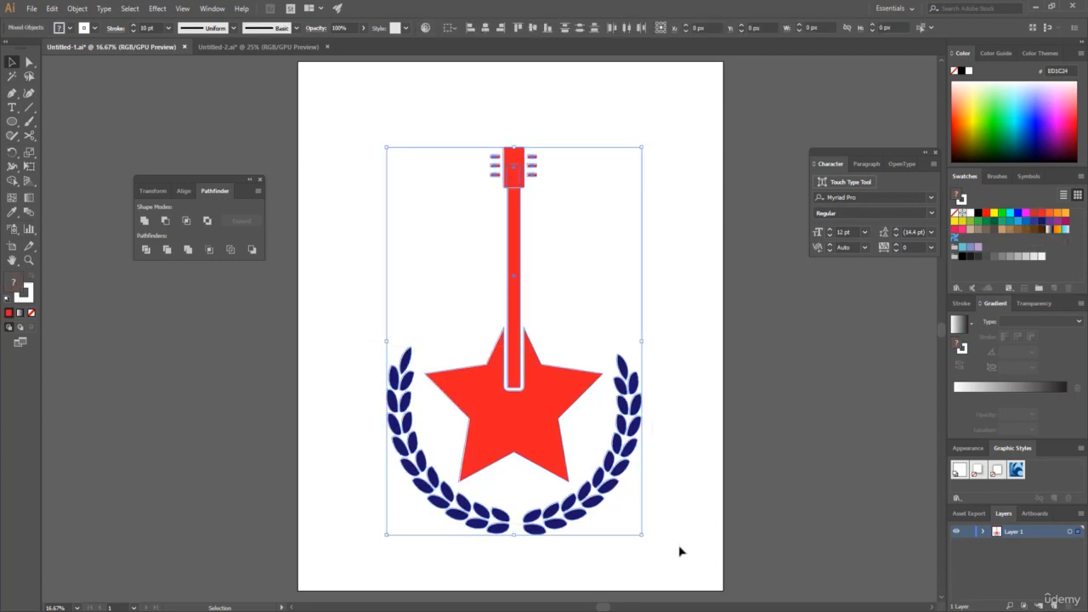
click(95, 29)
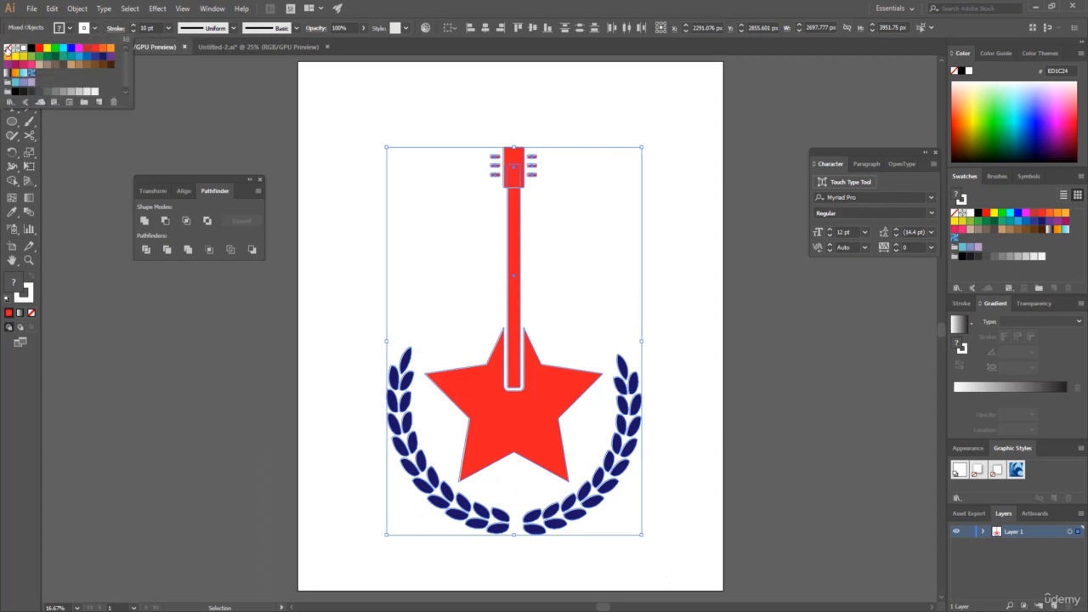
click(7, 50)
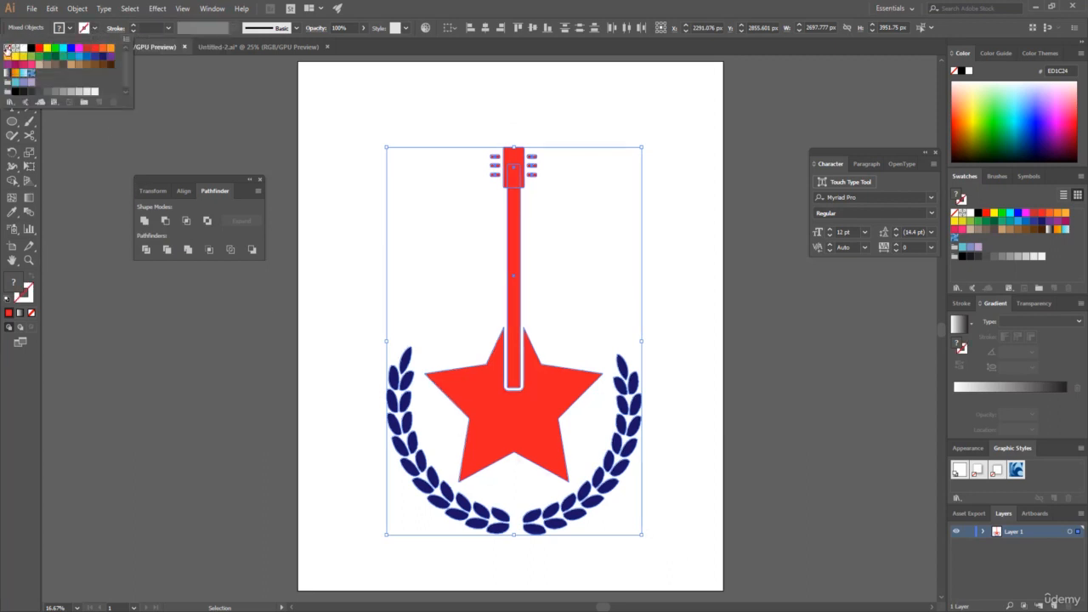
click(346, 250)
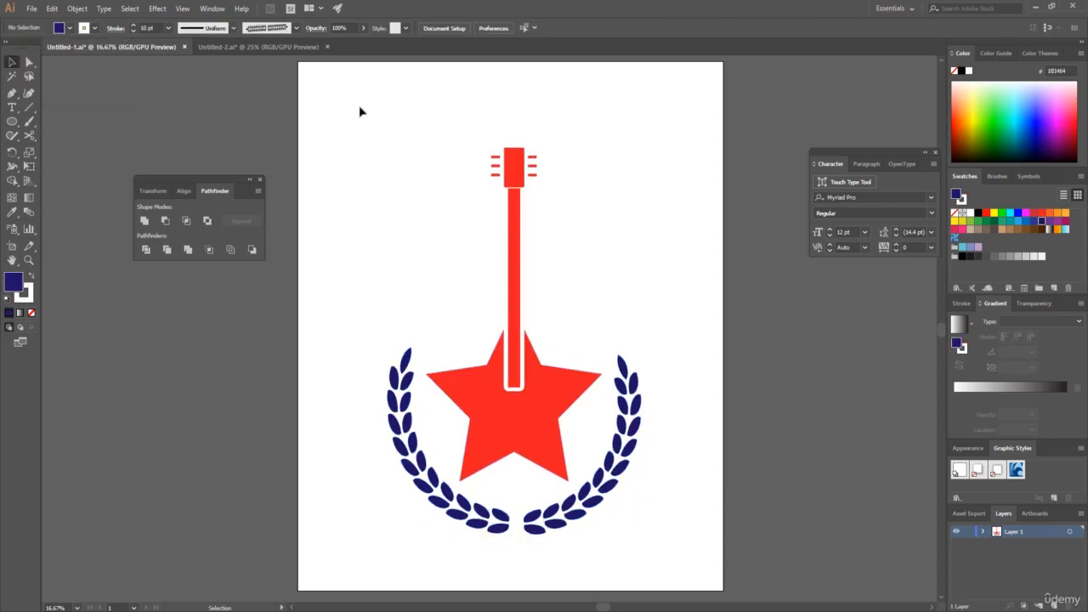
Export the design to the Desktop as Untitled-1.png in PNG format, using artboards with the All option.
click(34, 8)
mouse_move(84, 216)
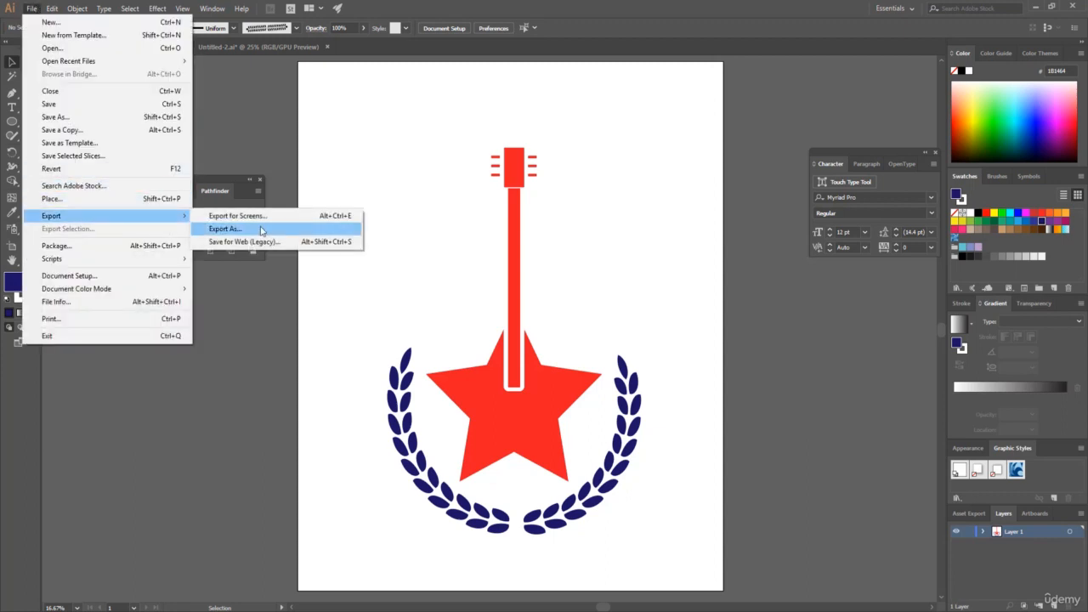
click(261, 230)
click(109, 272)
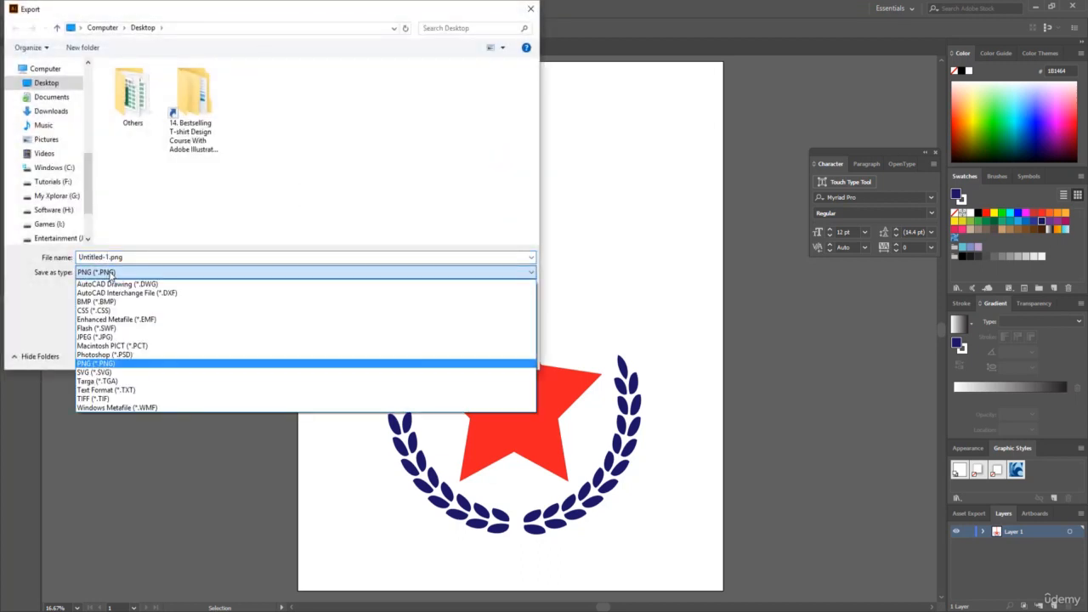
click(109, 273)
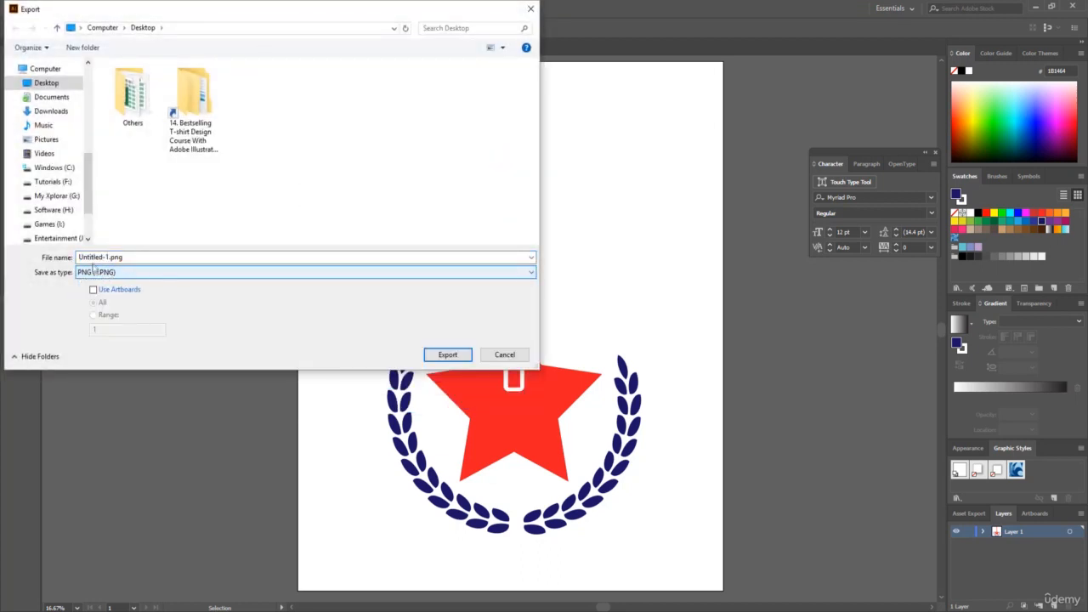
click(103, 257)
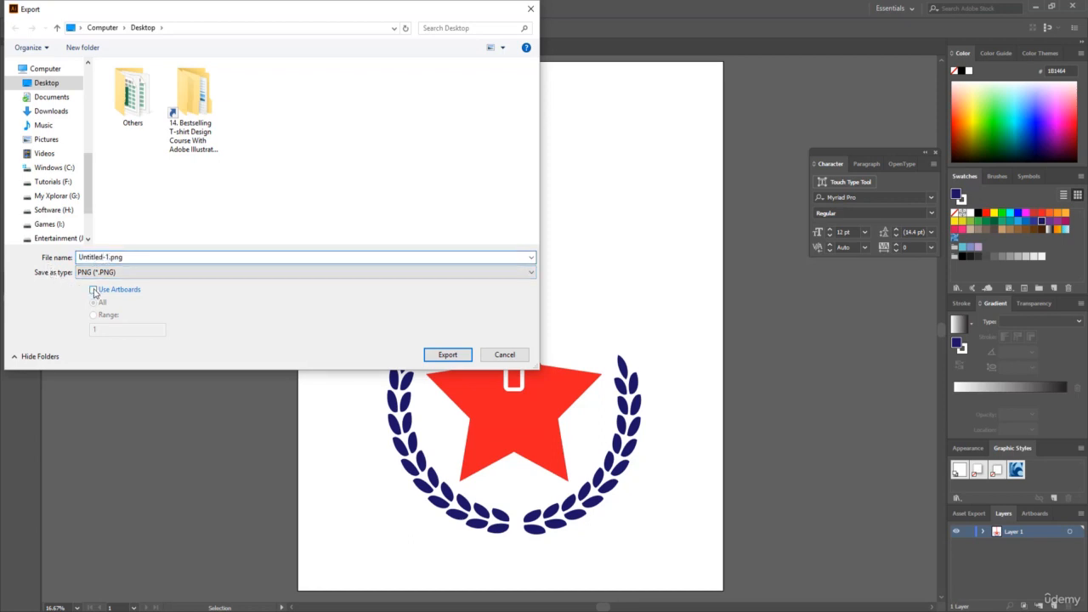
click(93, 290)
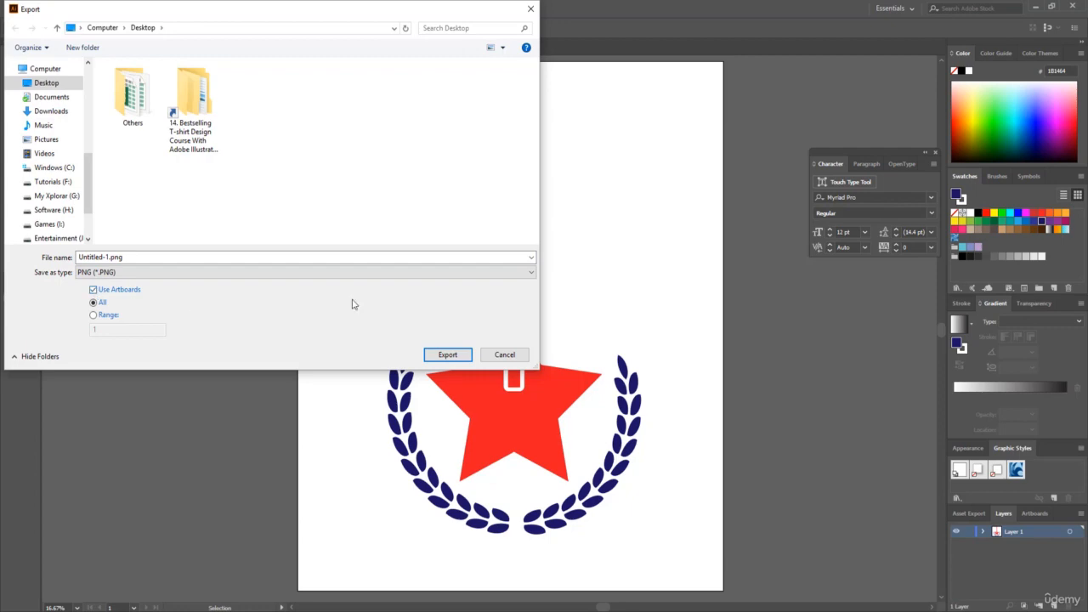
click(452, 355)
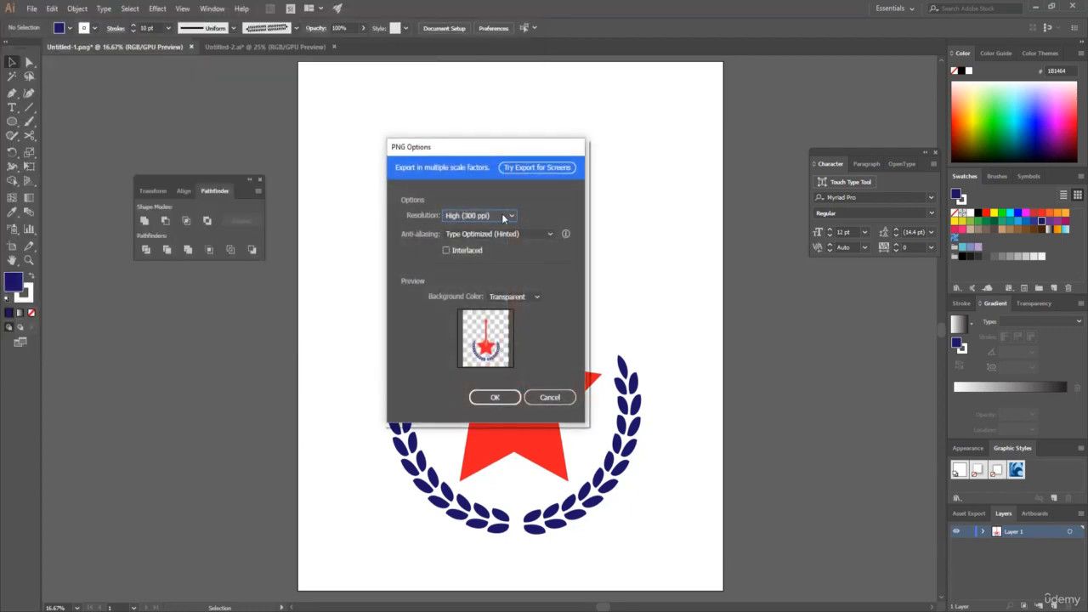
Complete the PNG export at High (300 ppi) resolution with Type Optimized anti-aliasing and a Transparent background.
click(504, 218)
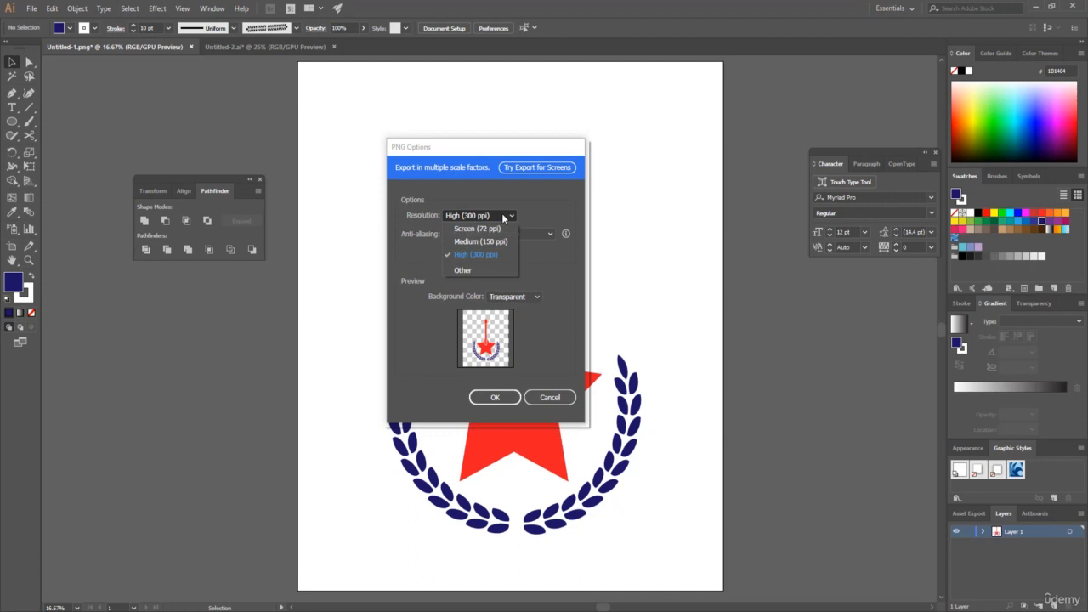
click(478, 257)
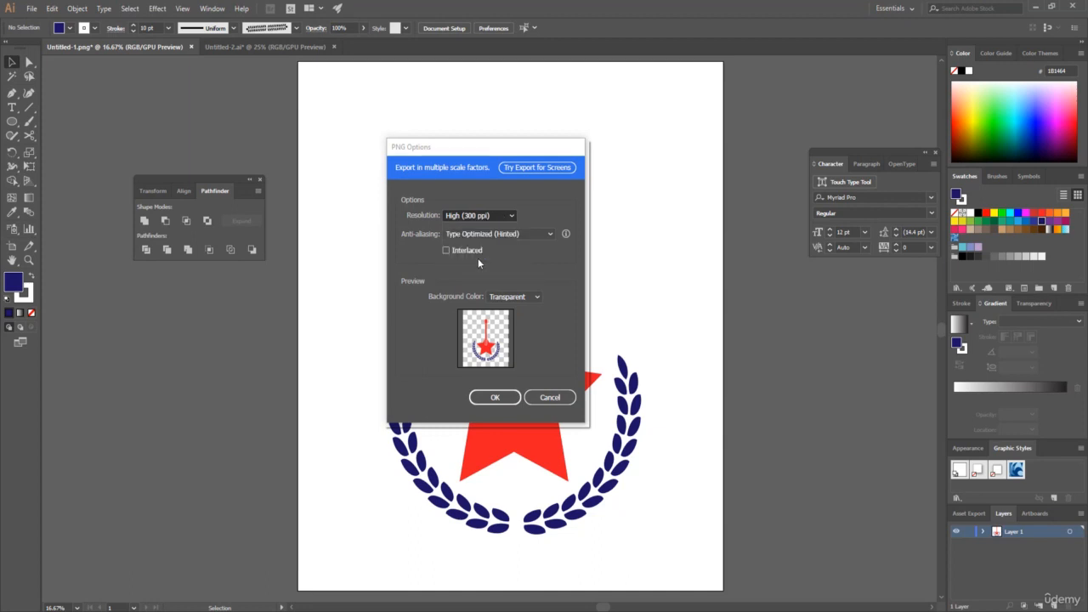
click(535, 297)
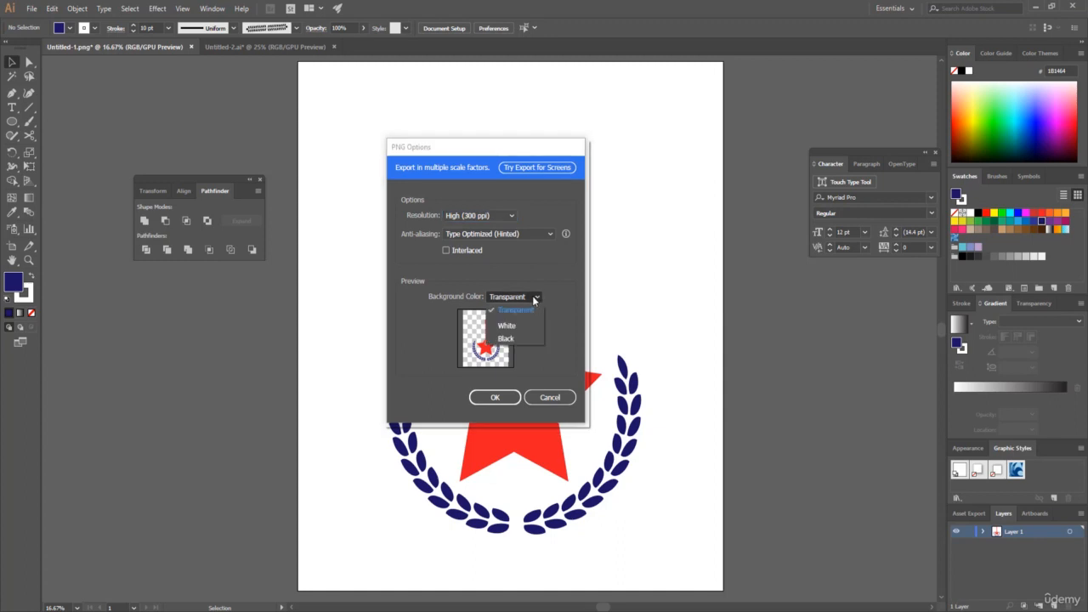
click(535, 298)
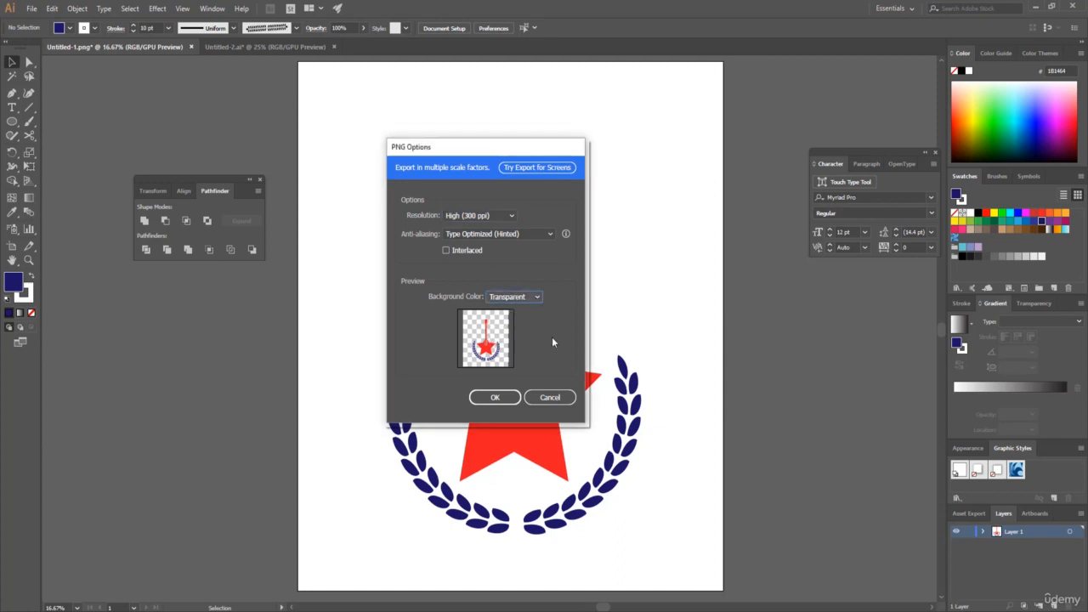
click(531, 296)
click(533, 297)
drag(498, 145, 237, 156)
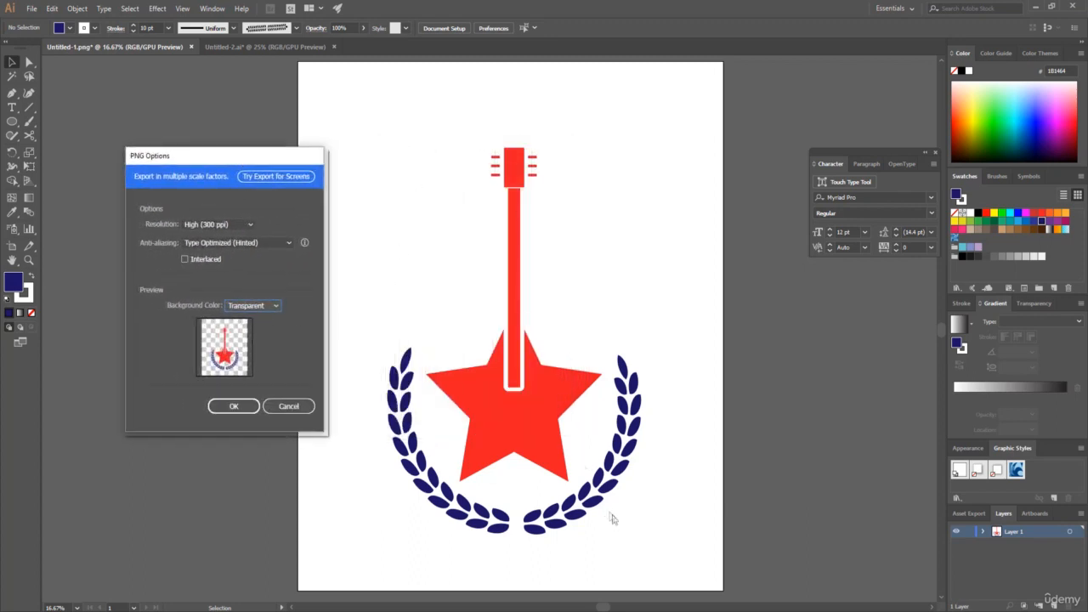
click(230, 406)
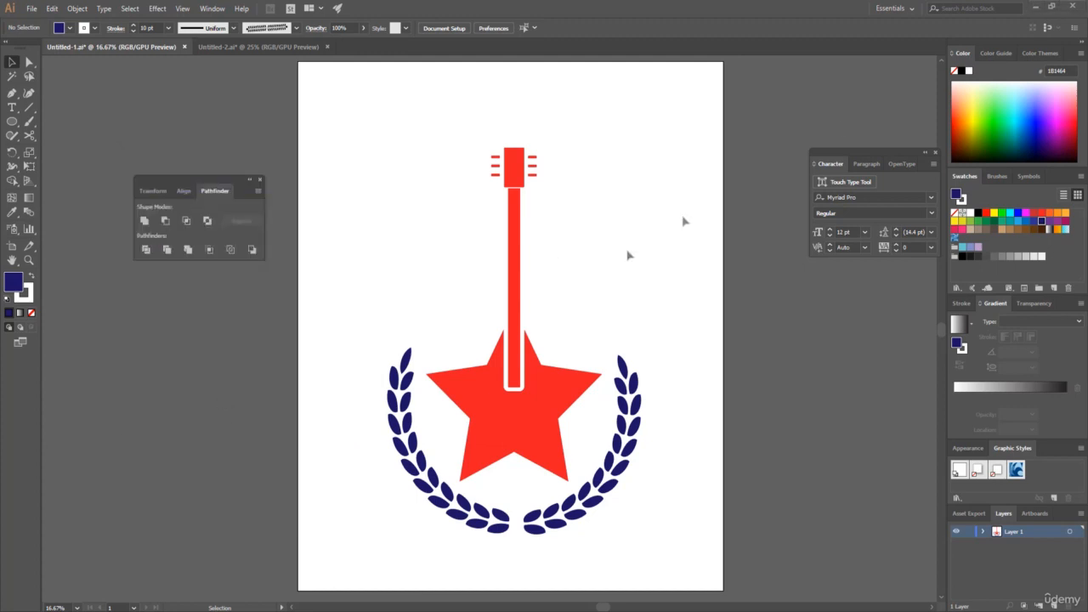
Switch to the Windows desktop and open the exported Untitled-1-01.png to inspect its transparent background.
click(1037, 8)
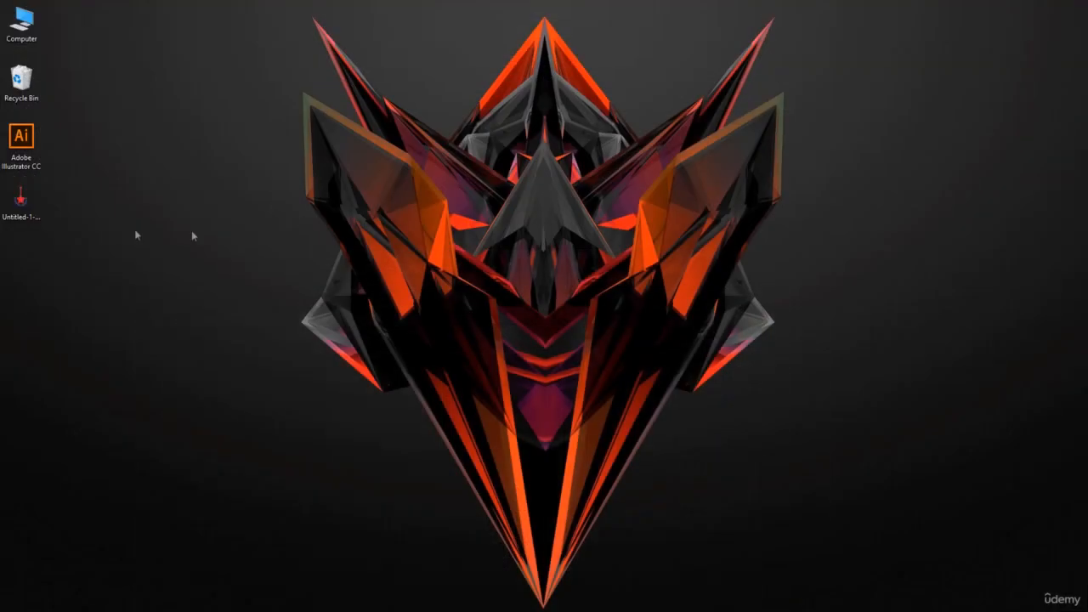
double_click(32, 197)
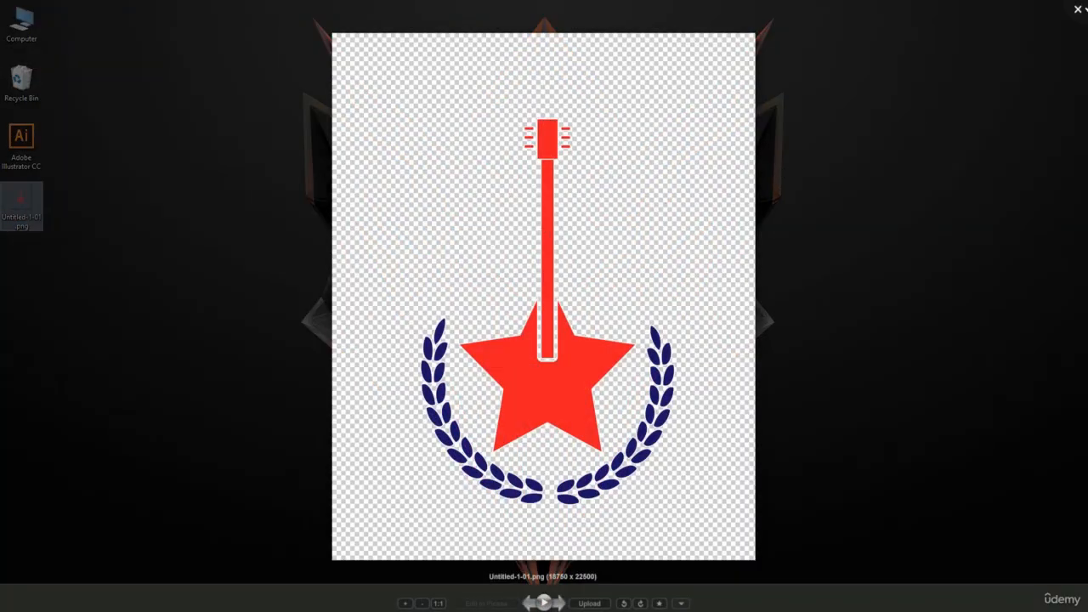